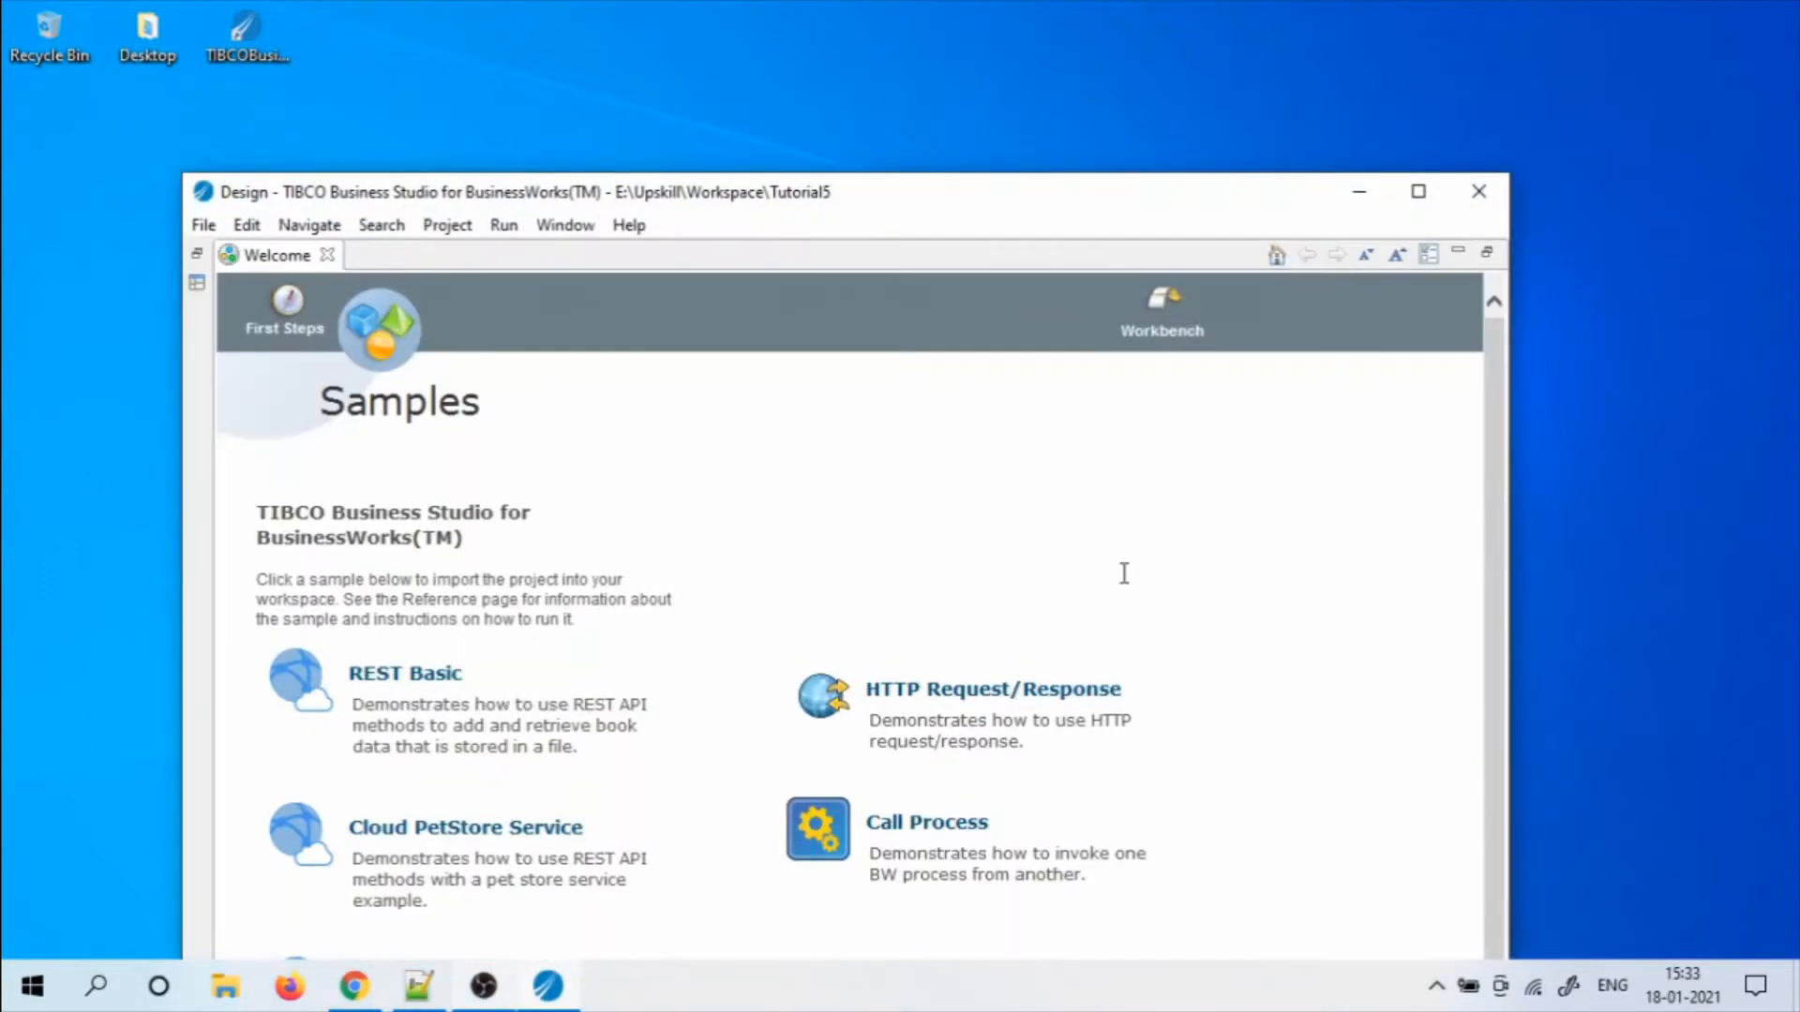
# Close the Welcome page and create a BusinessWorks Application project named SendMail.App with its application module
pyautogui.click(1417, 193)
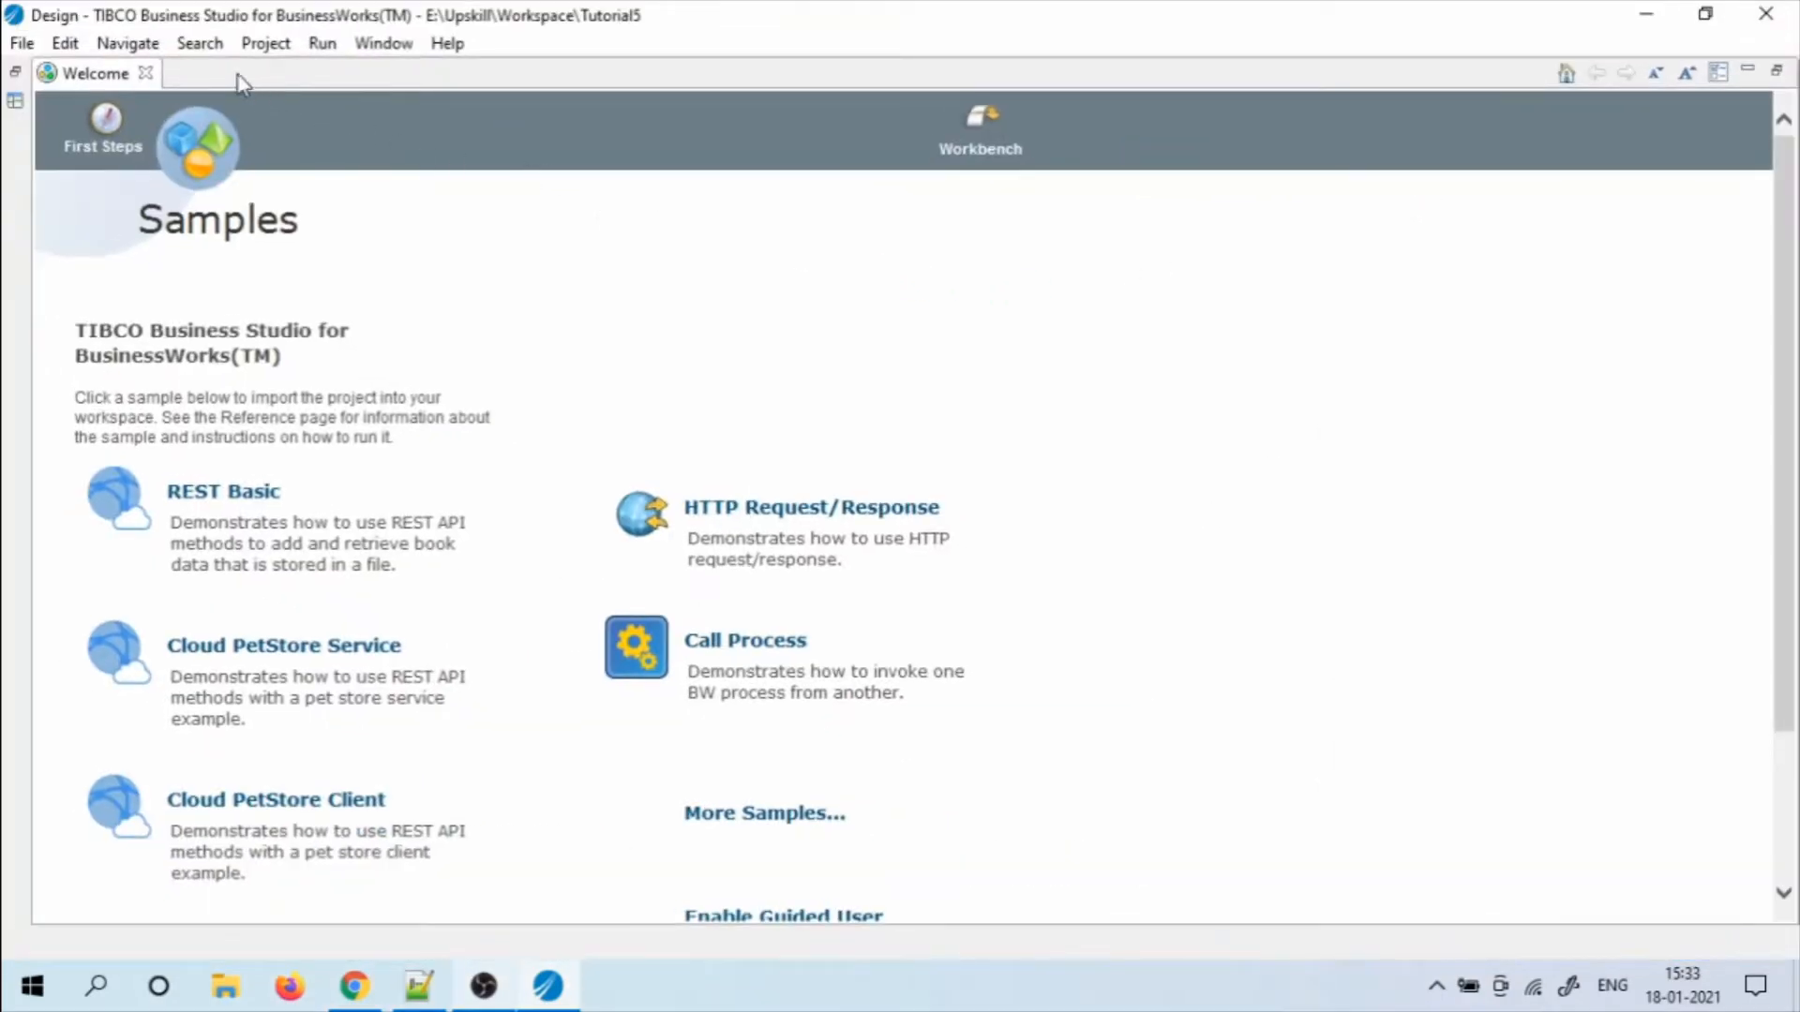
pyautogui.click(146, 73)
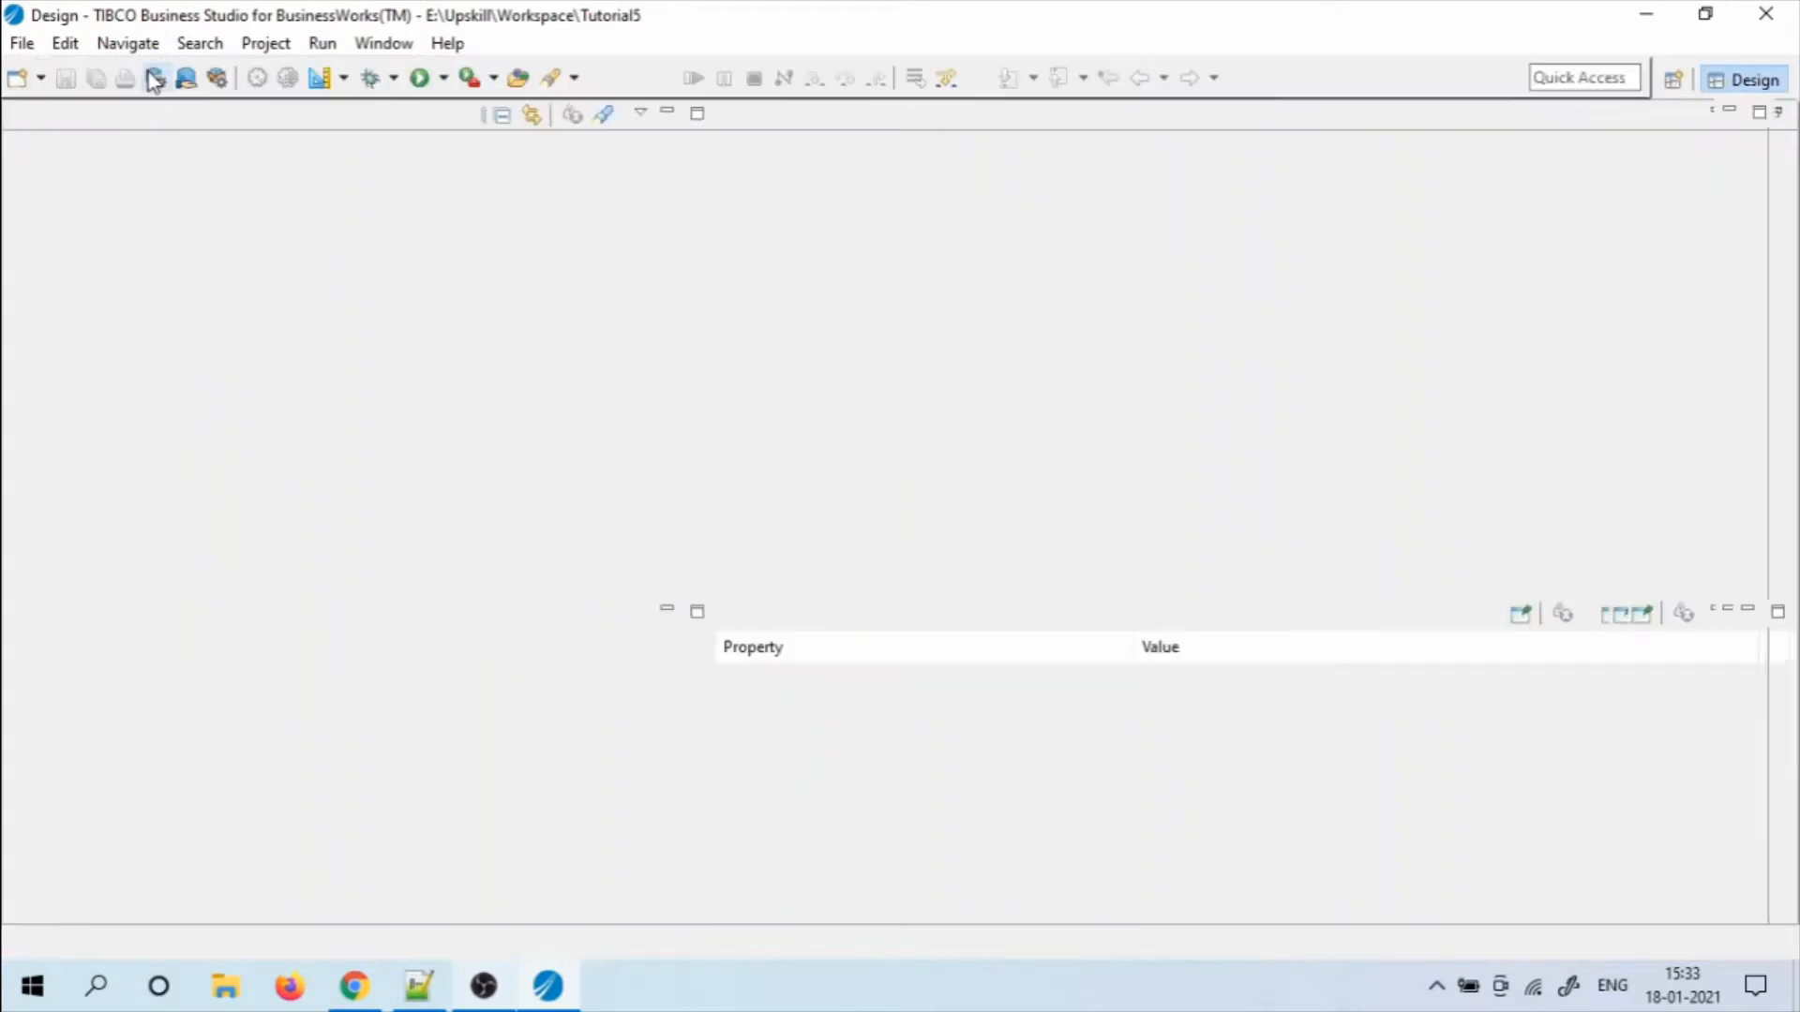
pyautogui.rightClick(127, 208)
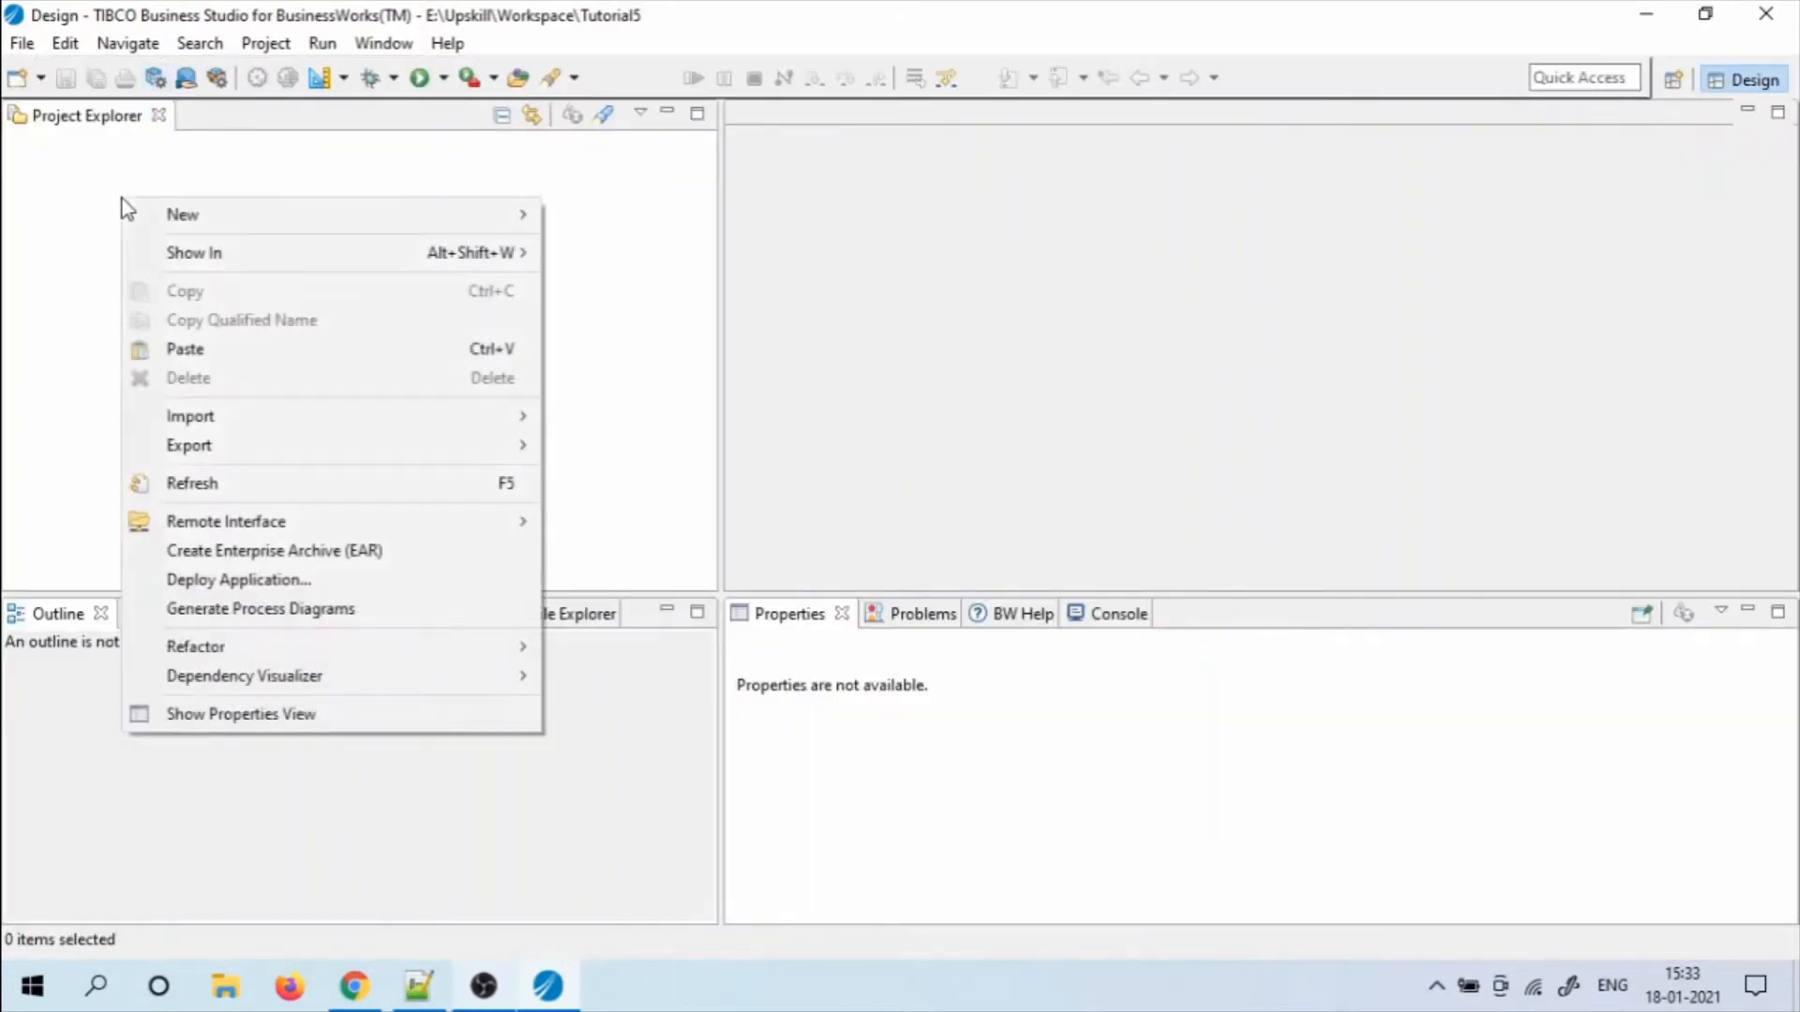
pyautogui.moveTo(234, 219)
pyautogui.click(623, 223)
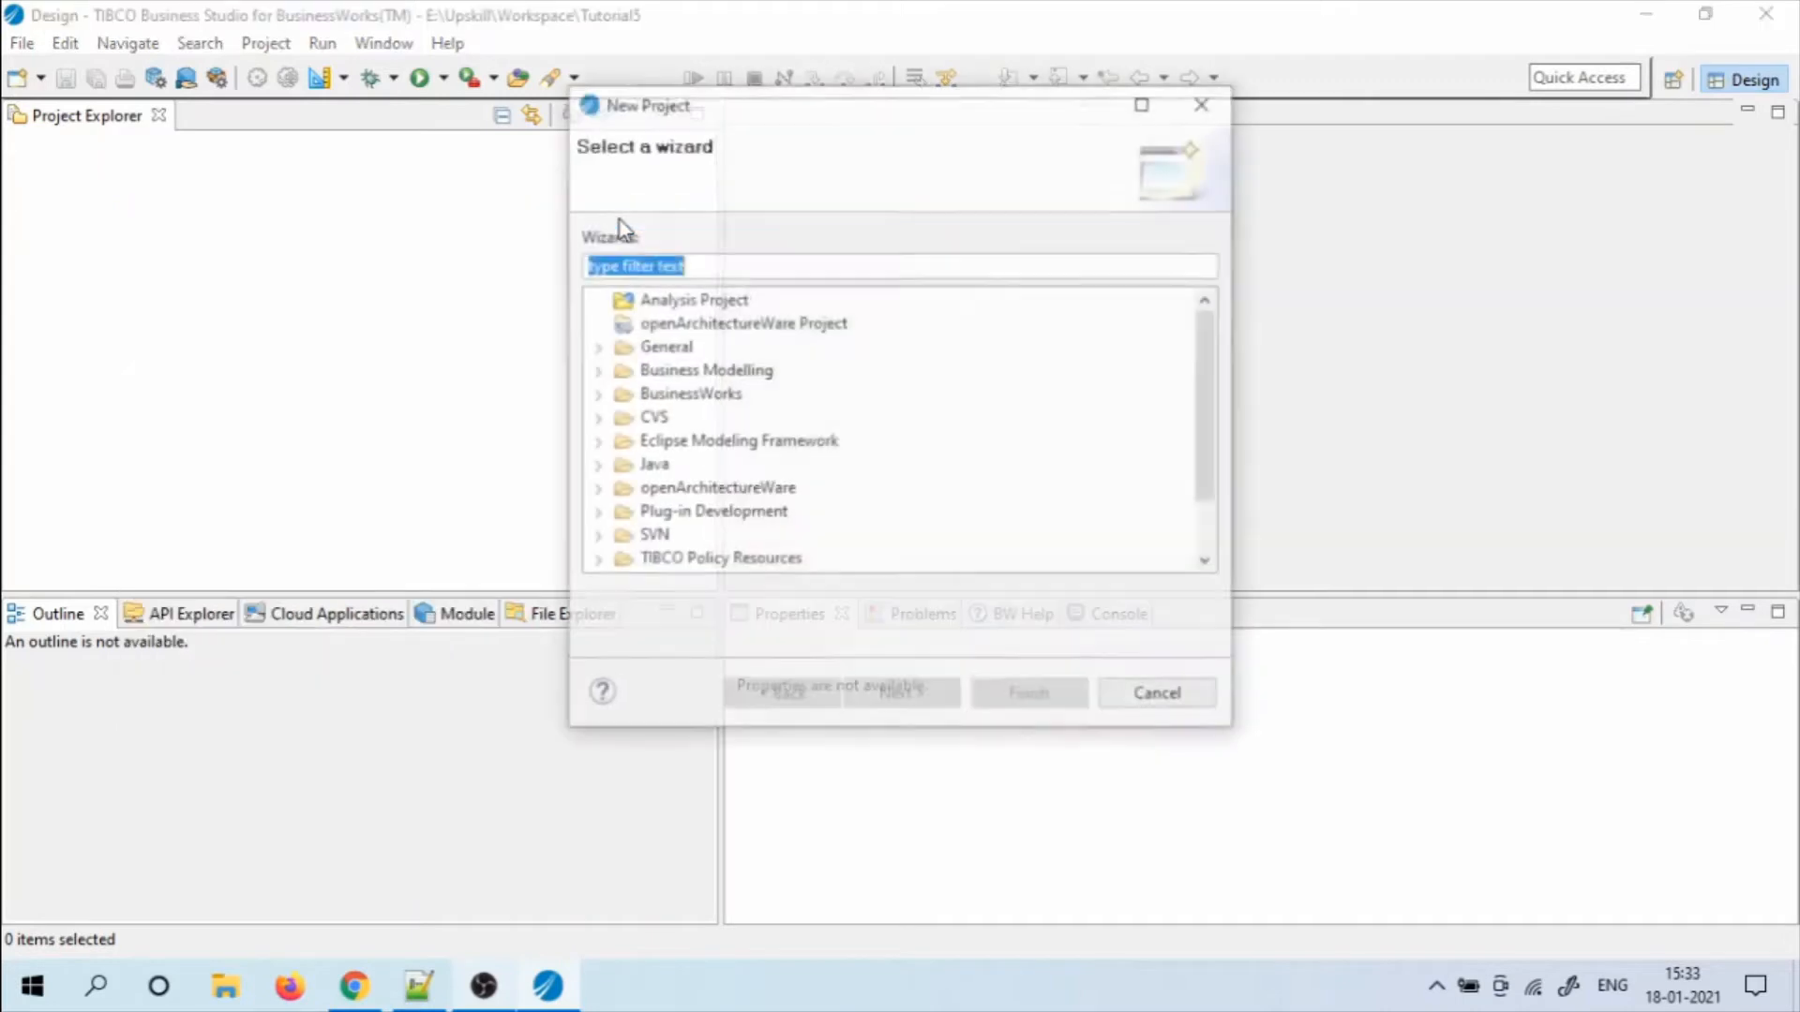
pyautogui.click(596, 395)
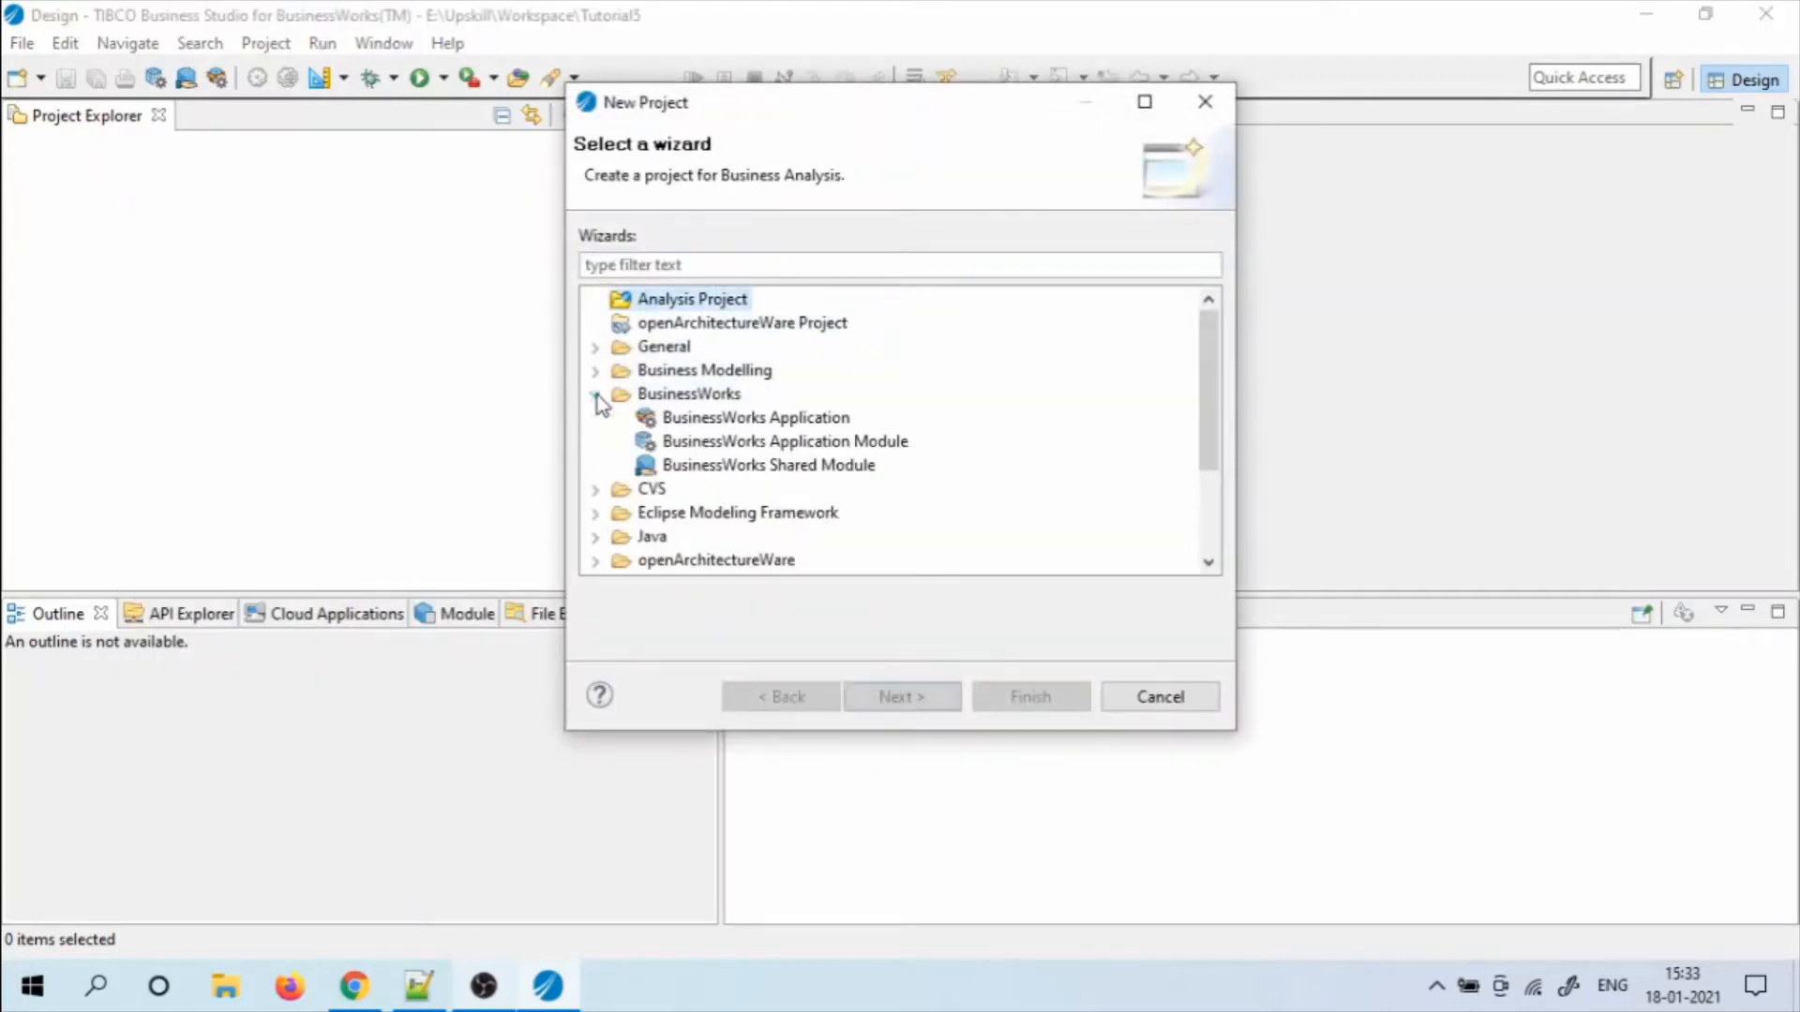
pyautogui.click(672, 424)
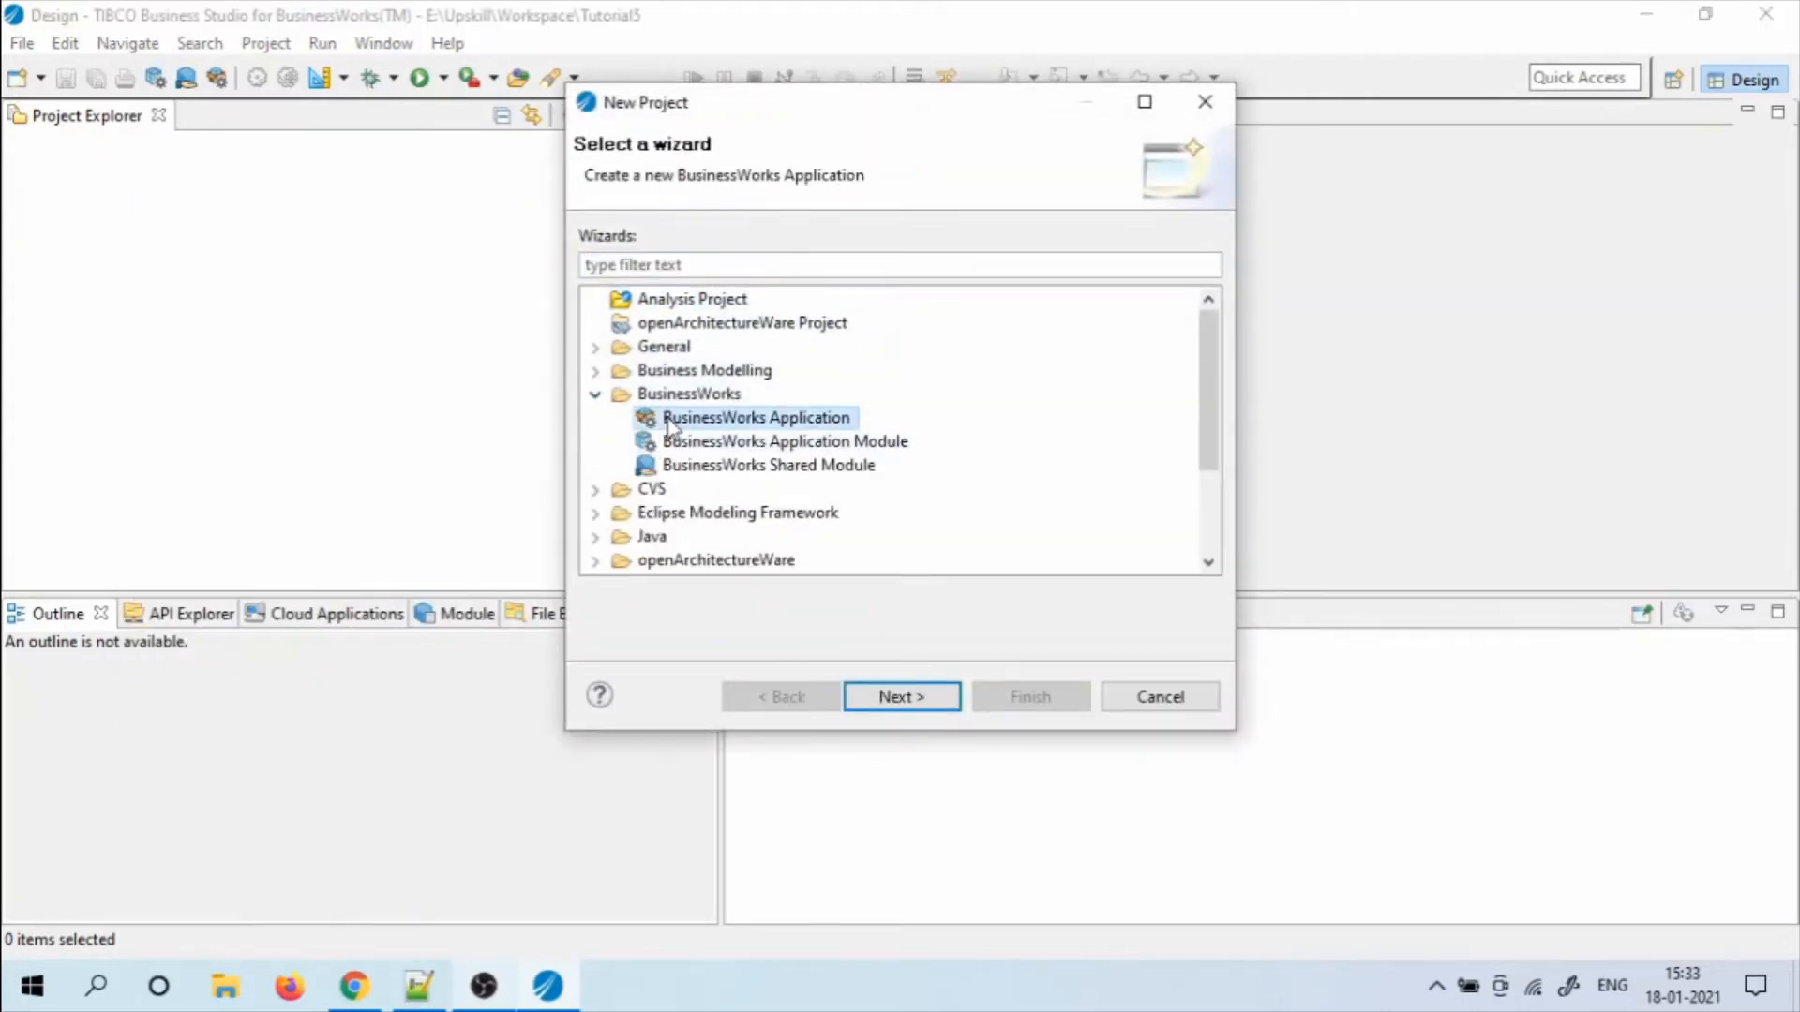
pyautogui.click(883, 698)
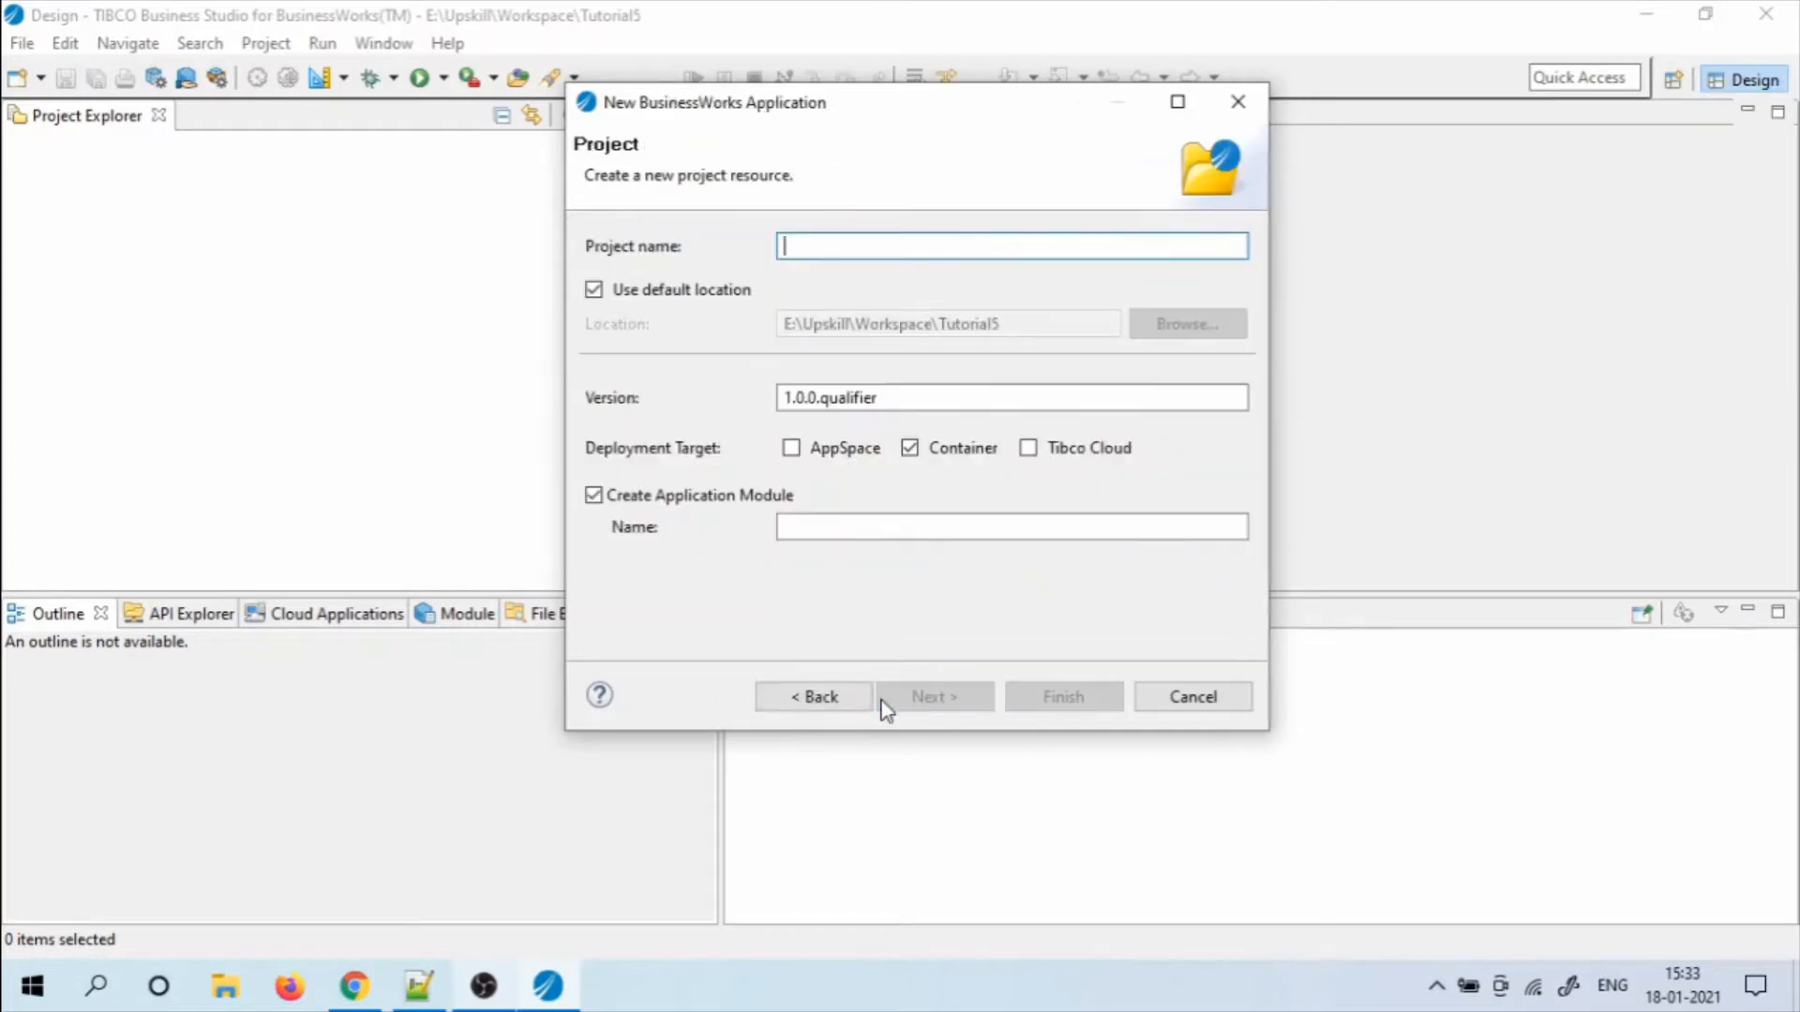
pyautogui.write('S')
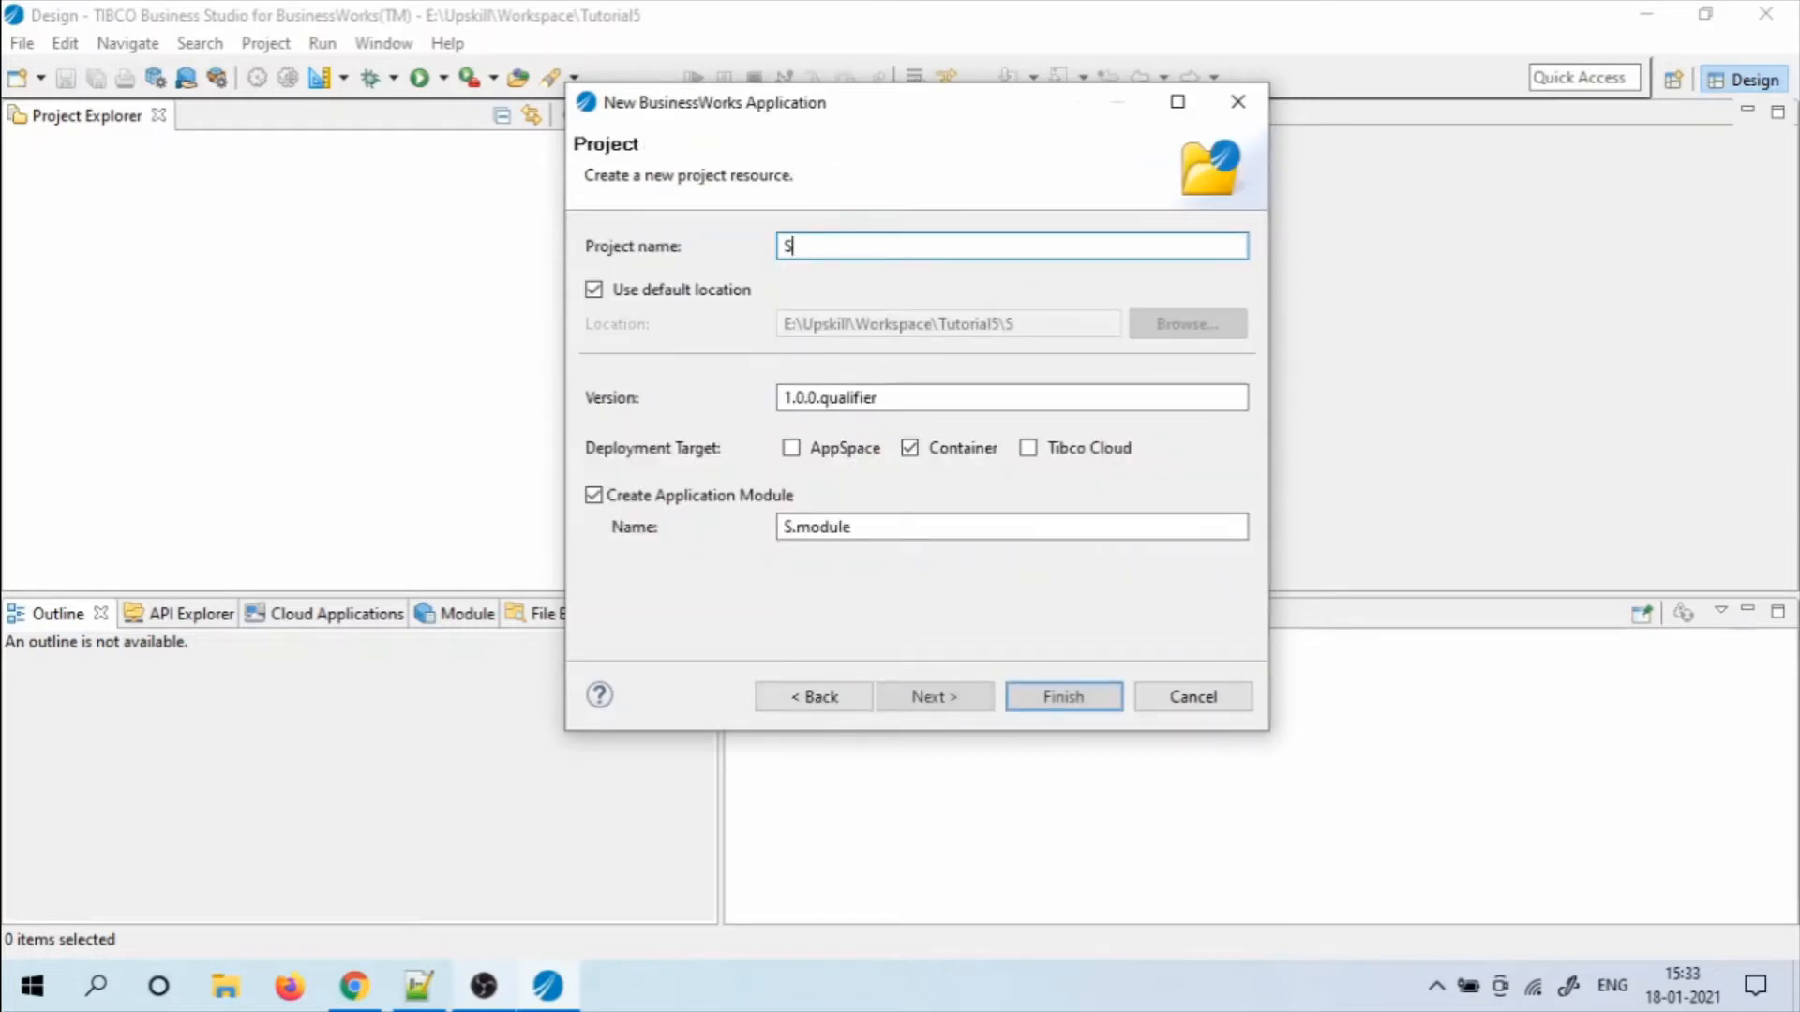
pyautogui.write('endMail')
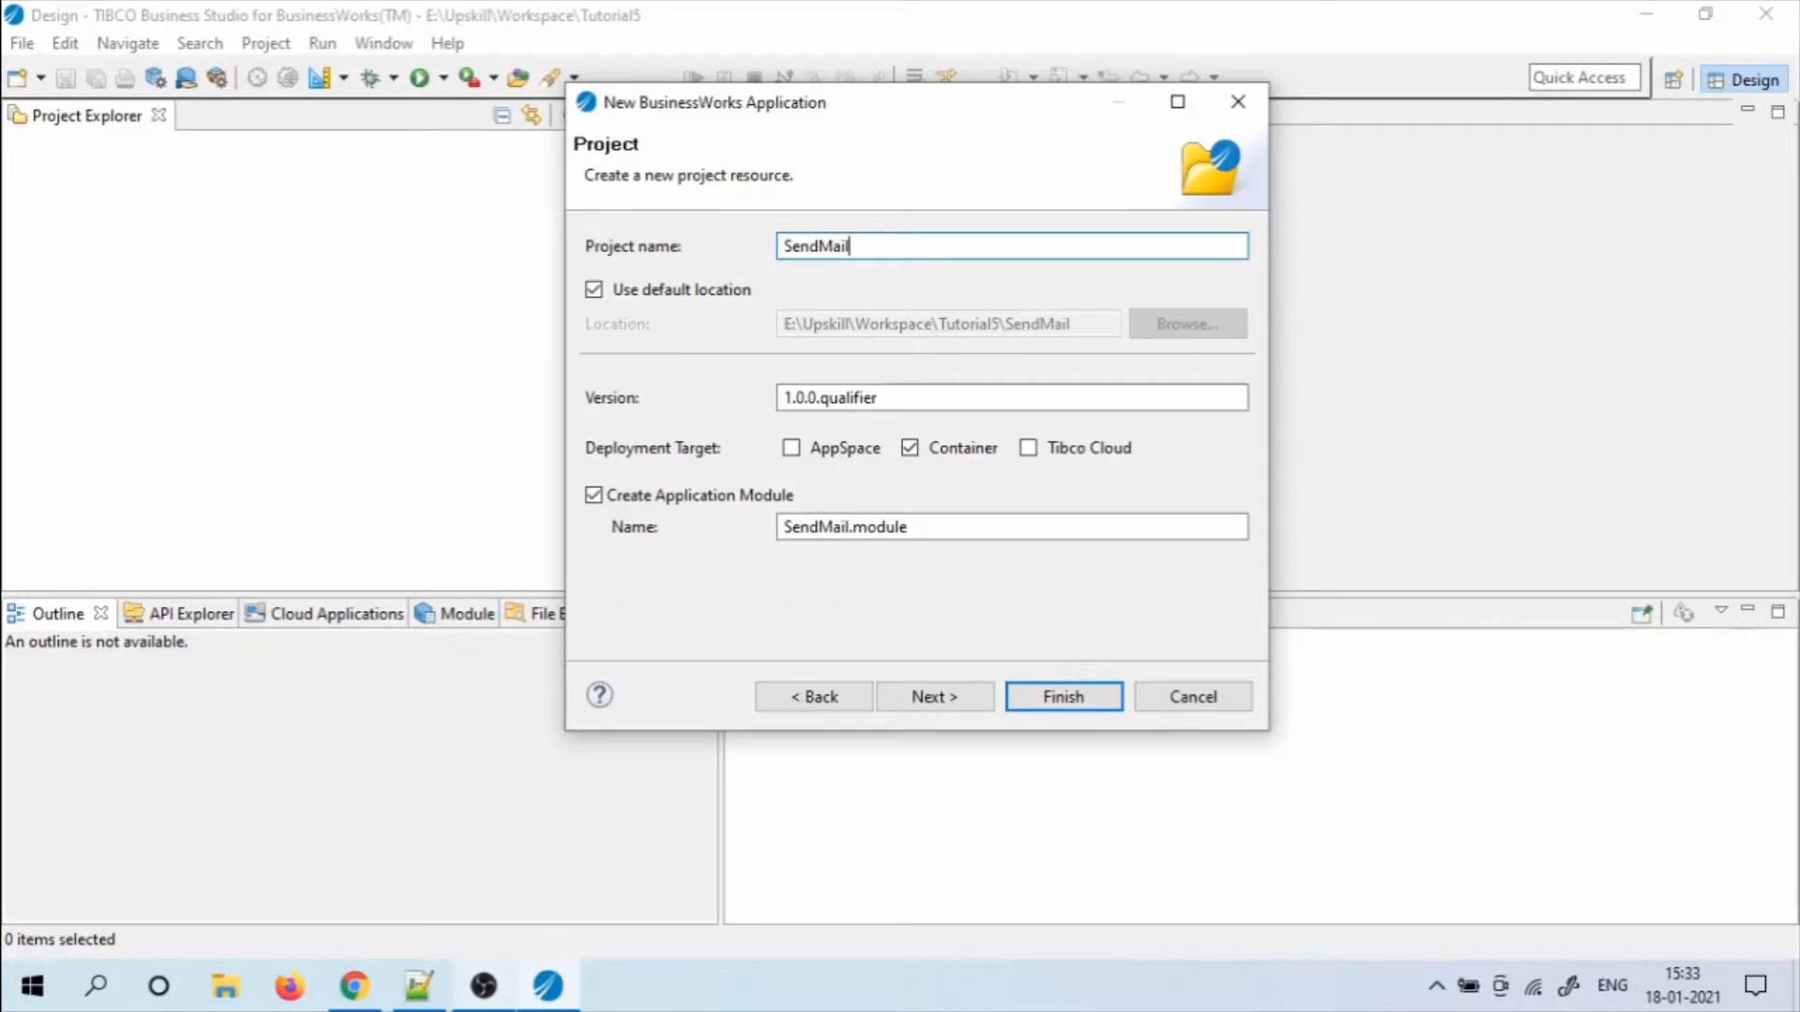
pyautogui.write('.App')
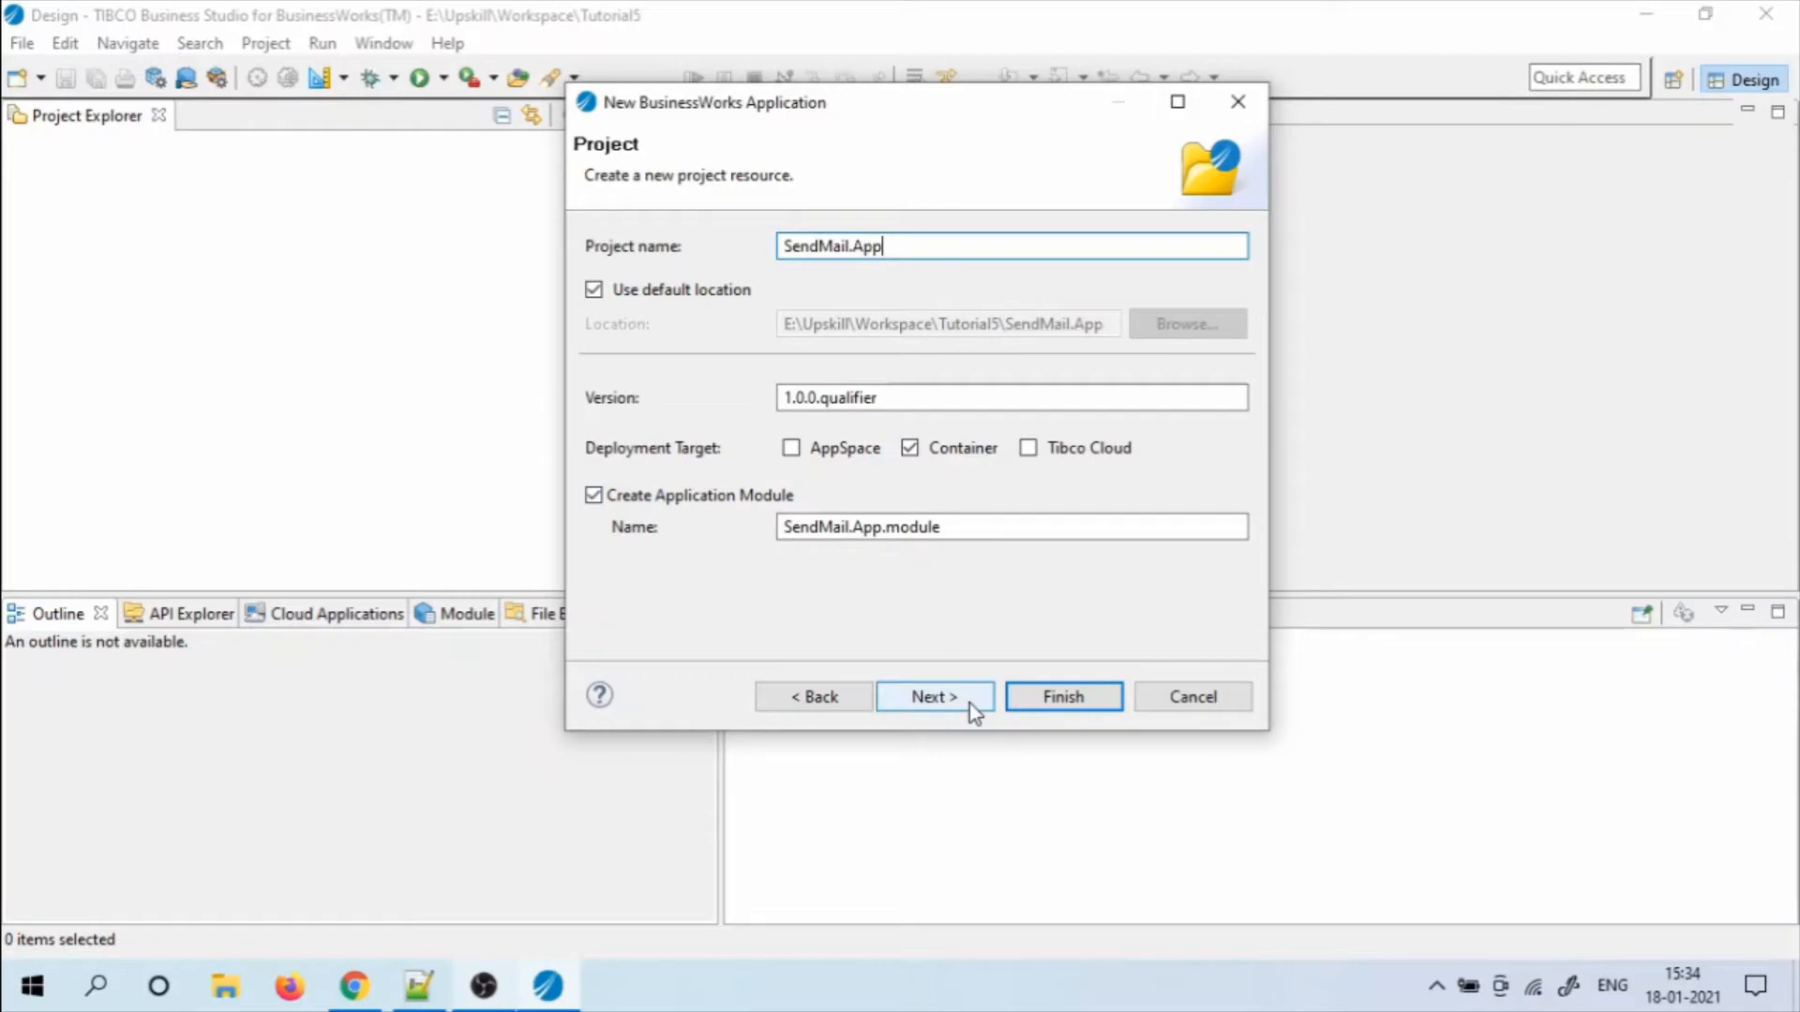
pyautogui.click(1052, 700)
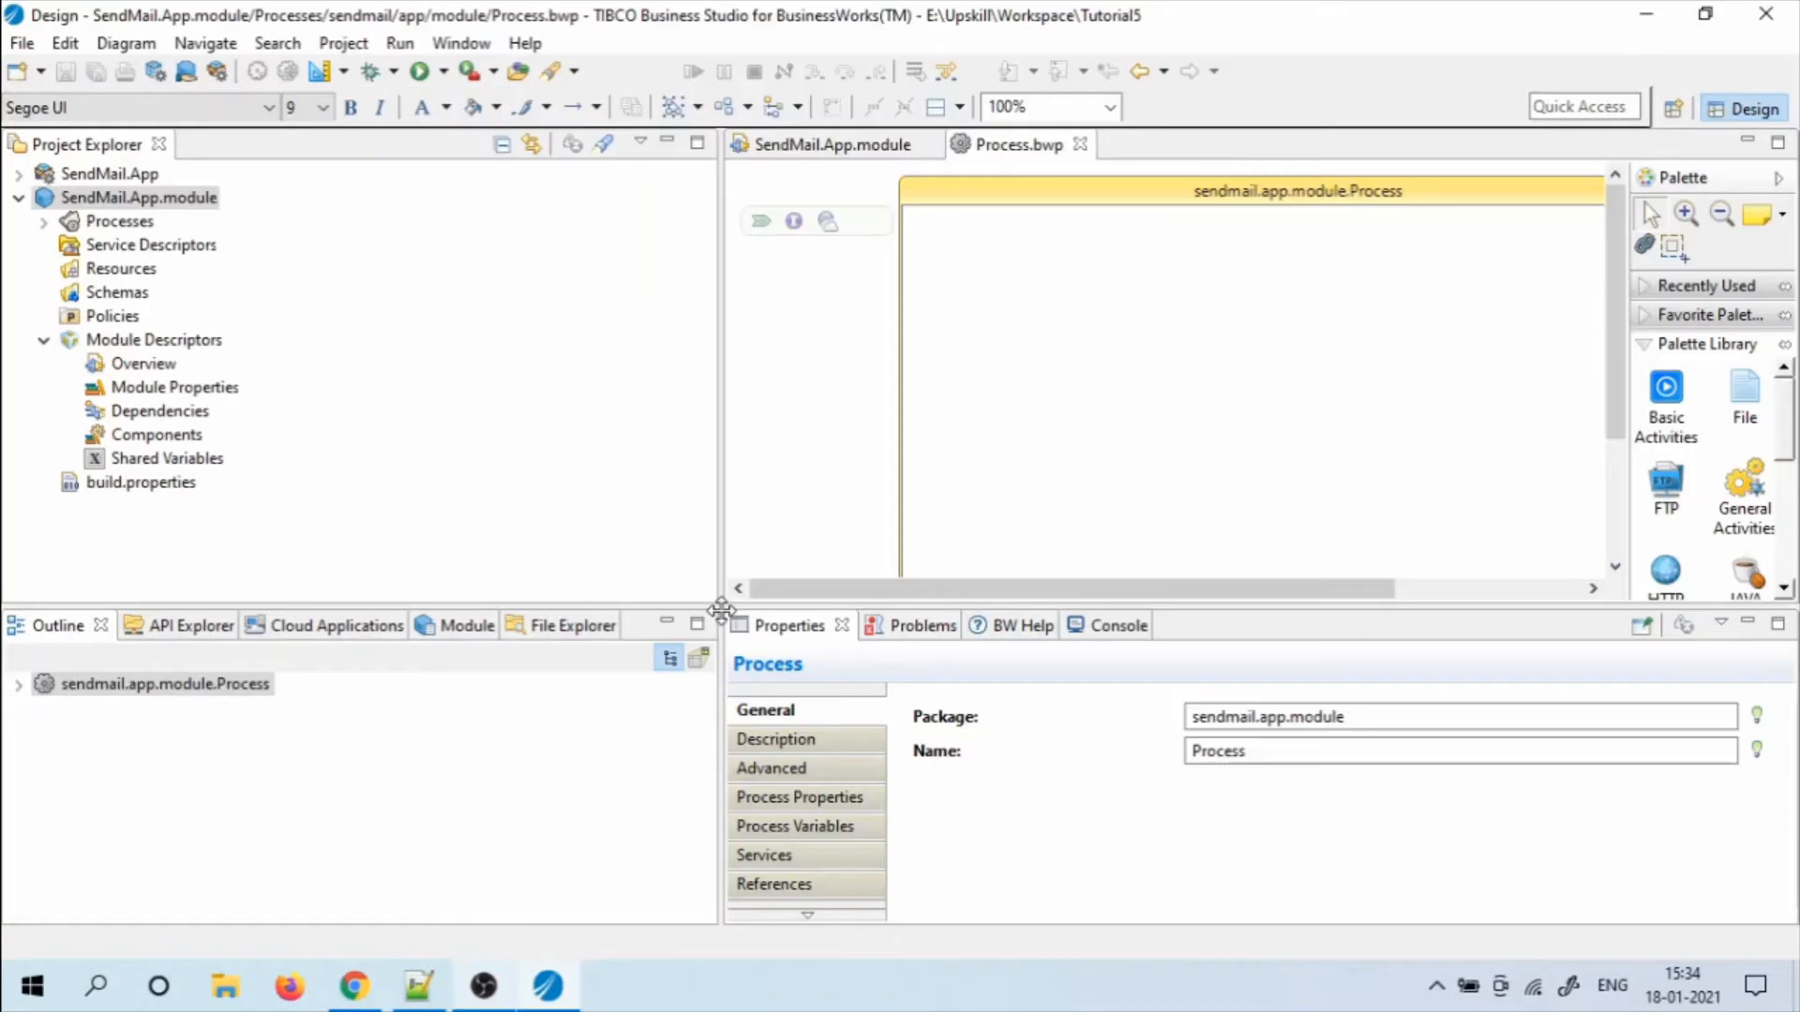
# Rename the module's default process to SendMailProcess
pyautogui.moveTo(720, 600); pyautogui.dragTo(360, 456)
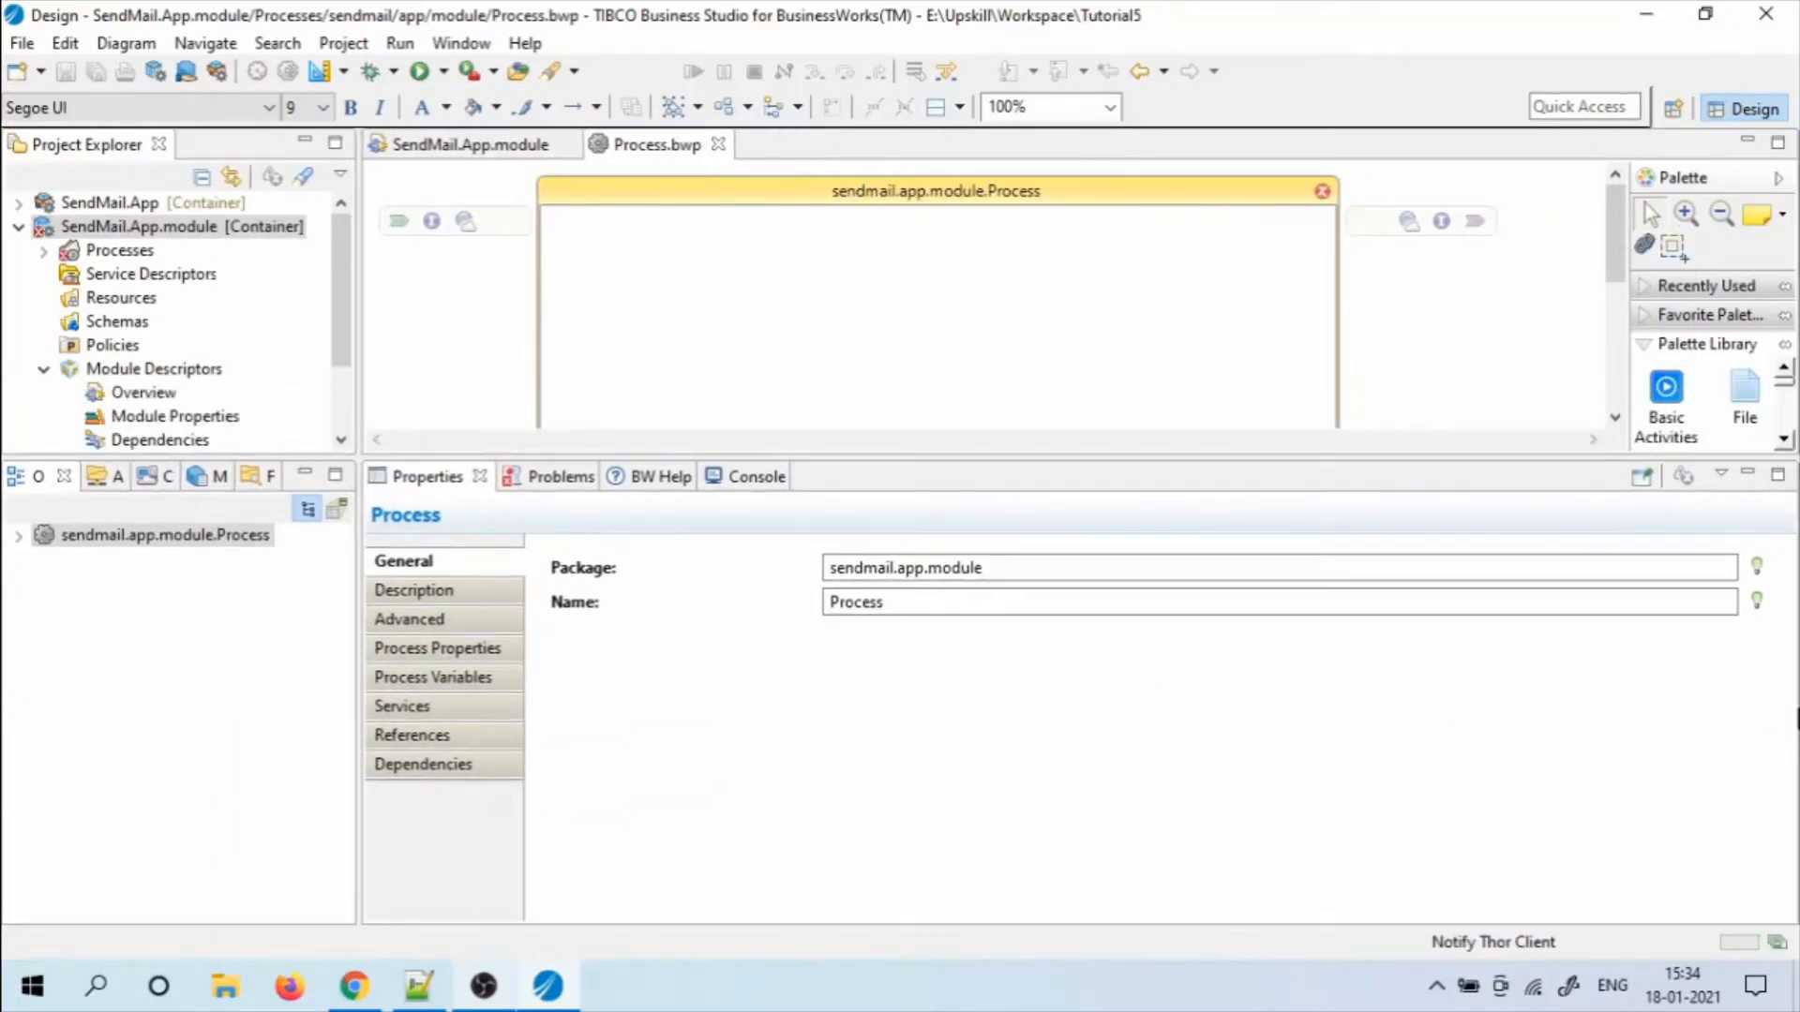
pyautogui.click(1759, 604)
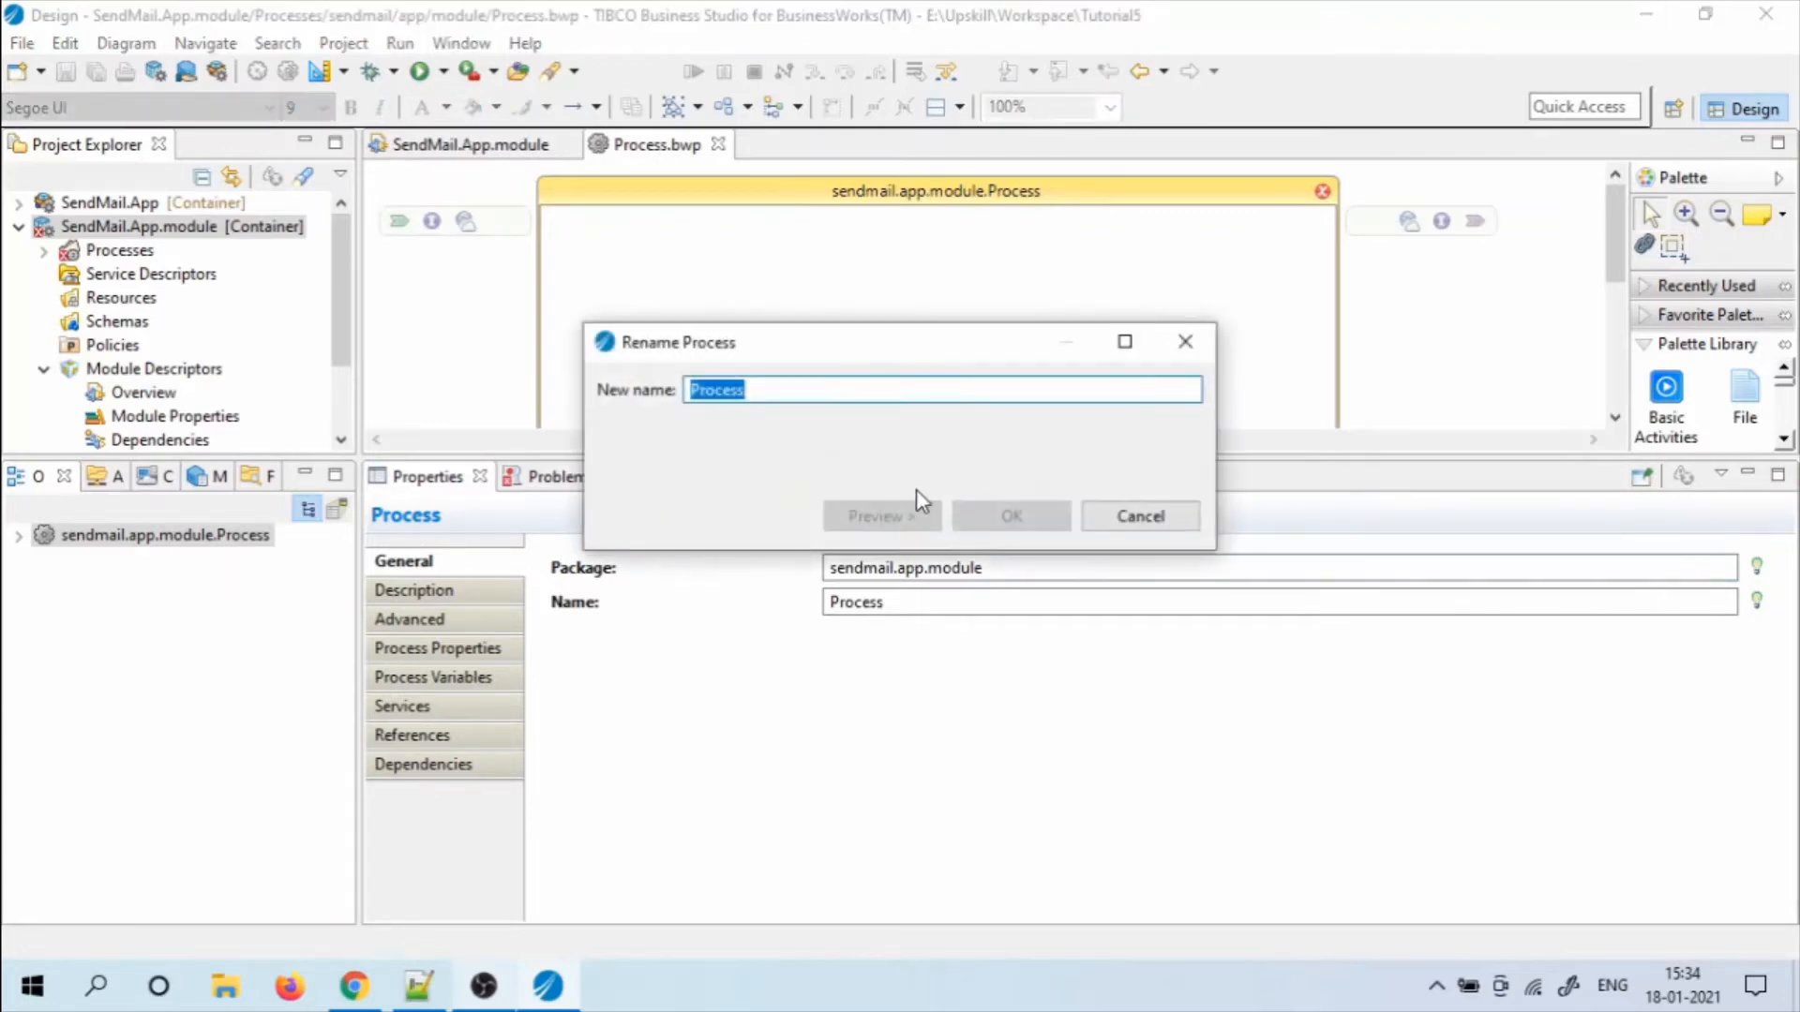
pyautogui.write('Sen')
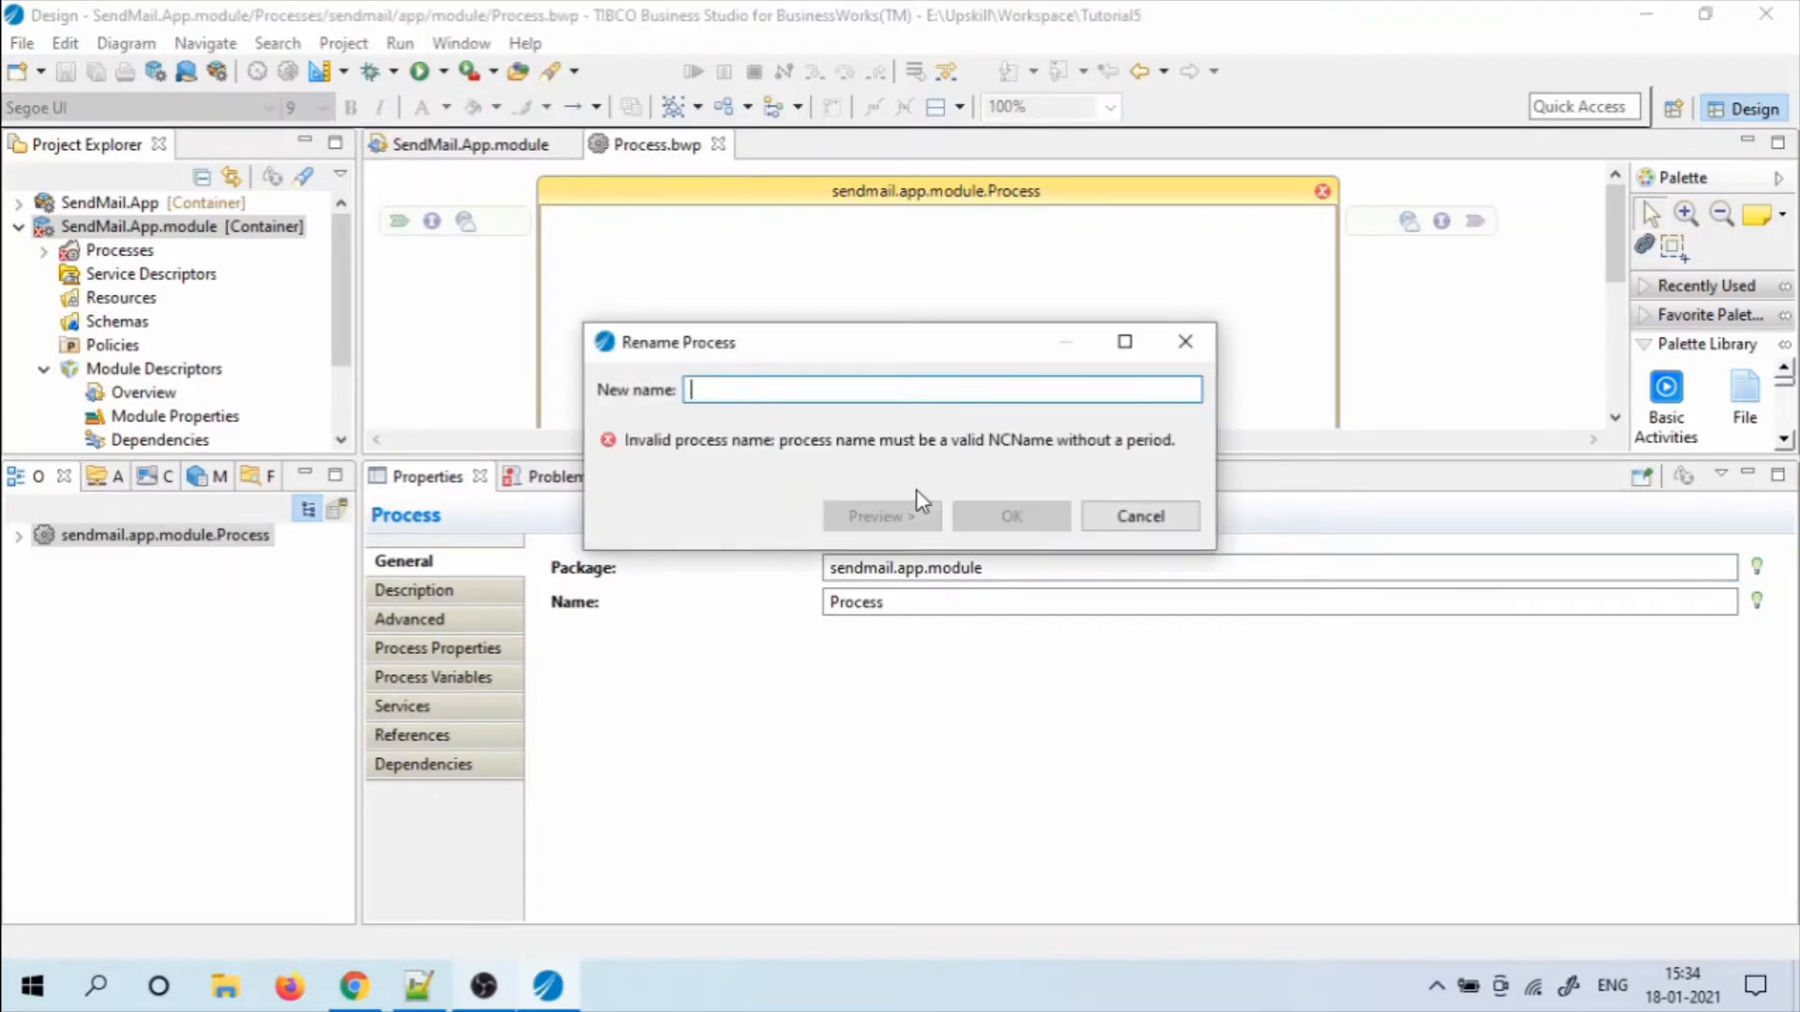
pyautogui.write('dMailProcess')
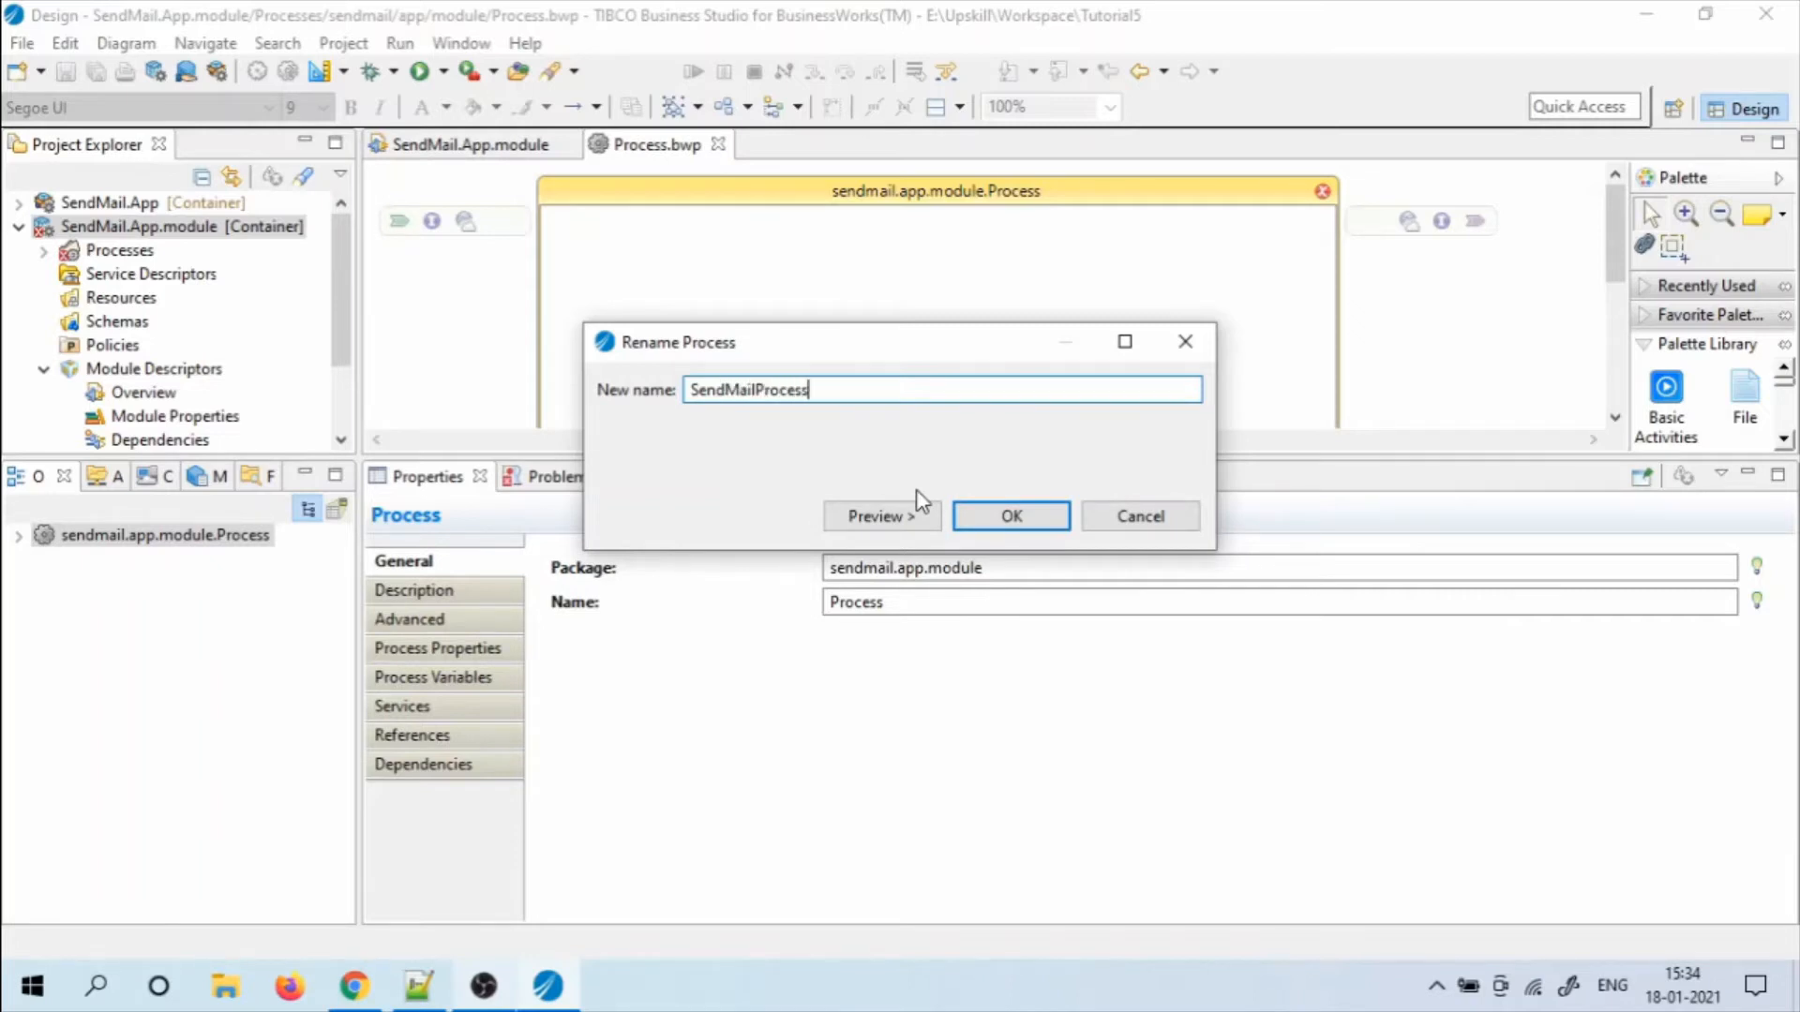
pyautogui.click(1012, 518)
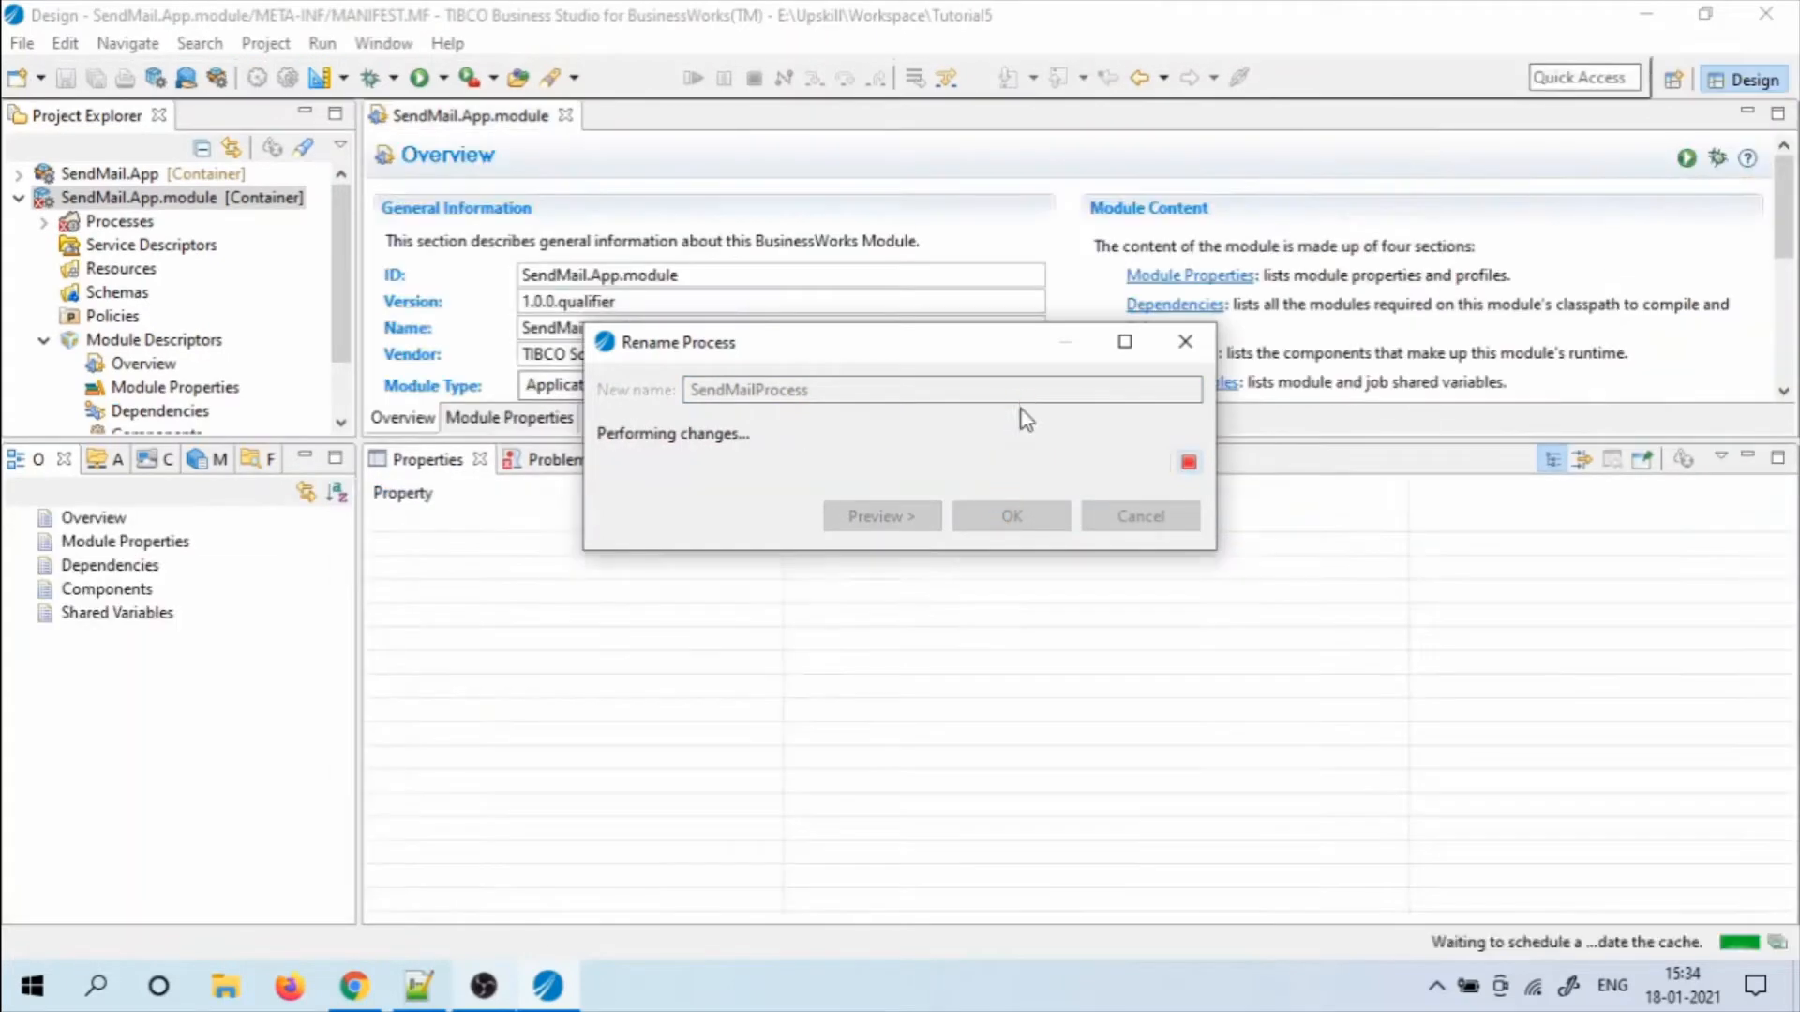
# Close the module overview and open SendMailProcess.bwp from the sendmail.app.module package with an enlarged diagram area
pyautogui.click(565, 115)
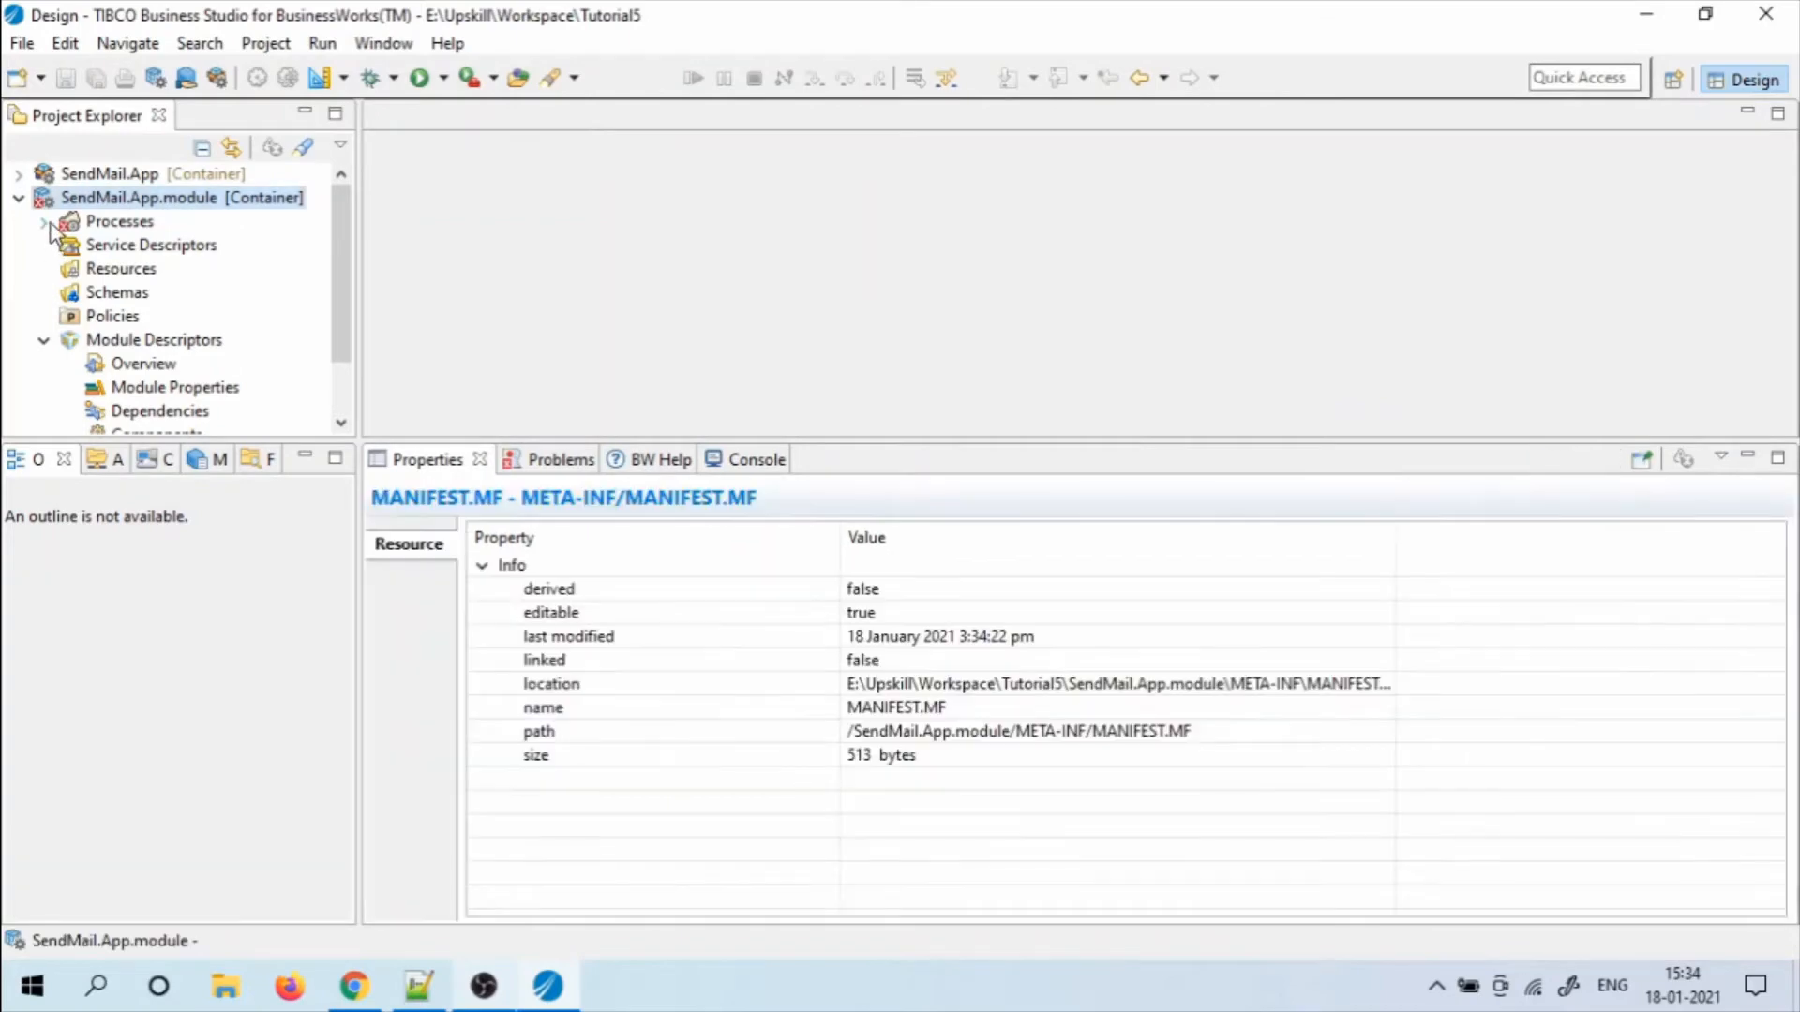
pyautogui.click(44, 221)
pyautogui.click(69, 245)
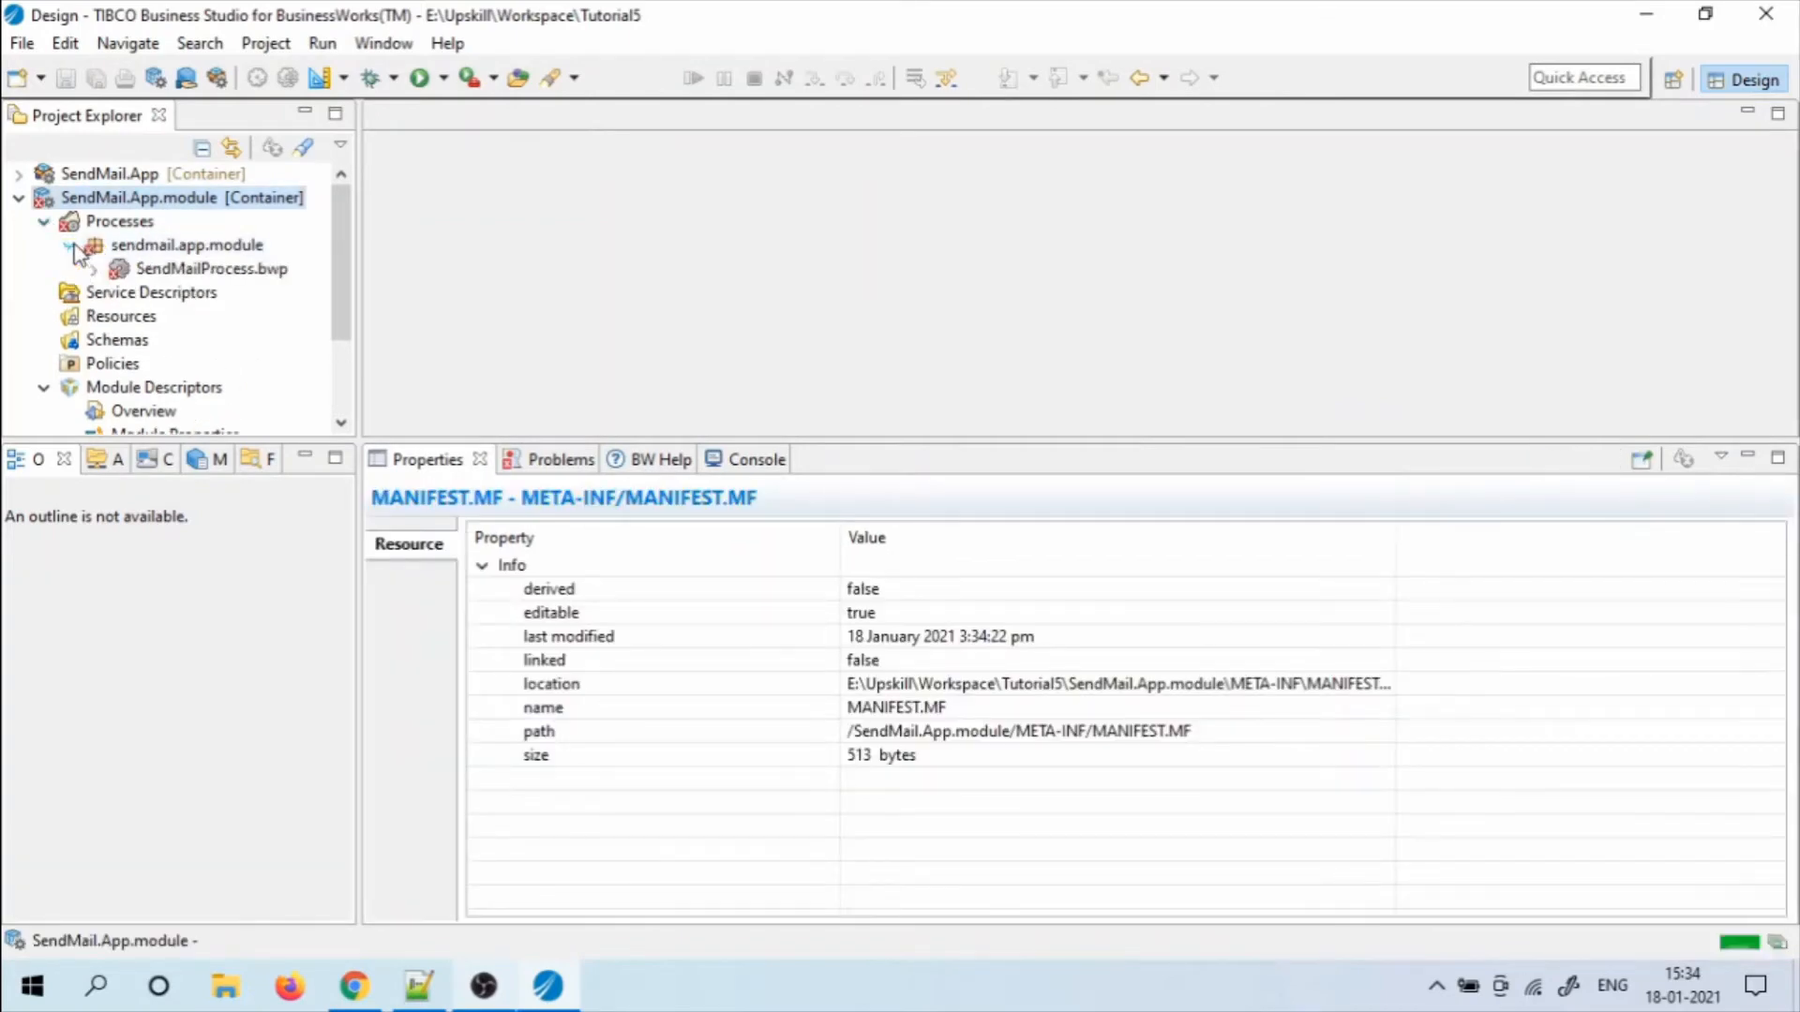
pyautogui.doubleClick(153, 269)
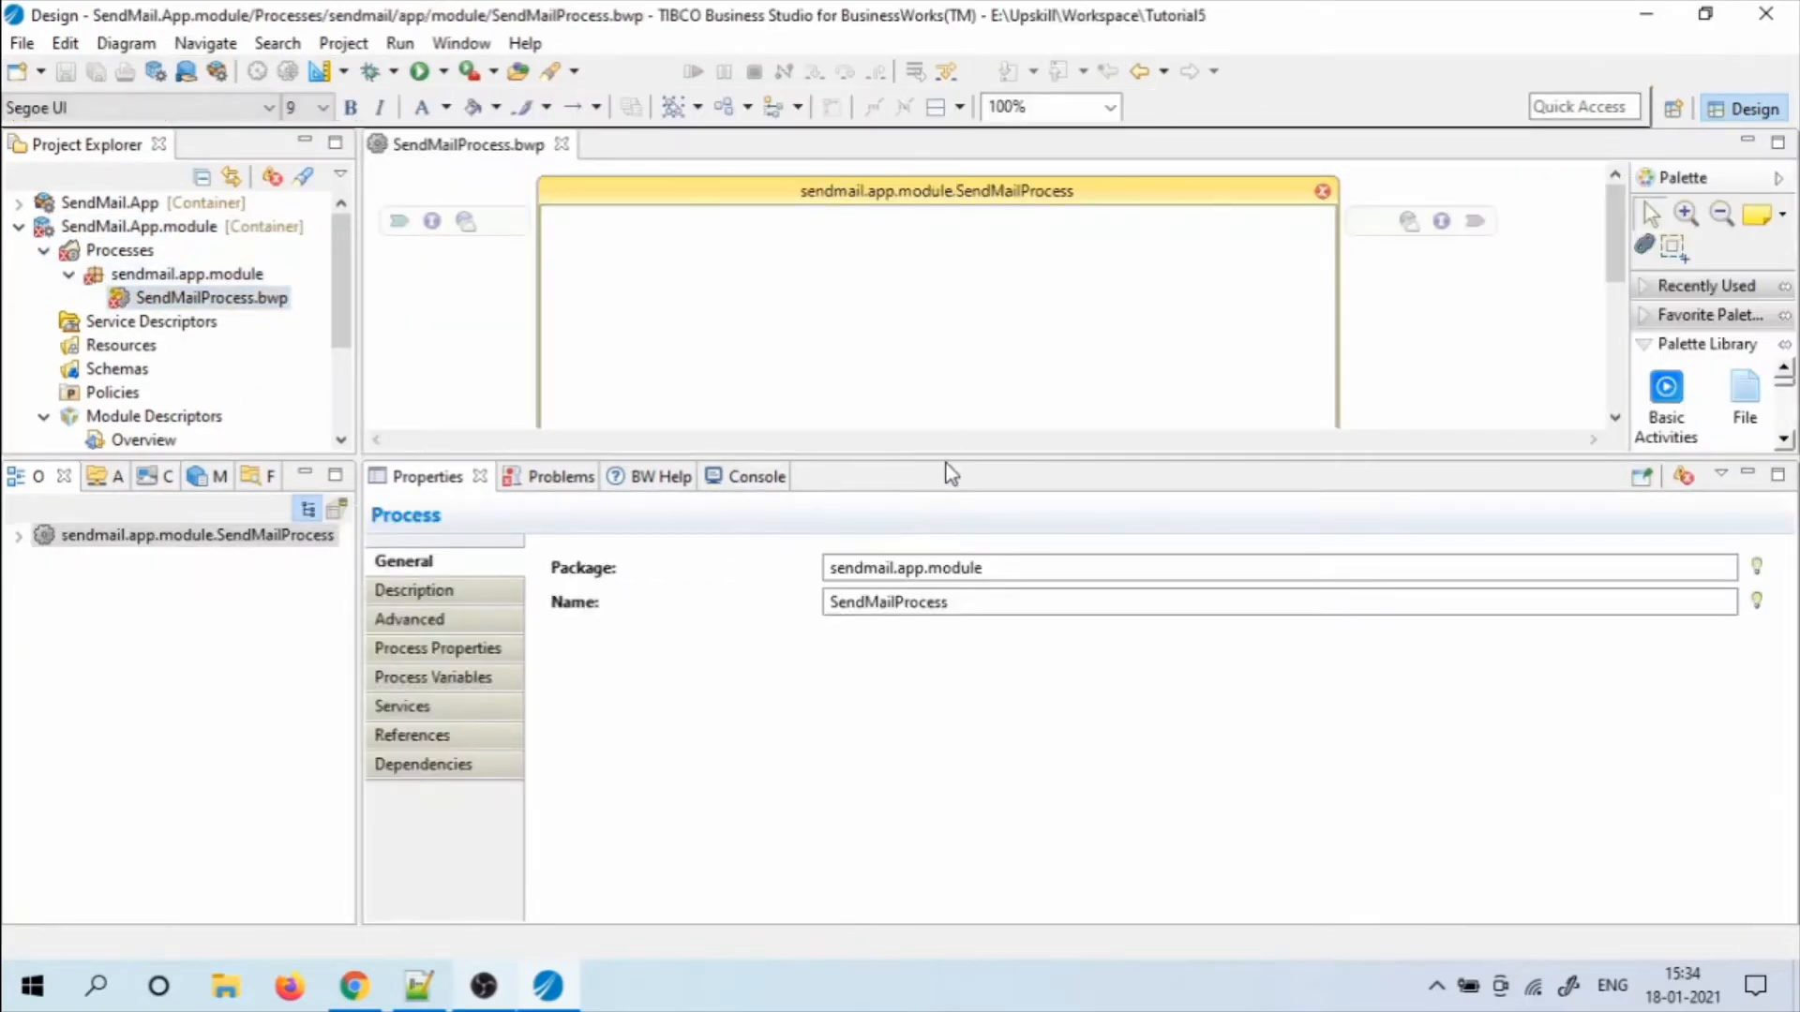
pyautogui.moveTo(949, 468); pyautogui.dragTo(900, 686)
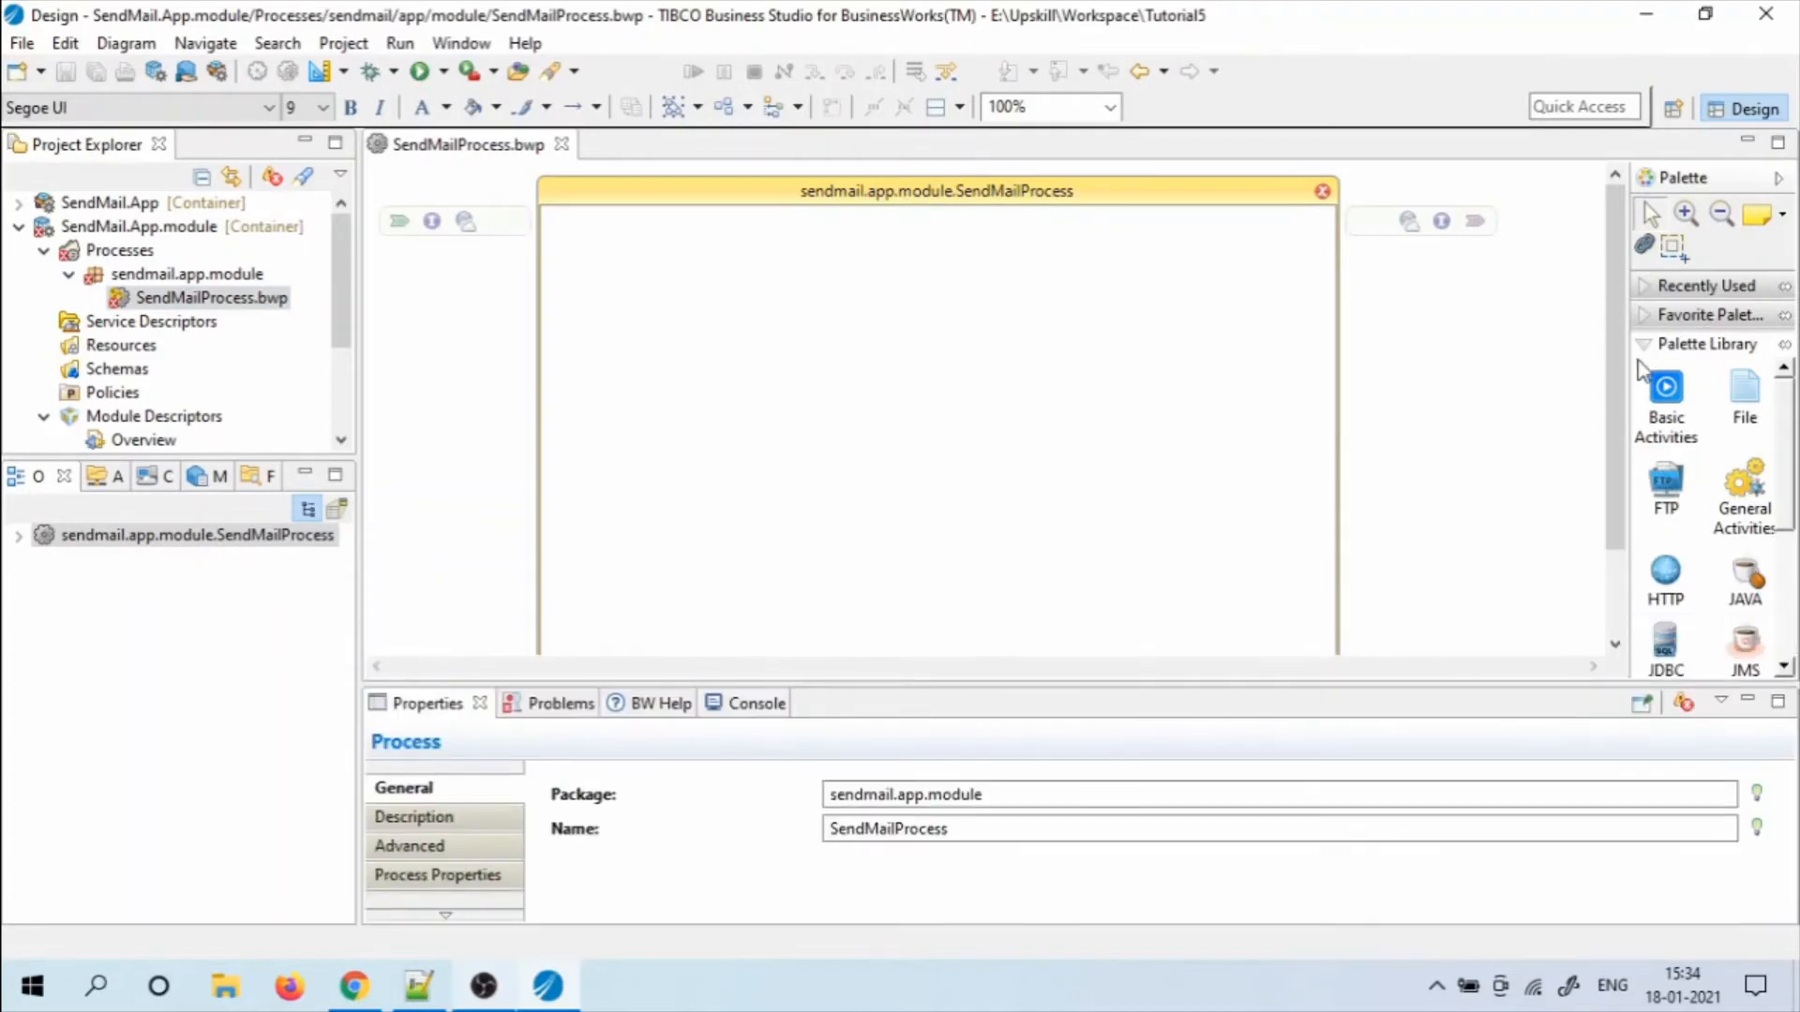
# Add a Timer activity from General Activities near the left side of the SendMailProcess diagram
pyautogui.moveTo(1627, 372); pyautogui.dragTo(1406, 371)
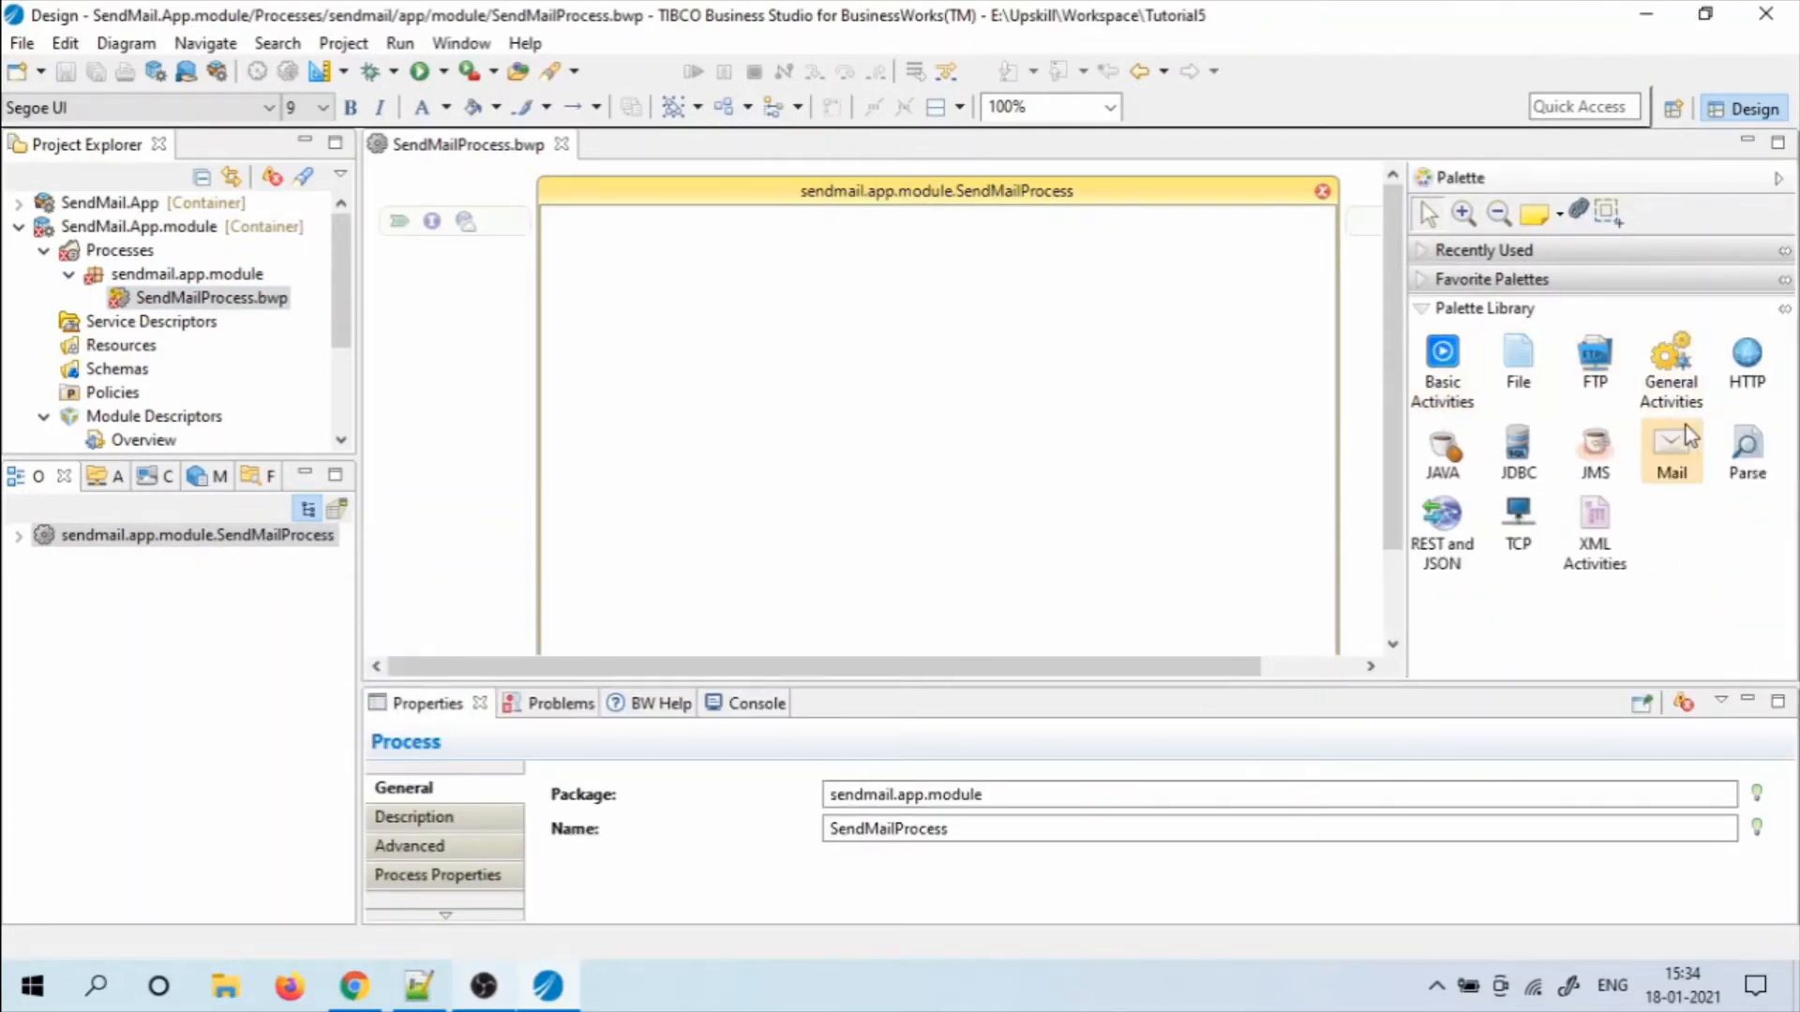
pyautogui.click(1671, 375)
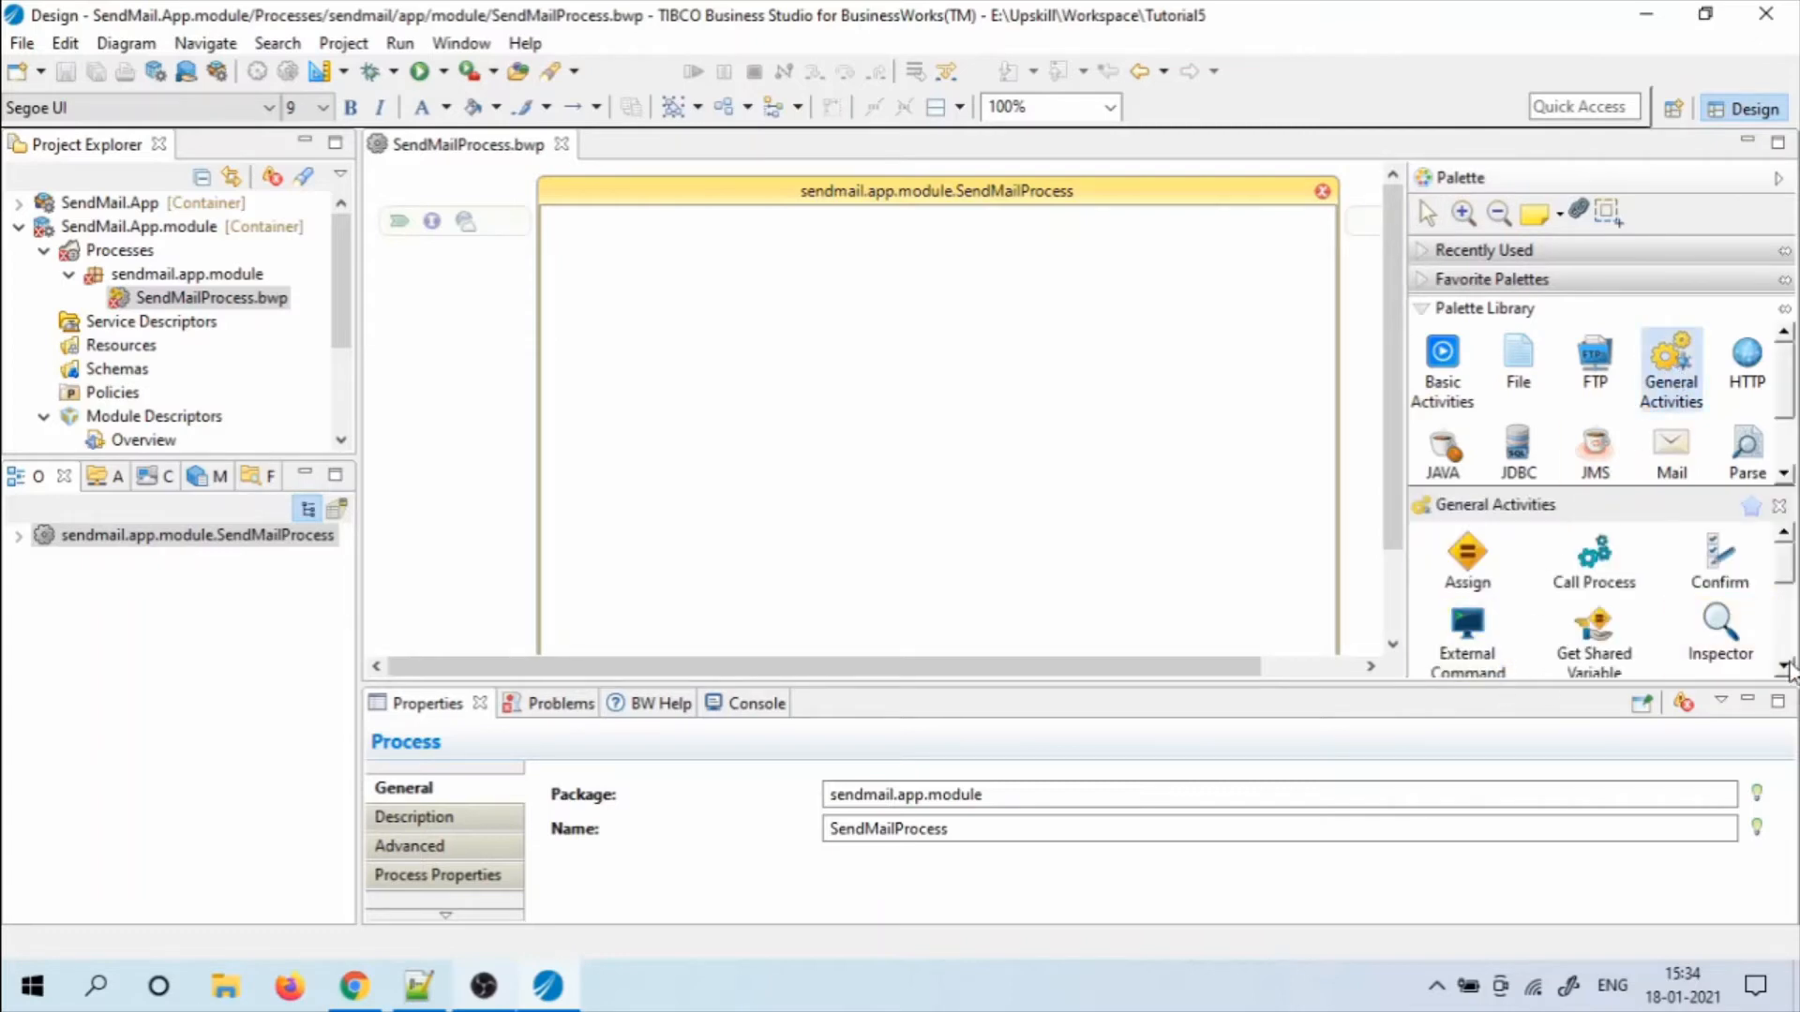
pyautogui.click(1786, 668)
pyautogui.click(1786, 668)
pyautogui.click(1786, 667)
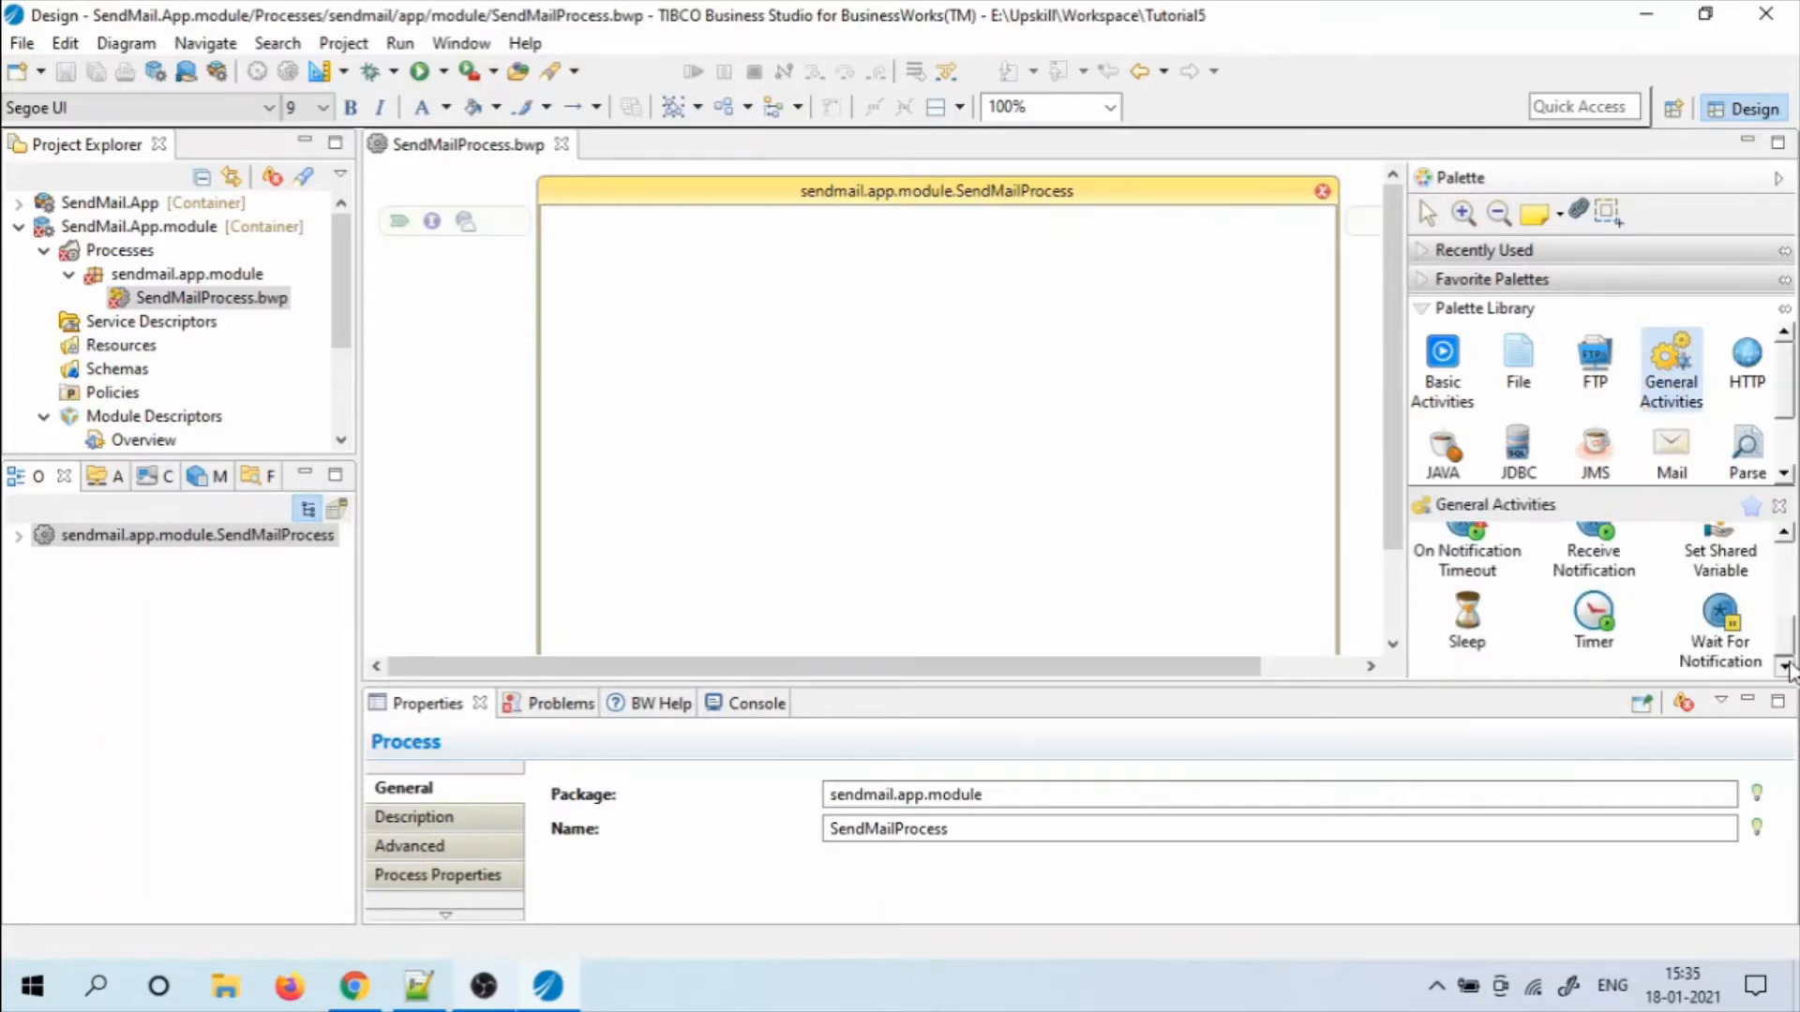
pyautogui.moveTo(1636, 651); pyautogui.dragTo(1375, 557)
pyautogui.moveTo(779, 330); pyautogui.dragTo(656, 348)
# Add a Send Mail activity connected by a transition from the Timer
pyautogui.moveTo(774, 434); pyautogui.dragTo(843, 364)
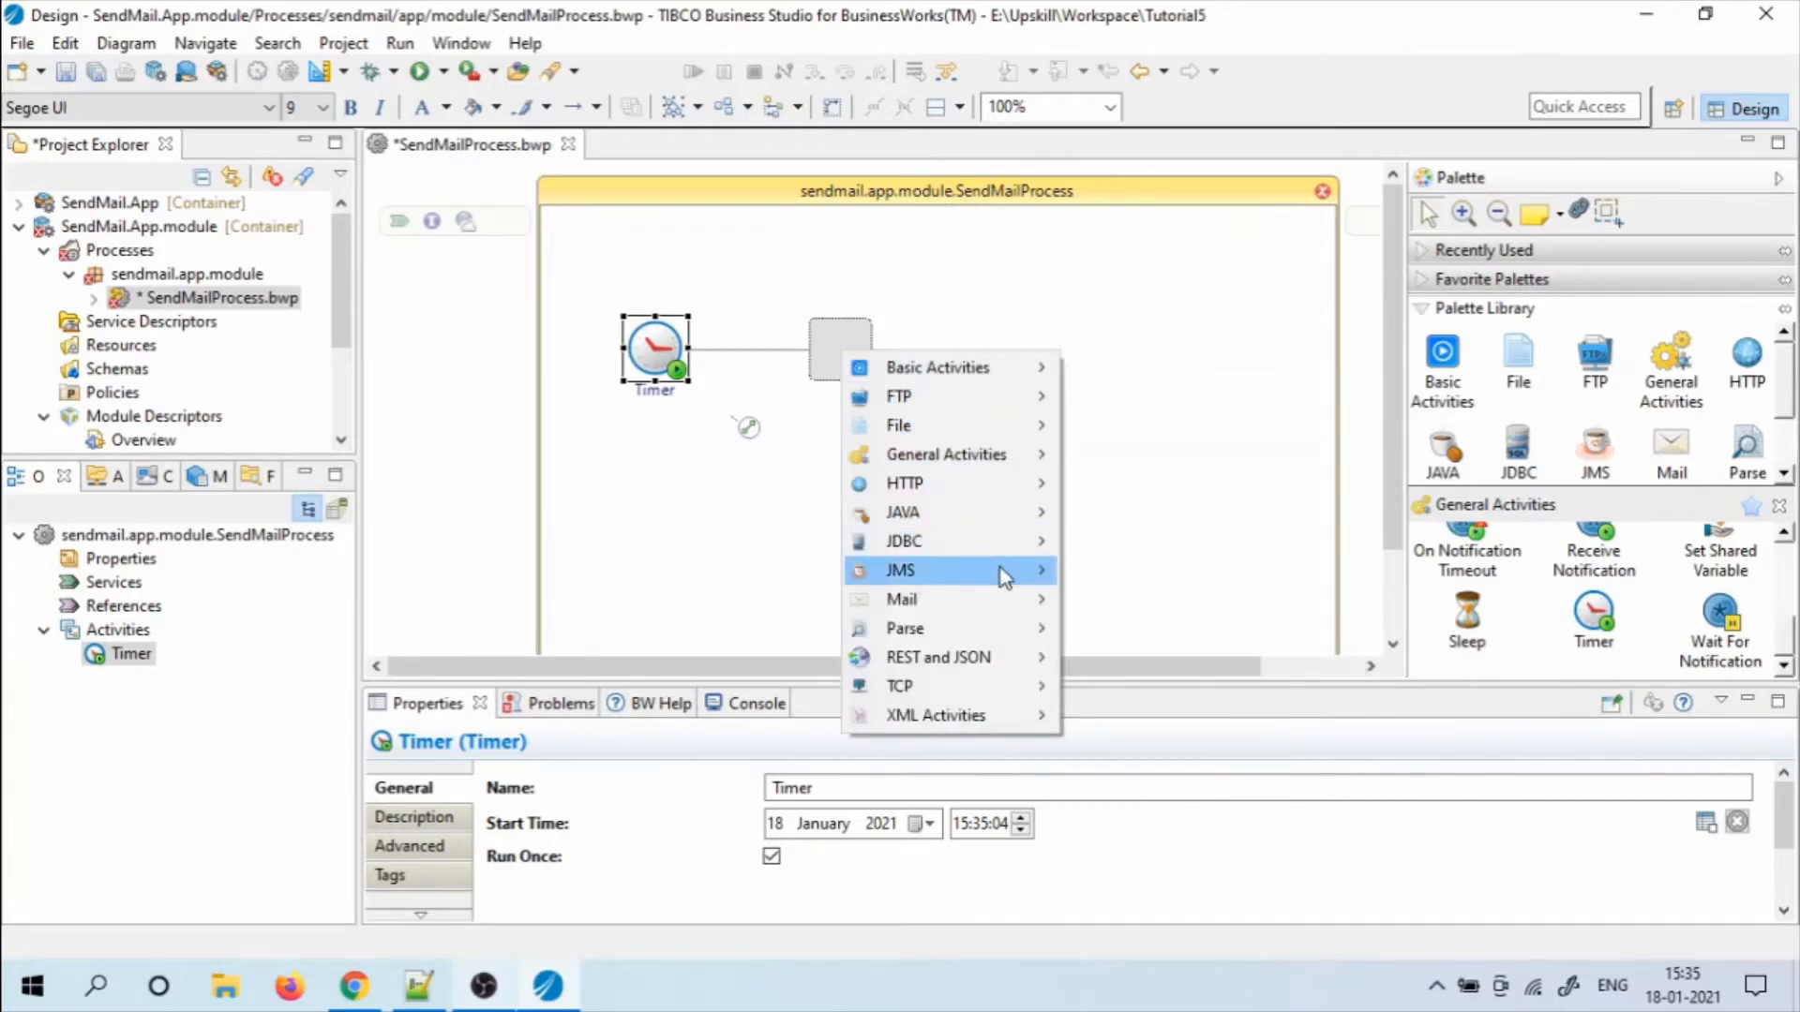
pyautogui.moveTo(1020, 602)
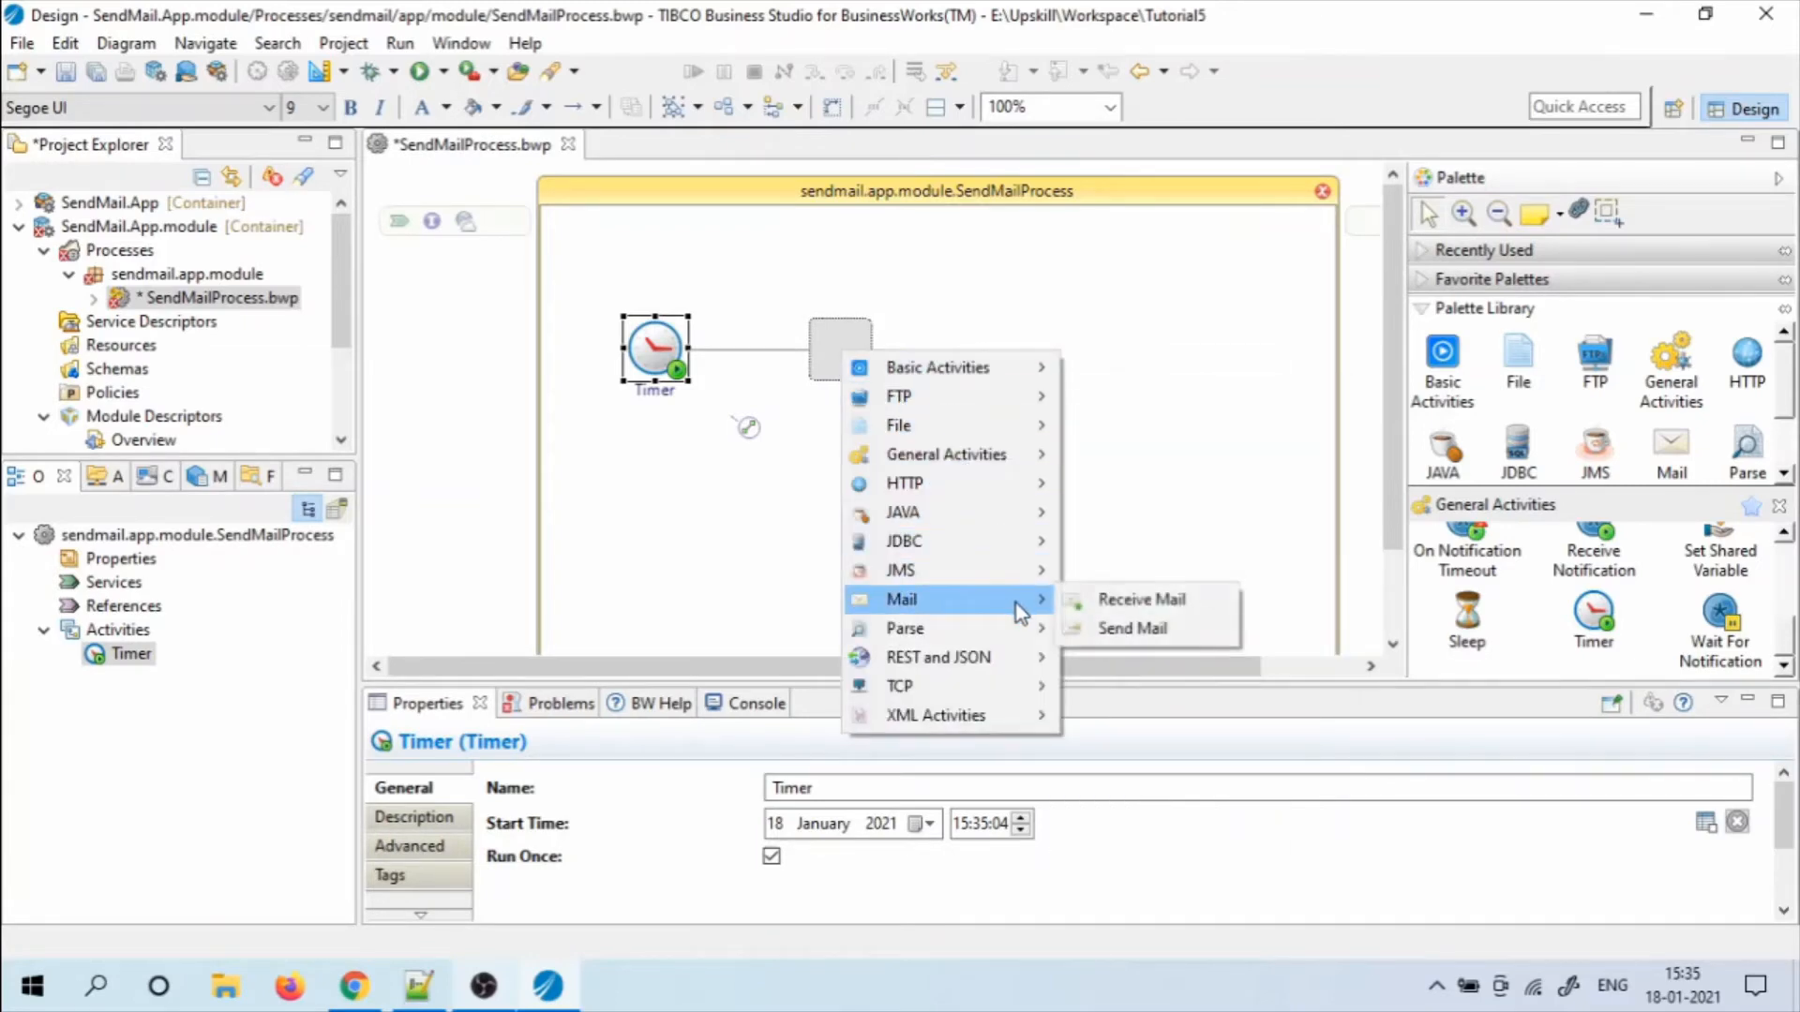
pyautogui.click(1145, 628)
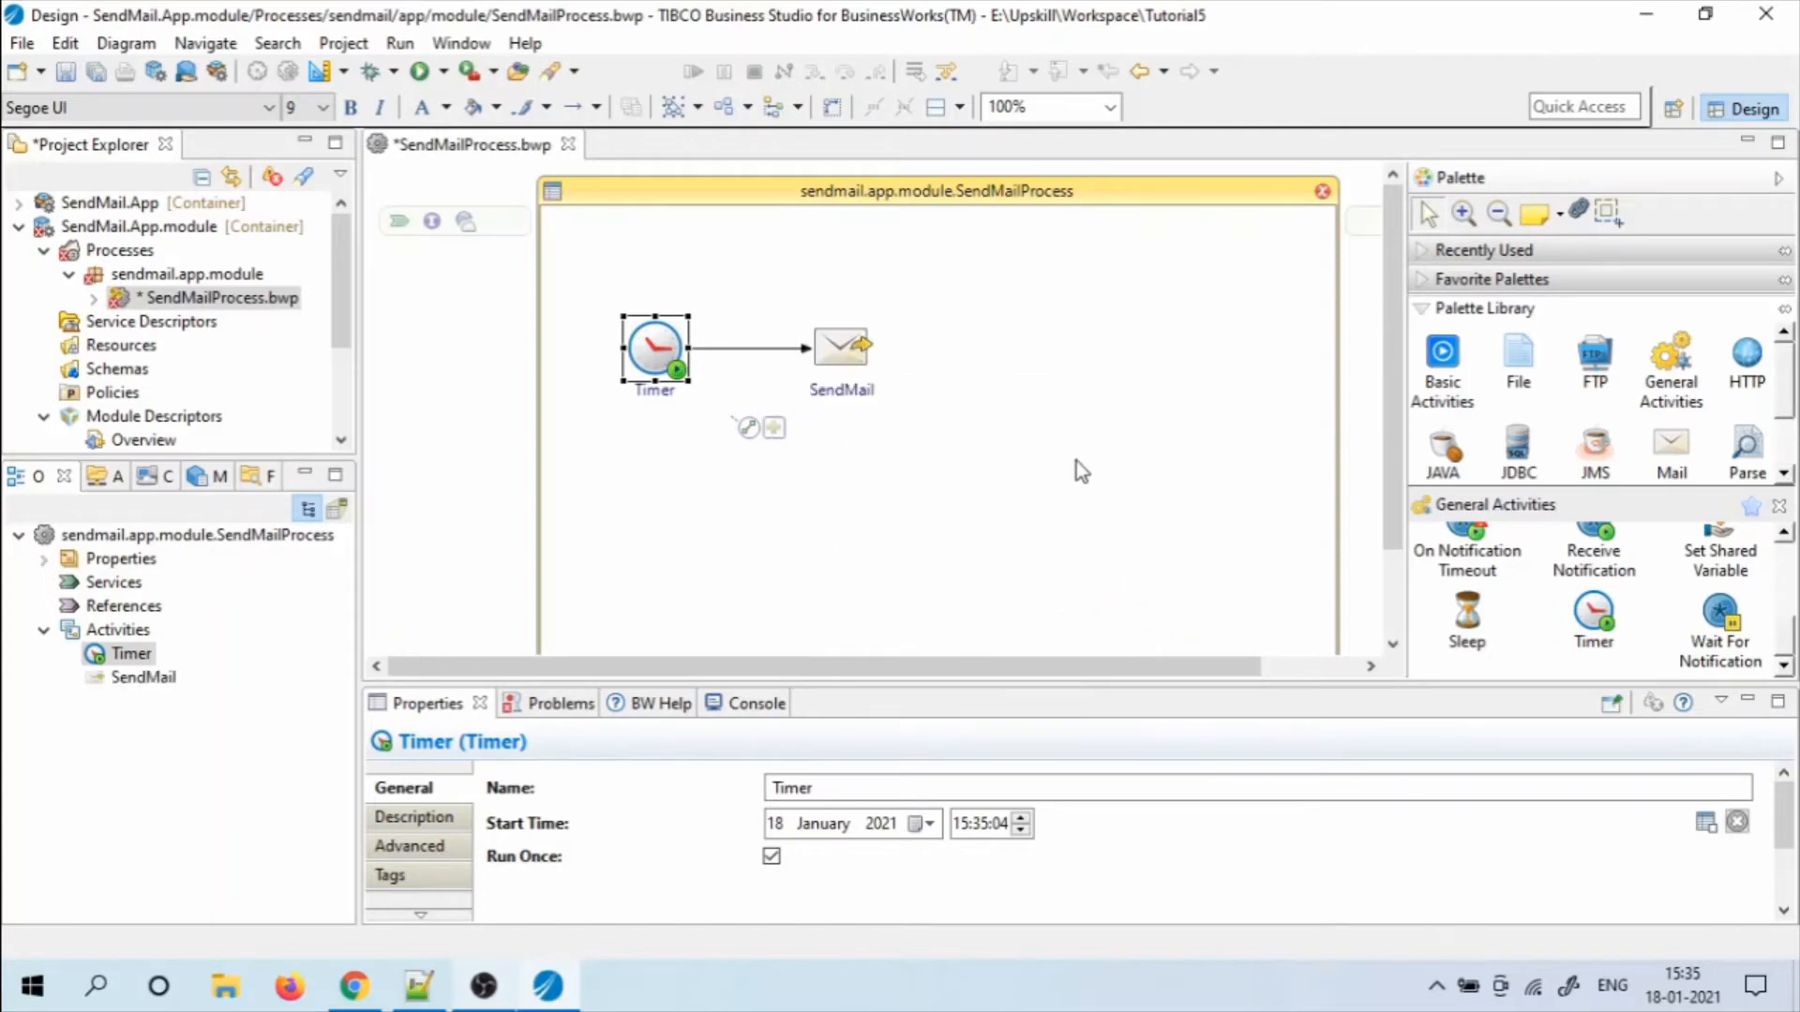
# Create a shared SMTP resource named SMTPResource for the SendMail activity's SMTP property and save all changes
pyautogui.click(843, 356)
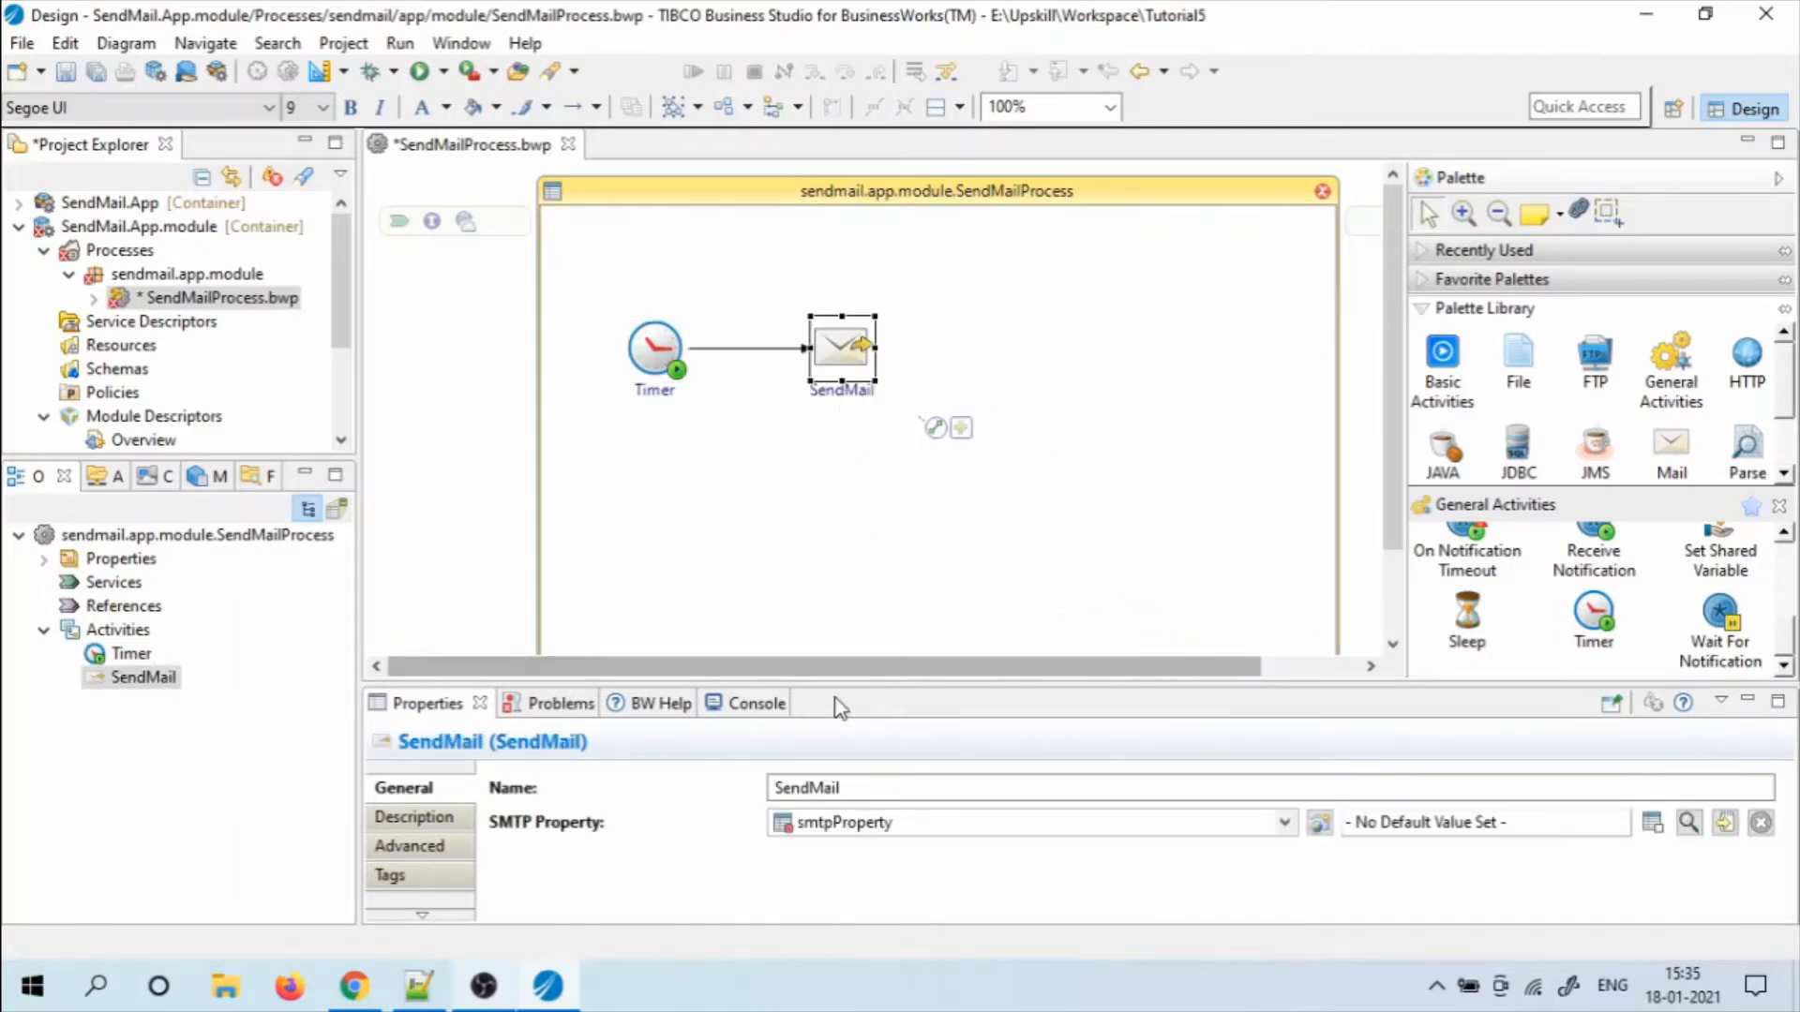
pyautogui.moveTo(835, 687); pyautogui.dragTo(896, 494)
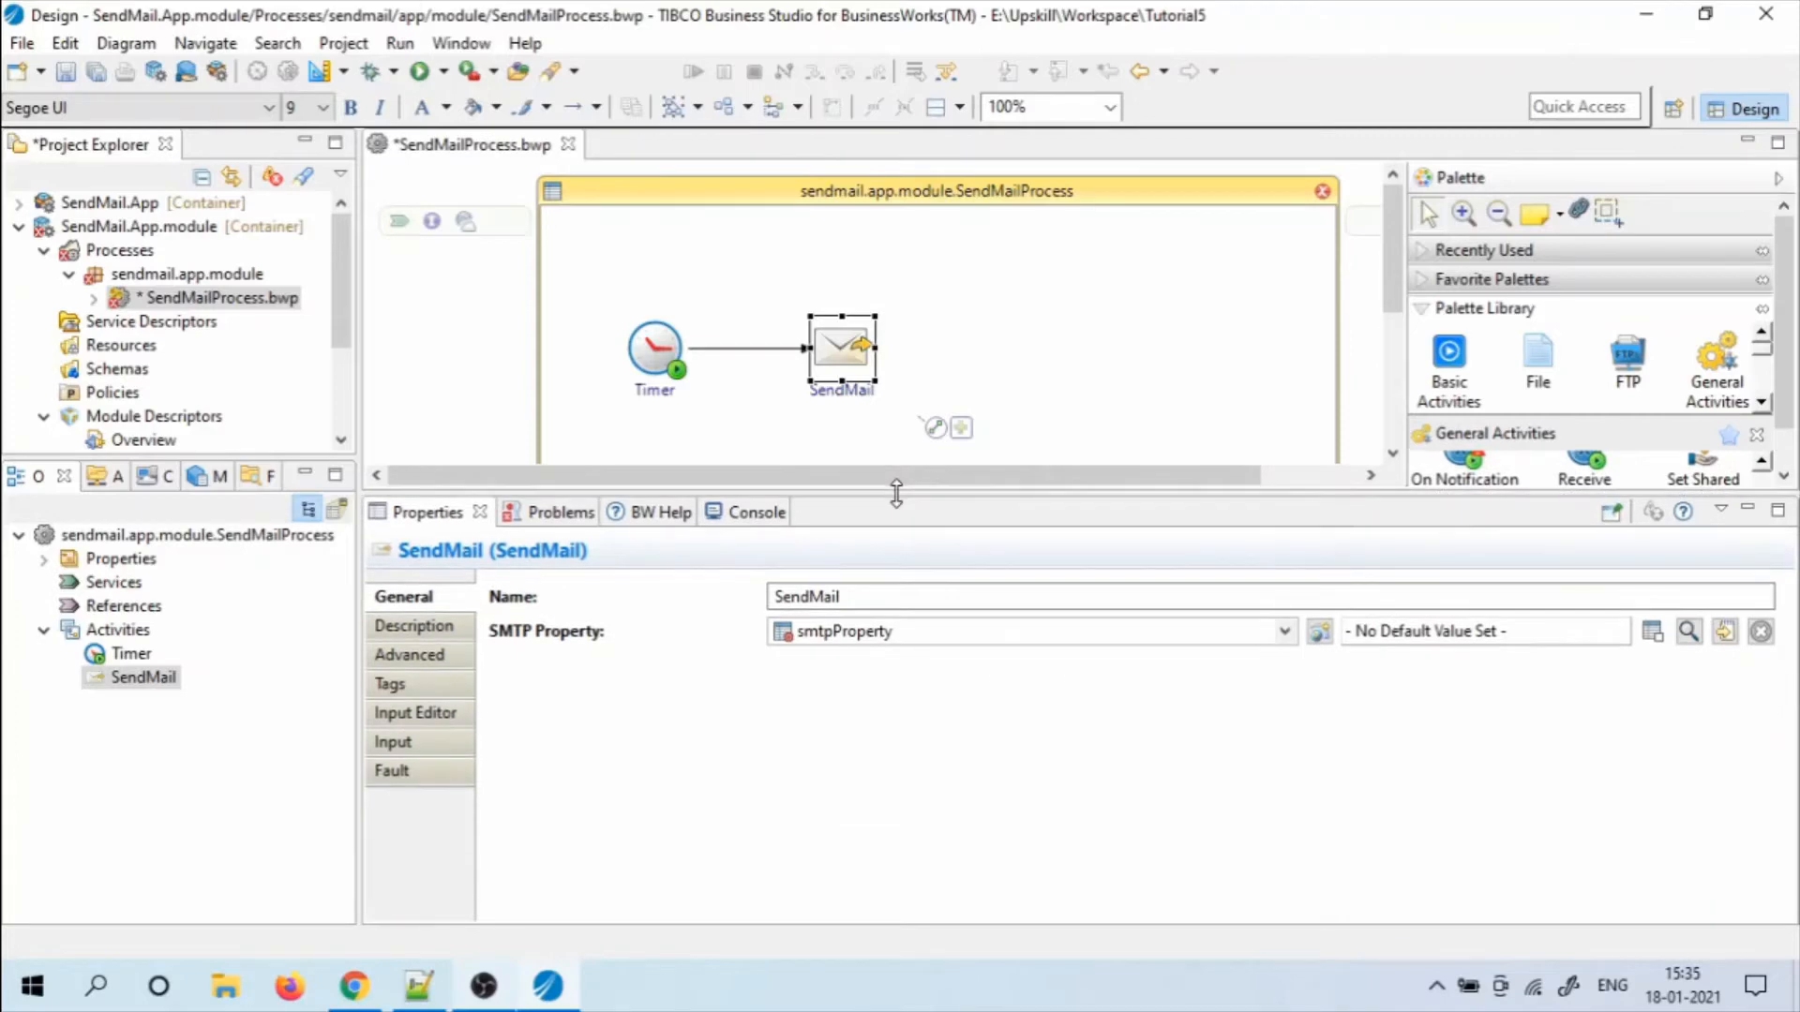
pyautogui.click(1689, 632)
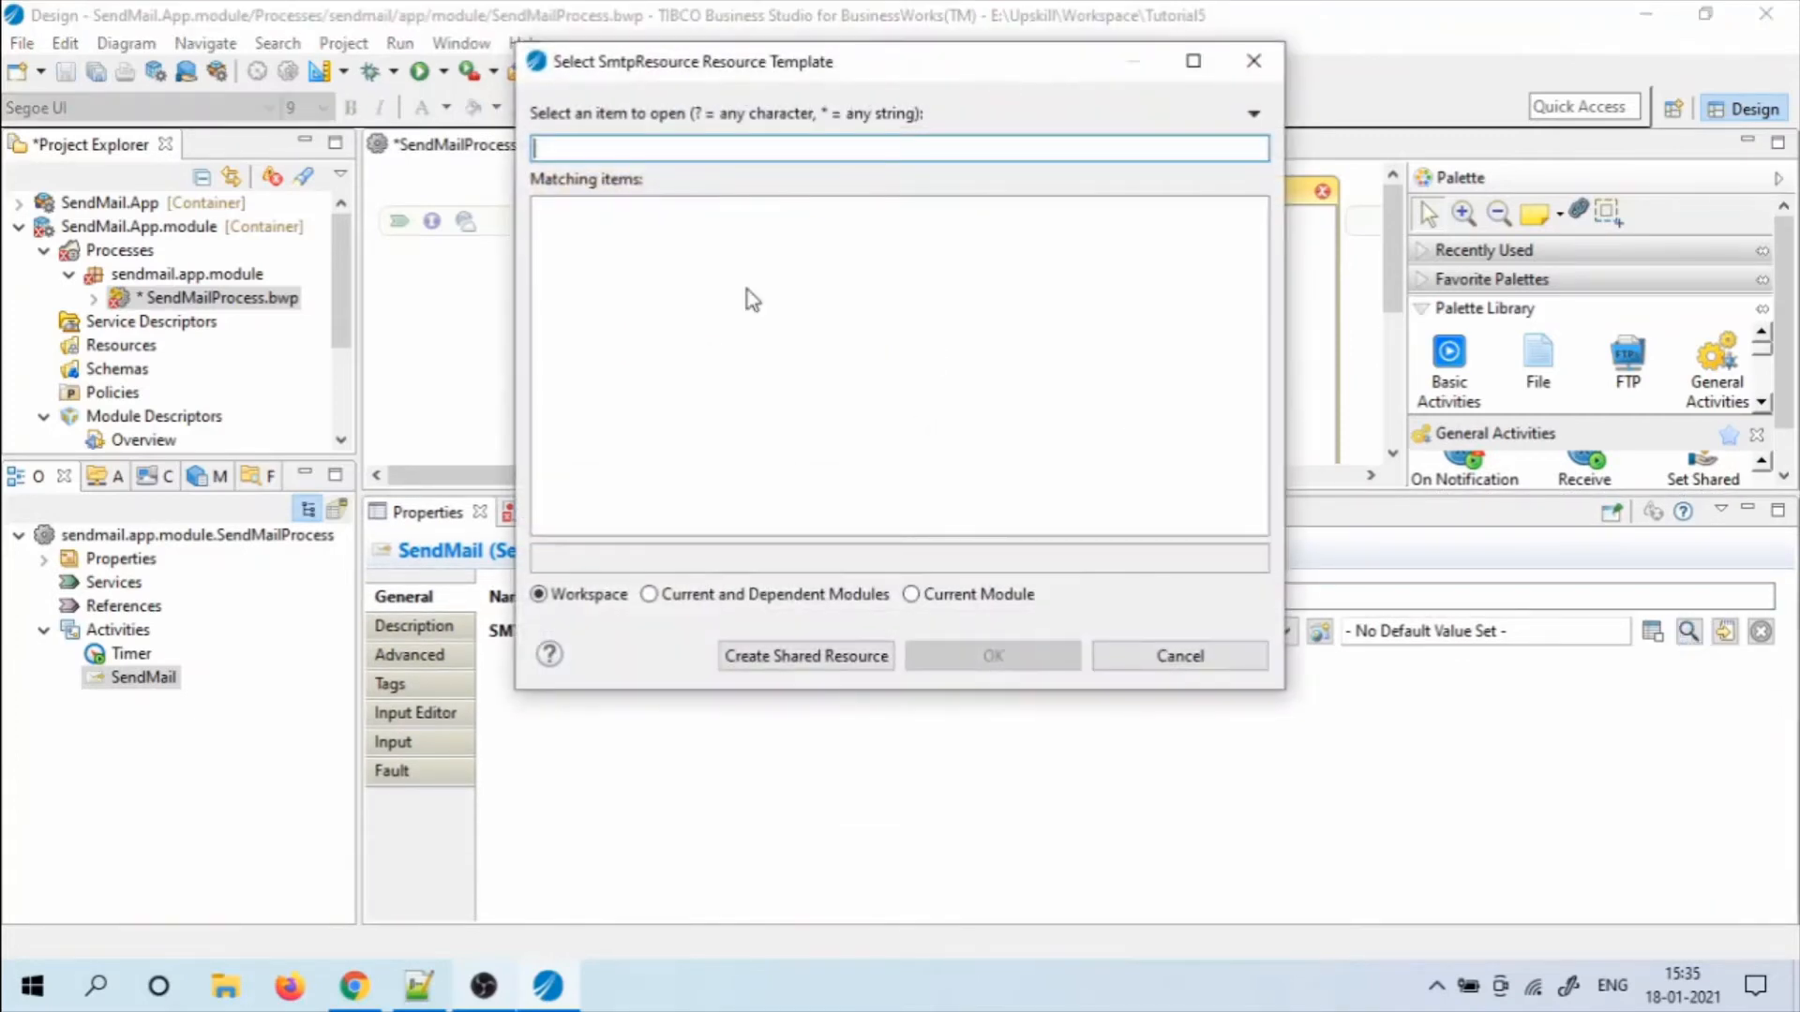
pyautogui.click(787, 655)
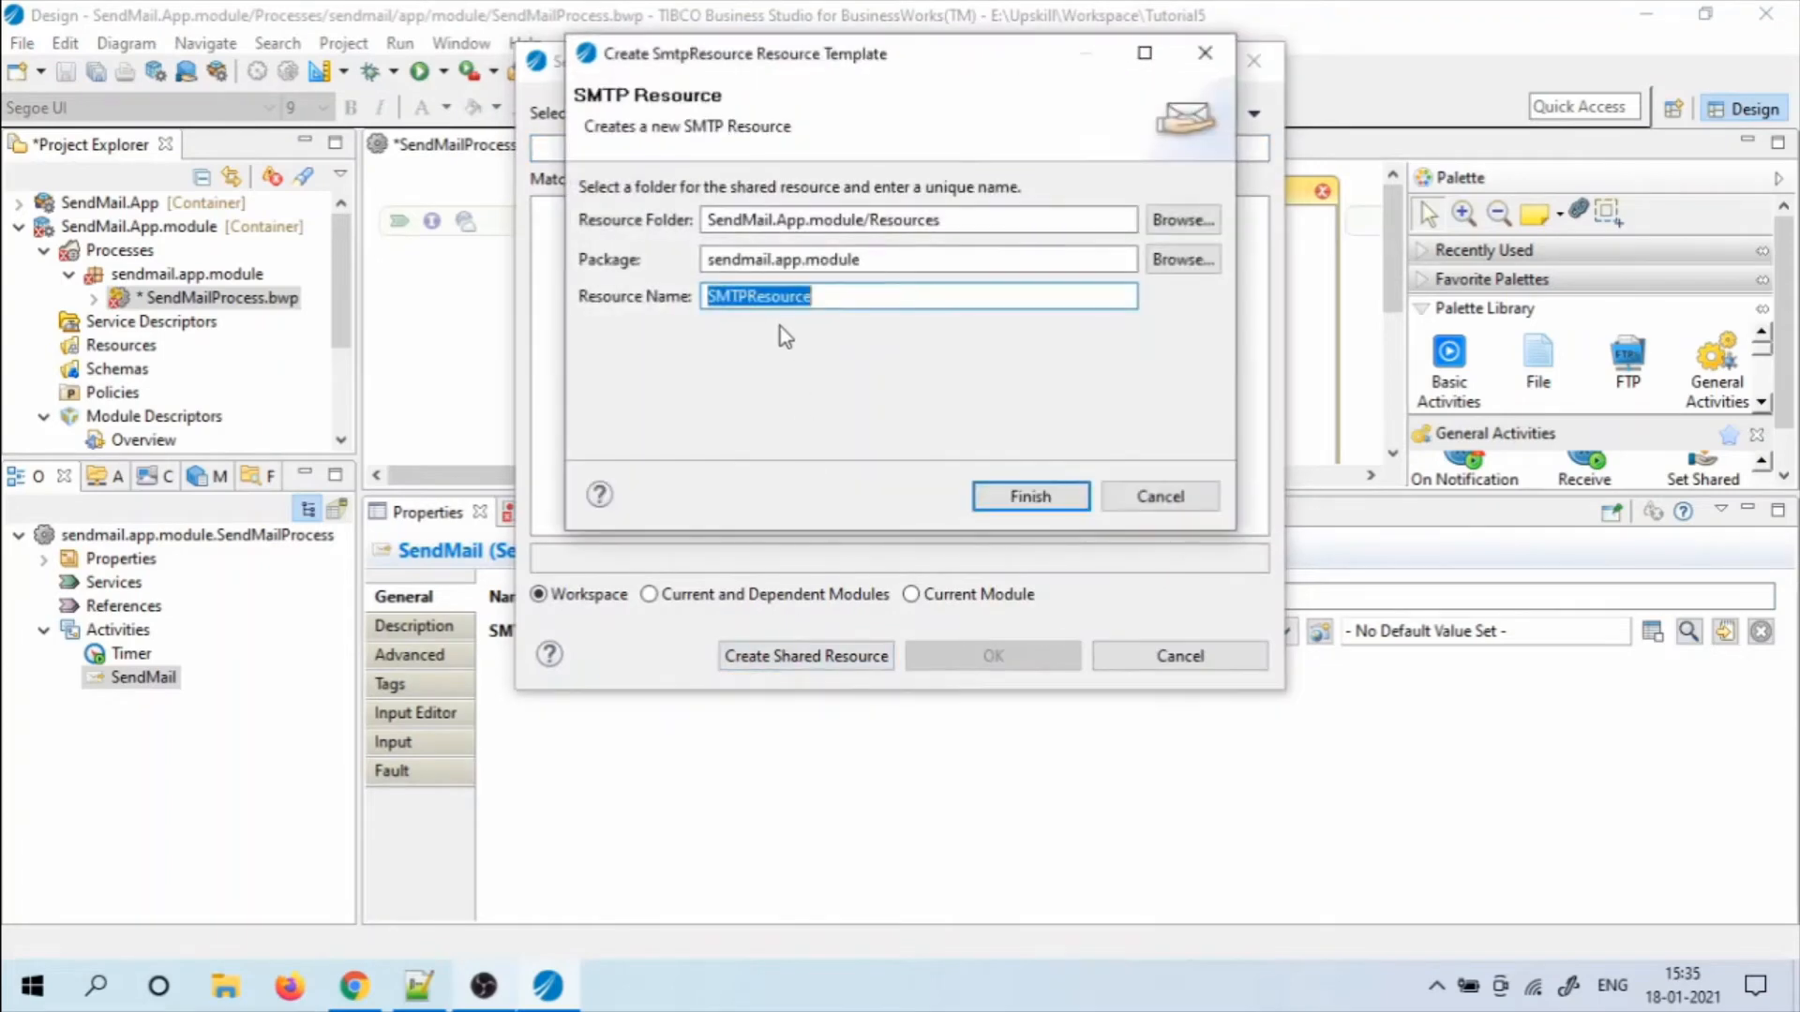
pyautogui.click(1068, 504)
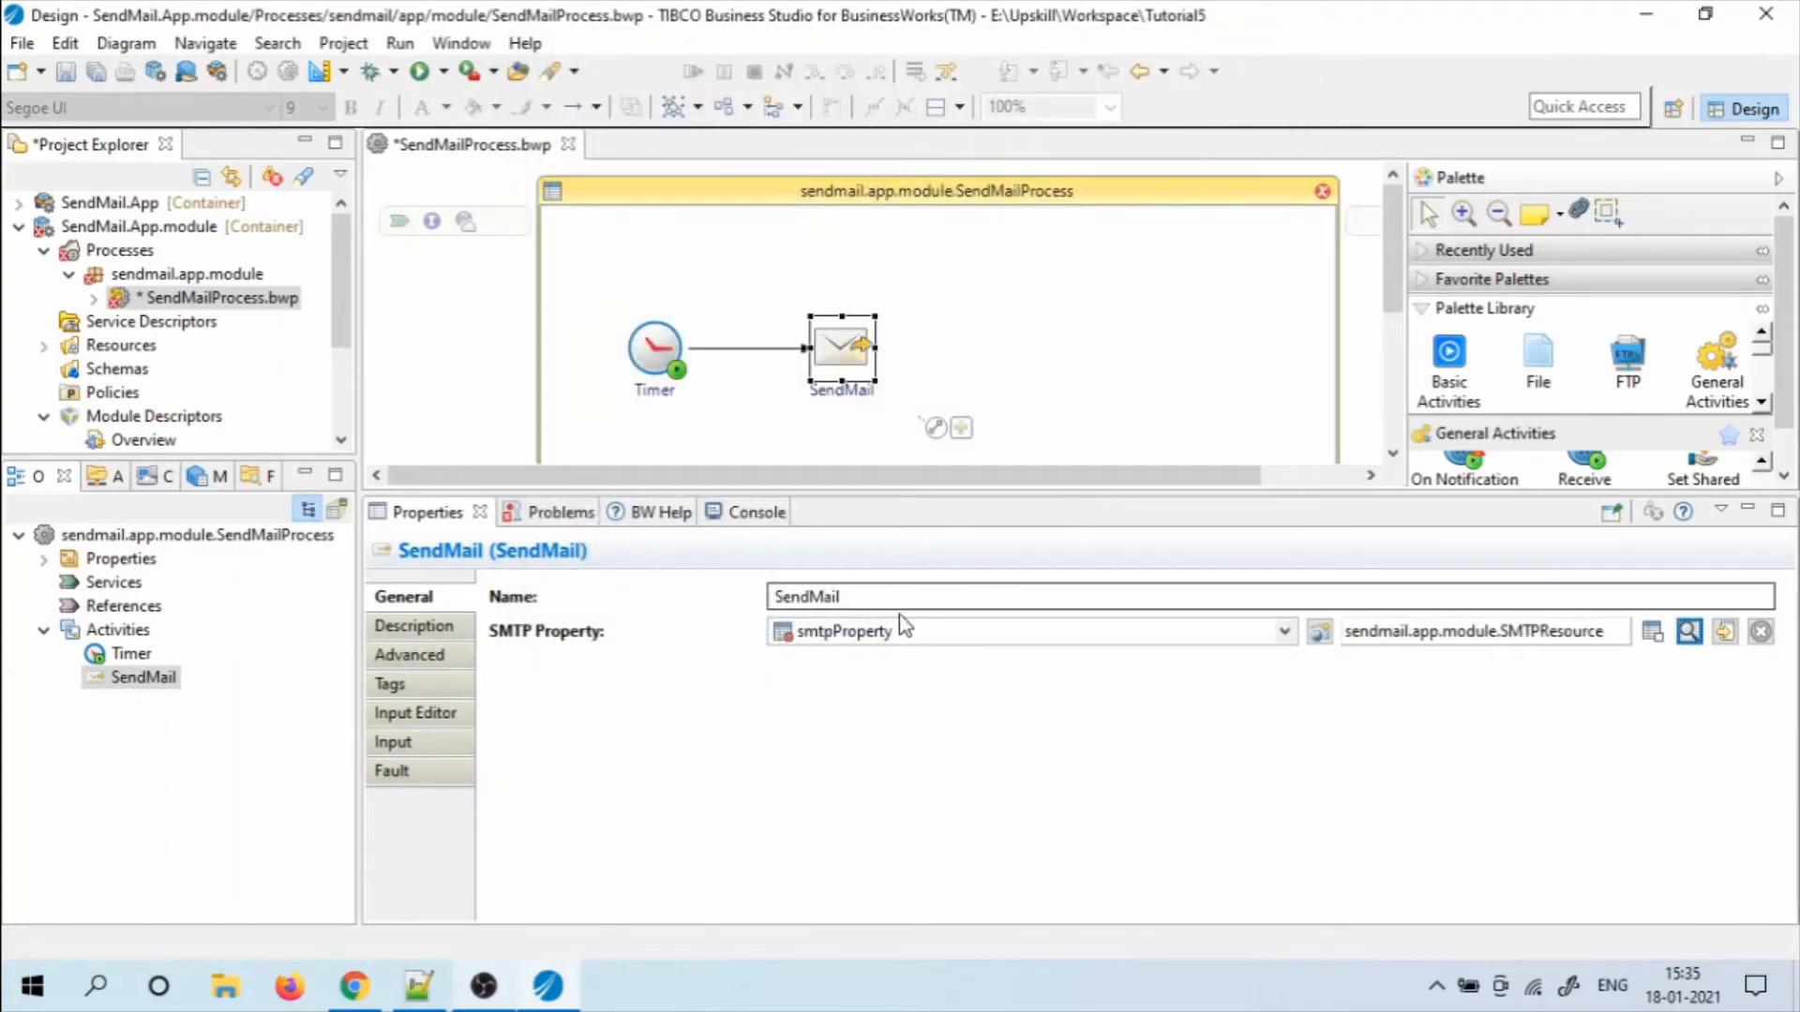
pyautogui.click(96, 74)
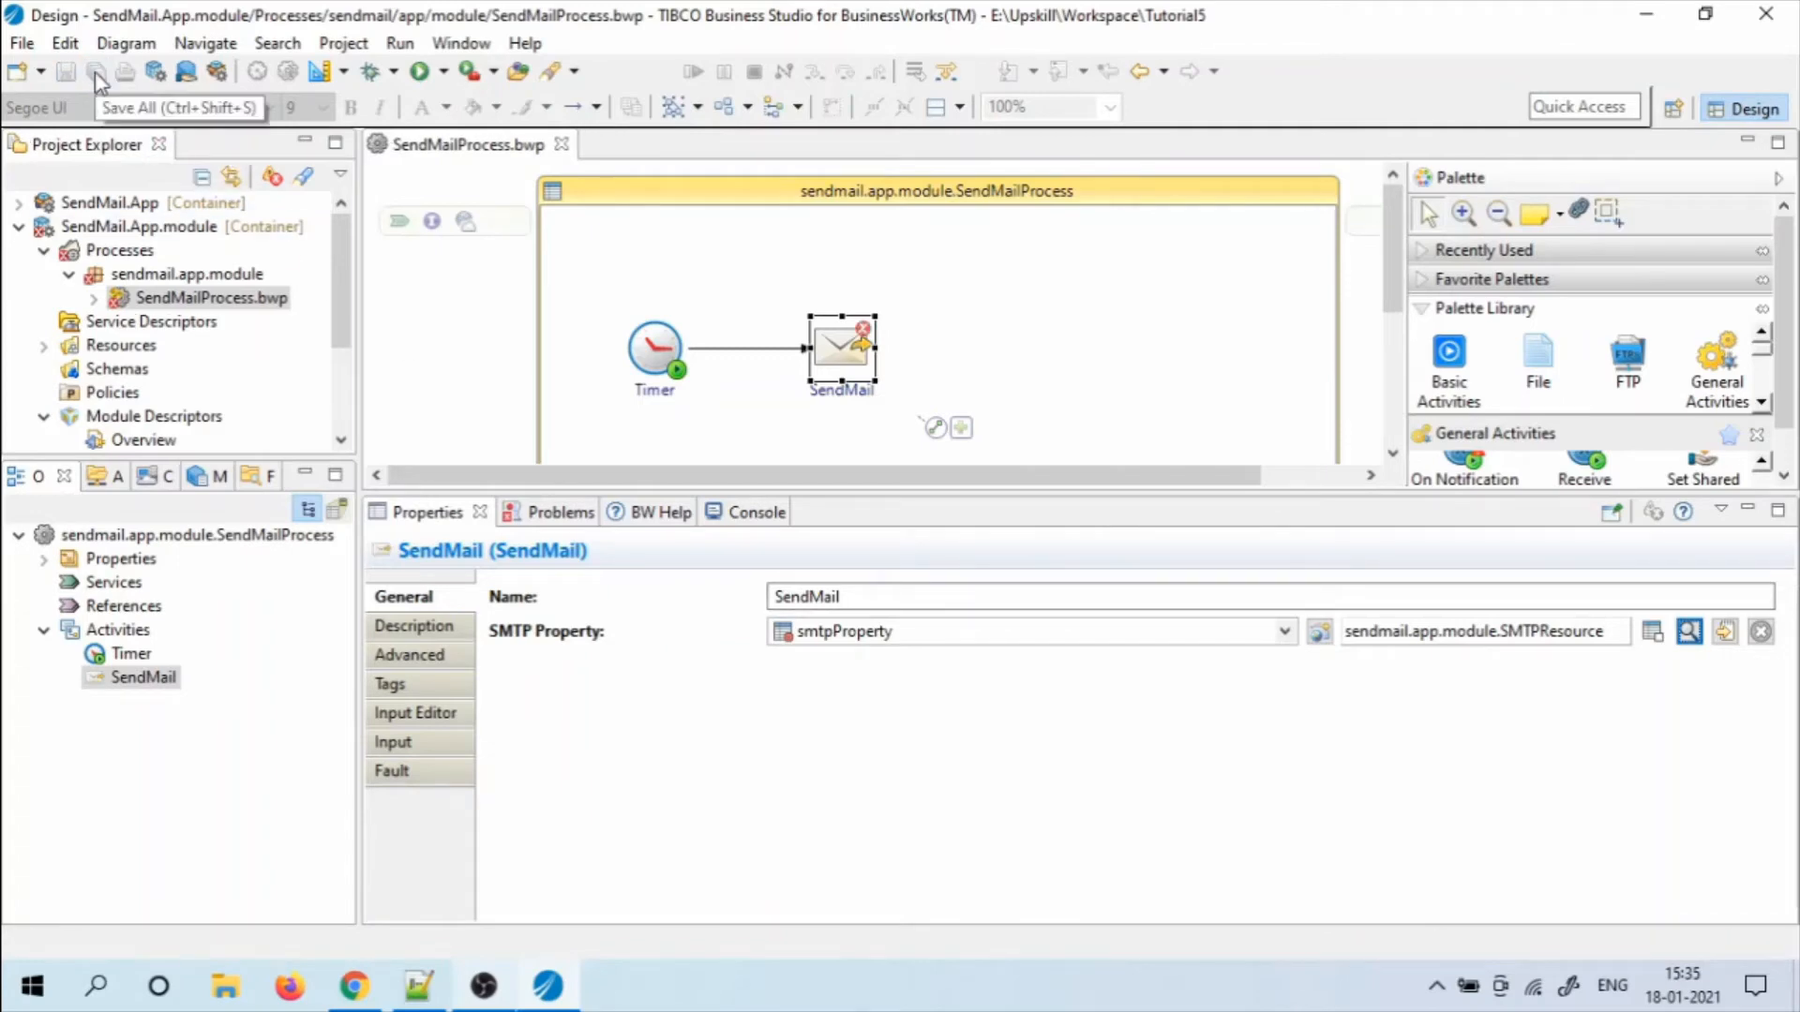
# Open the SMTP resource and set its machine name to smtp.gmail.com and its port to 587
pyautogui.click(1725, 631)
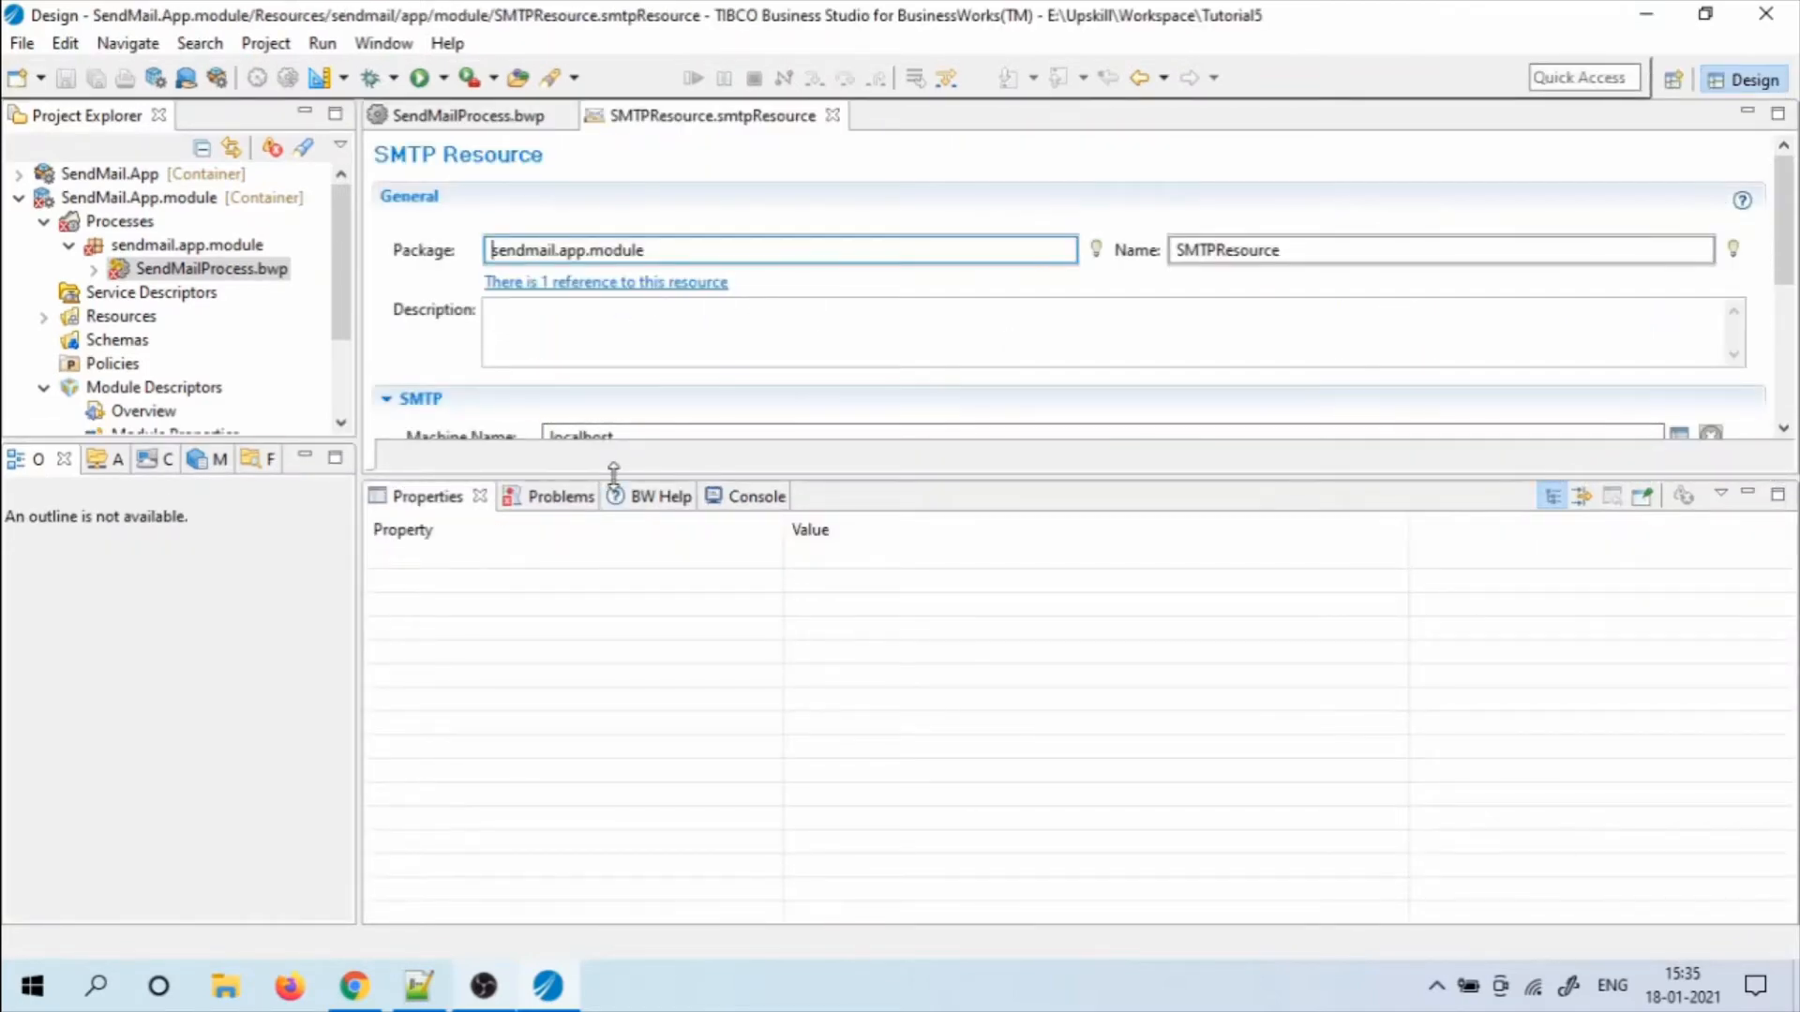
pyautogui.moveTo(615, 472); pyautogui.dragTo(614, 656)
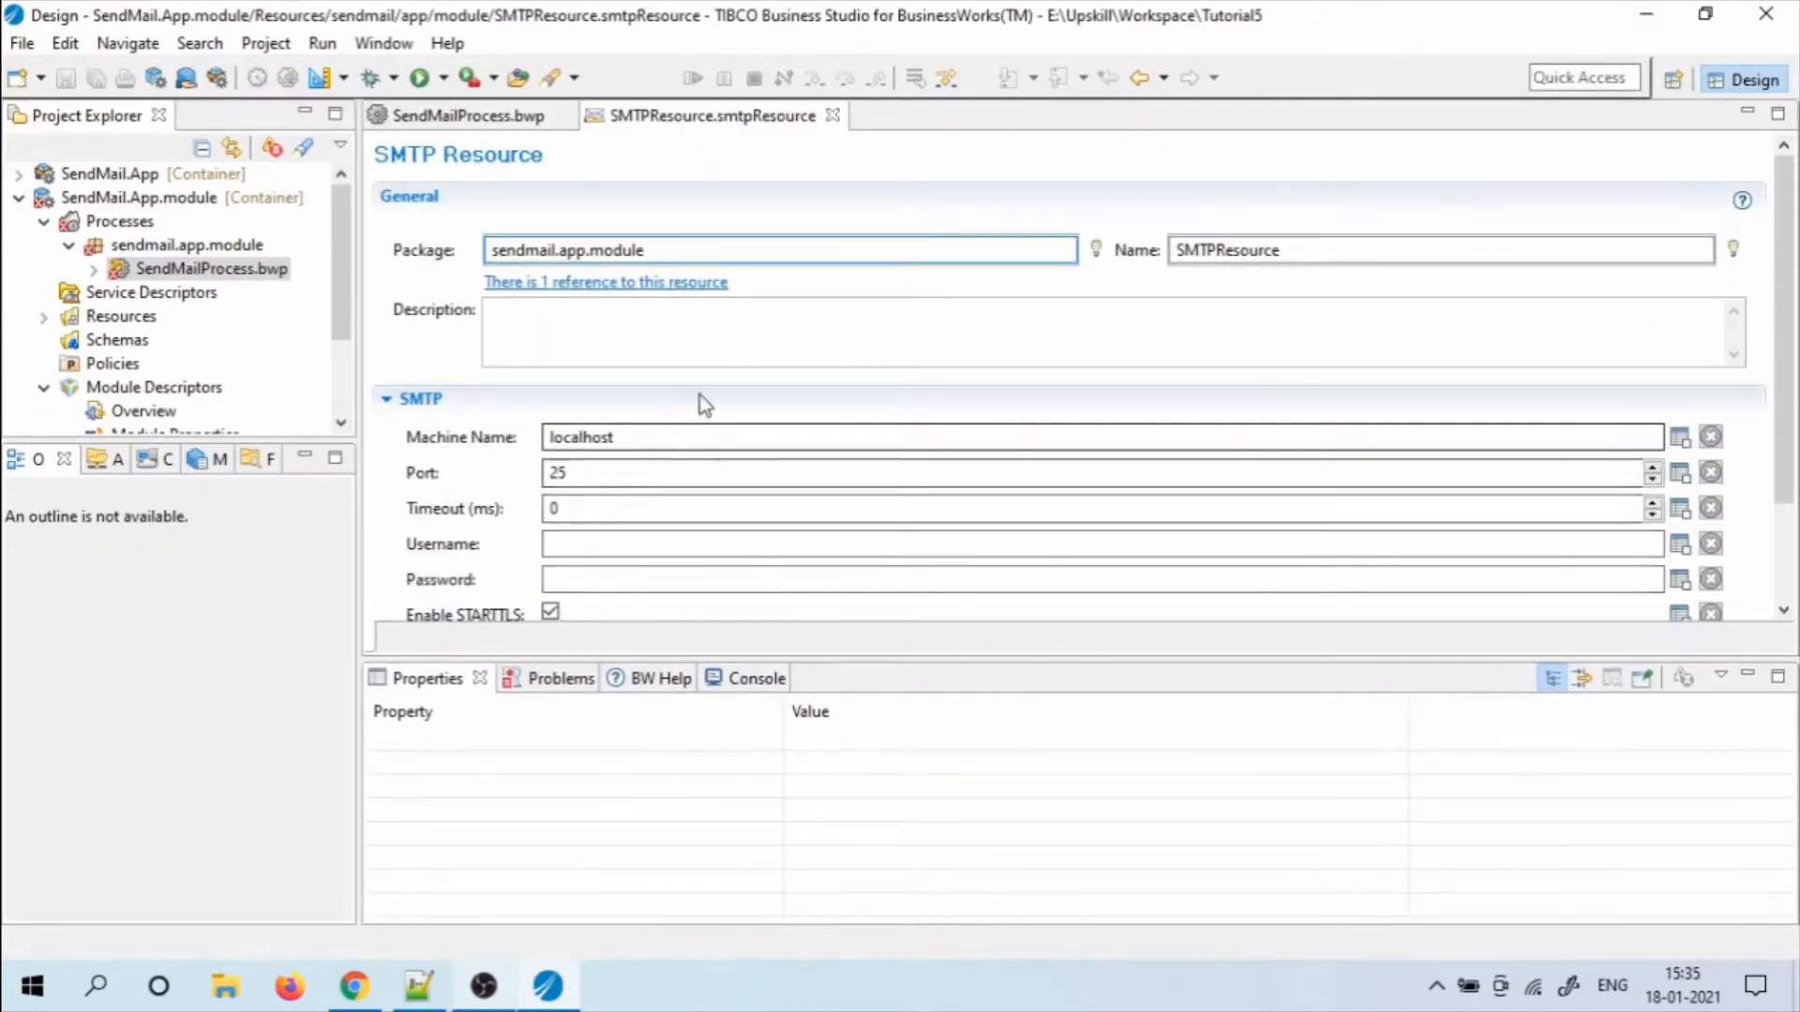
pyautogui.scroll(-3, 1759, 314)
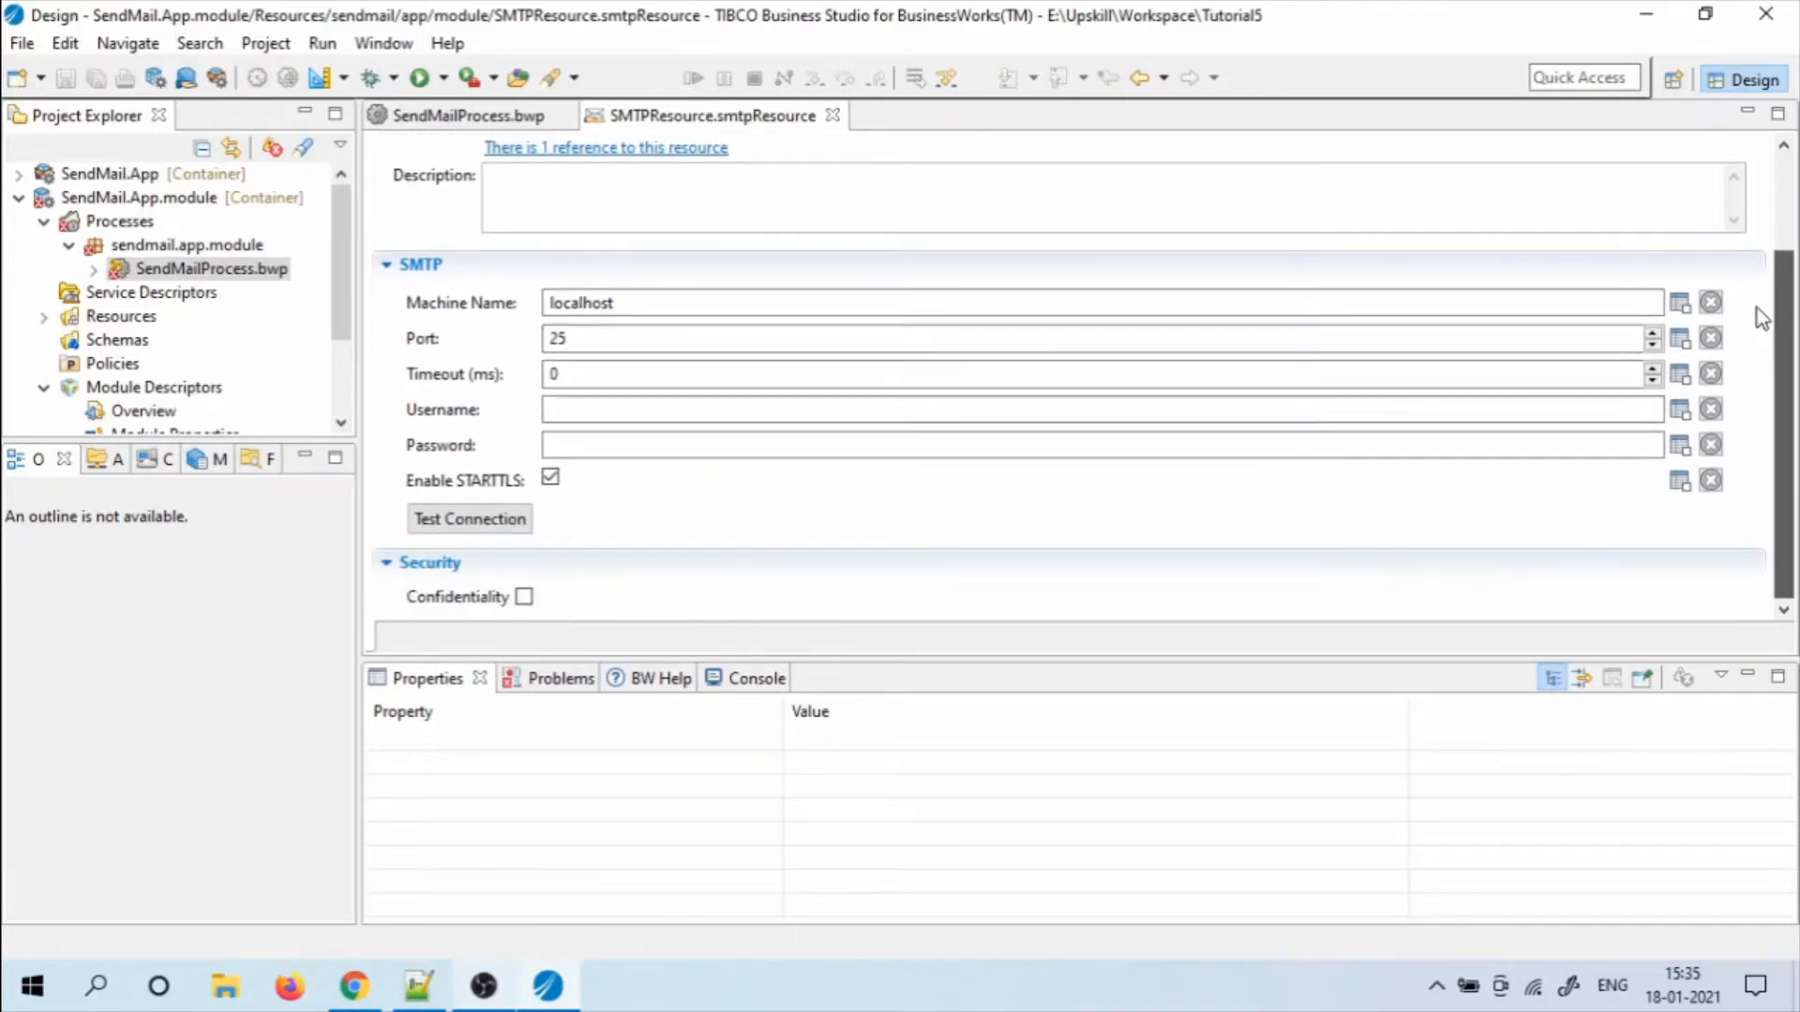
pyautogui.doubleClick(656, 301)
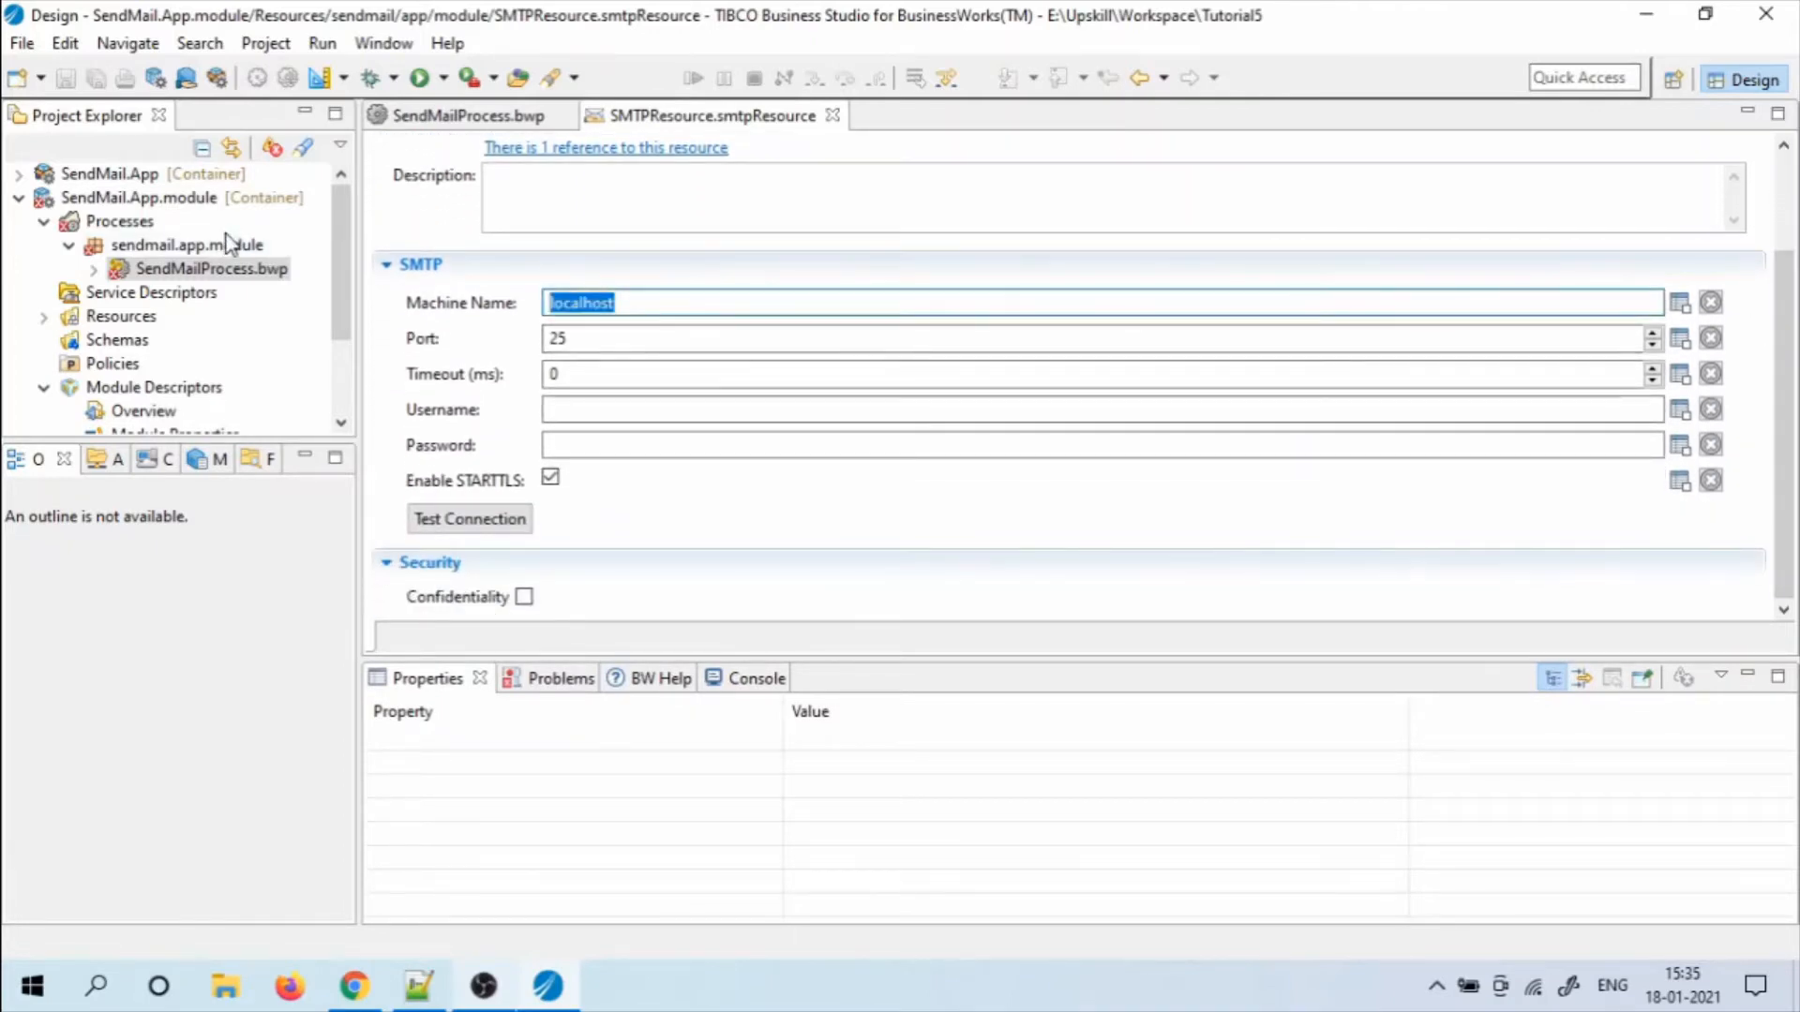
pyautogui.write('smtp.gmail.com')
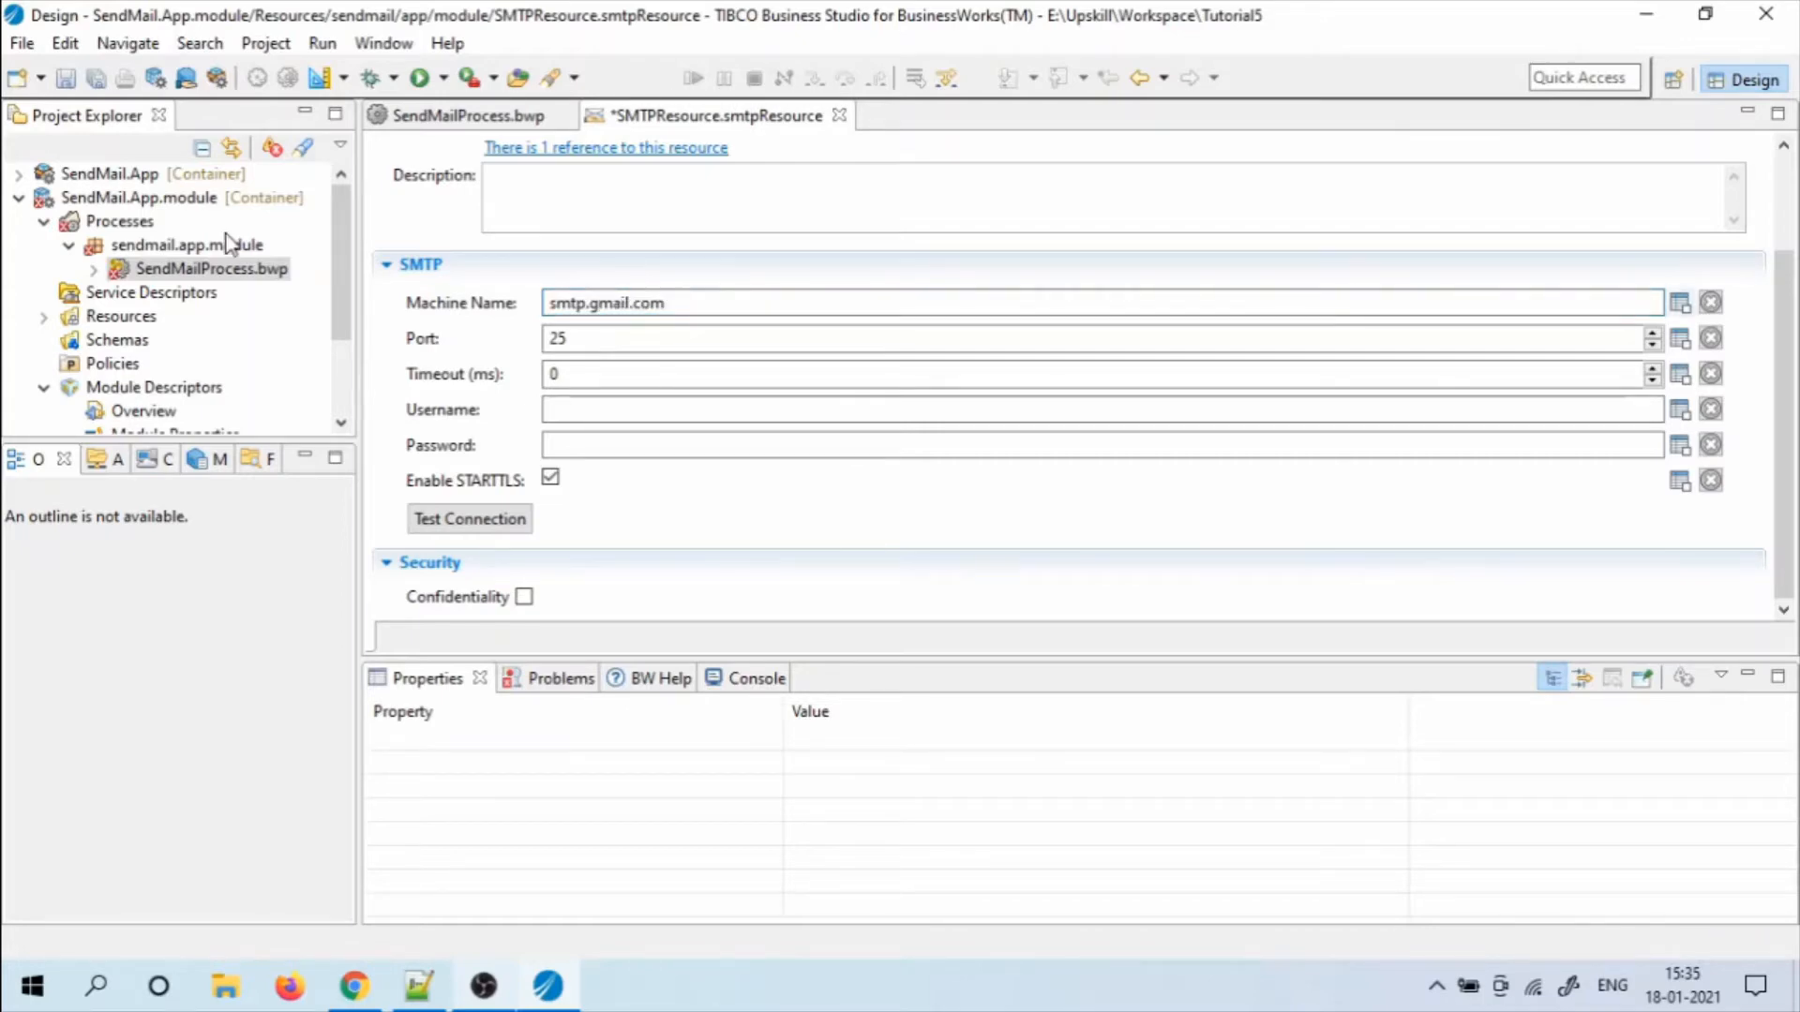
pyautogui.doubleClick(612, 345)
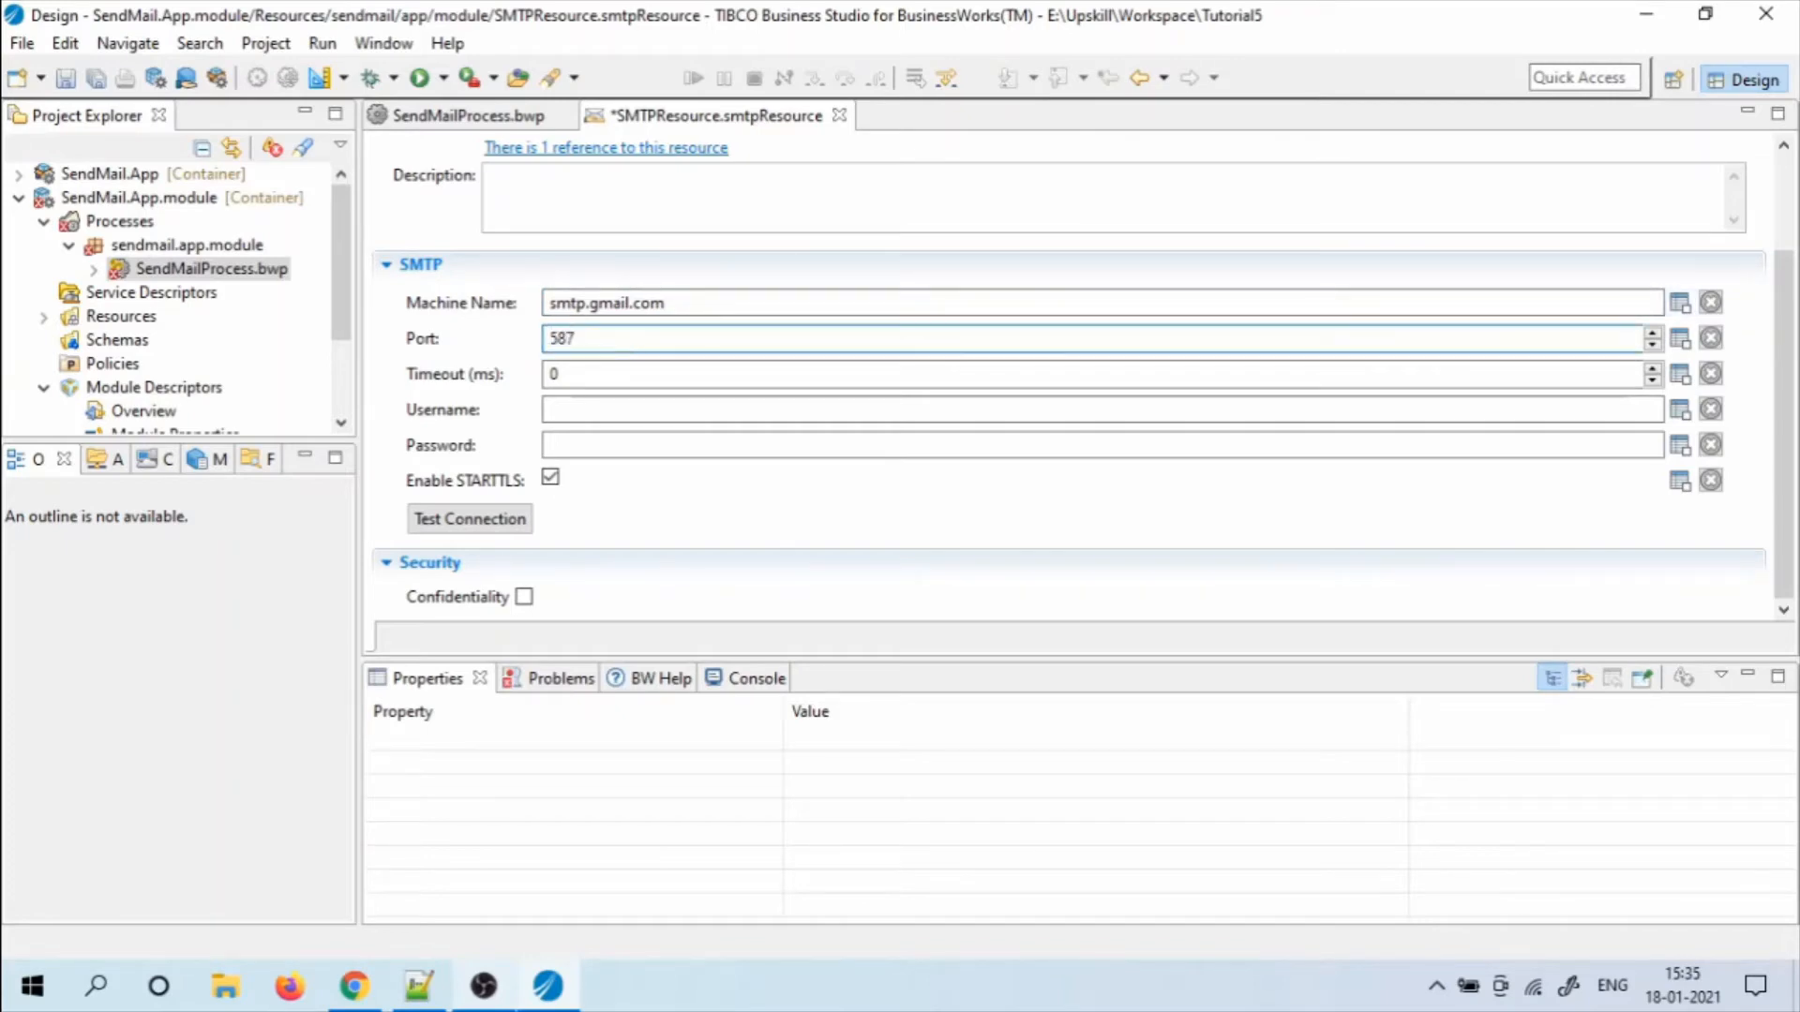
# Test the SMTP resource's connection without credentials and save all changes
pyautogui.click(503, 528)
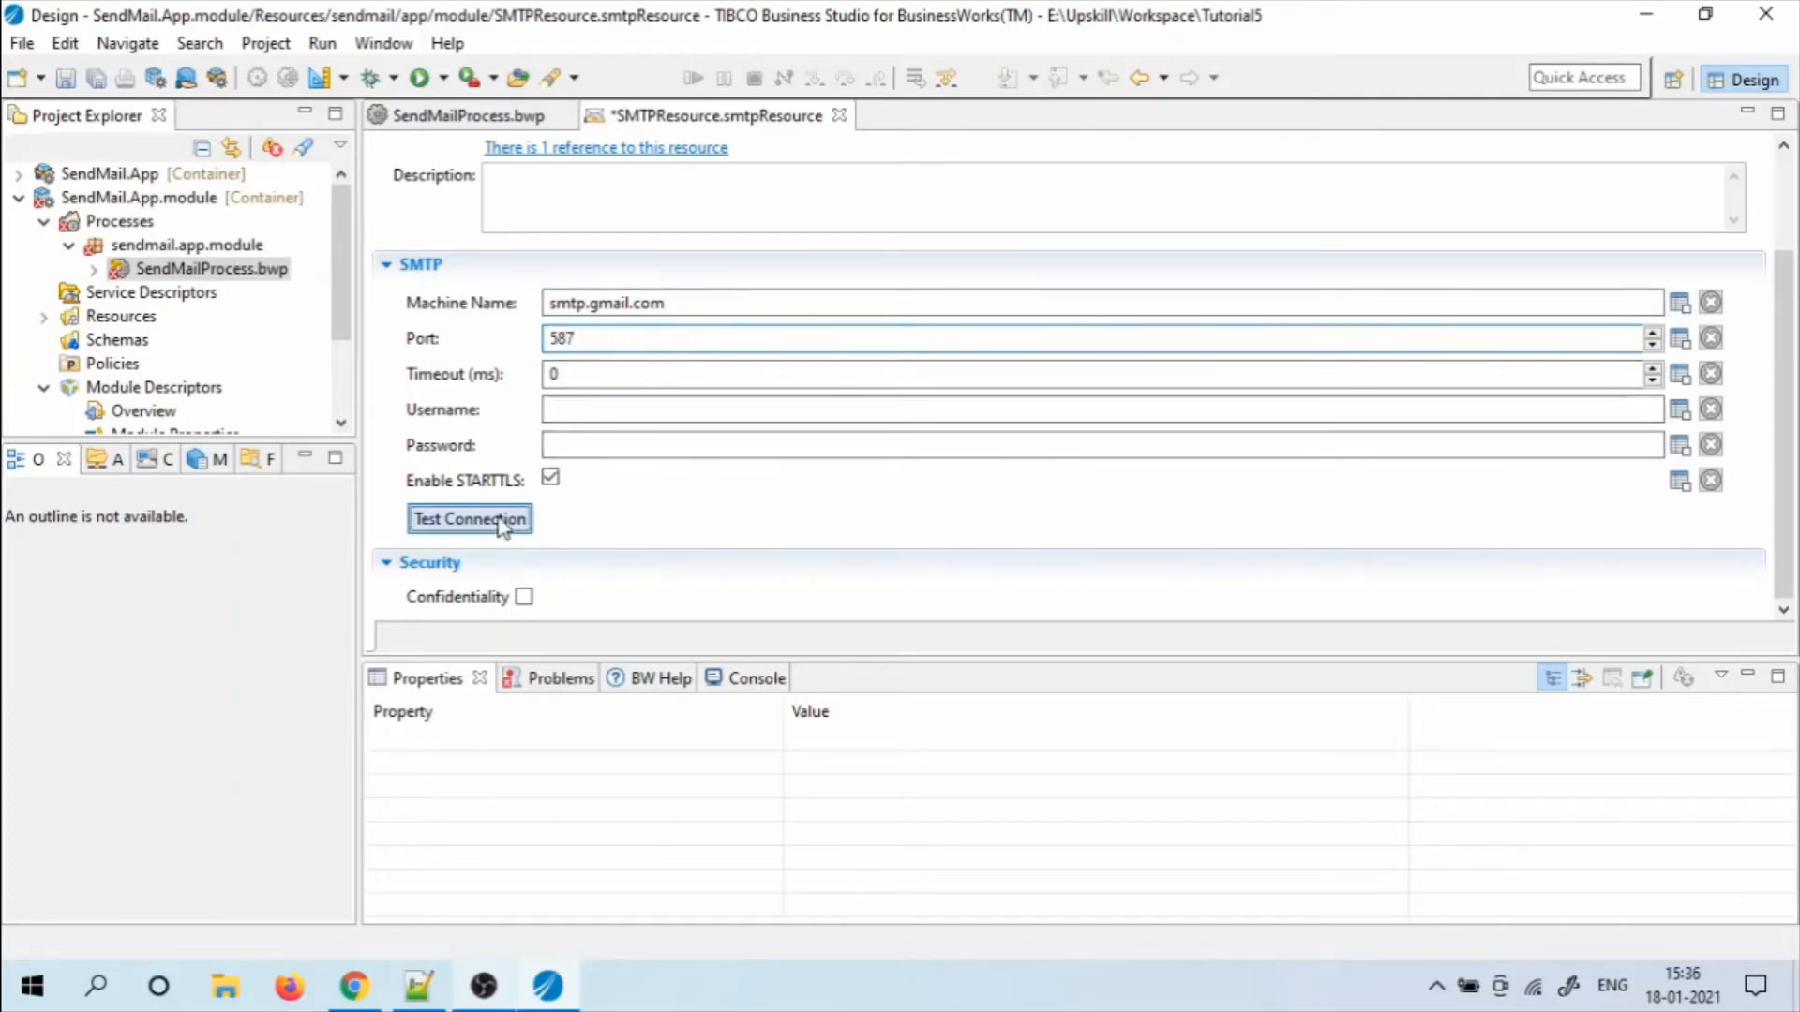
pyautogui.click(1172, 511)
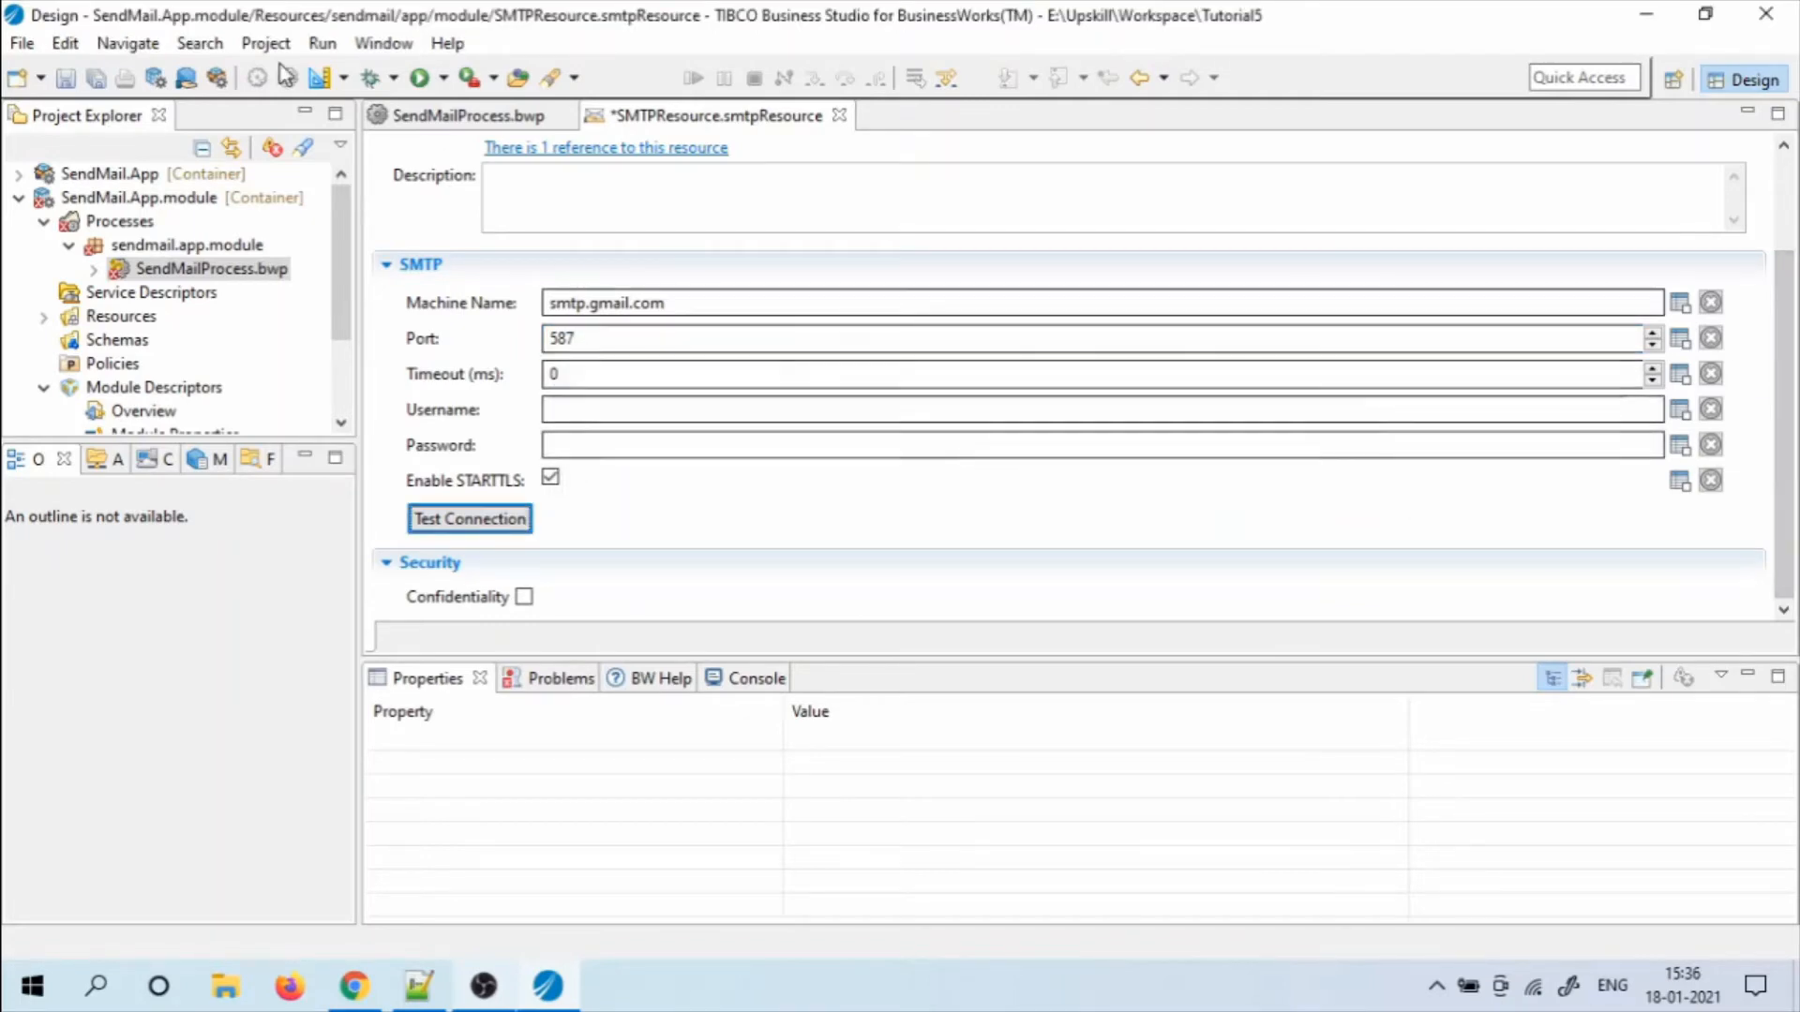
pyautogui.click(95, 79)
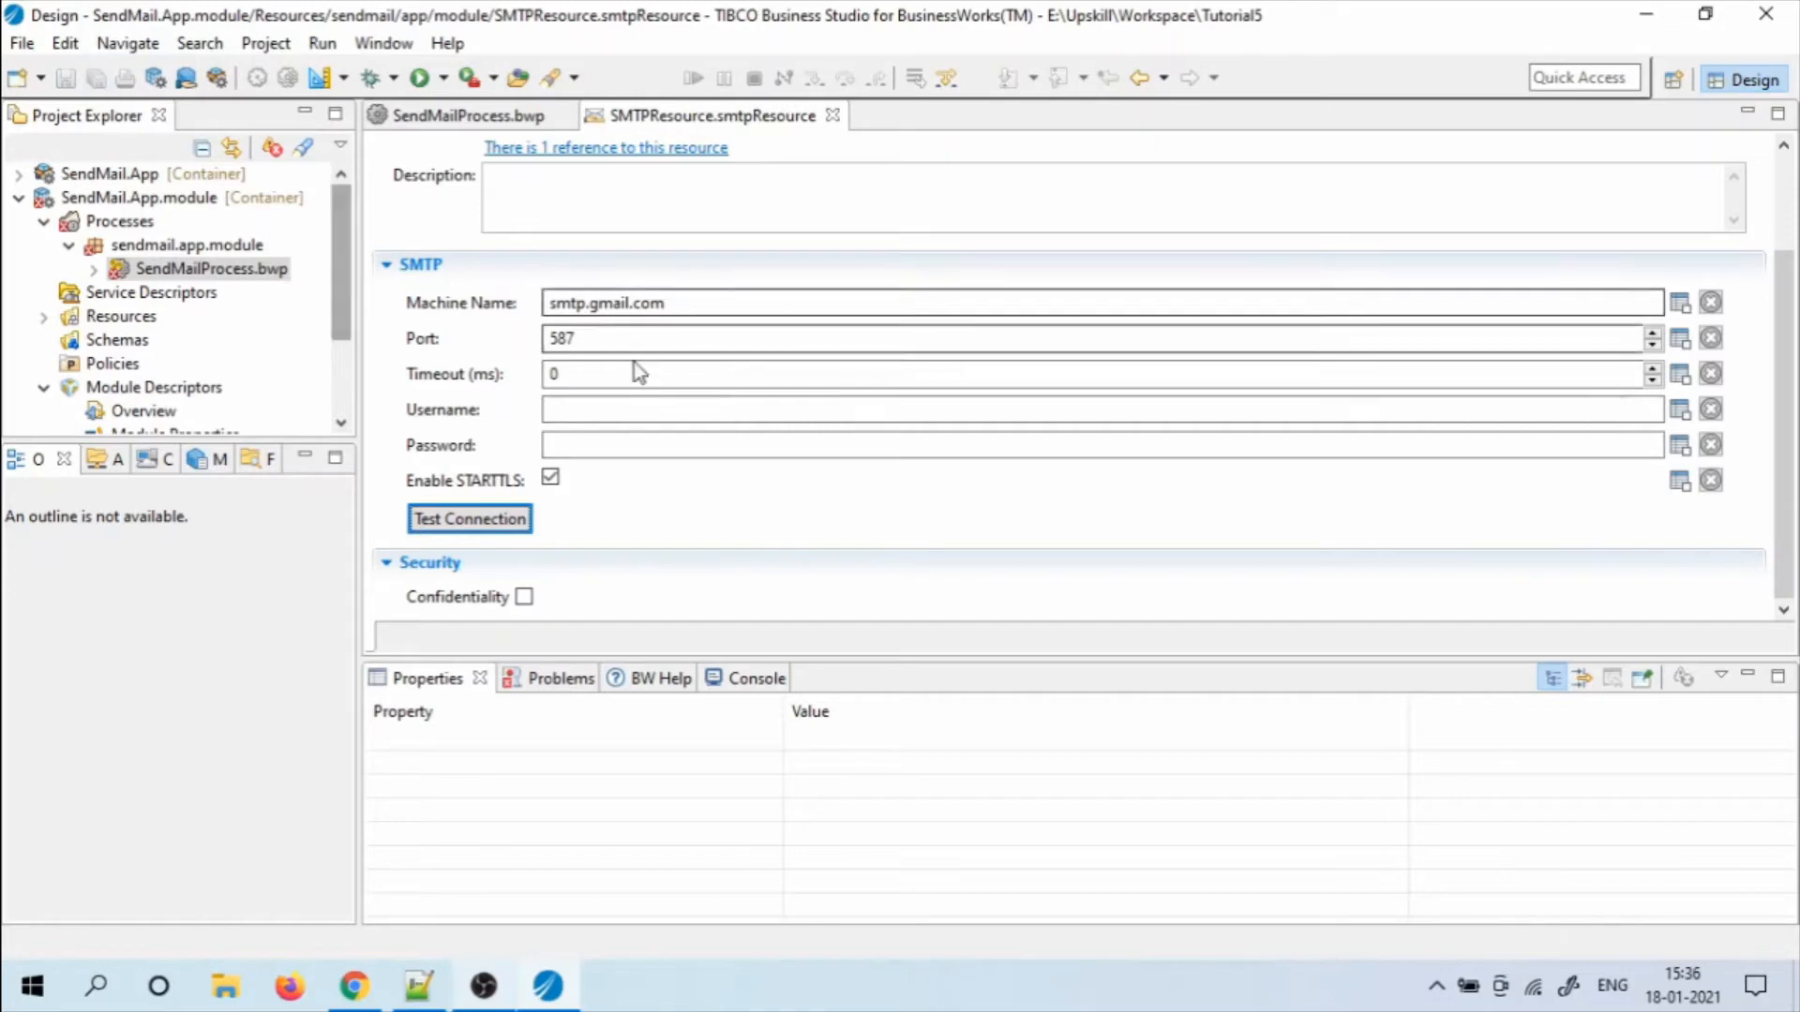
# Enable Confidentiality for the SMTP resource and create a shared SSL client resource named SSLClientResource for it
pyautogui.click(525, 599)
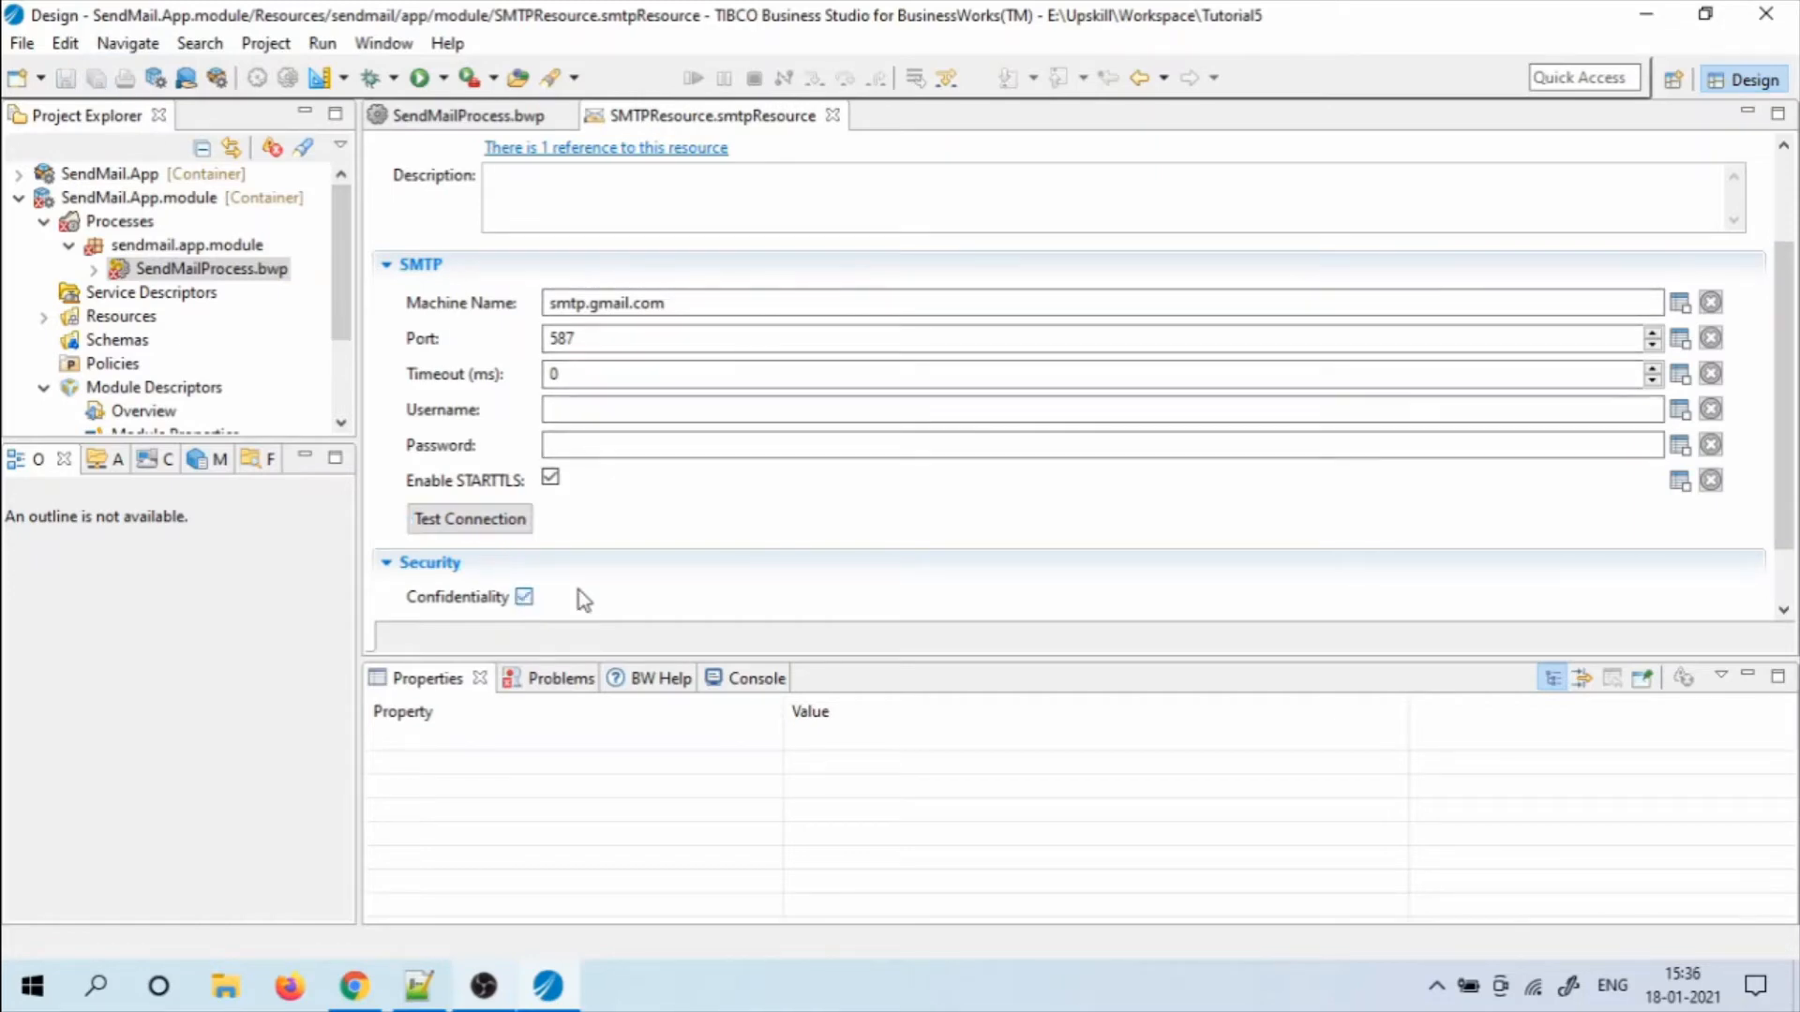
pyautogui.scroll(-2, 1706, 498)
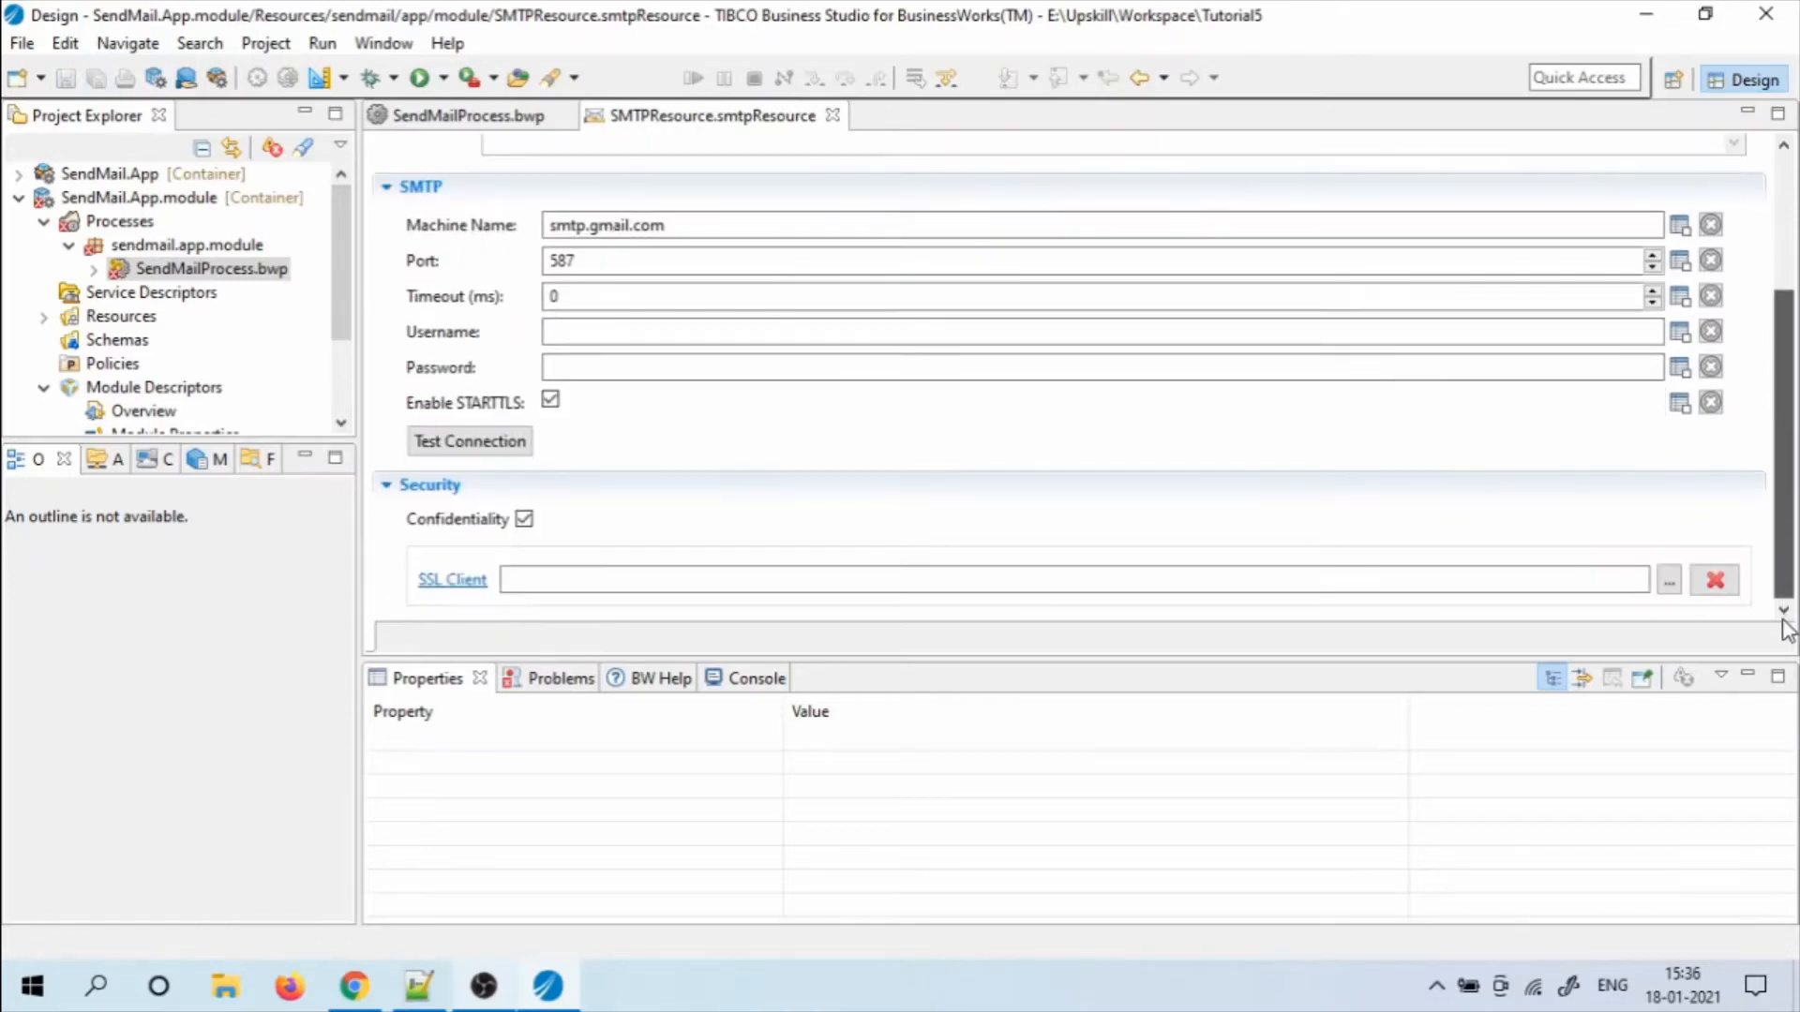
pyautogui.click(1668, 581)
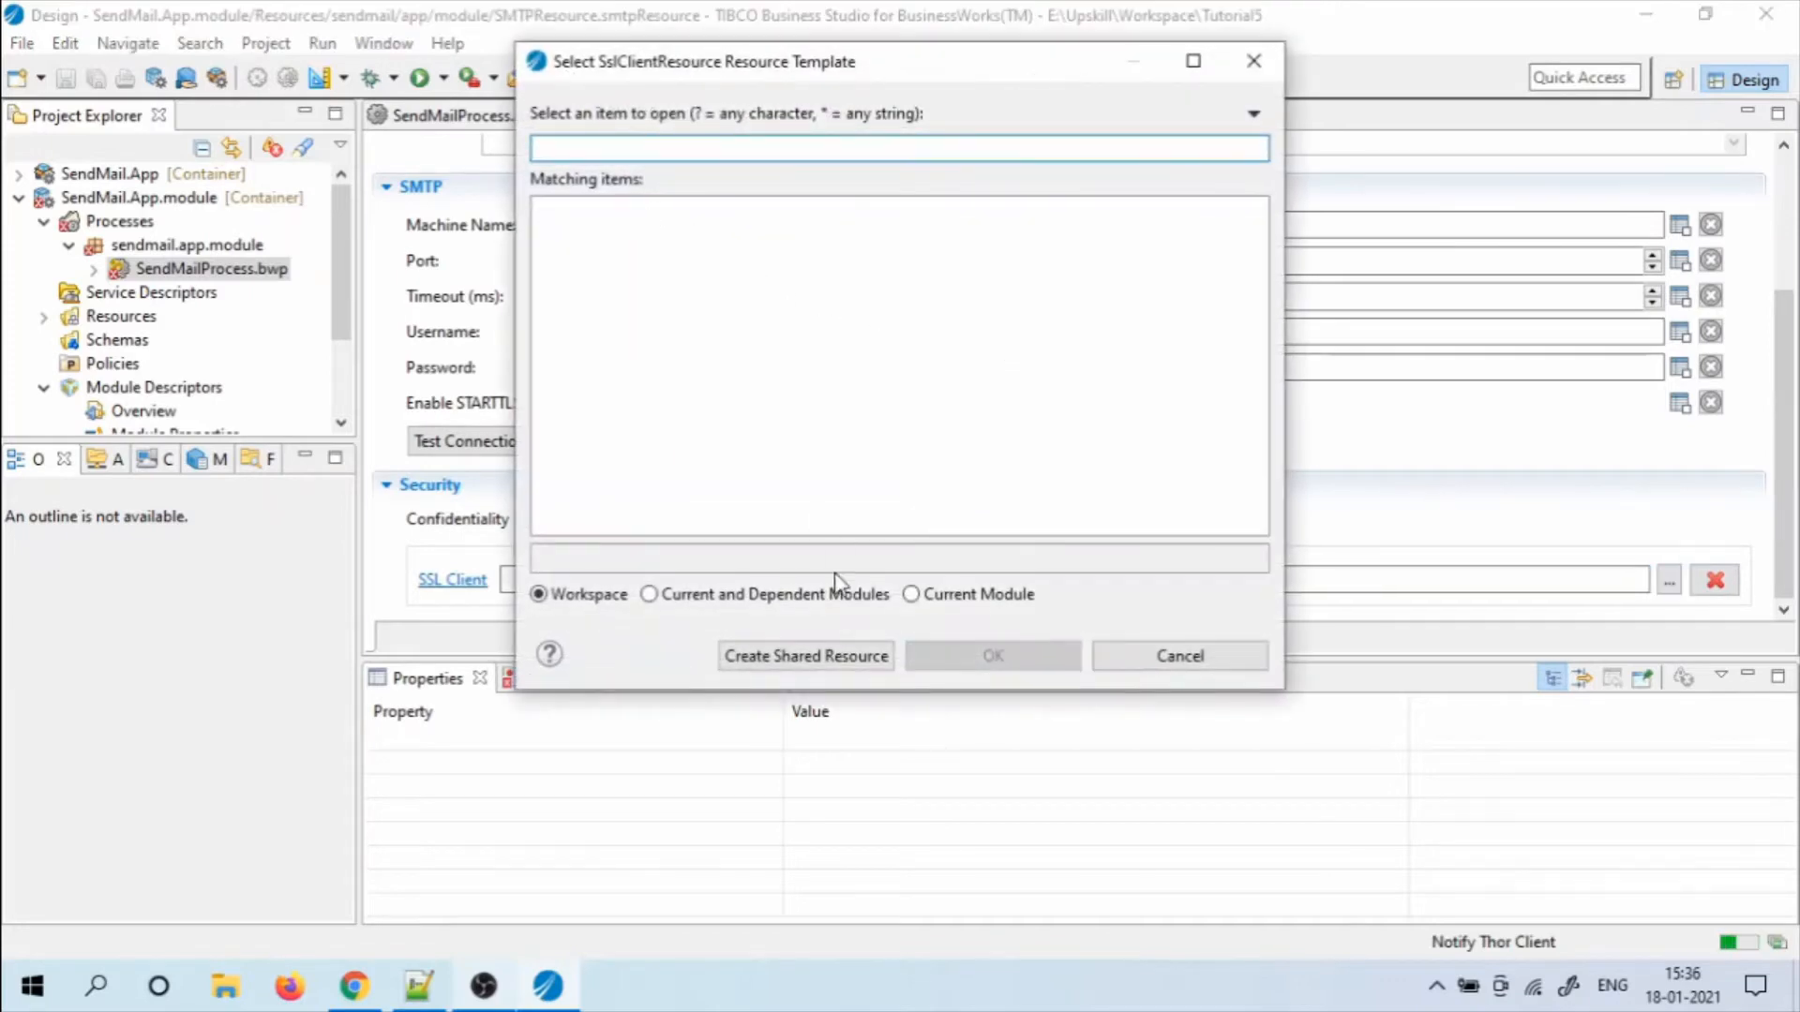
pyautogui.click(763, 660)
pyautogui.click(1018, 495)
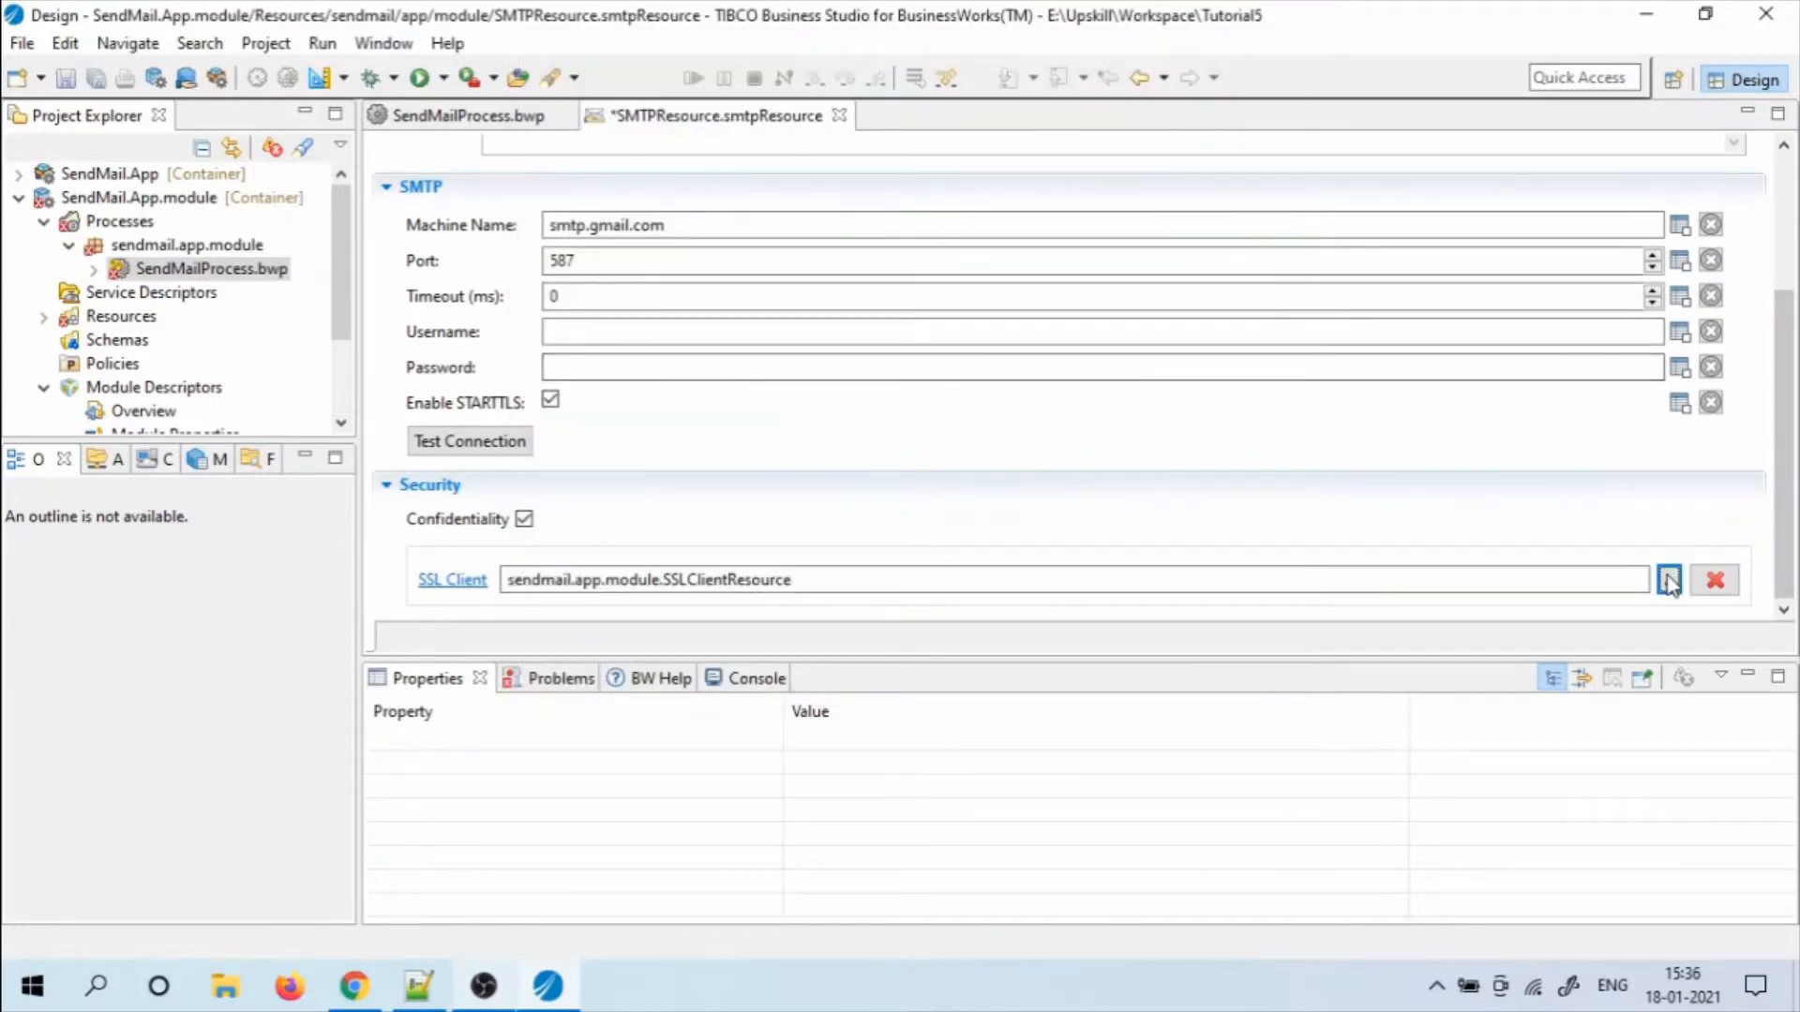
# Open the SSL client resource and choose TLSv1.2 as its SSL protocol
pyautogui.click(446, 592)
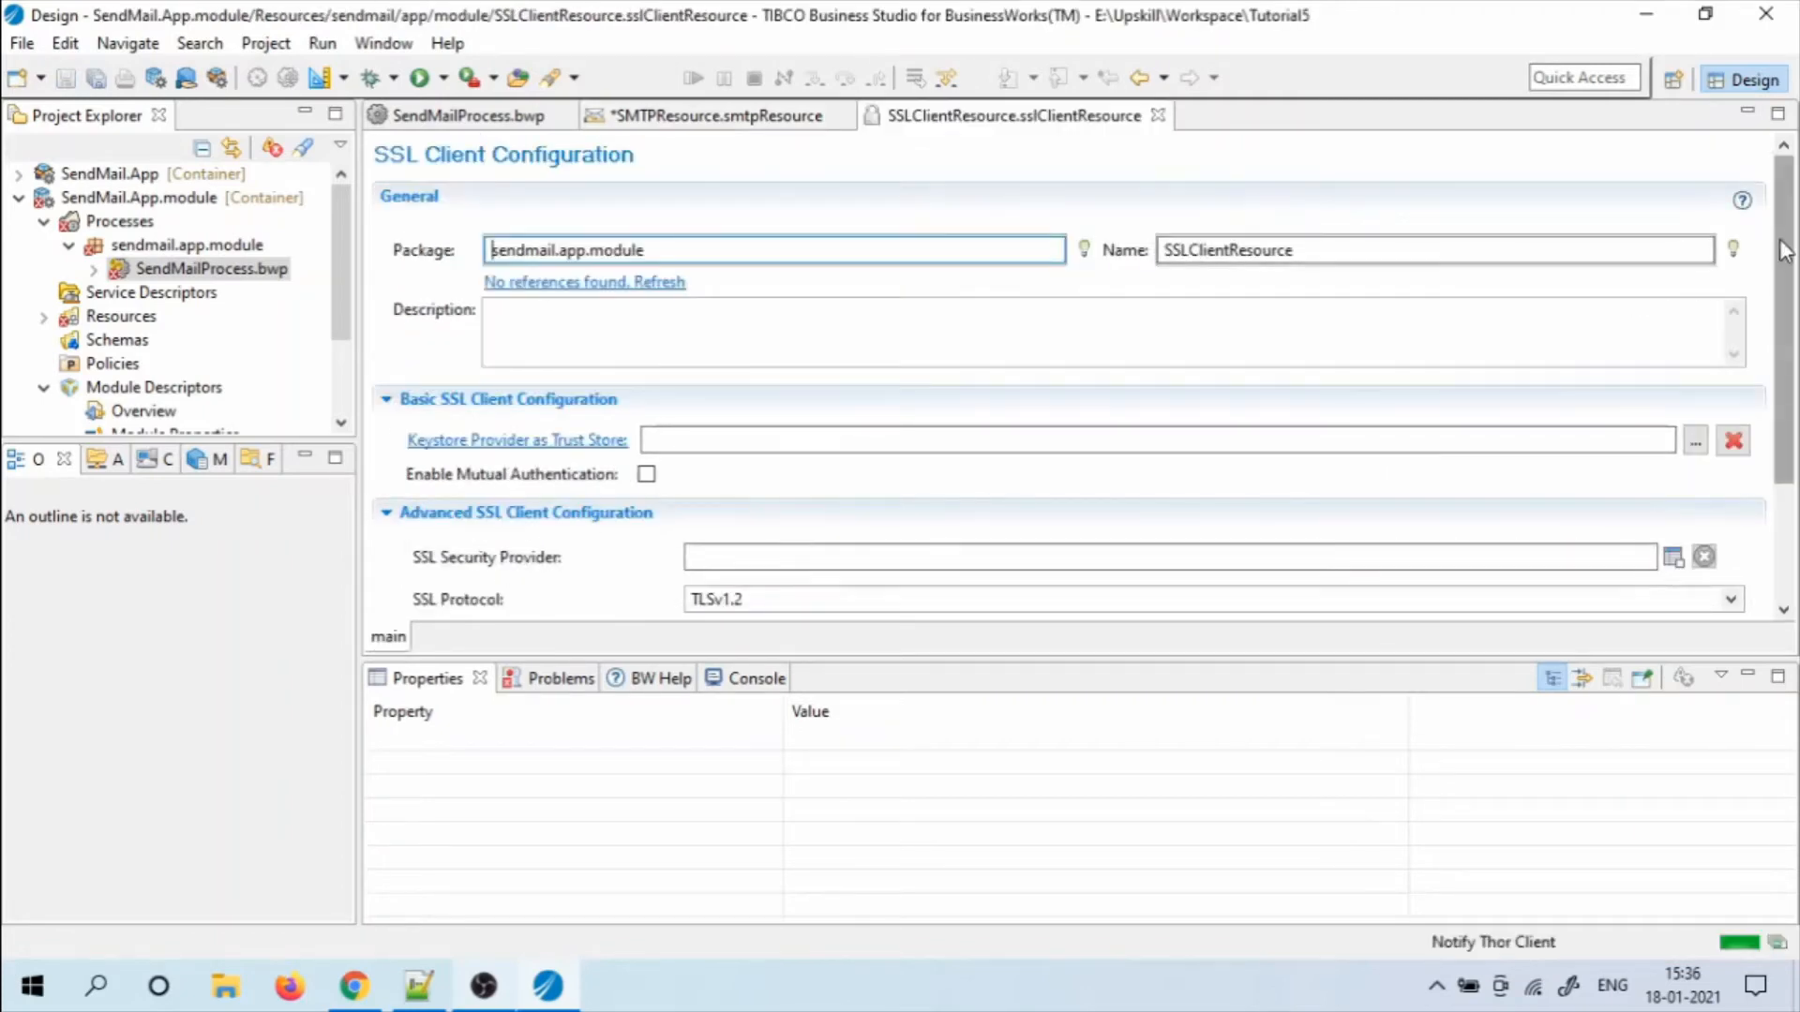
pyautogui.moveTo(1786, 258); pyautogui.dragTo(1790, 375)
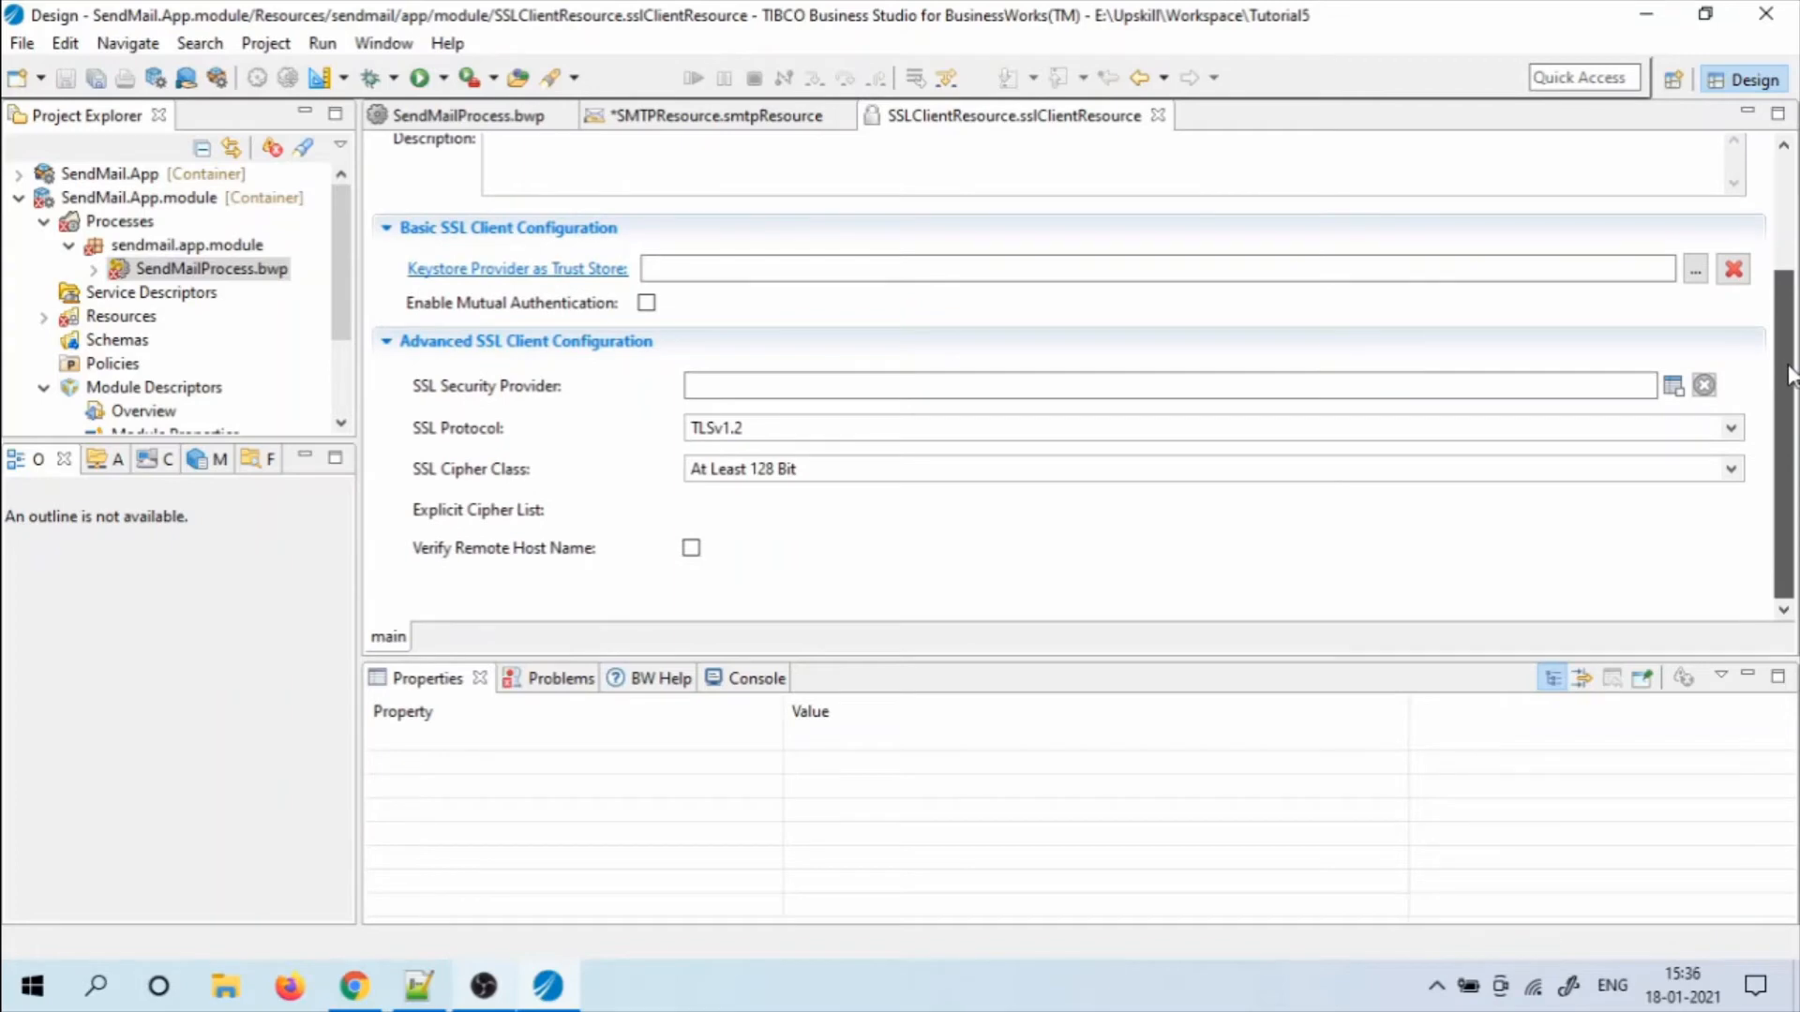
pyautogui.click(771, 427)
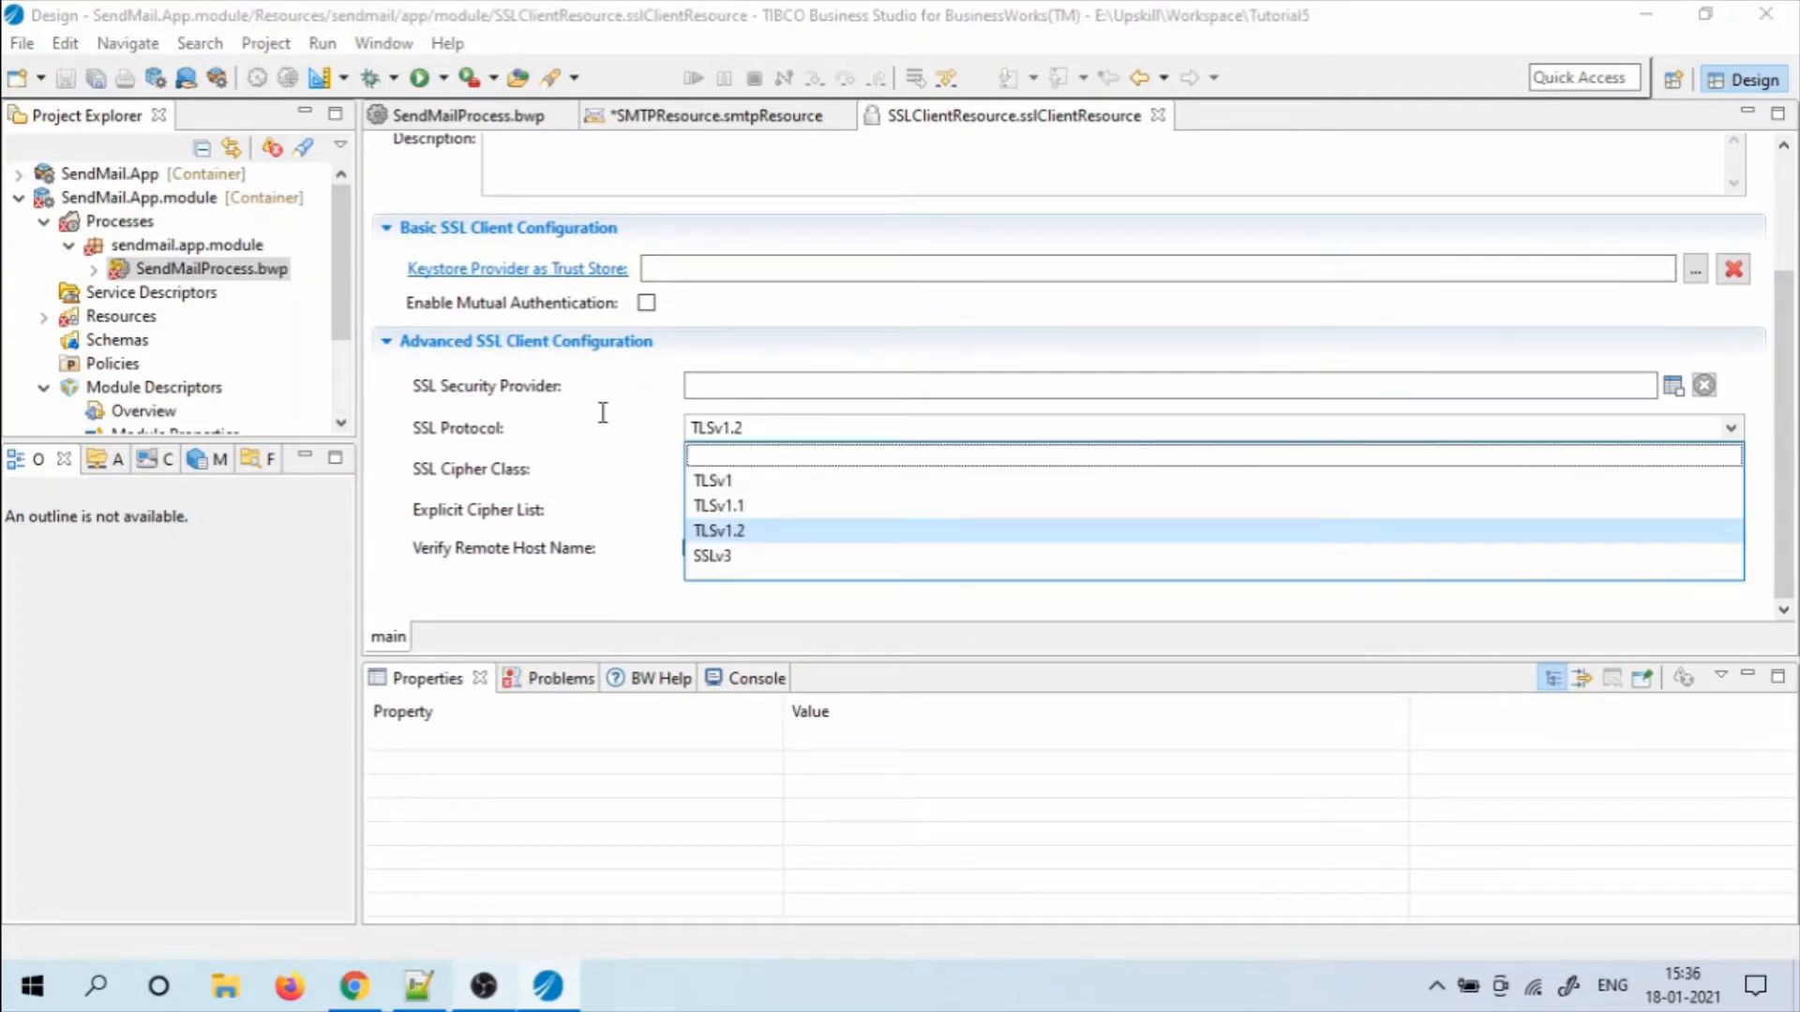
pyautogui.click(787, 531)
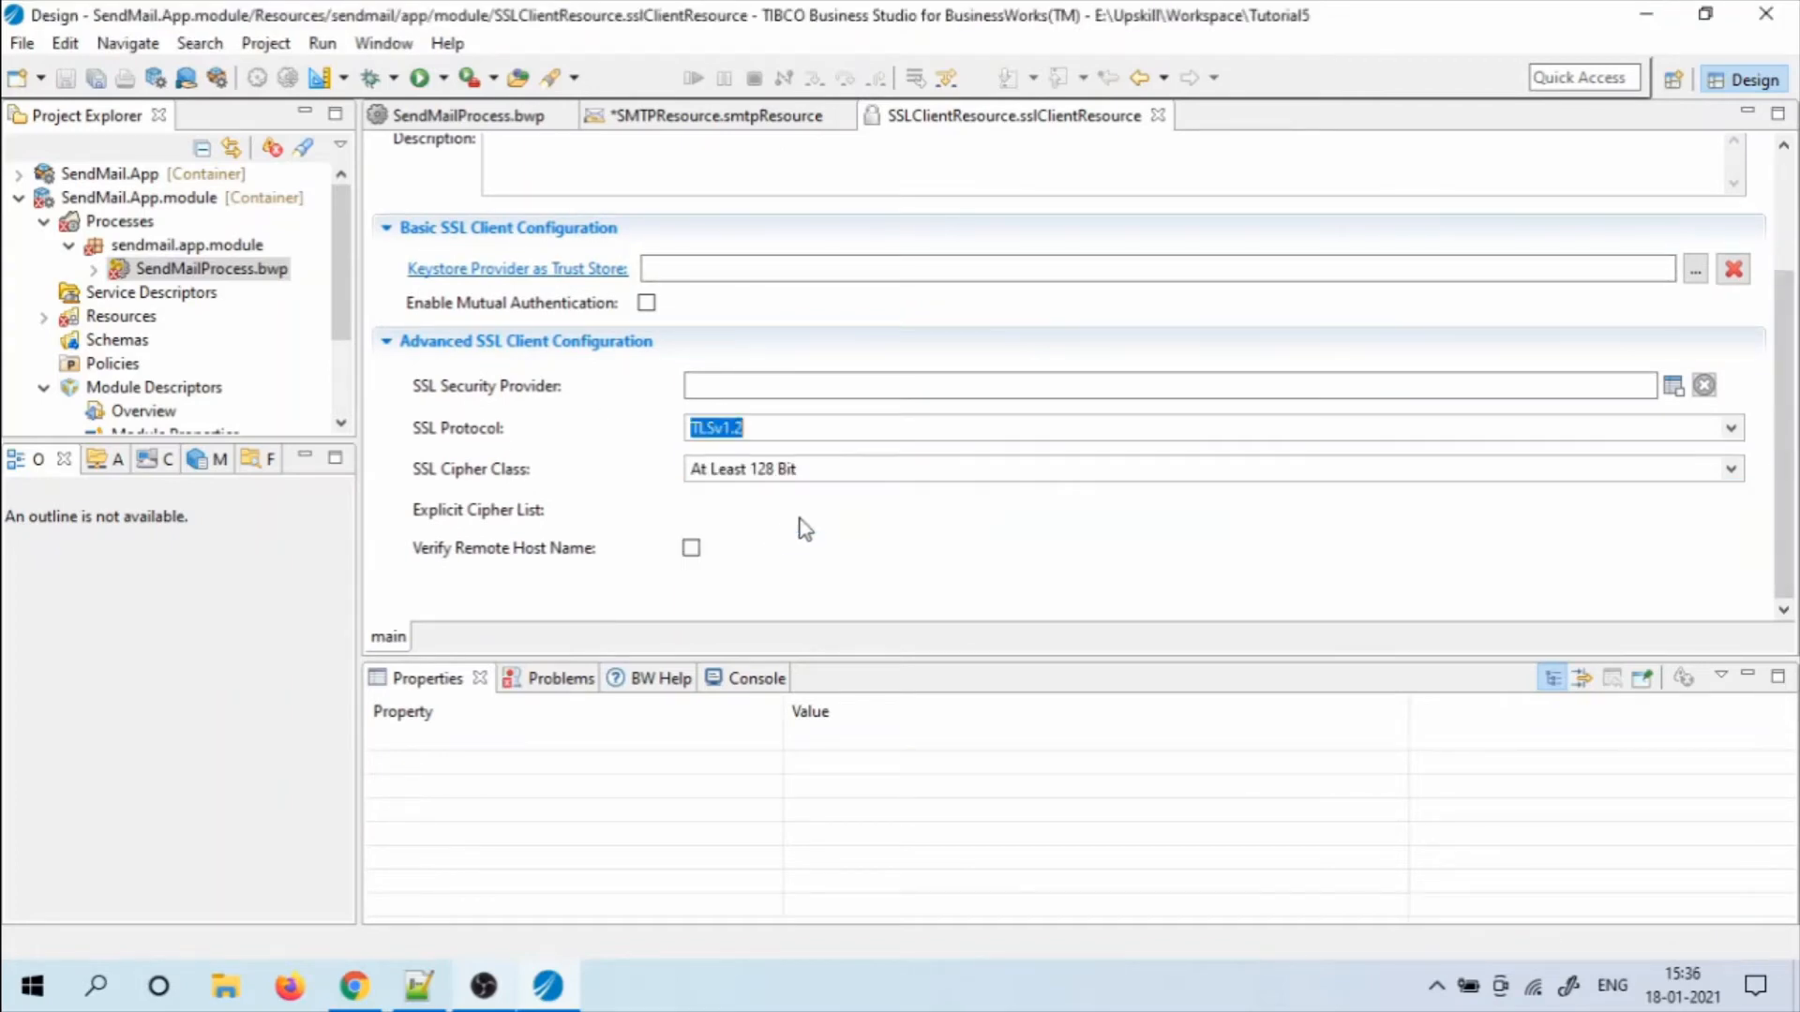
# Create a shared KeystoreProviderResource as the SSL client's trust store, open its configuration and save all changes
pyautogui.click(1695, 271)
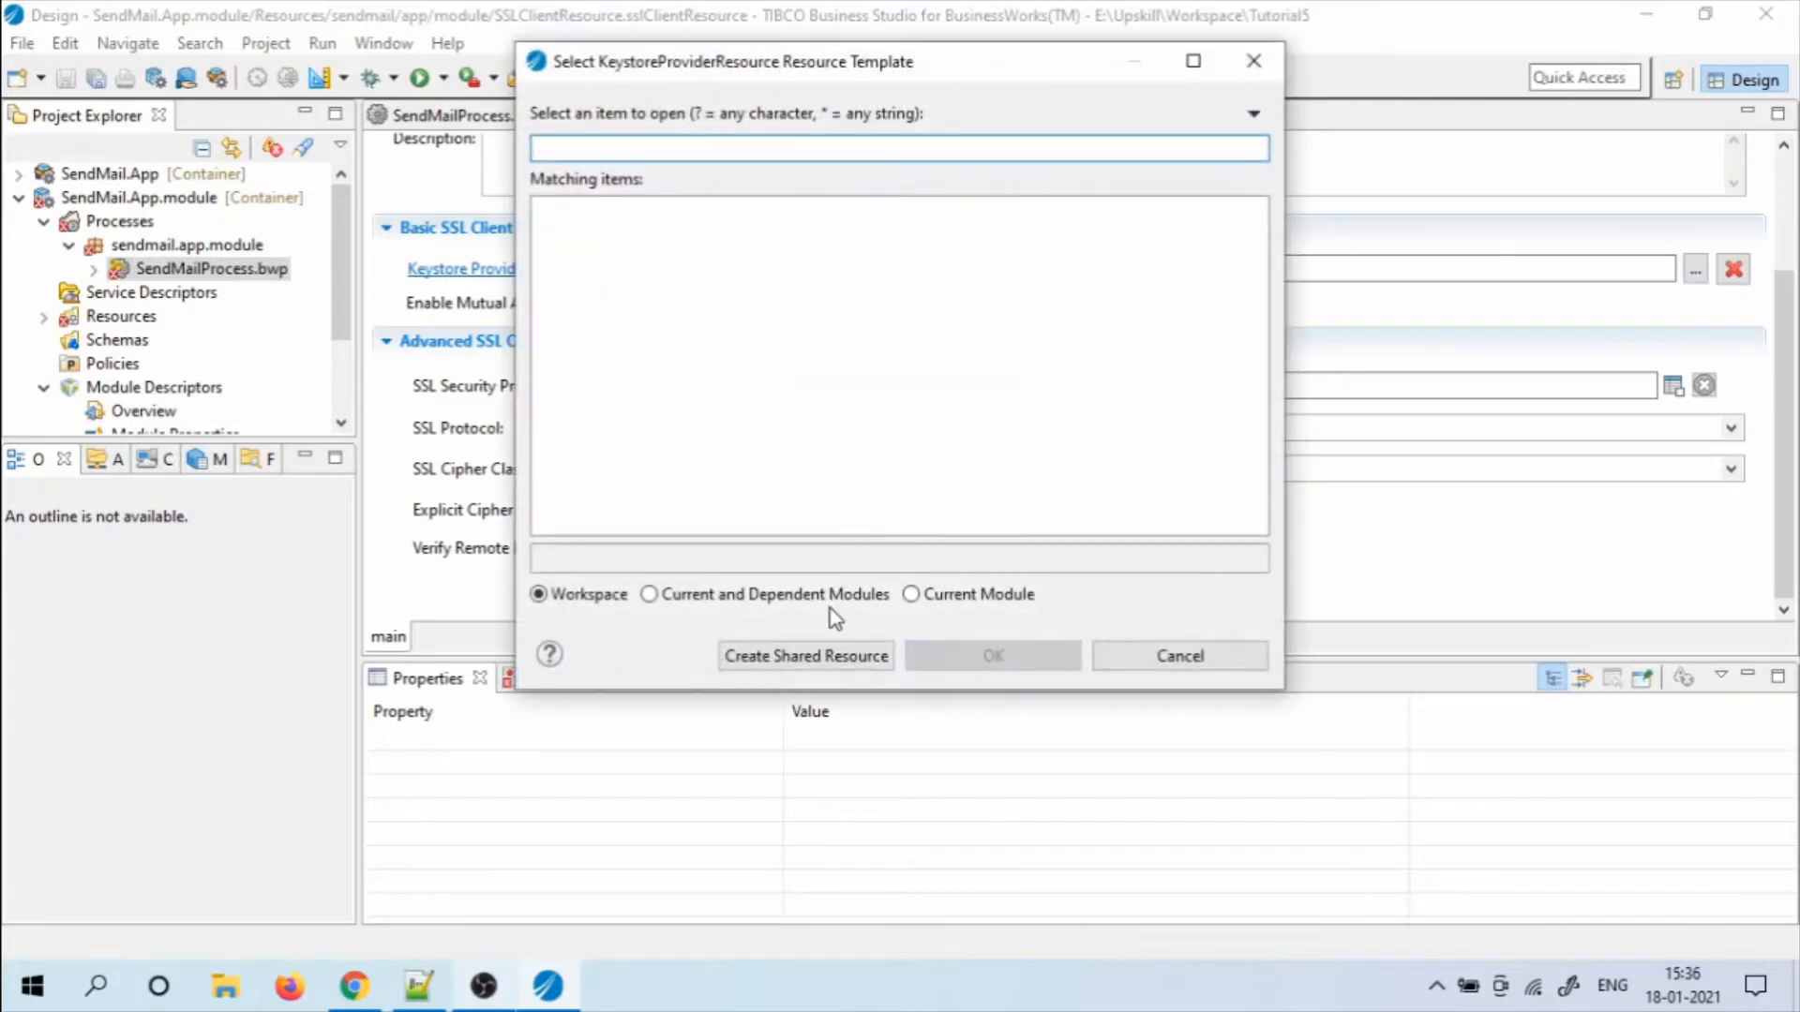
pyautogui.click(804, 655)
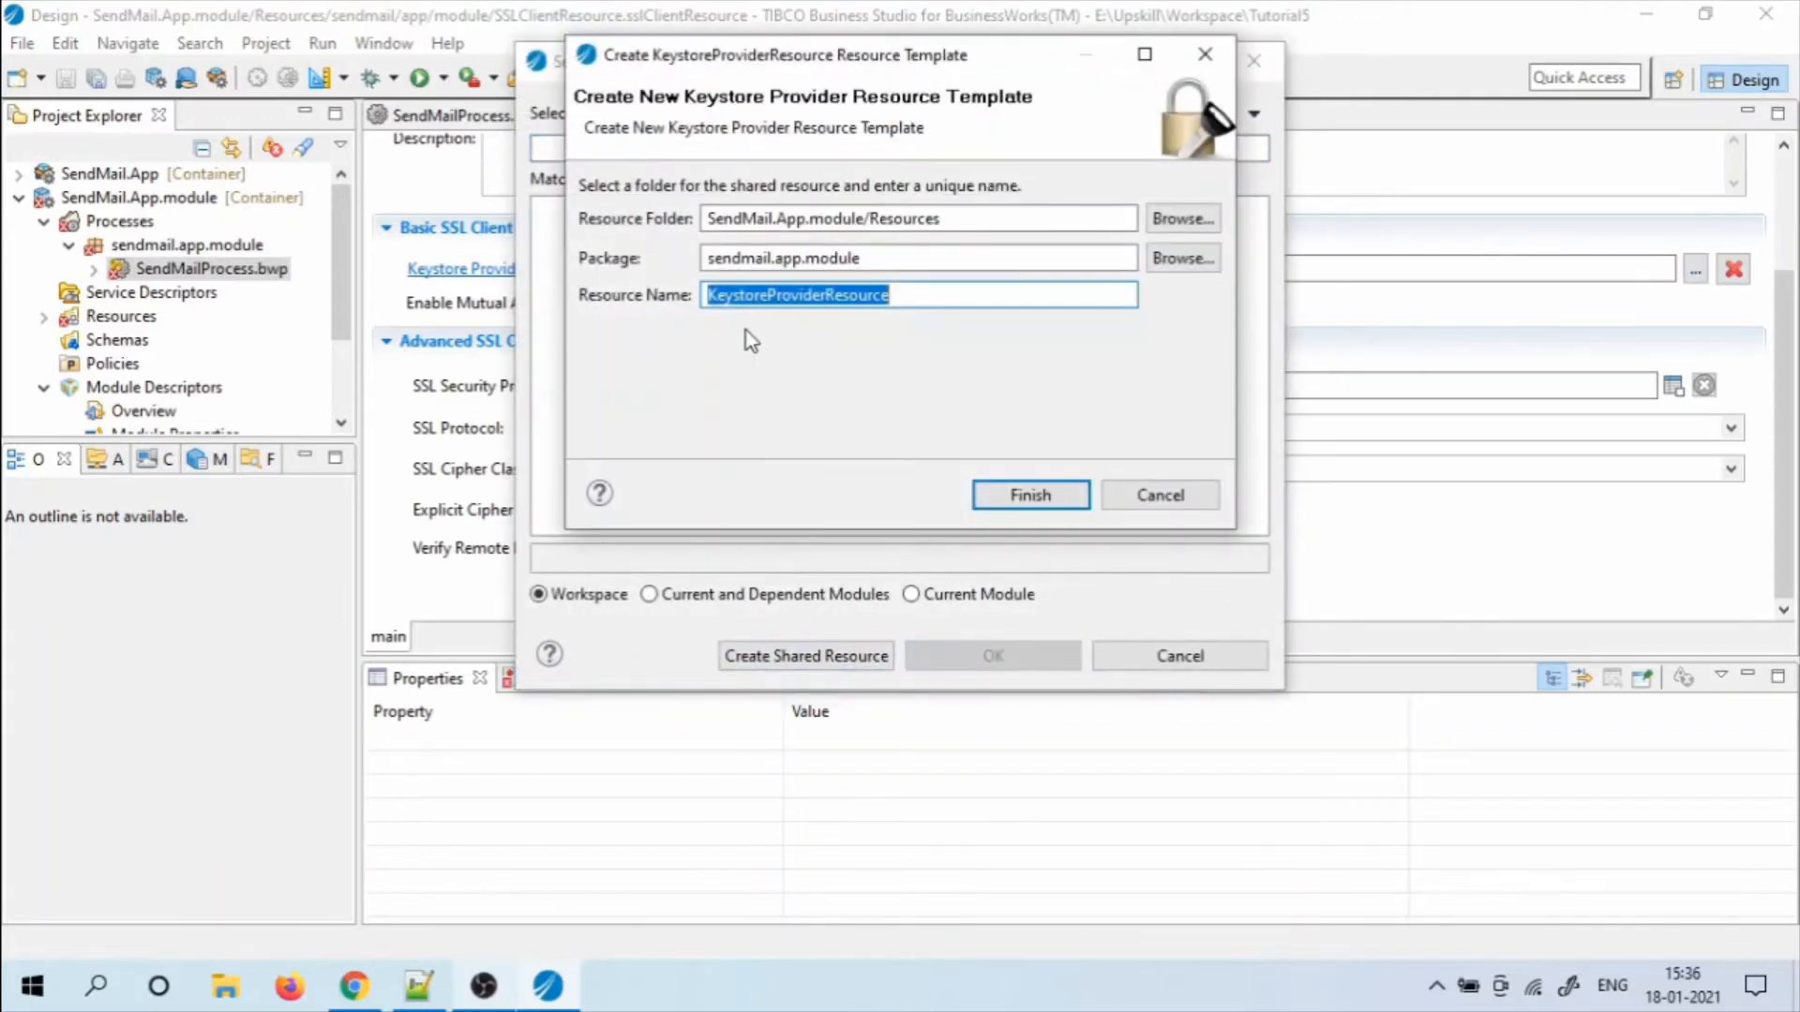
pyautogui.click(1032, 495)
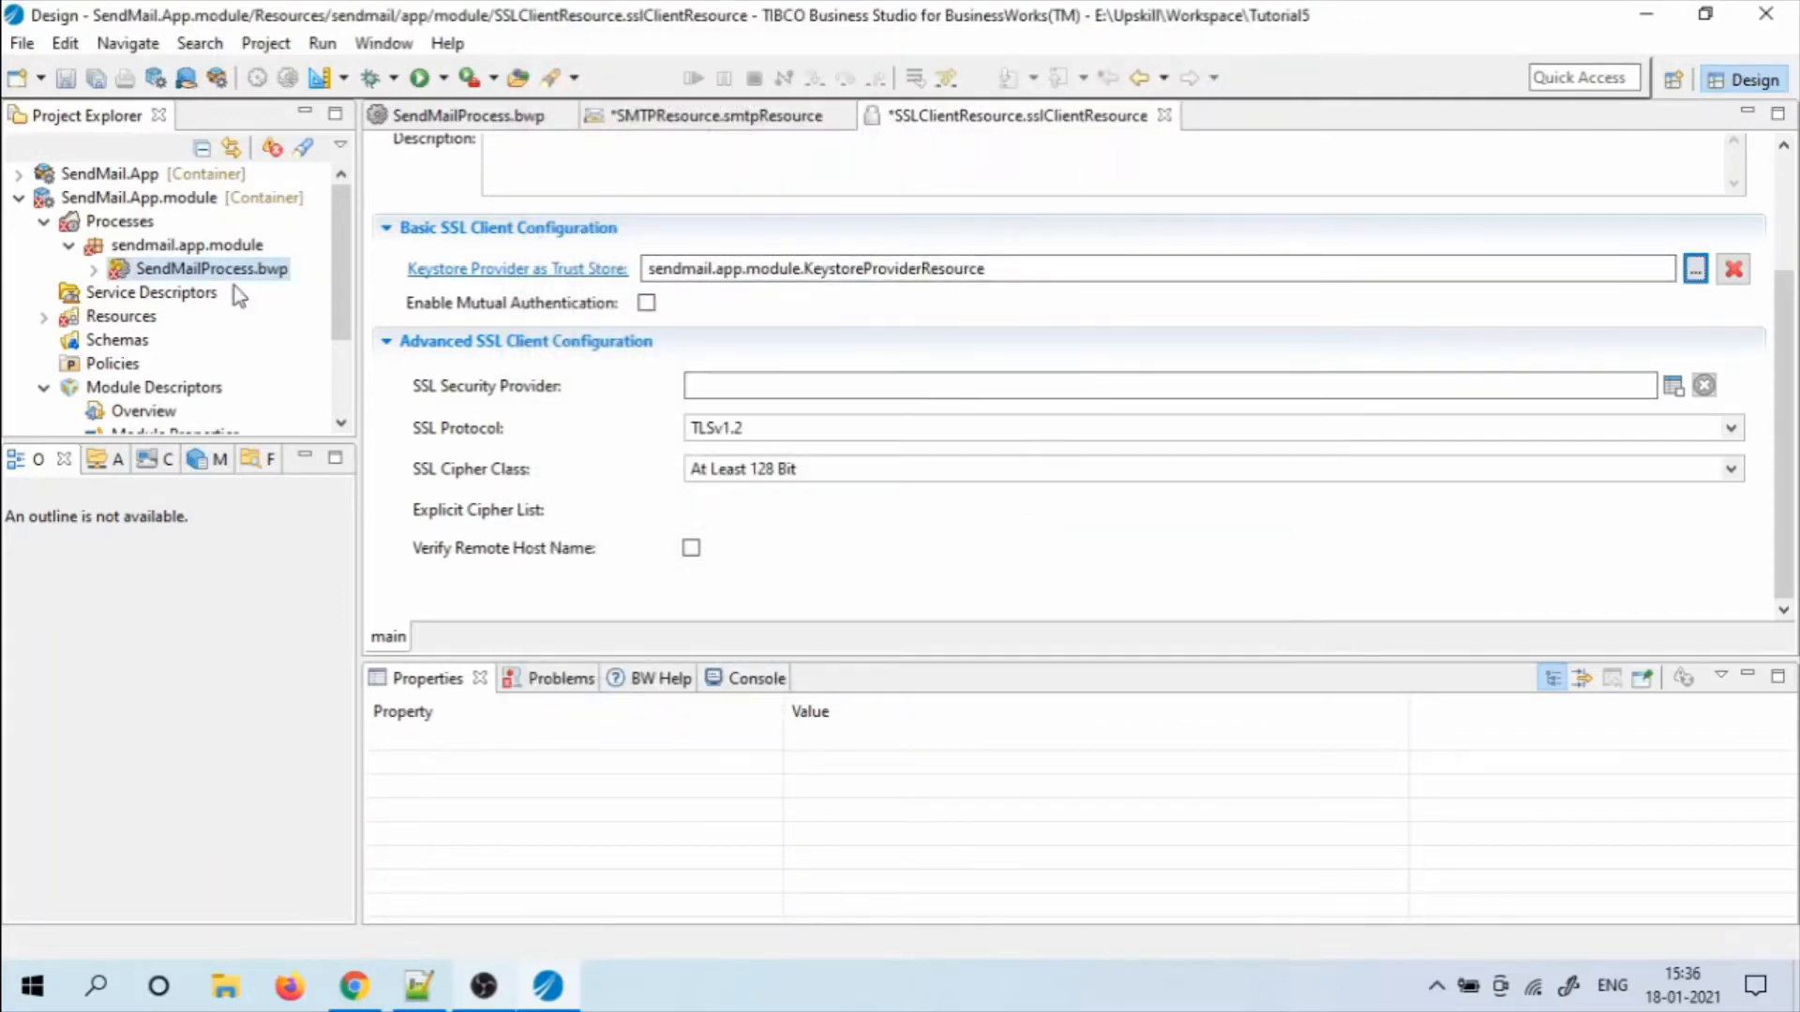
pyautogui.click(552, 270)
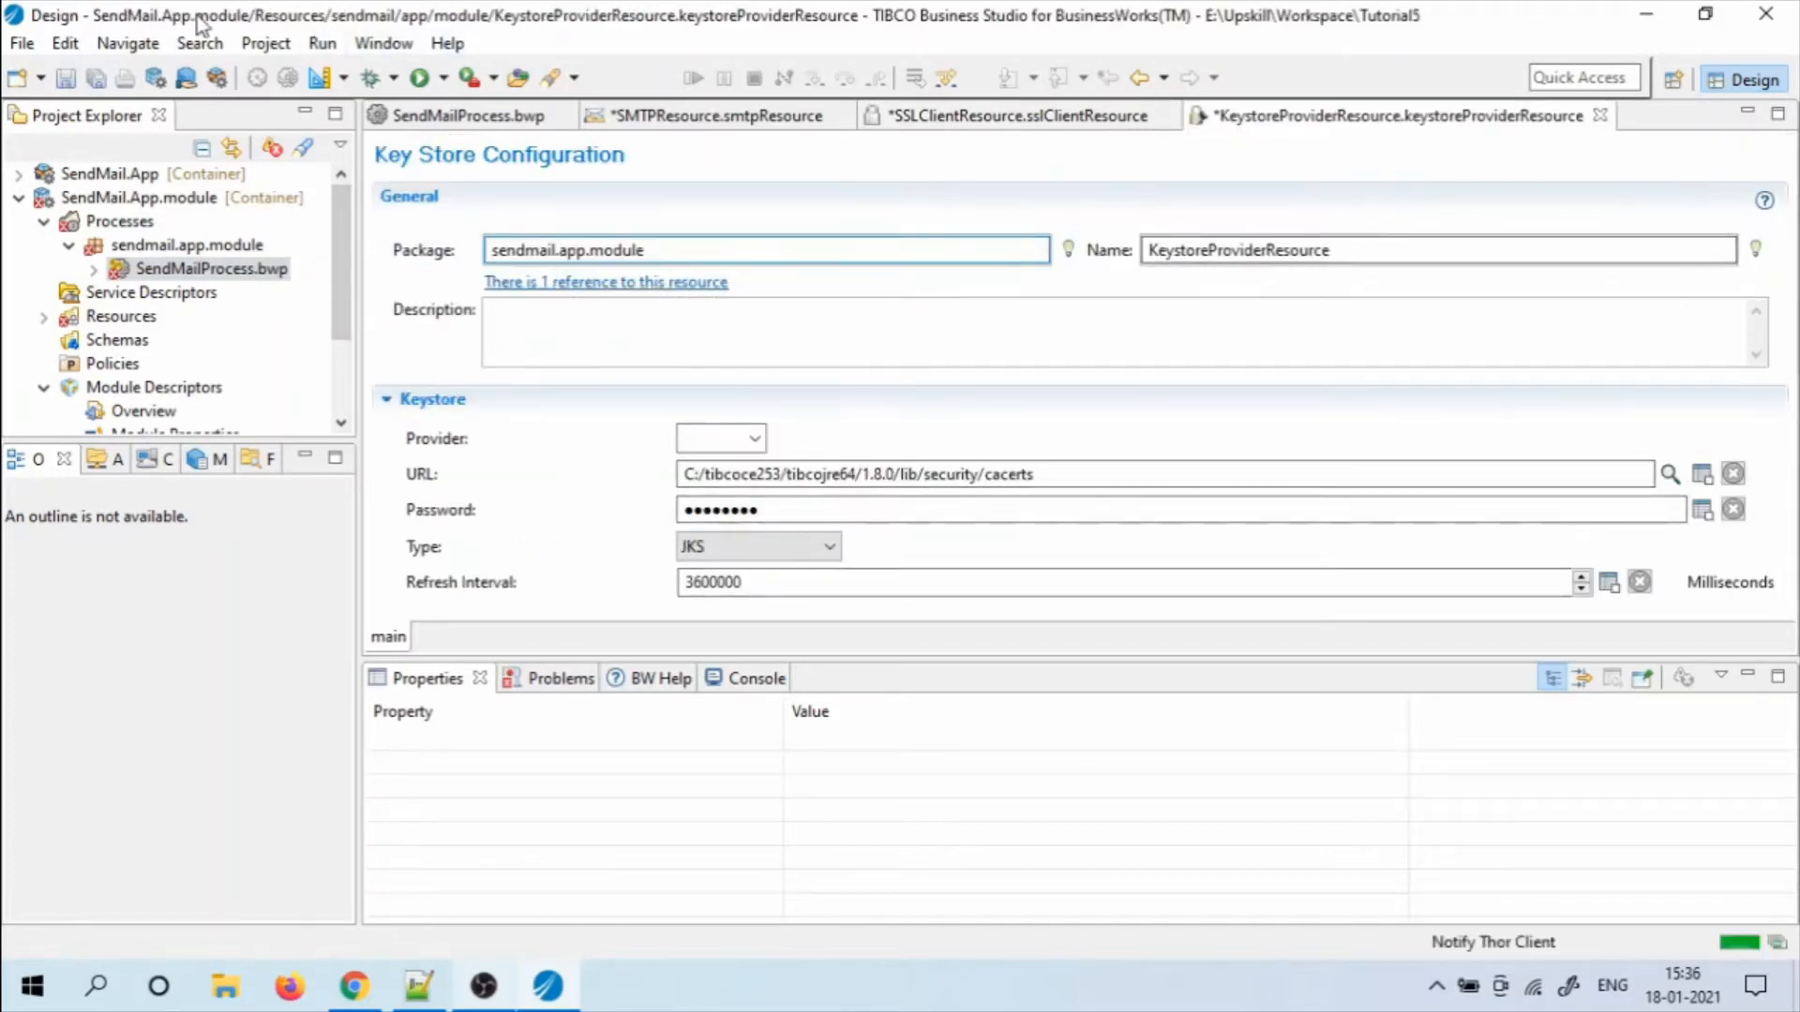
pyautogui.click(95, 78)
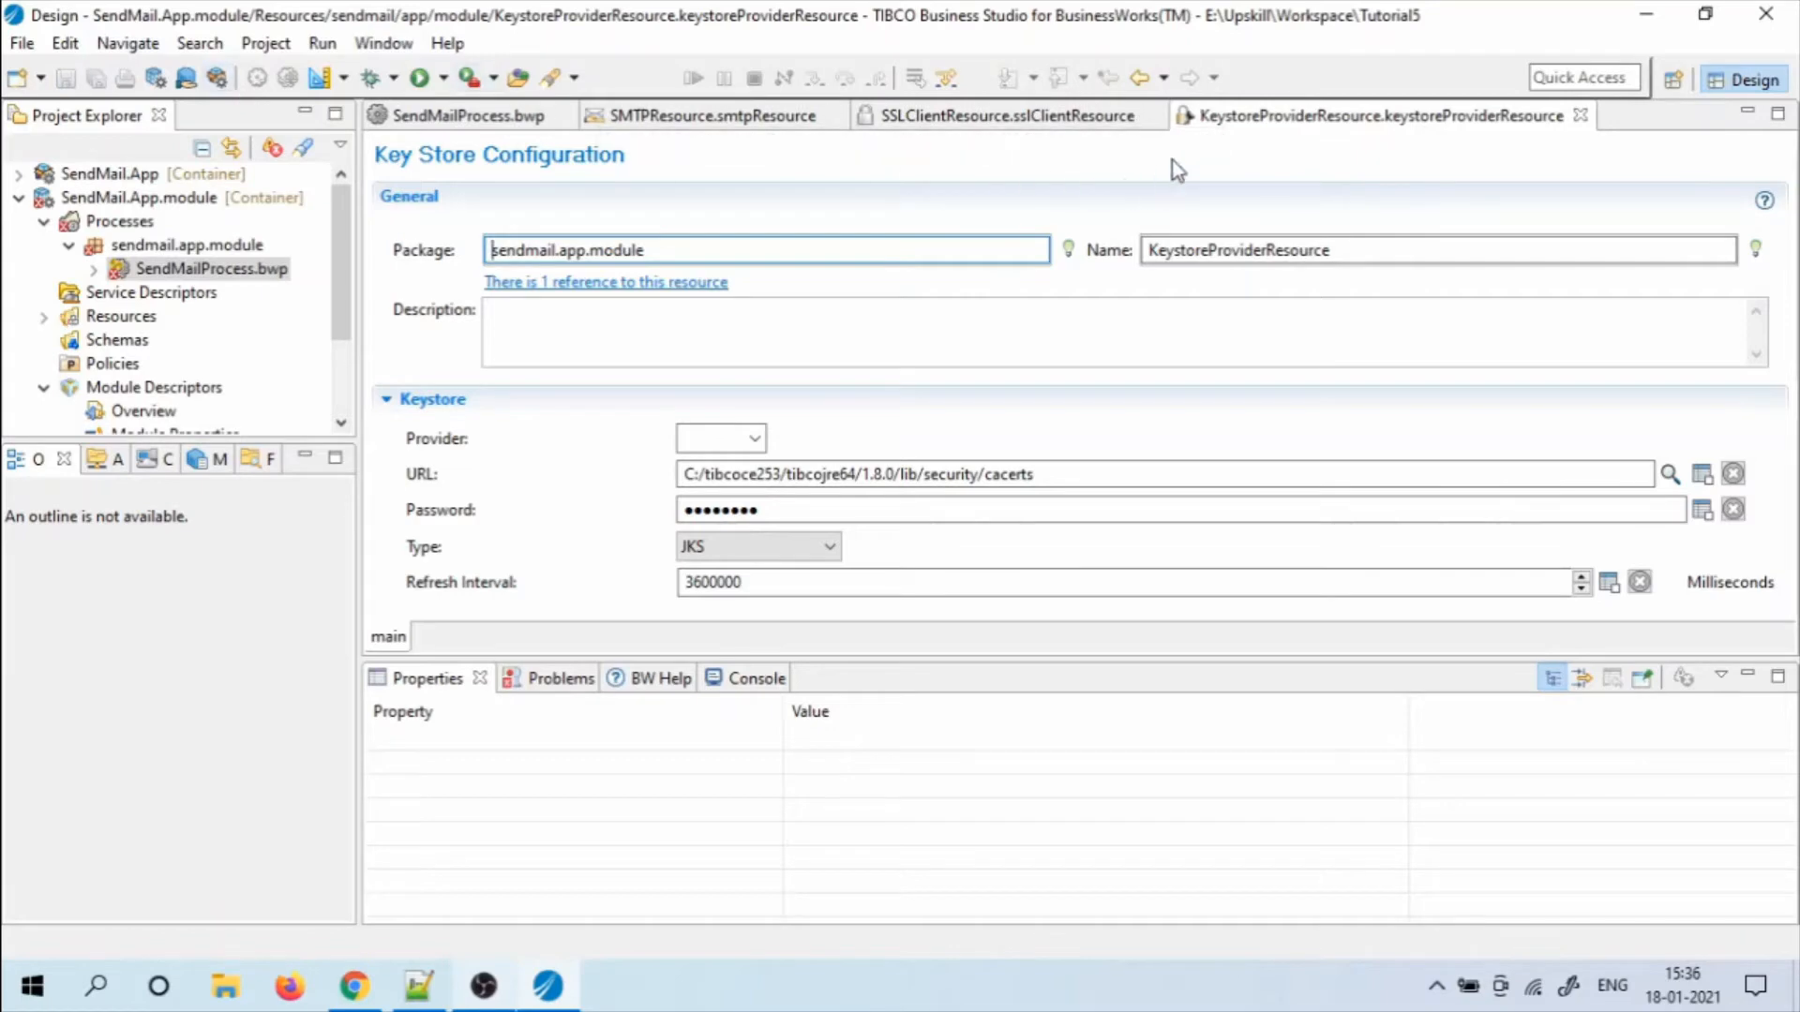
# Close the keystore provider and SSL client editors and test the SMTP resource's connection with confidentiality enabled
pyautogui.click(1583, 117)
pyautogui.click(1152, 115)
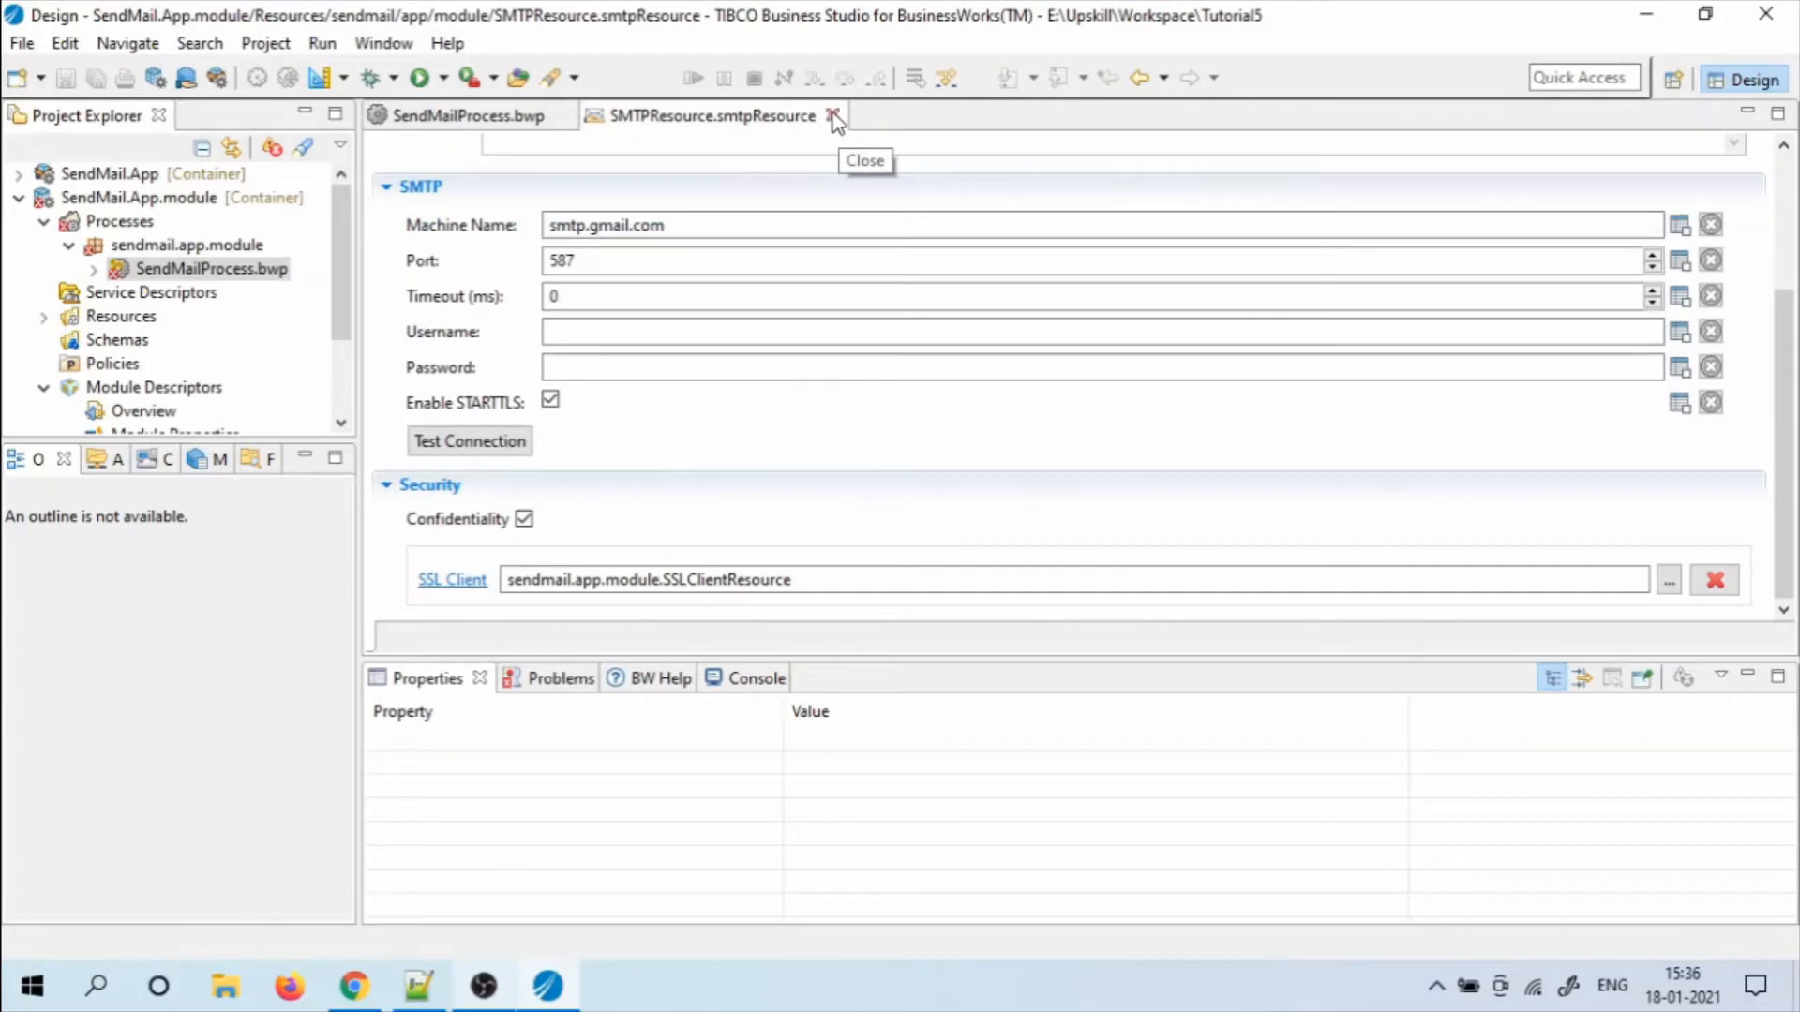
pyautogui.click(490, 442)
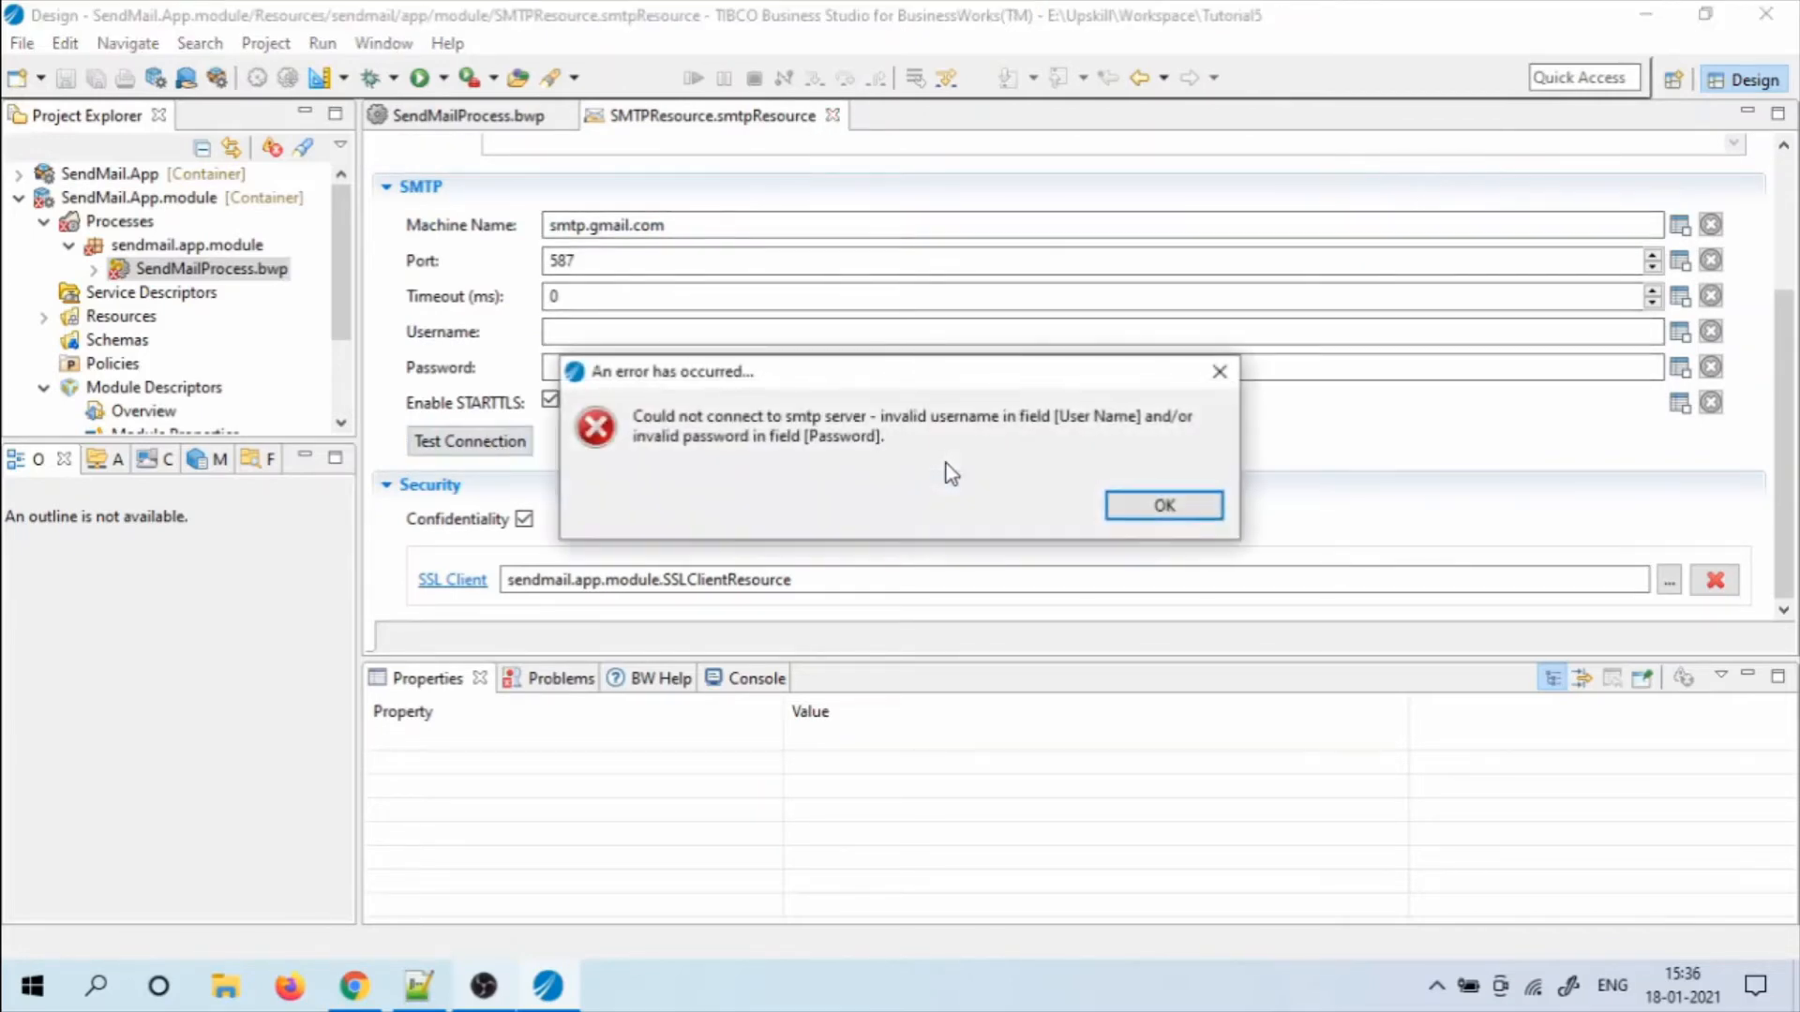
pyautogui.click(1189, 506)
# Try to copy the Gmail account's e-mail address into the SMTP resource's Username field and clear the pasted text
pyautogui.click(632, 333)
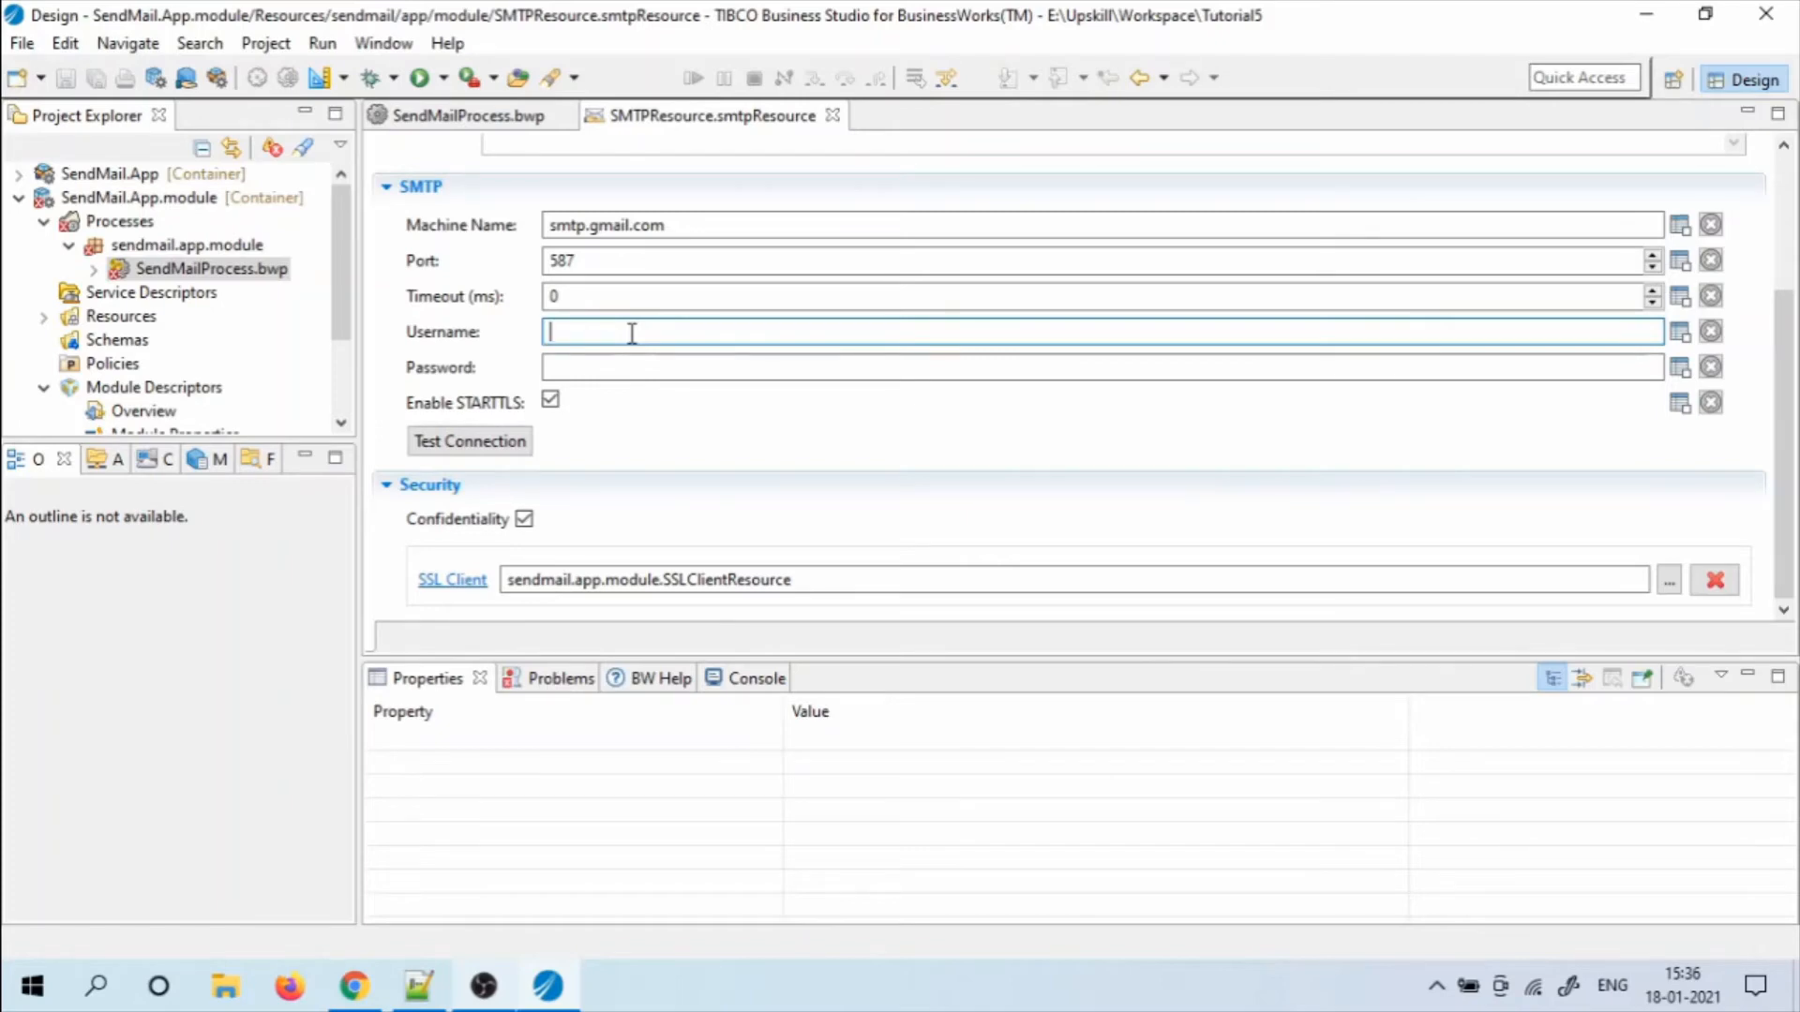
pyautogui.hotkey('alt', 'Tab')
pyautogui.hotkey('alt', 'Tab')
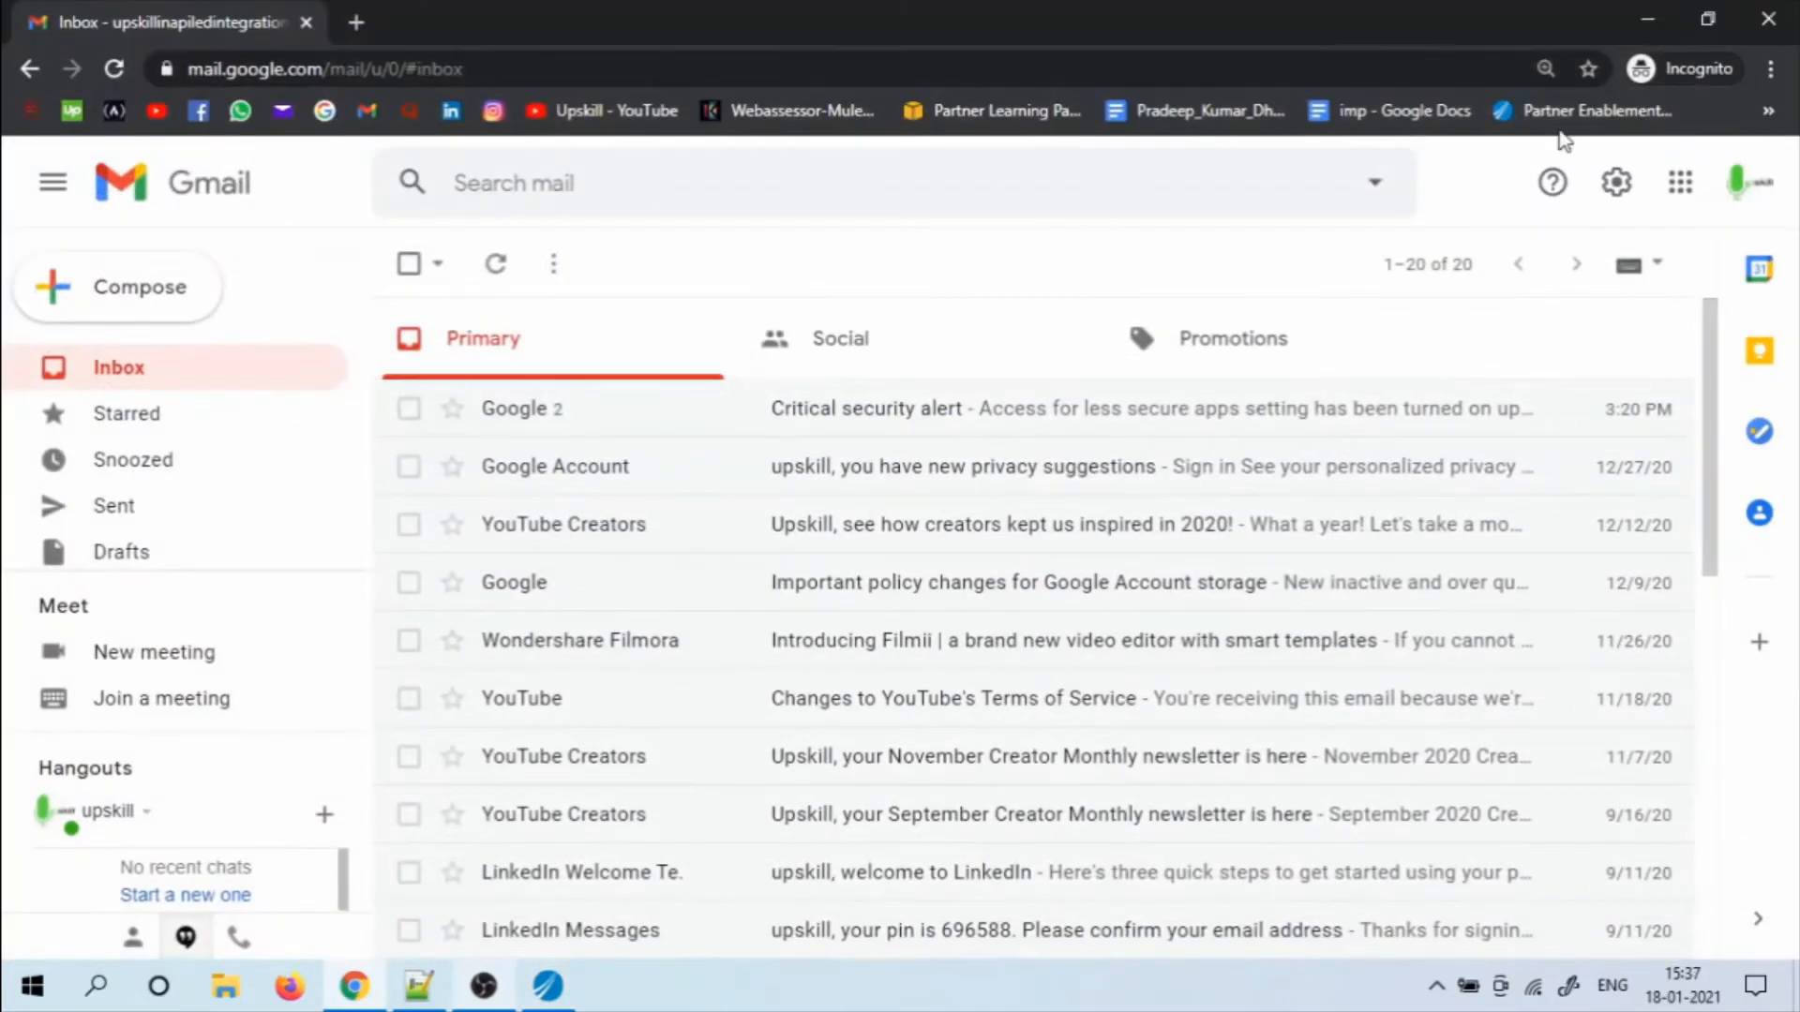
pyautogui.click(1748, 192)
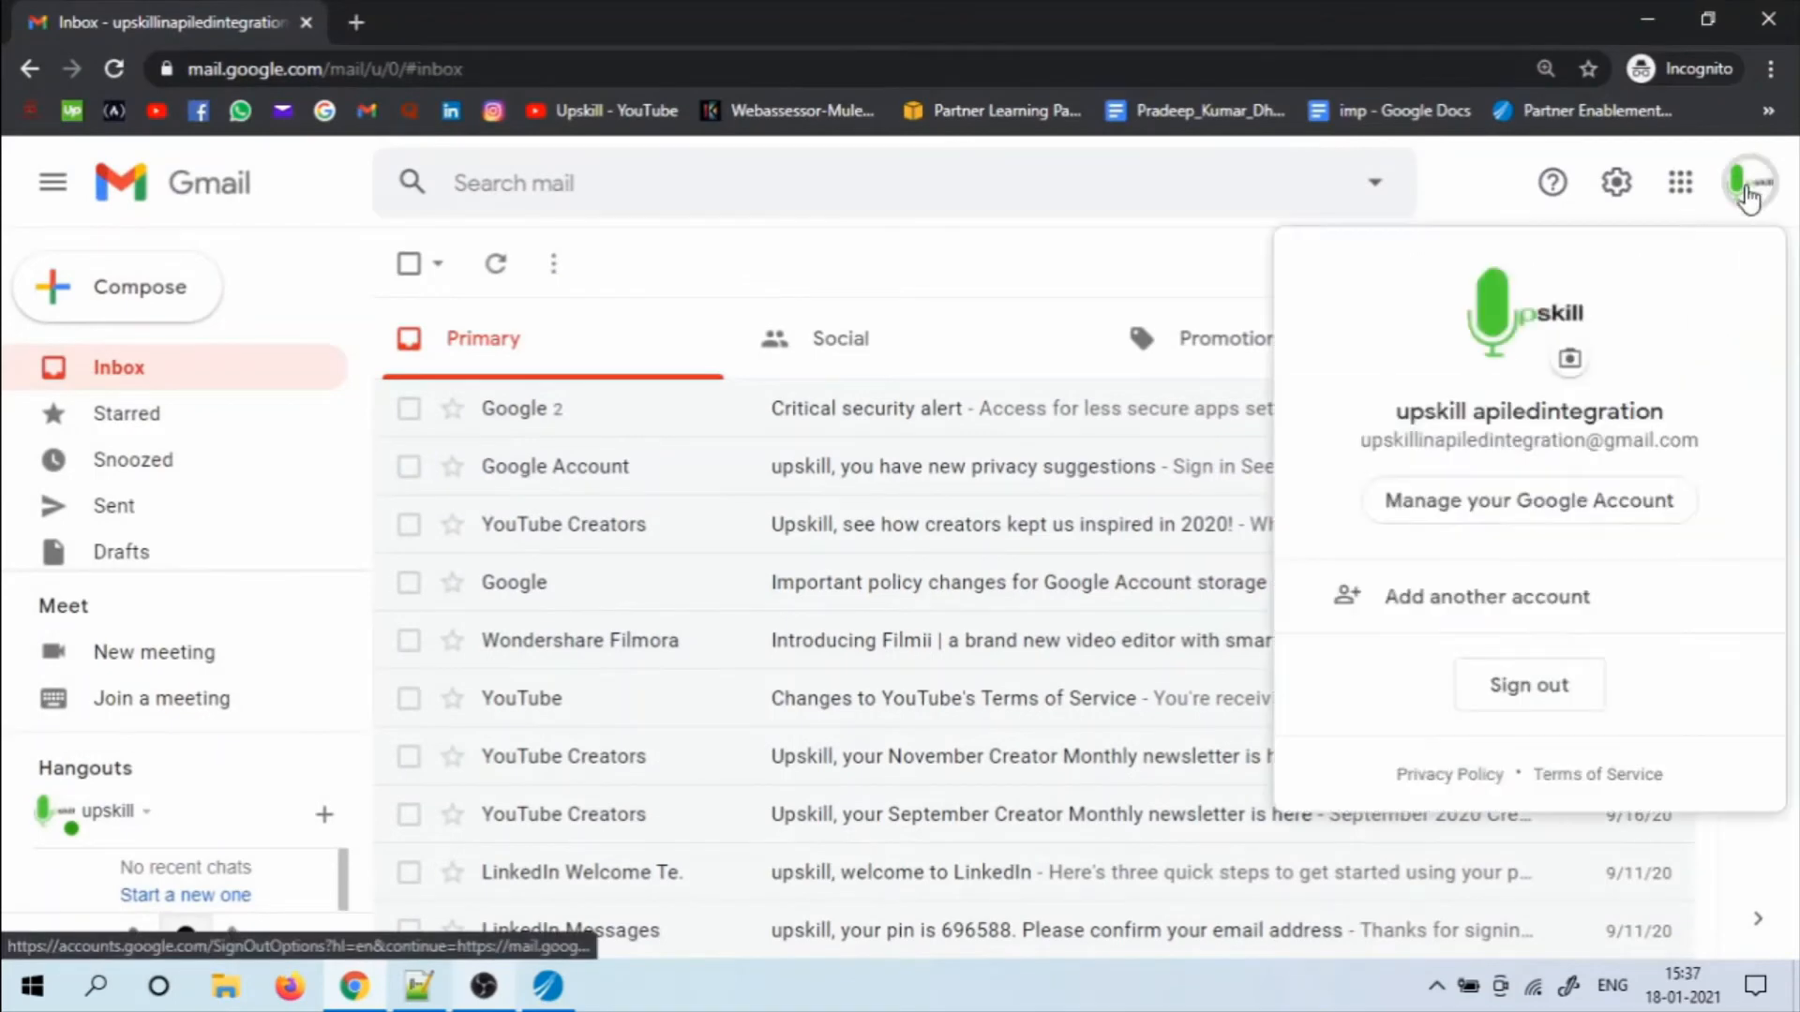
pyautogui.tripleClick(1556, 448)
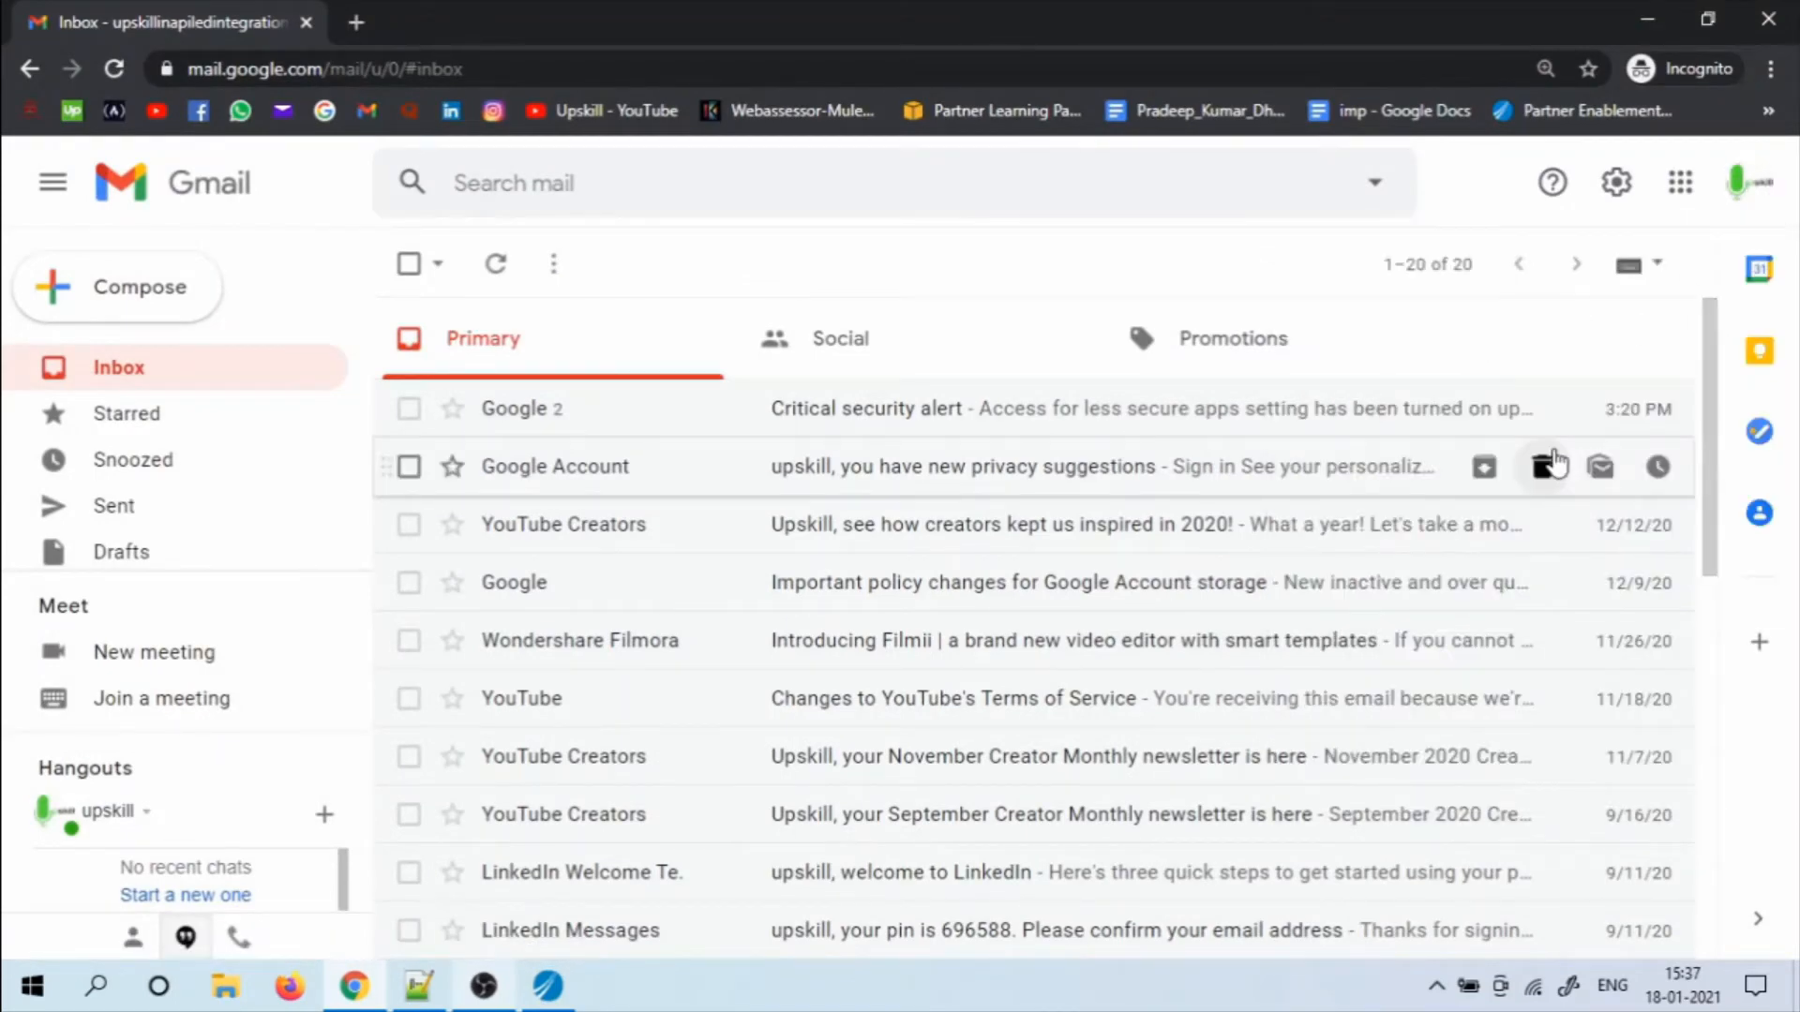
pyautogui.click(539, 996)
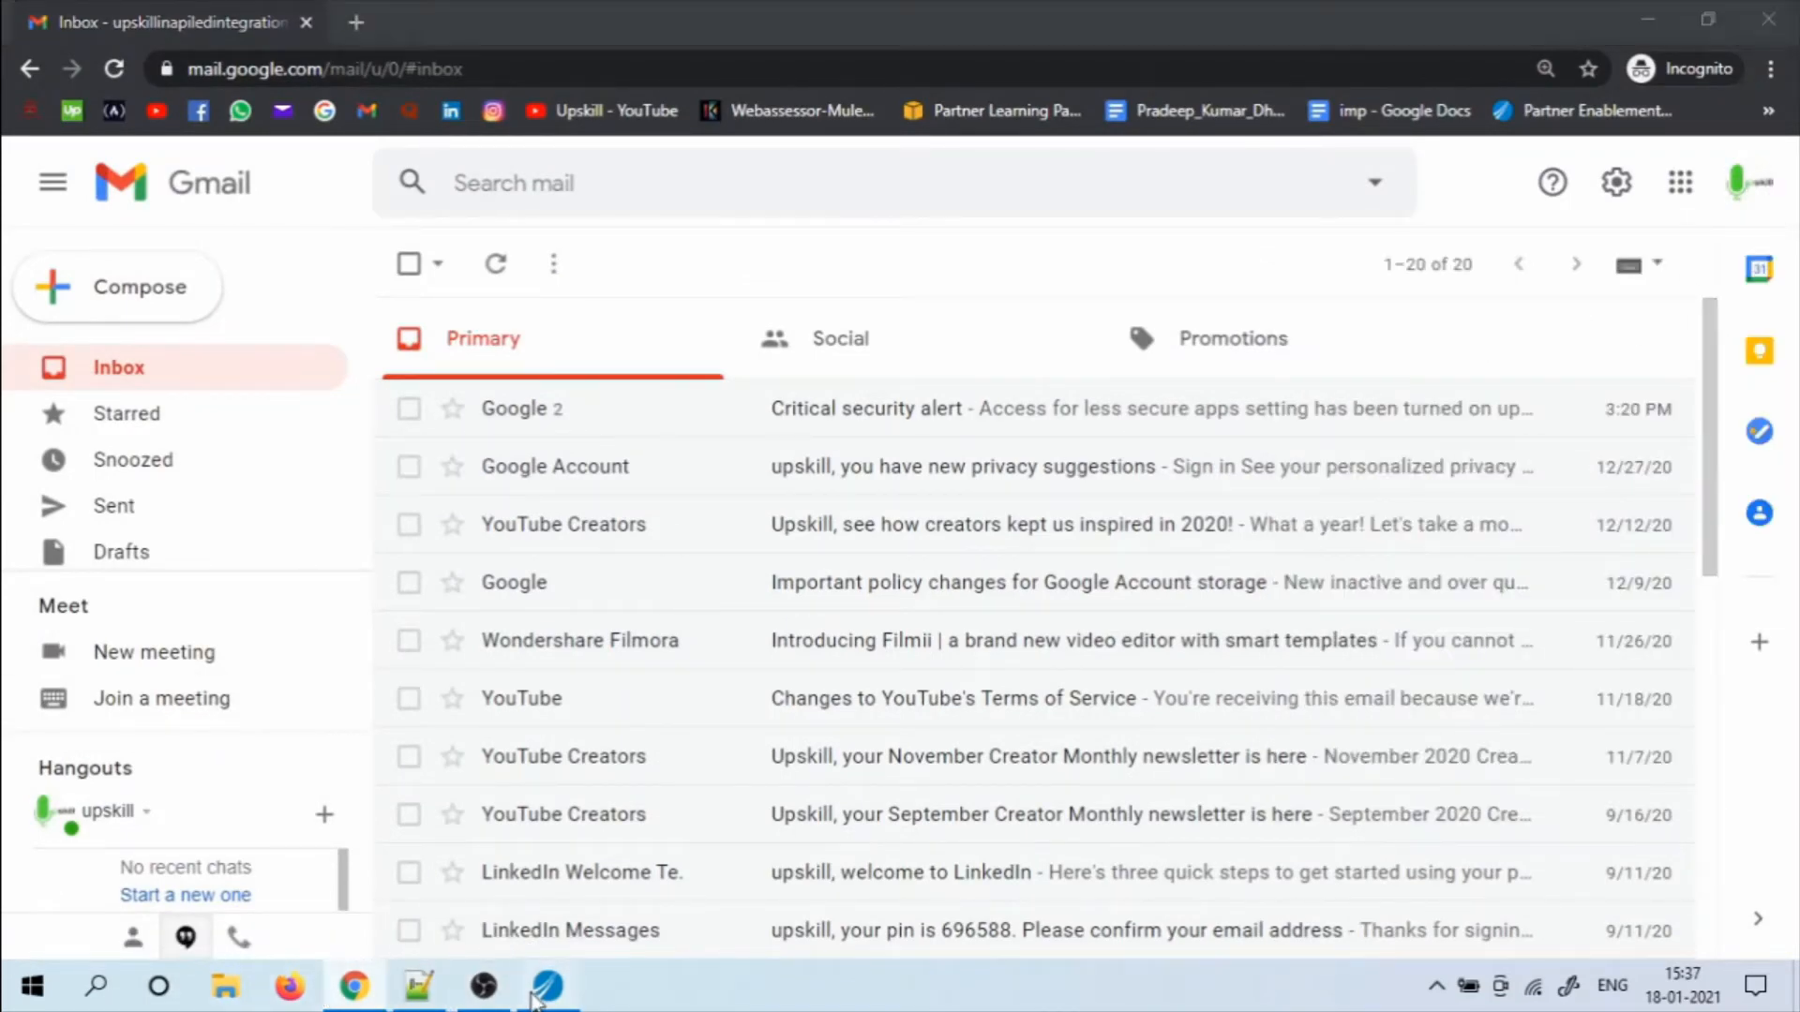
pyautogui.click(575, 334)
pyautogui.write('E:\\Upskill\\Videos\\TIBCO\\Bw6\\Tutorial 5\\attach.txt')
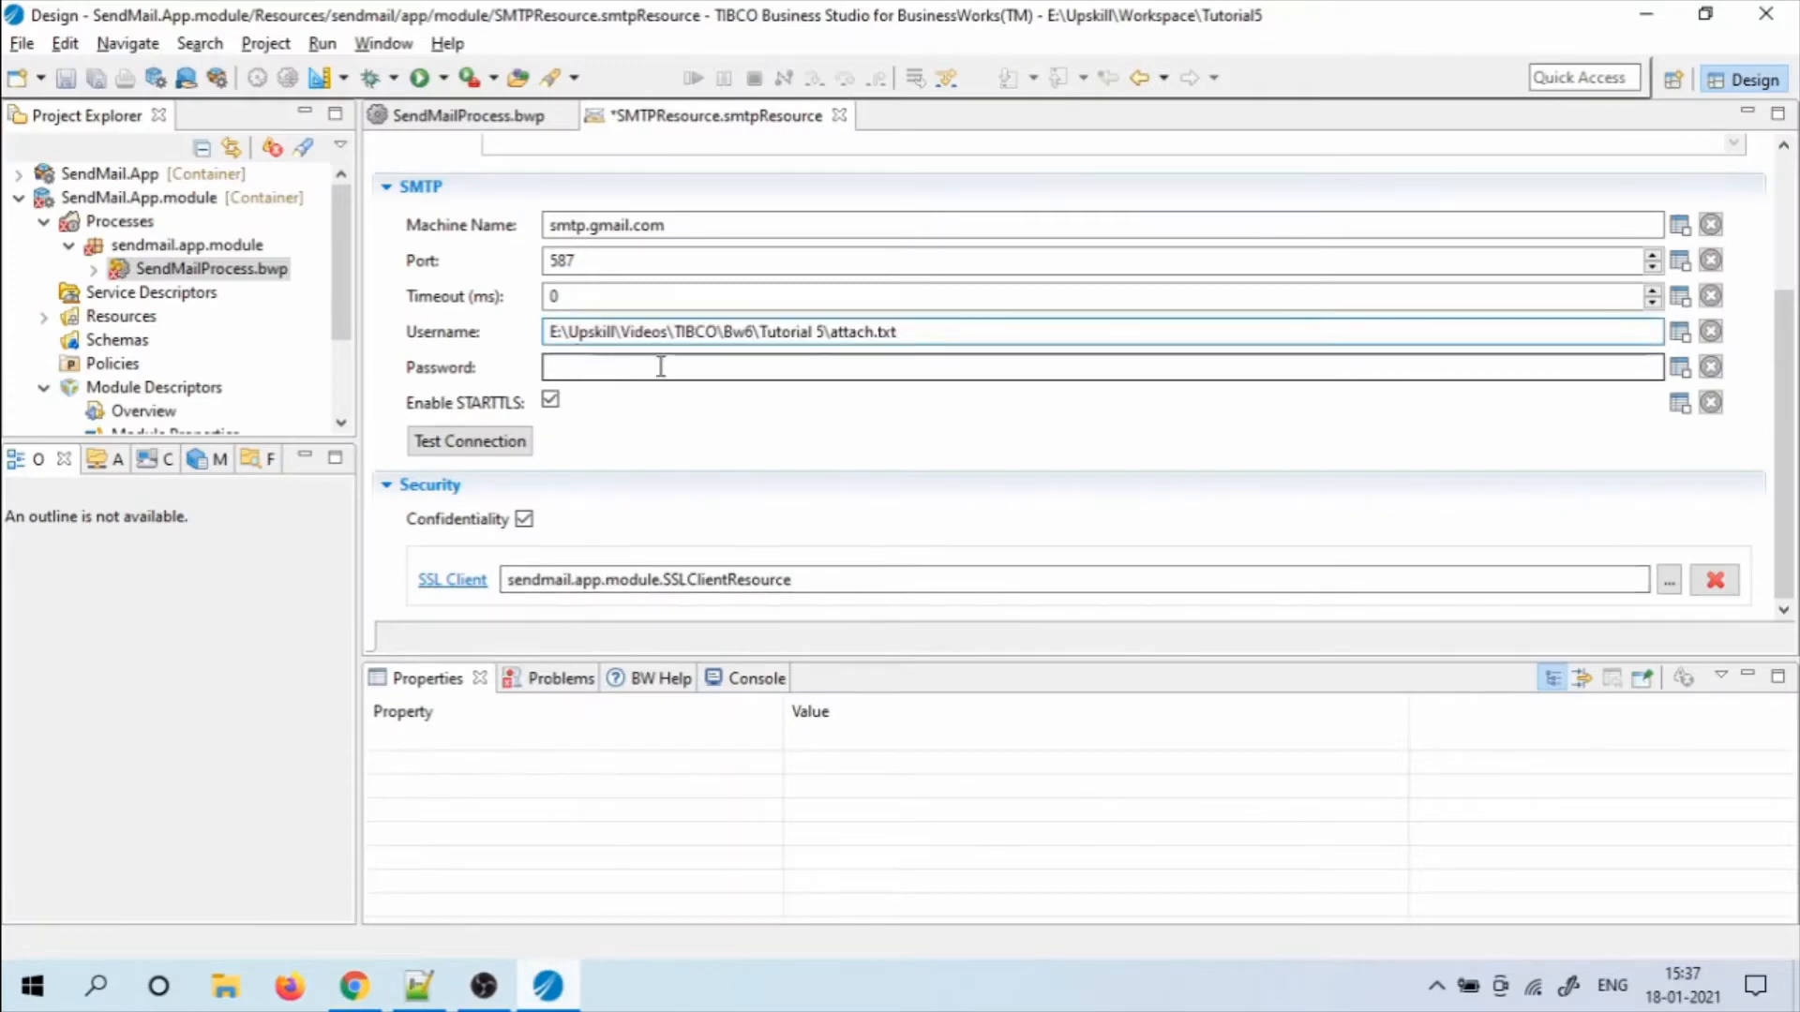
pyautogui.moveTo(938, 332); pyautogui.dragTo(724, 333)
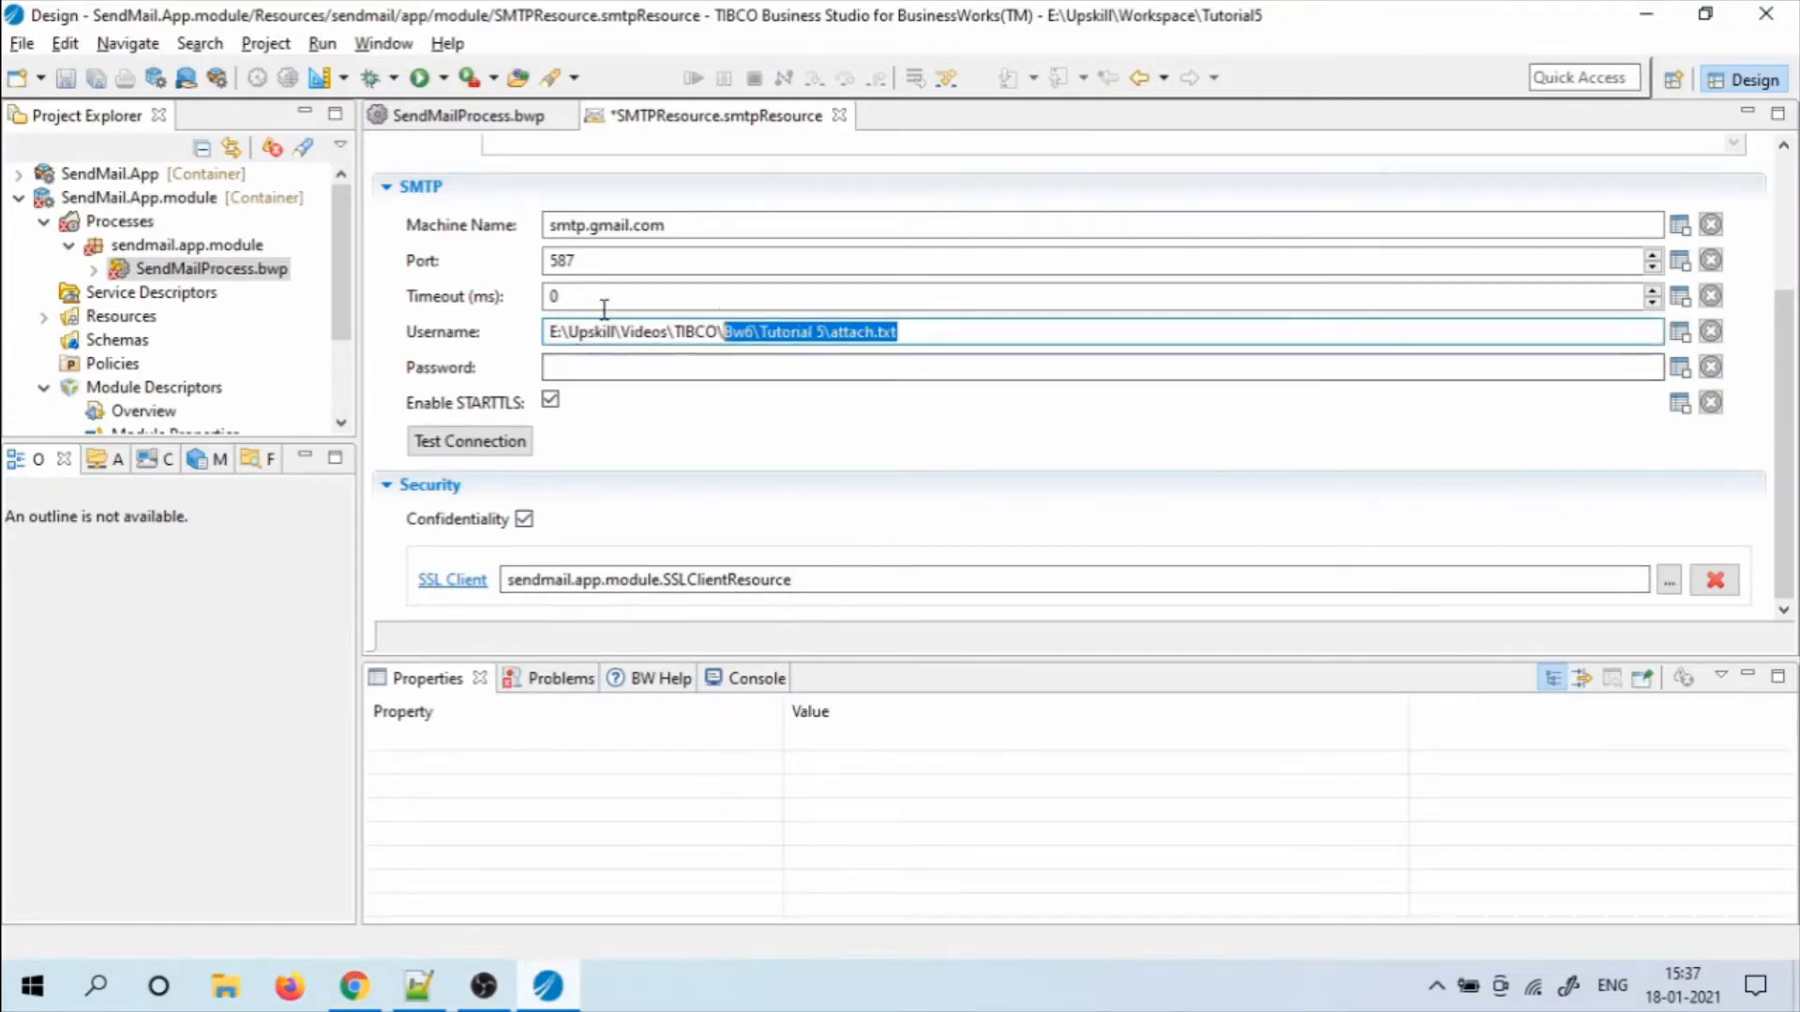
pyautogui.hotkey('ctrl', 'a')
pyautogui.press('Delete')
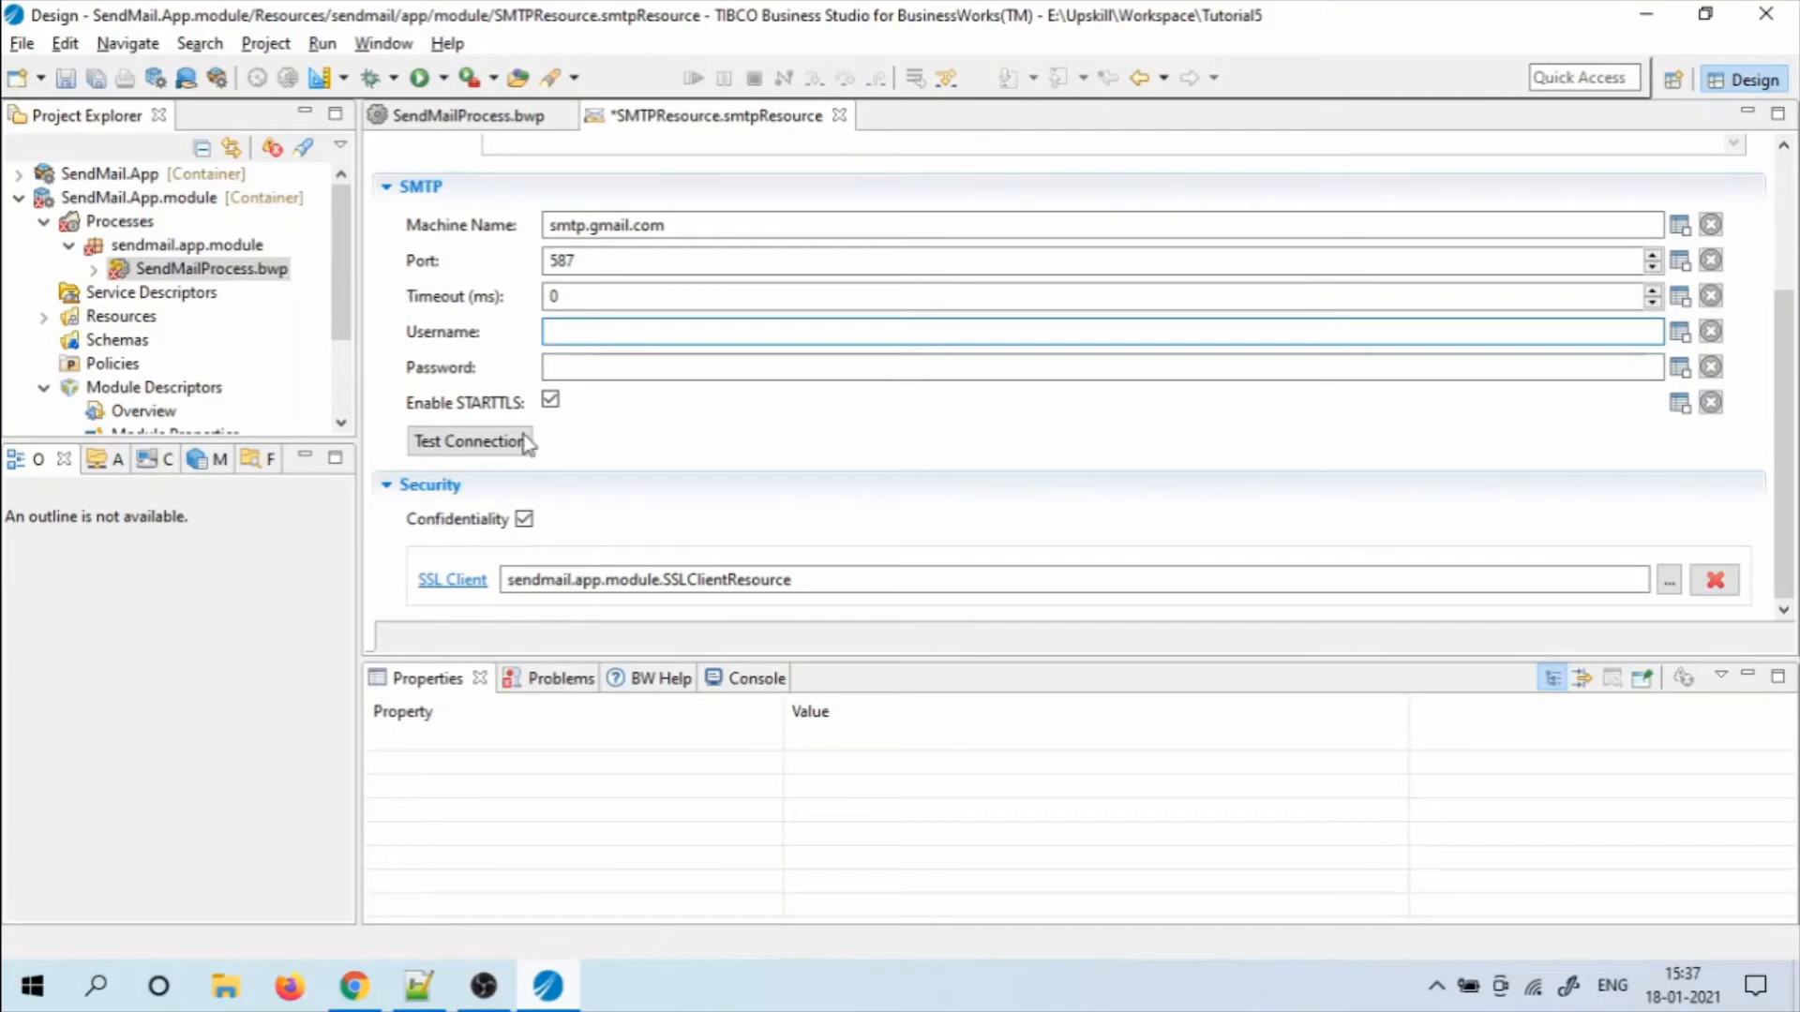
# Switch to Gmail, copy the account's e-mail address and paste it as the SMTP resource's username in TIBCO Business Studio
pyautogui.click(353, 986)
pyautogui.click(1745, 186)
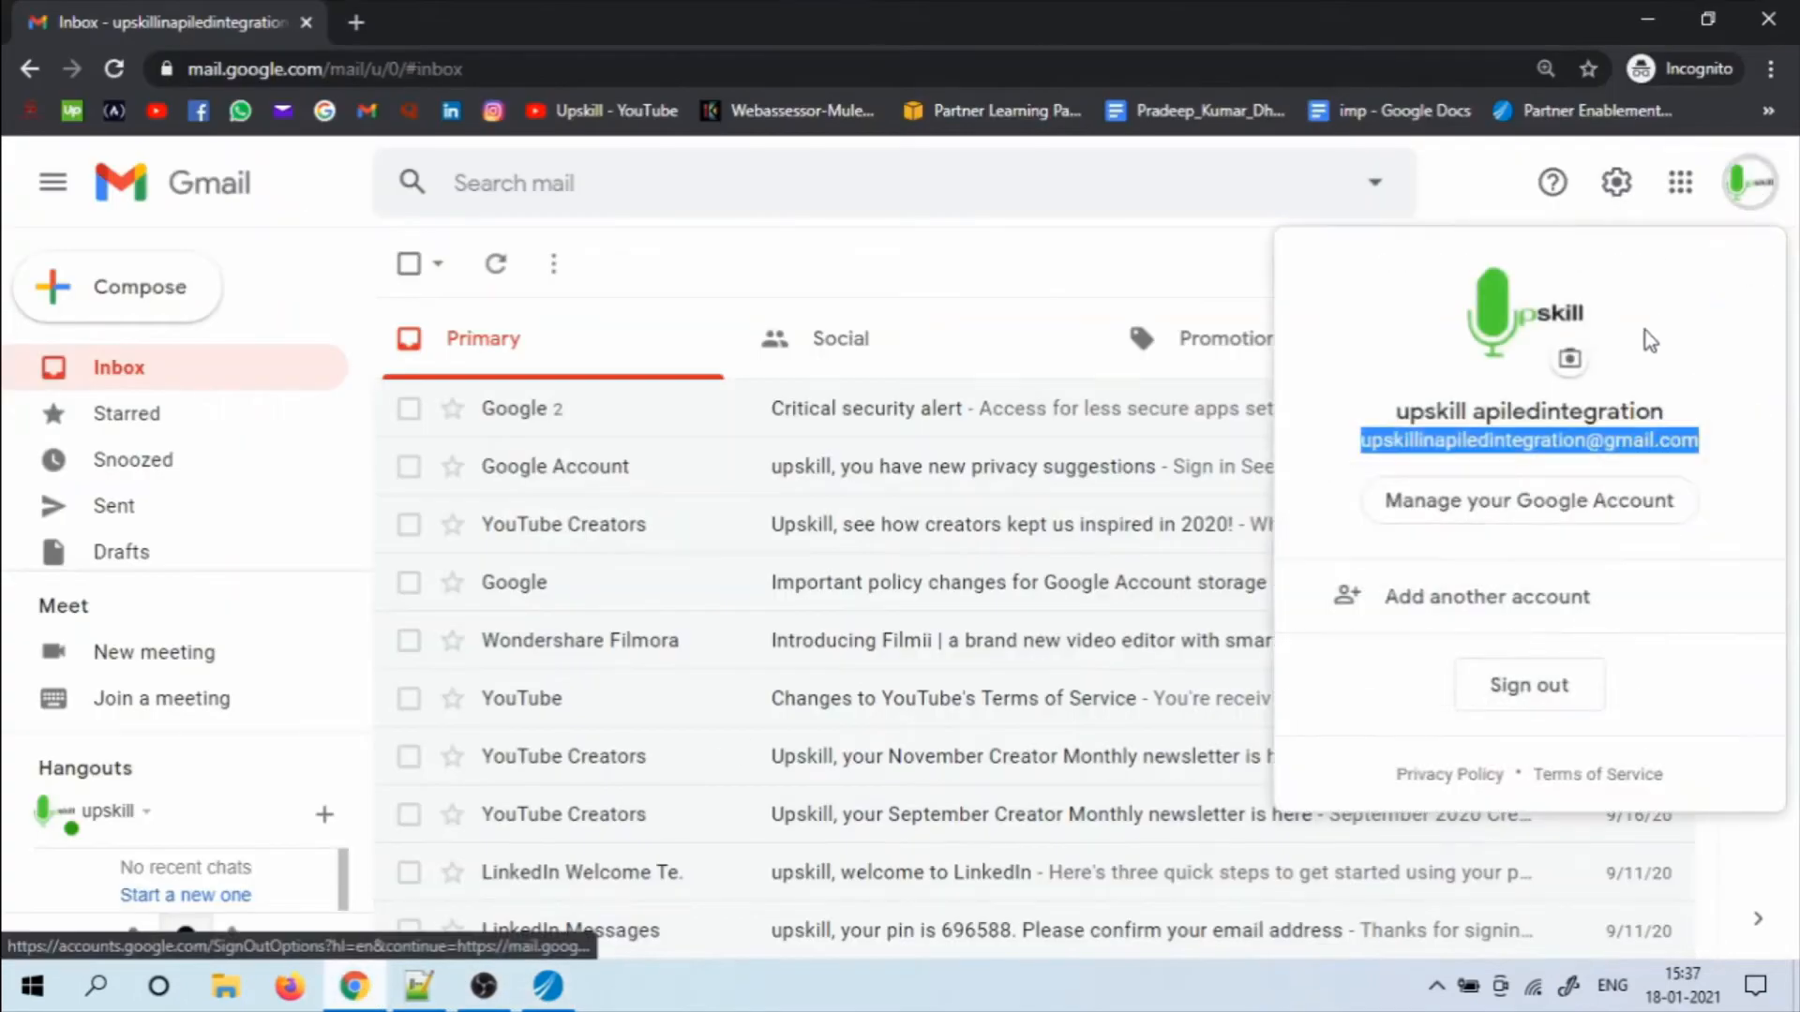
pyautogui.rightClick(1542, 458)
pyautogui.click(1545, 480)
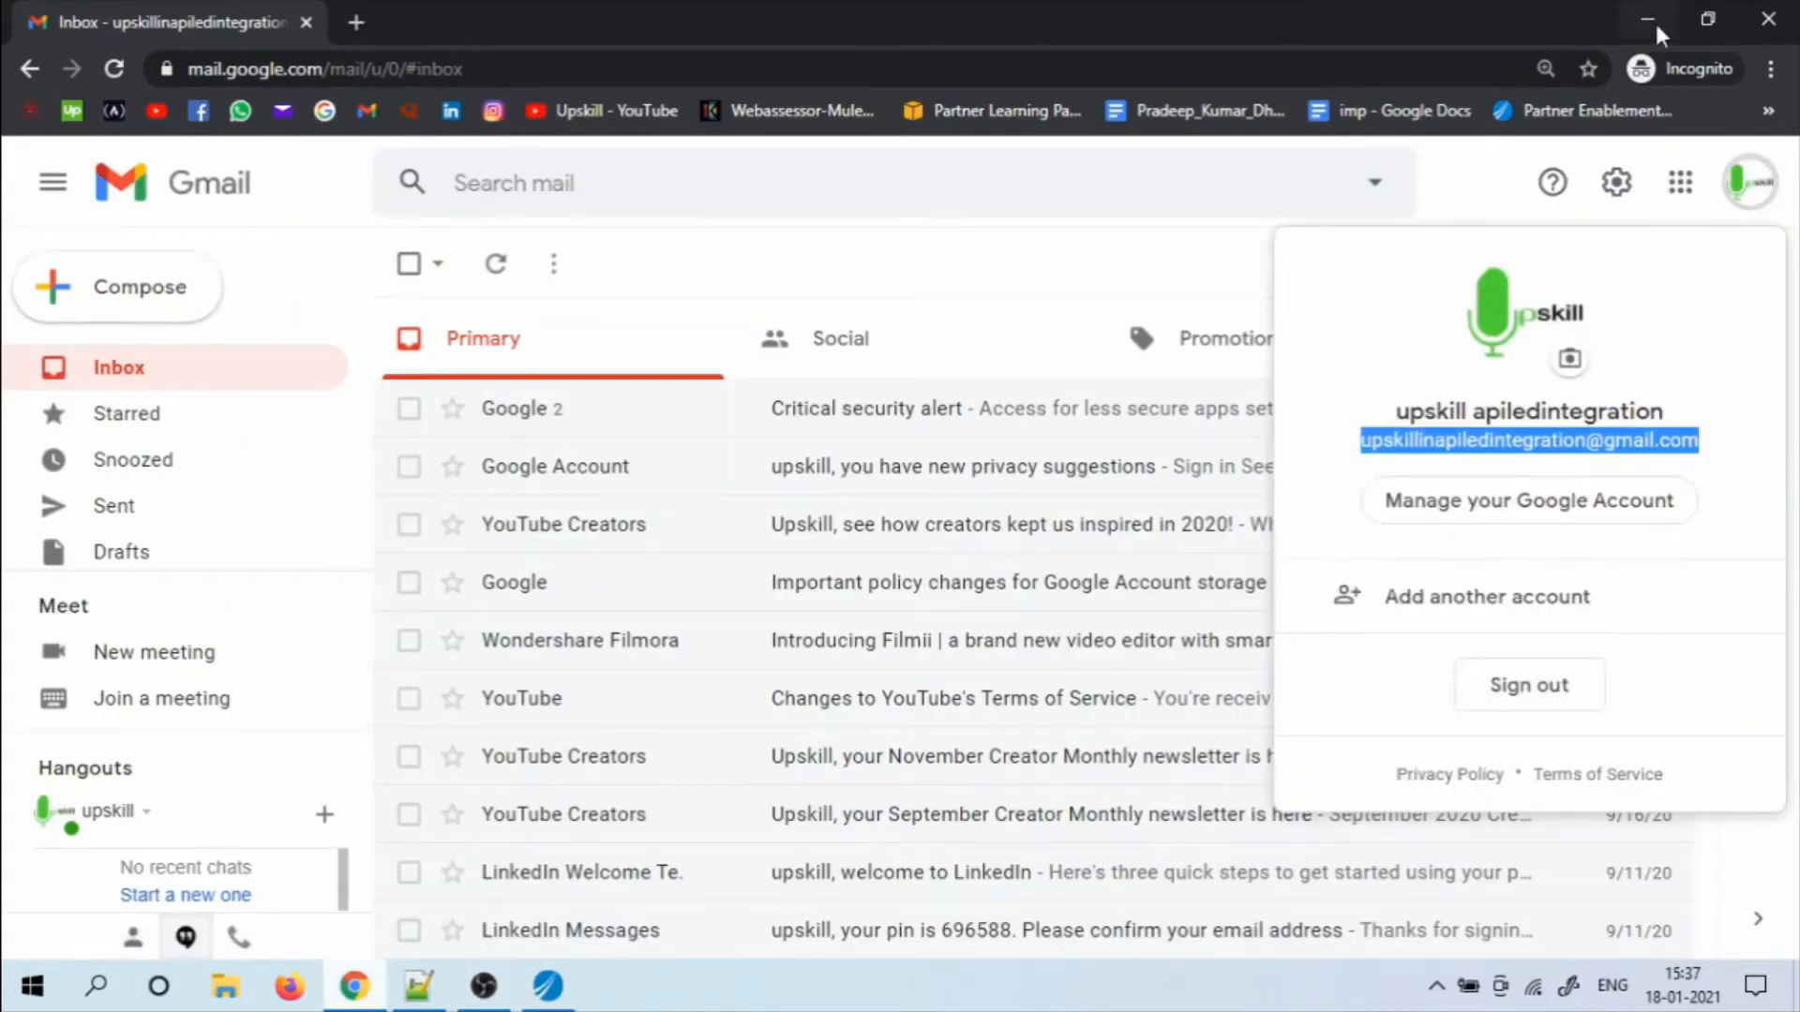
pyautogui.click(1655, 19)
pyautogui.hotkey('ctrl', 'v')
# Enter the Gmail account password in the SMTP resource and test the SMTP connection
pyautogui.click(614, 366)
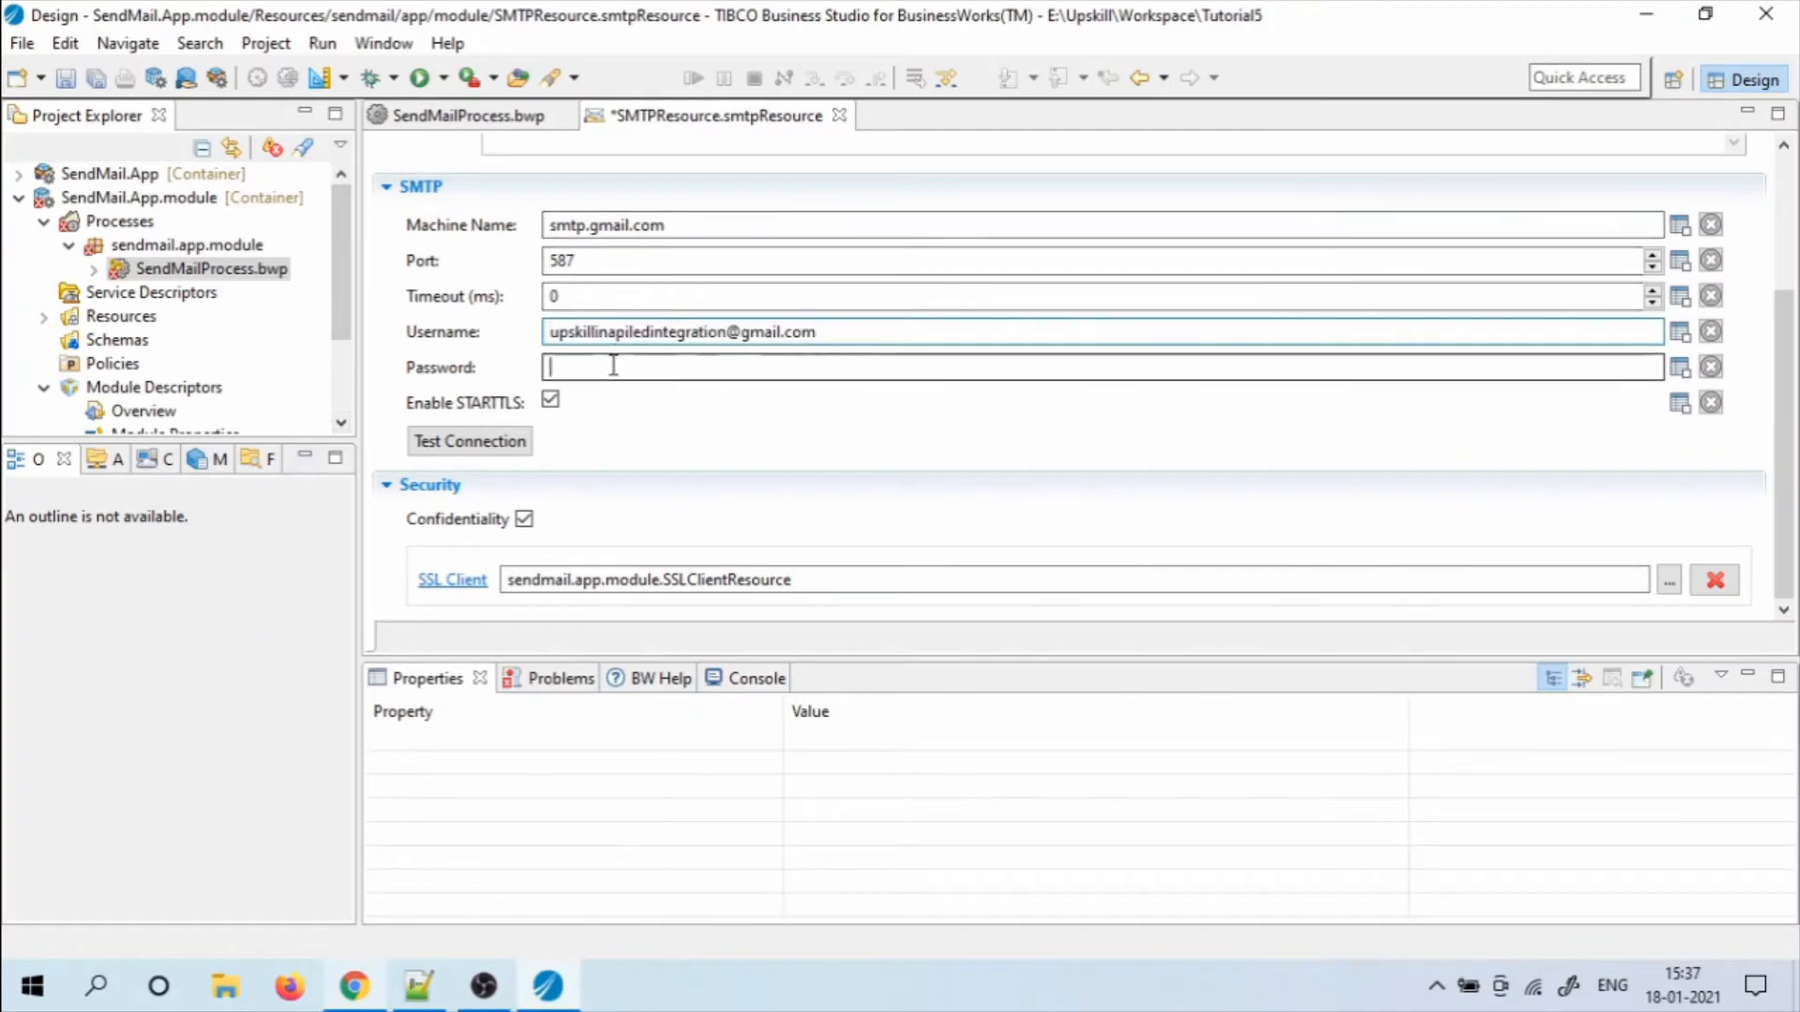
pyautogui.write('****')
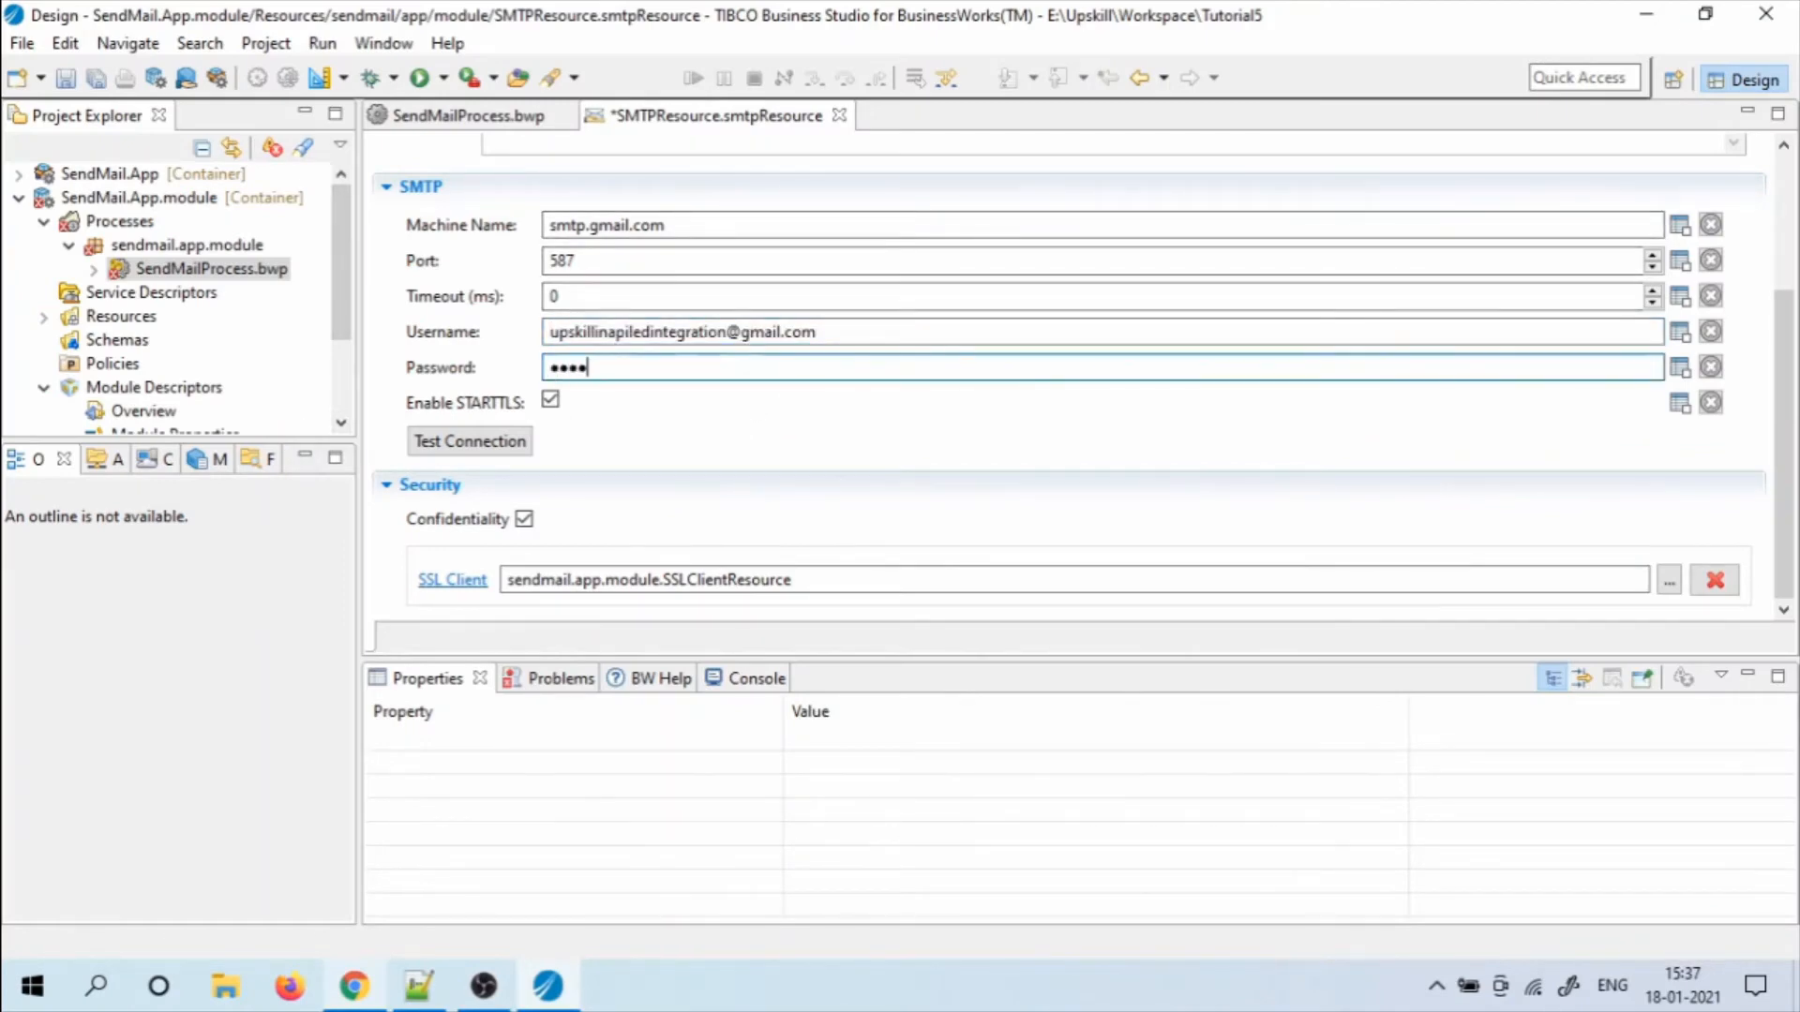
pyautogui.write('****')
pyautogui.click(459, 452)
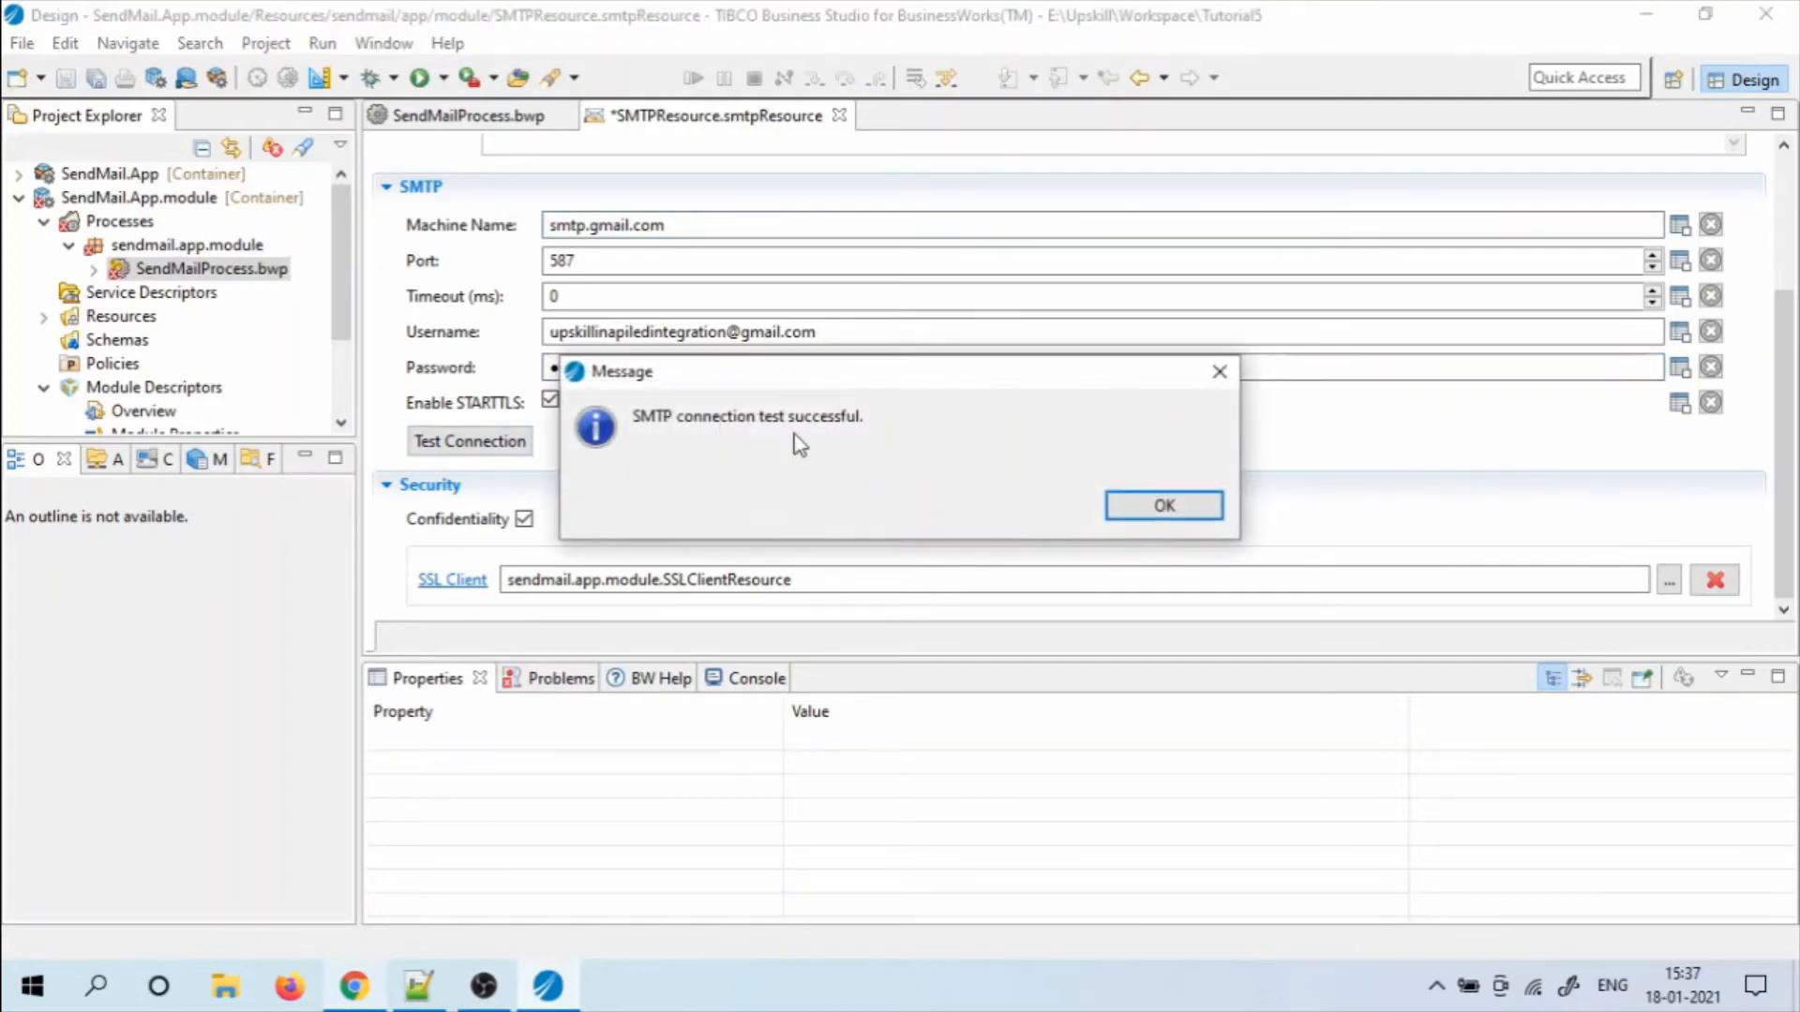
pyautogui.click(1183, 504)
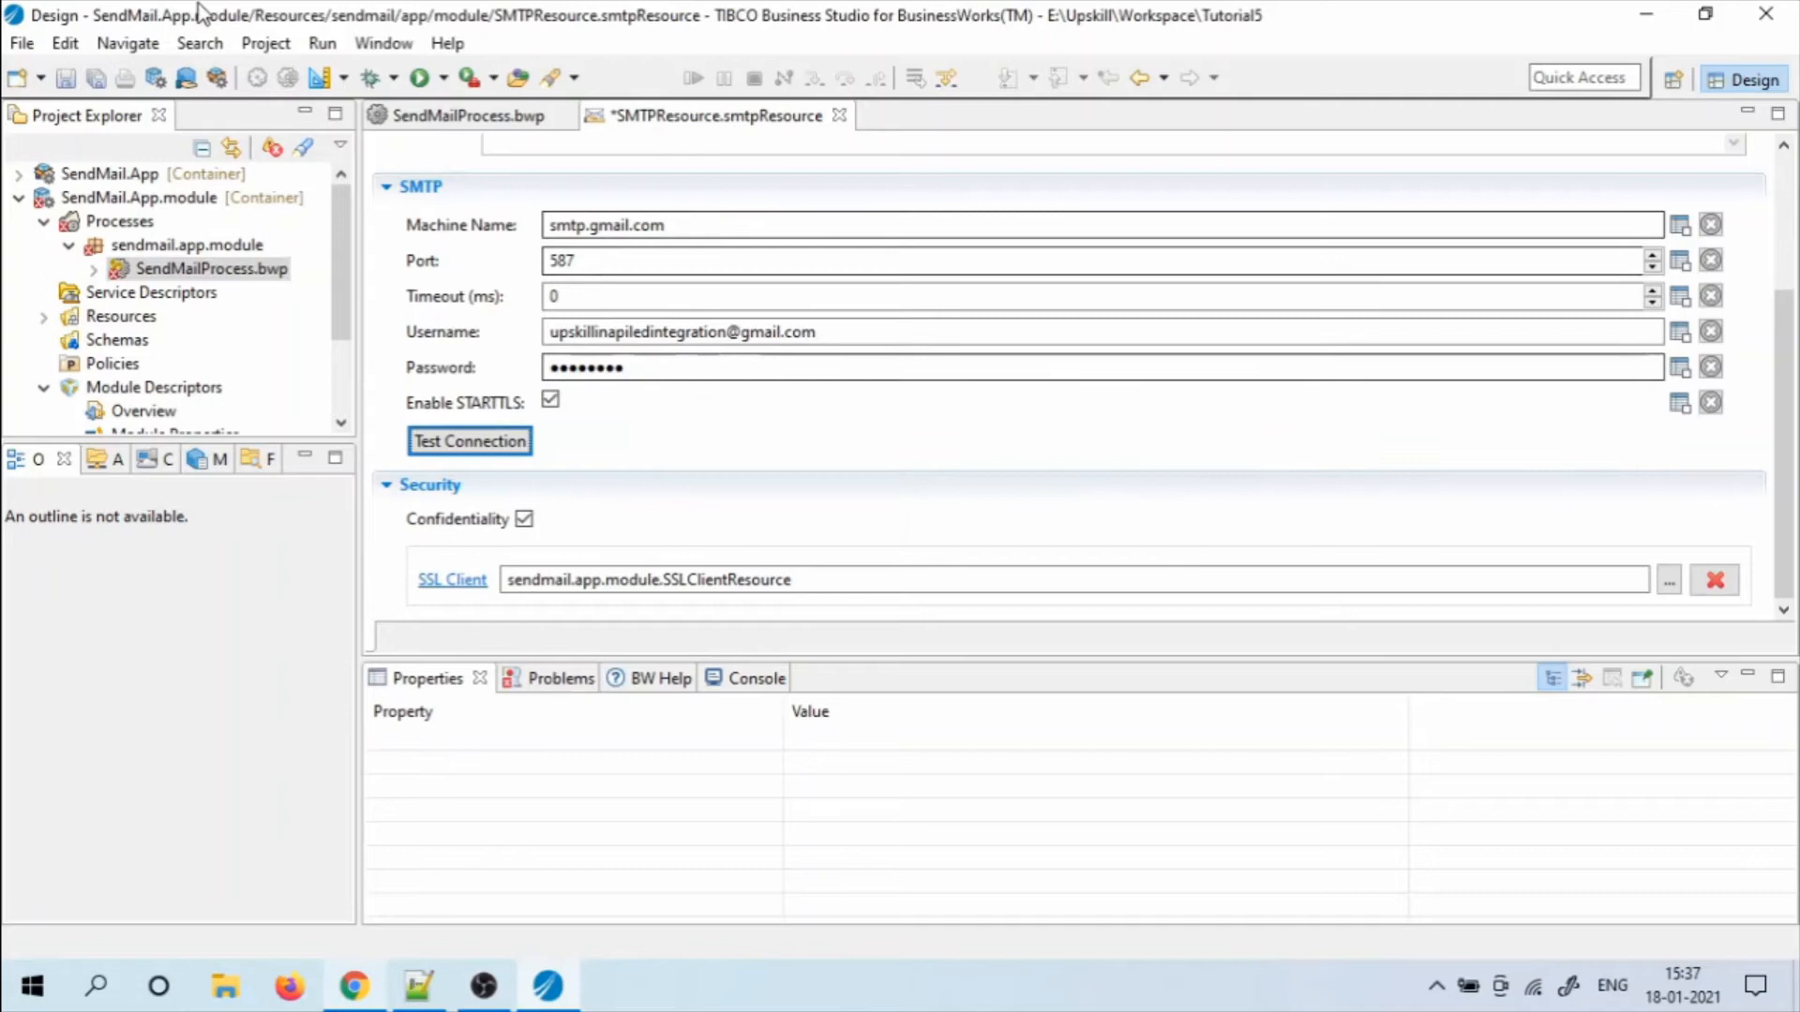
# Save and close the SMTP resource, and open the SendMail activity's input mapping in an enlarged properties area
pyautogui.click(96, 79)
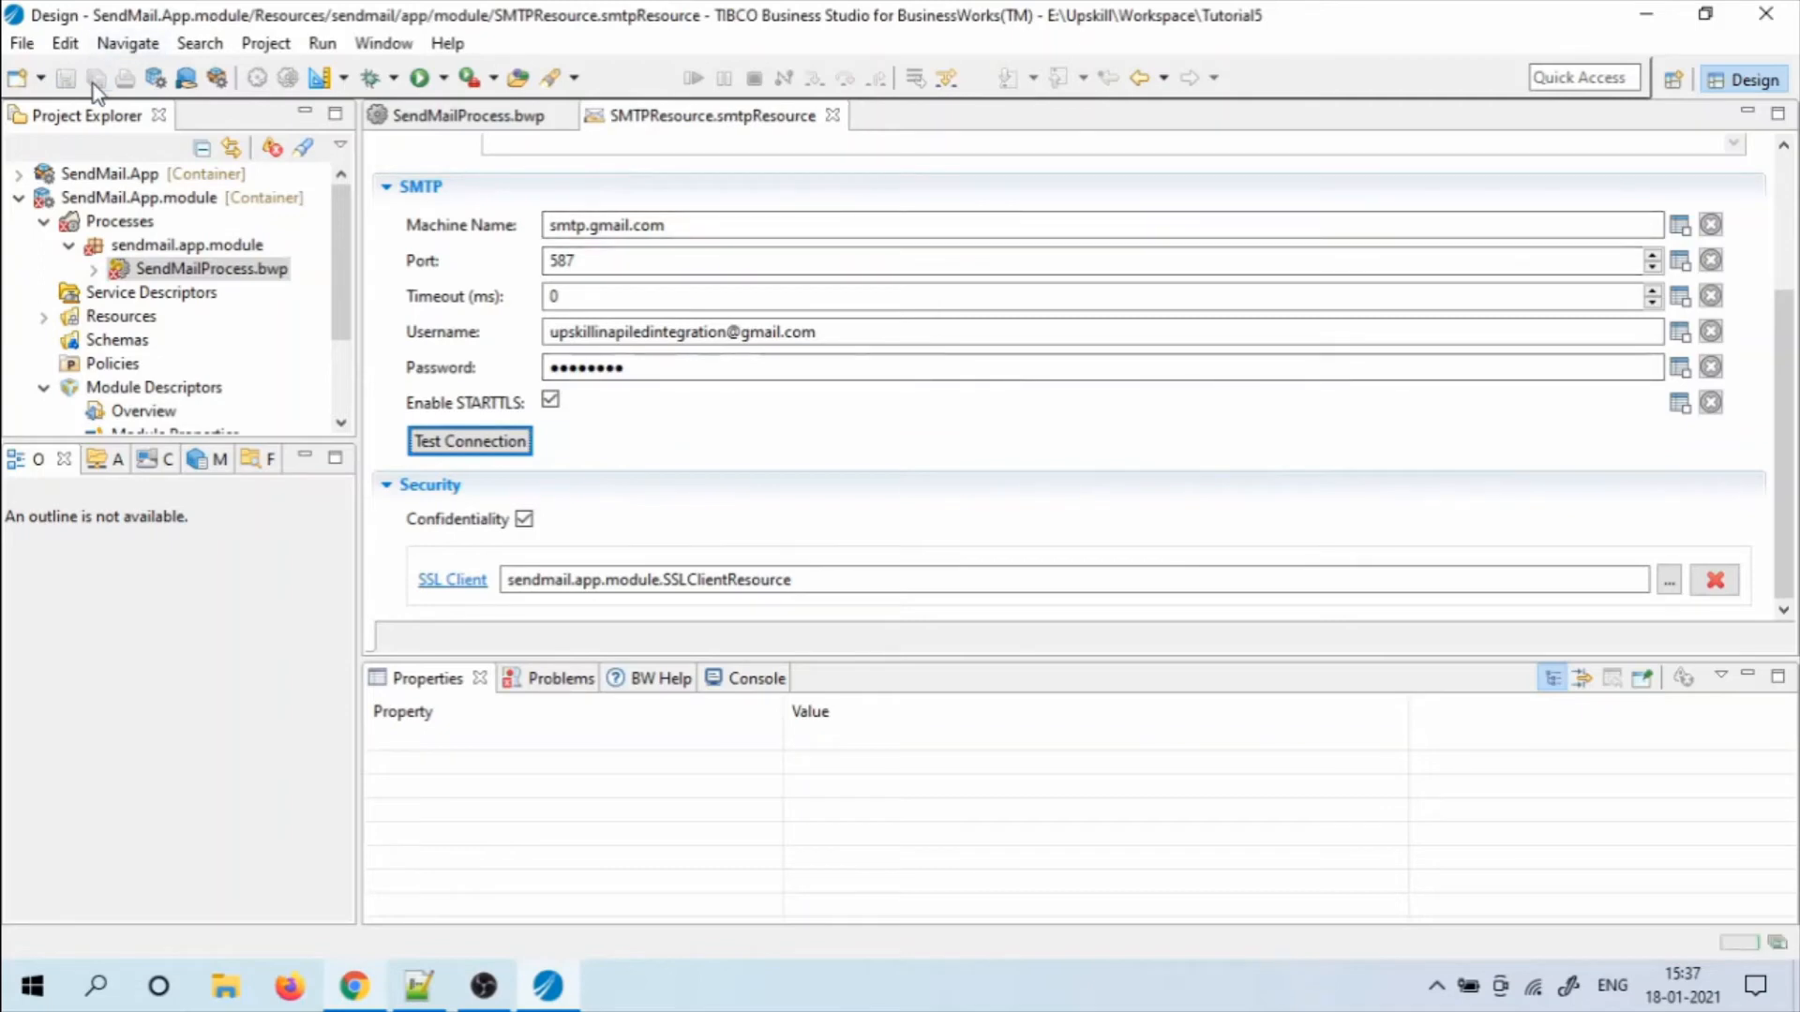
pyautogui.click(832, 116)
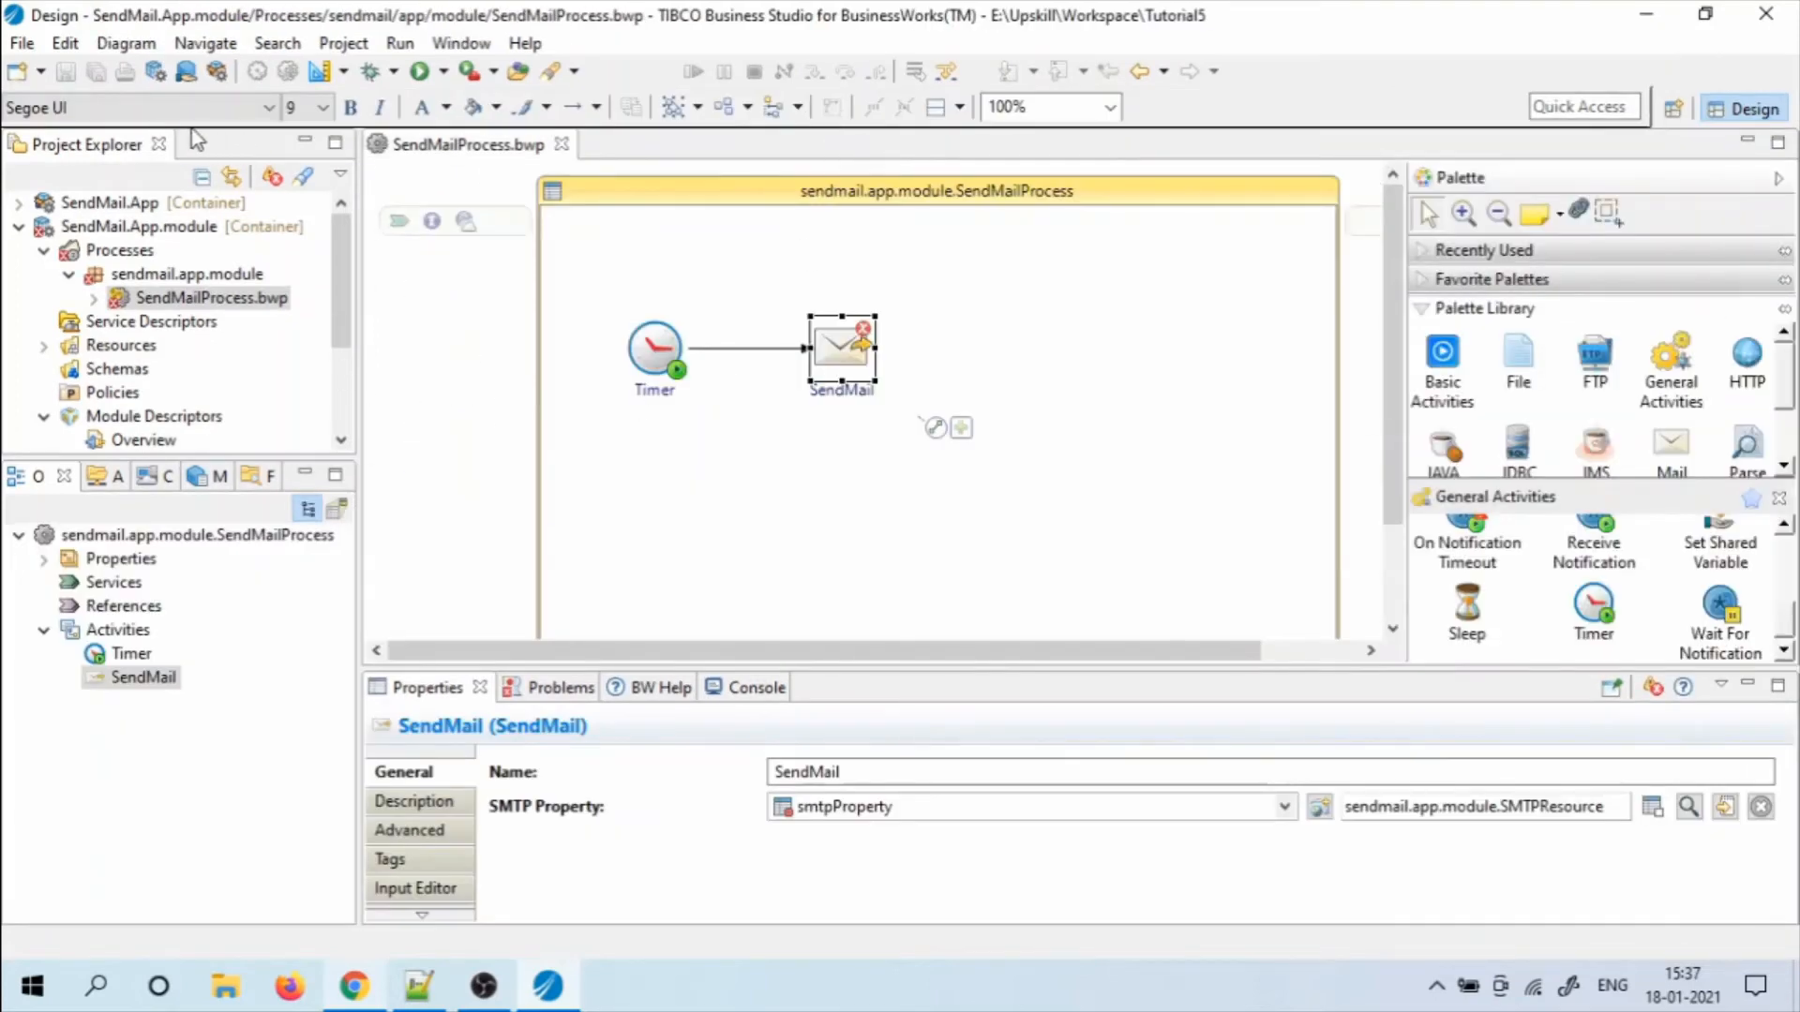
pyautogui.moveTo(589, 669); pyautogui.dragTo(605, 452)
pyautogui.click(397, 698)
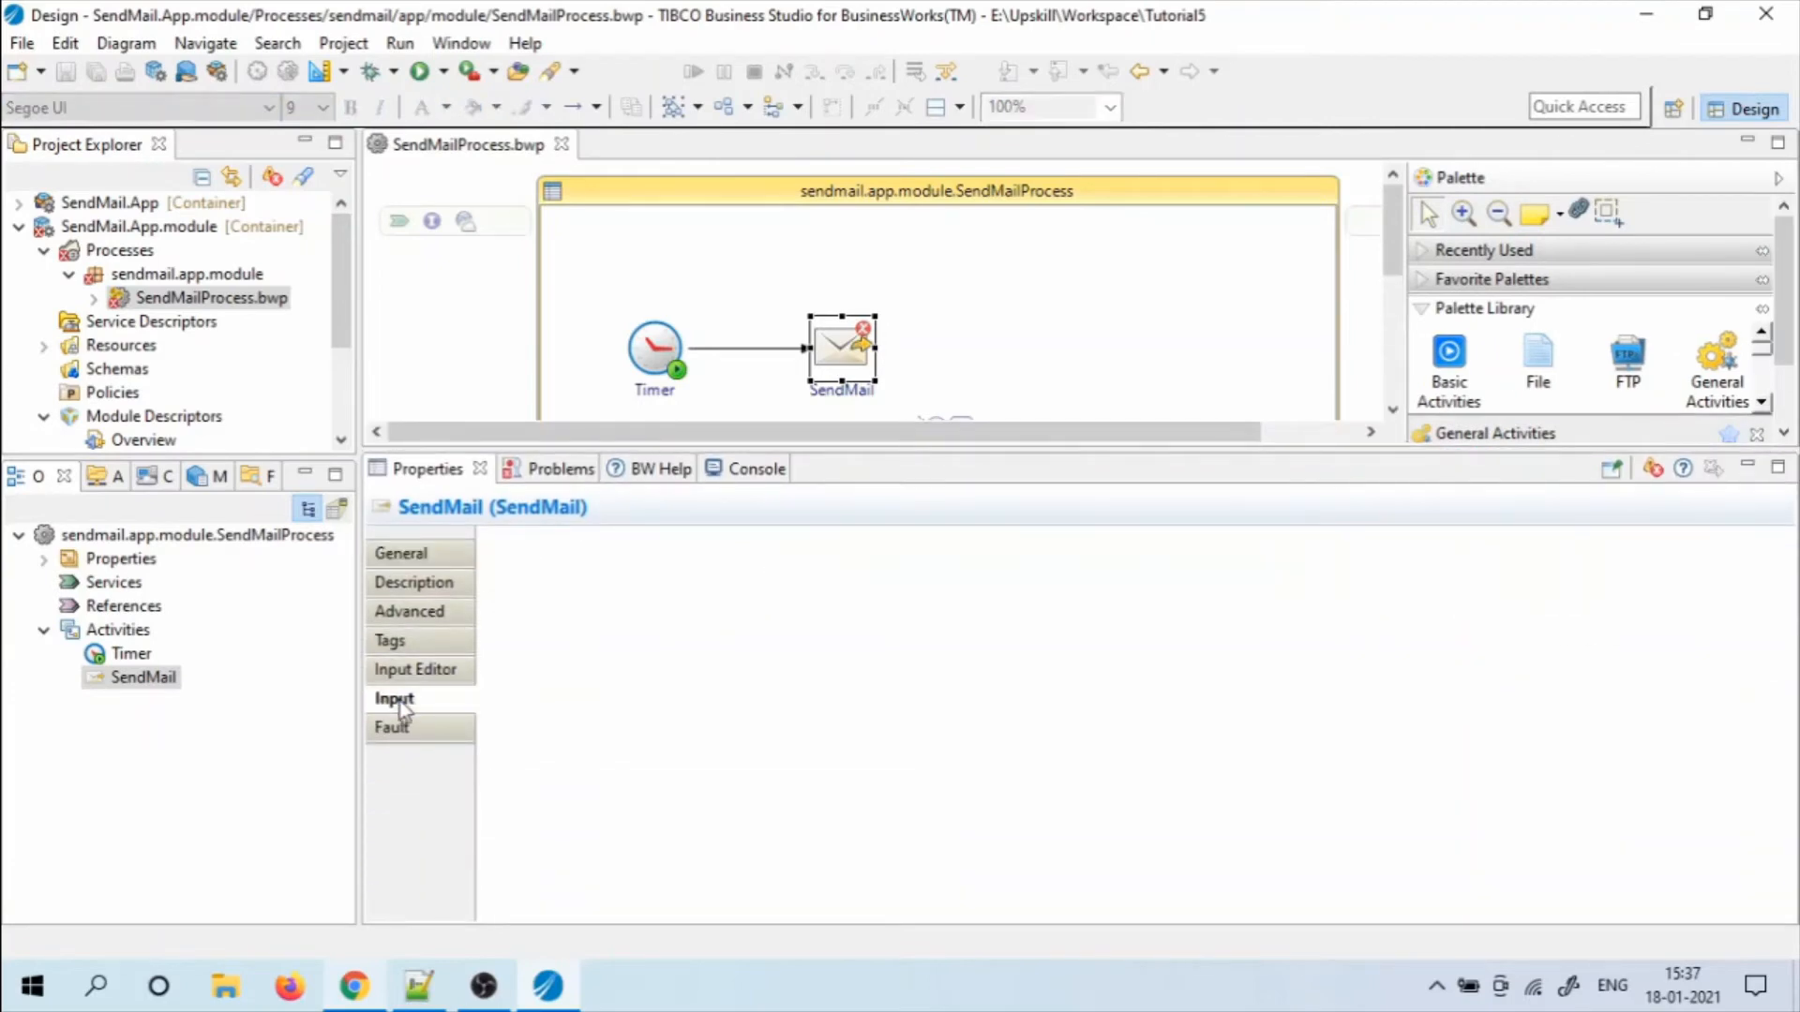
# Set both the from and to inputs of SendMail to the copied Gmail address enclosed in single quotes
pyautogui.click(1191, 701)
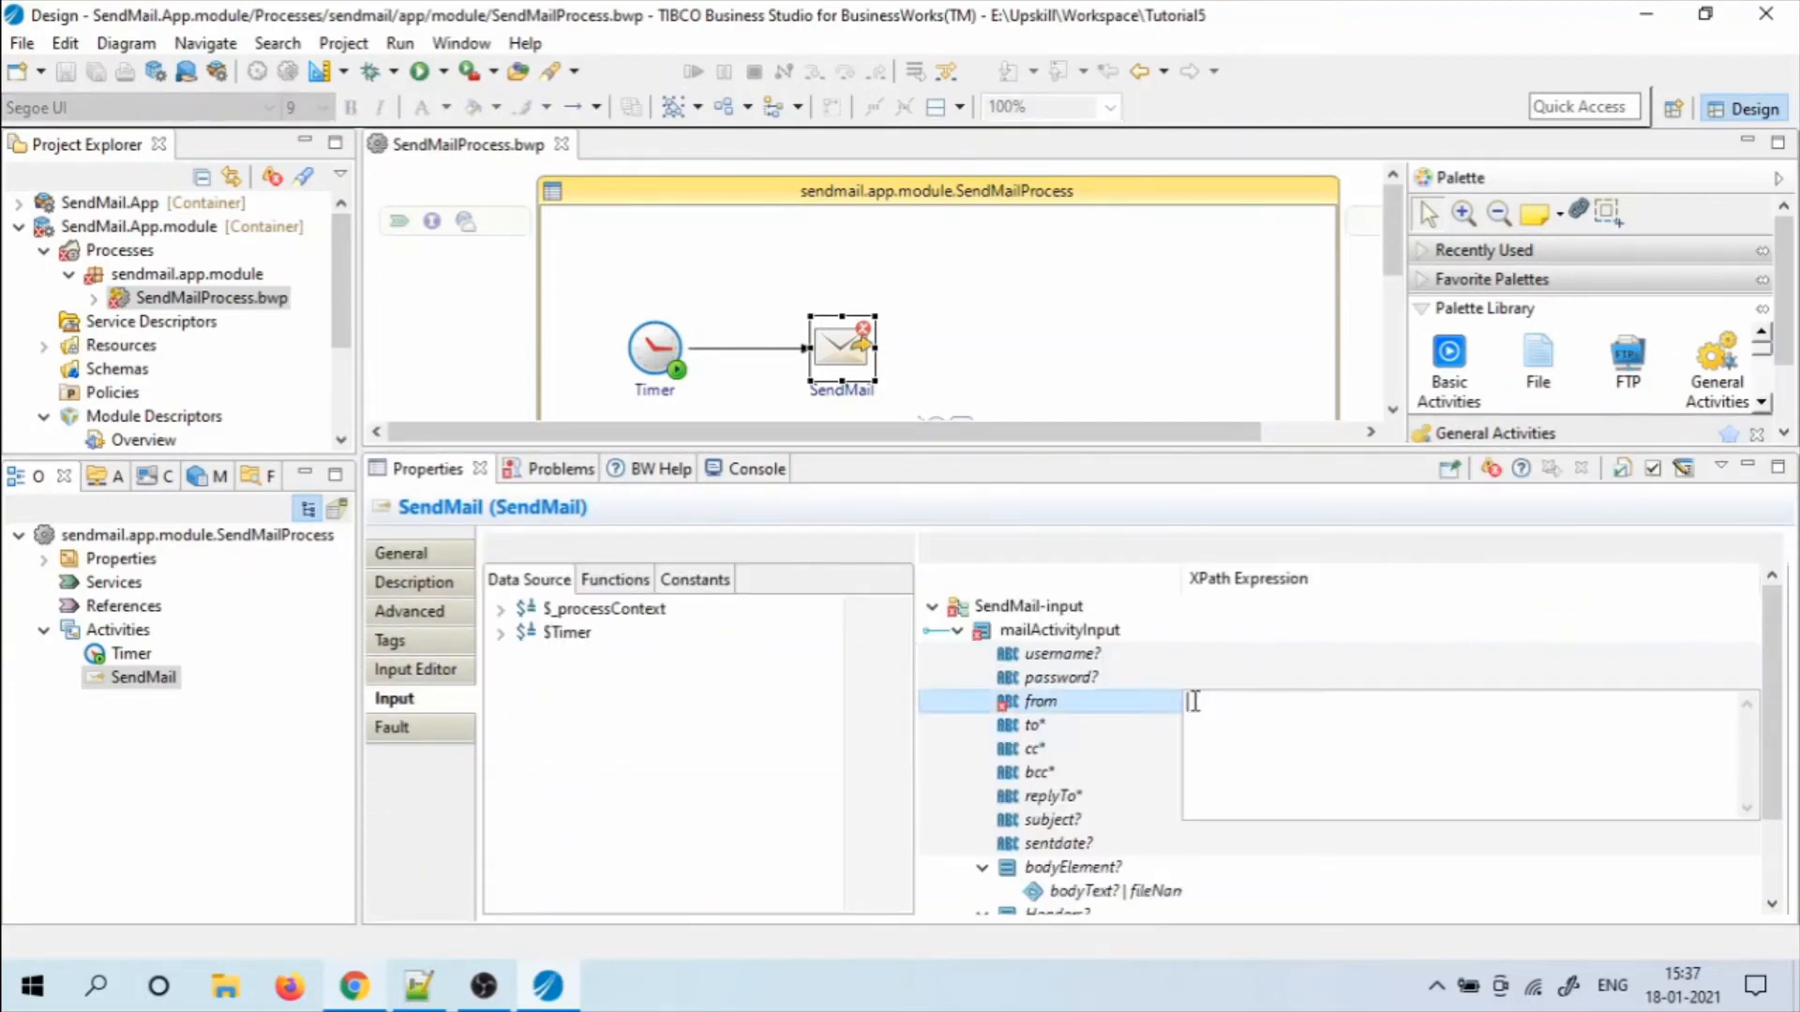
pyautogui.hotkey('ctrl', 'v')
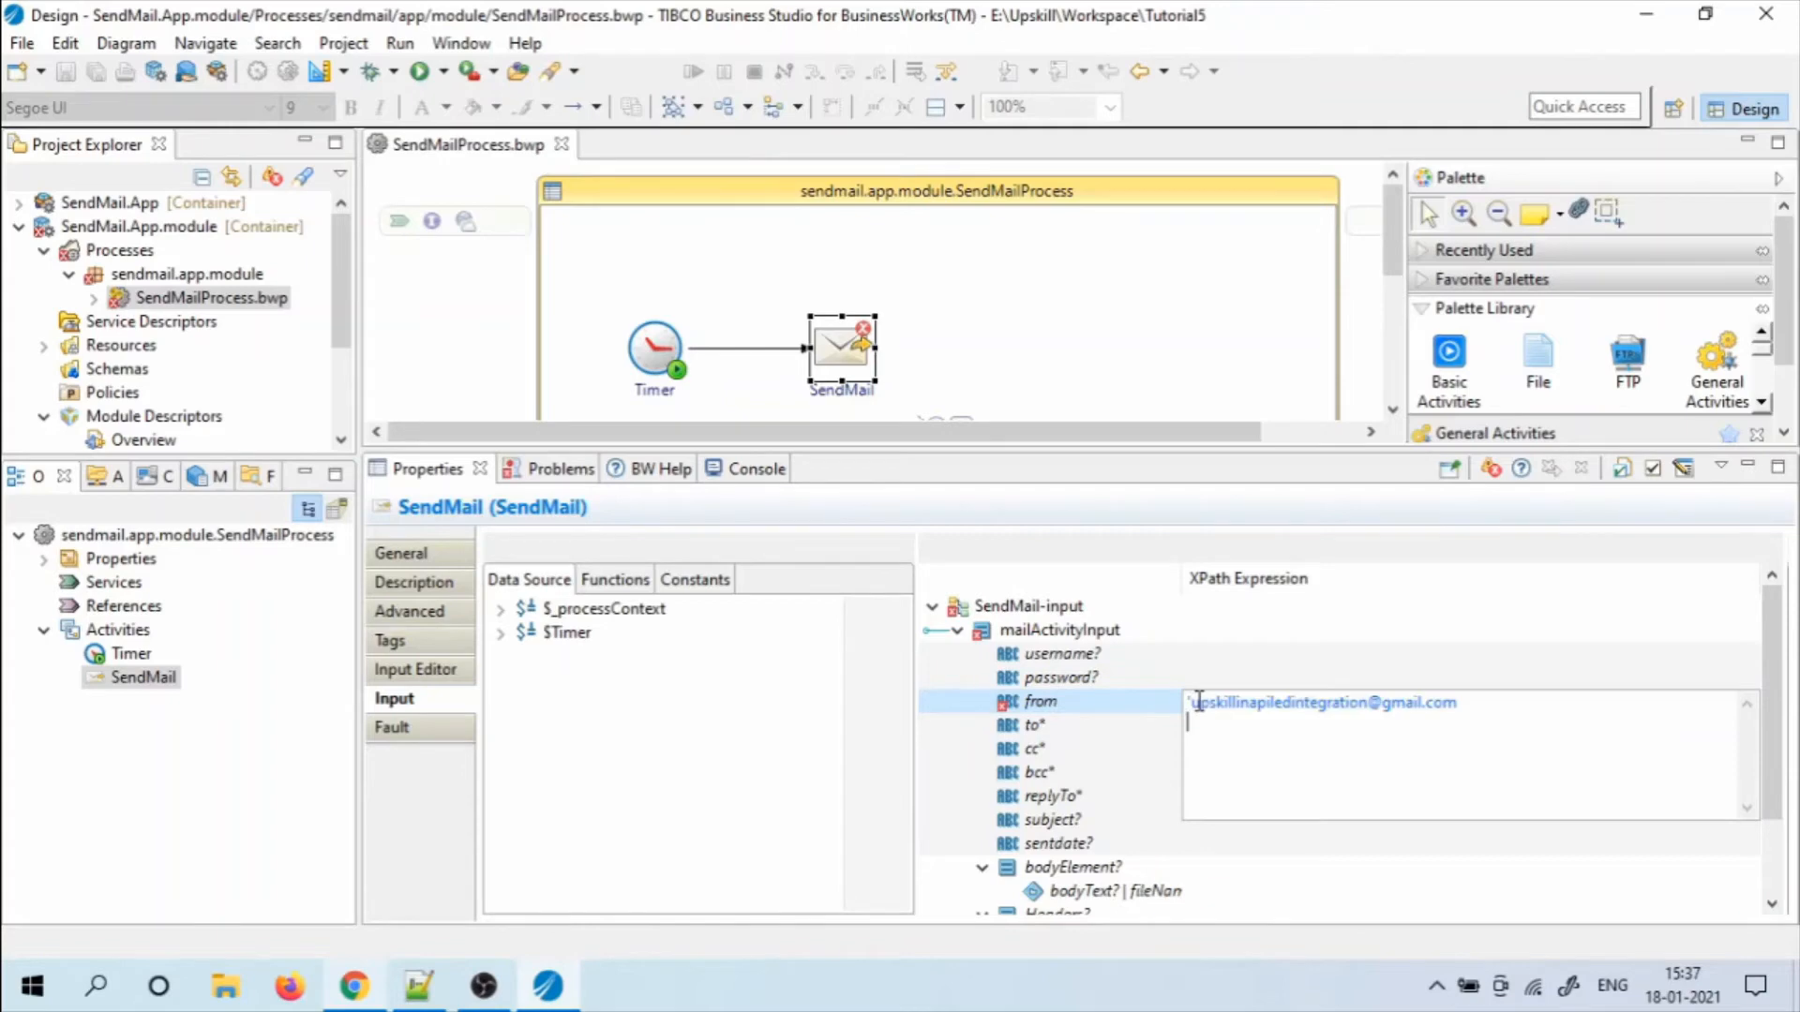
pyautogui.press('BackSpace')
pyautogui.write("'")
pyautogui.hotkey('ctrl', 'a')
pyautogui.click(1036, 728)
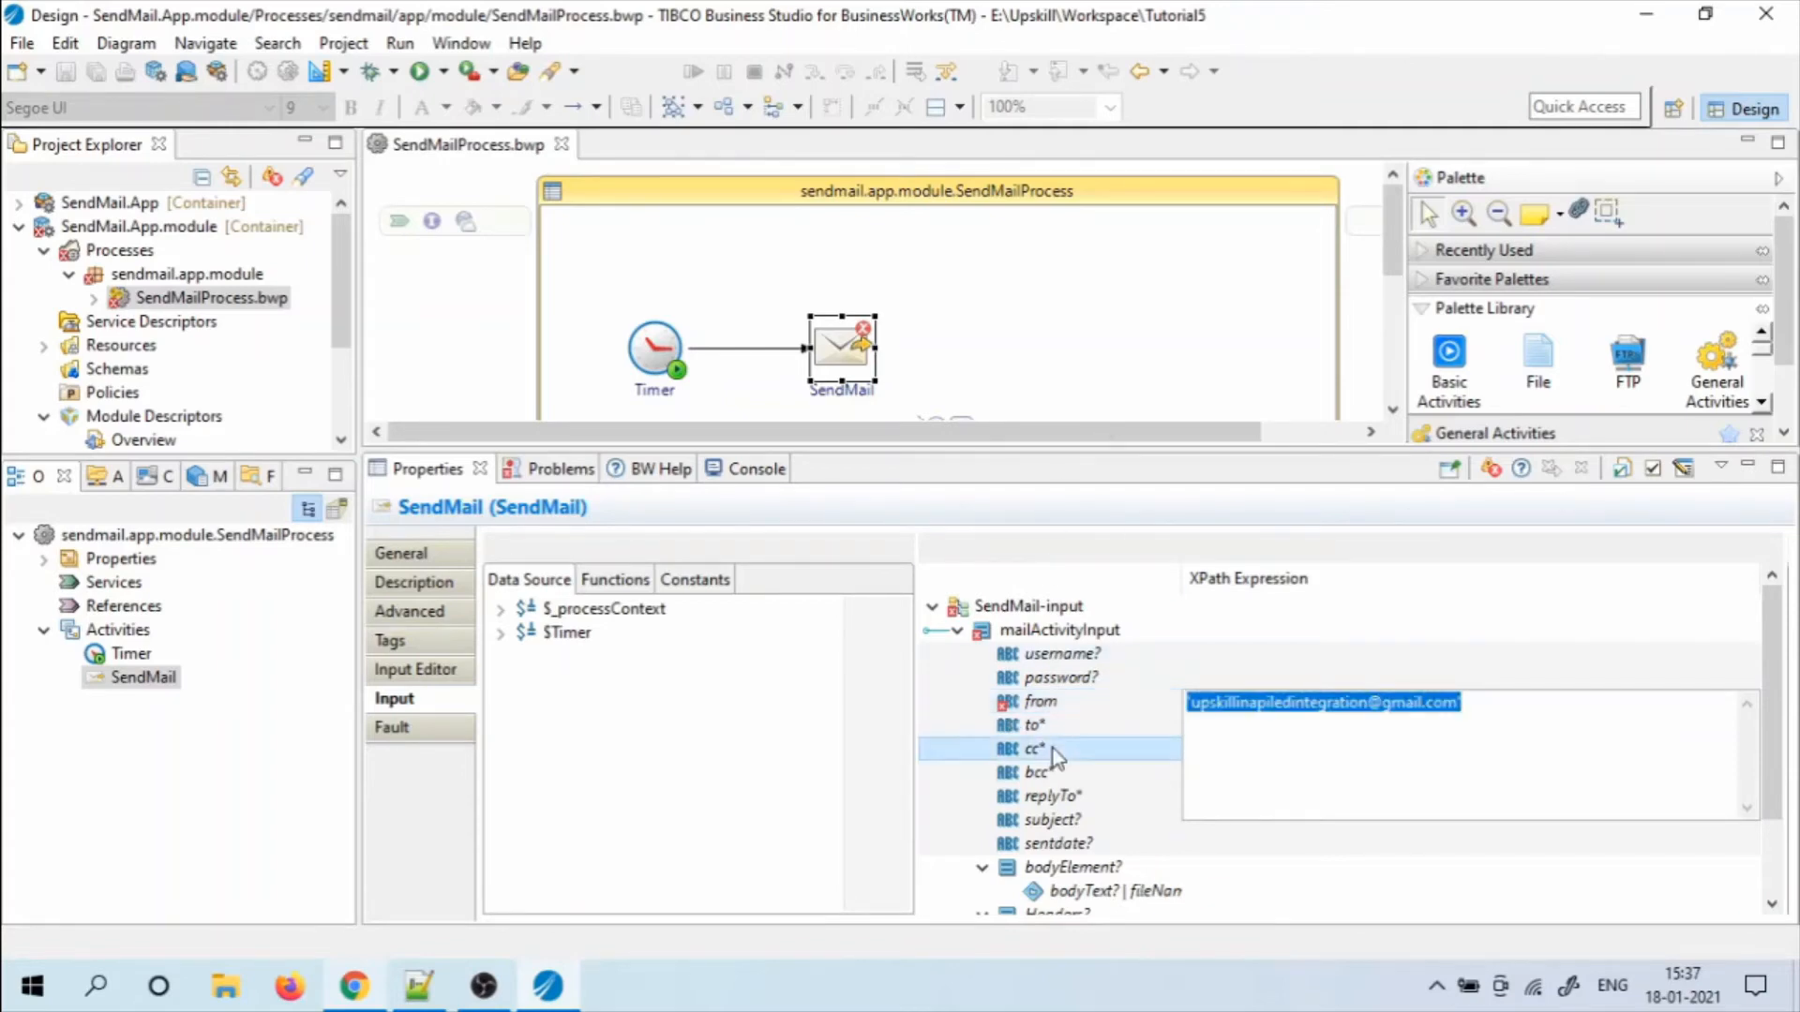
pyautogui.click(1213, 738)
pyautogui.hotkey('ctrl', 'v')
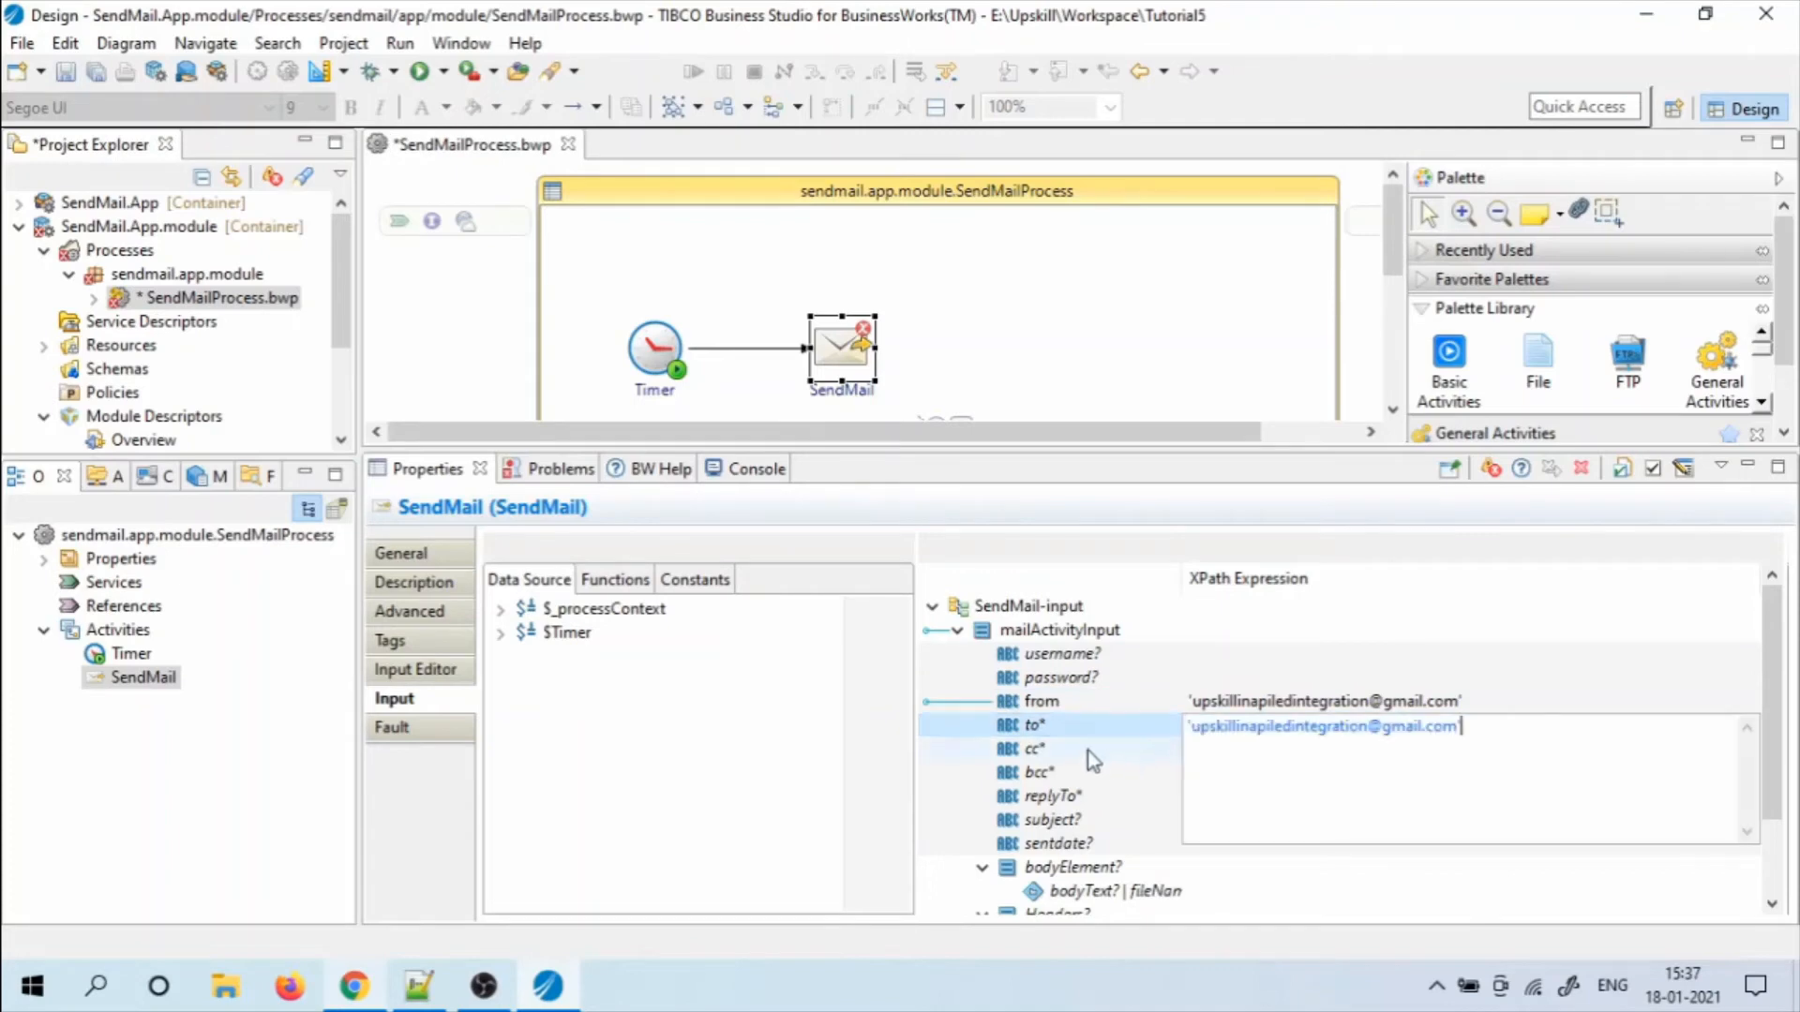
pyautogui.click(1089, 750)
# Set the subject input to 'This is a system generated email. Please DO NOT reply' in single quotes
pyautogui.click(1069, 825)
pyautogui.click(1247, 824)
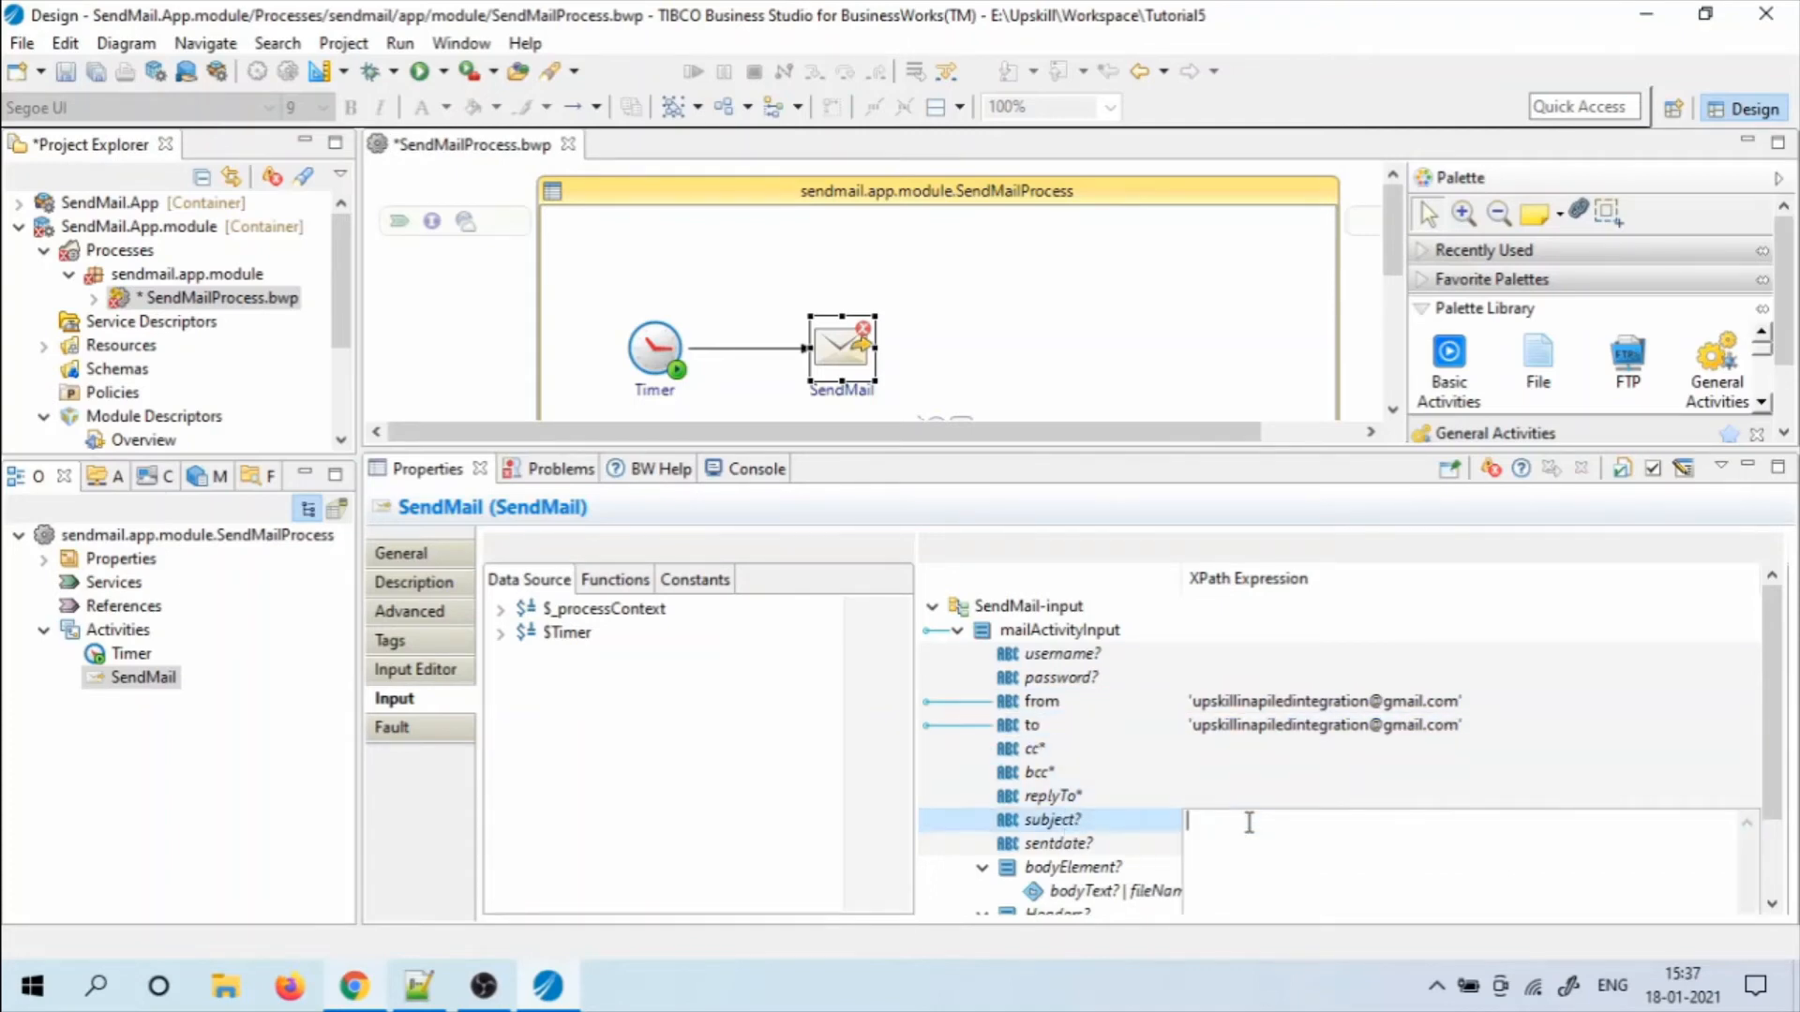
pyautogui.write("'This is ")
pyautogui.write('a su')
pyautogui.write('ystem gene')
pyautogui.write('ra')
pyautogui.write('ted email.')
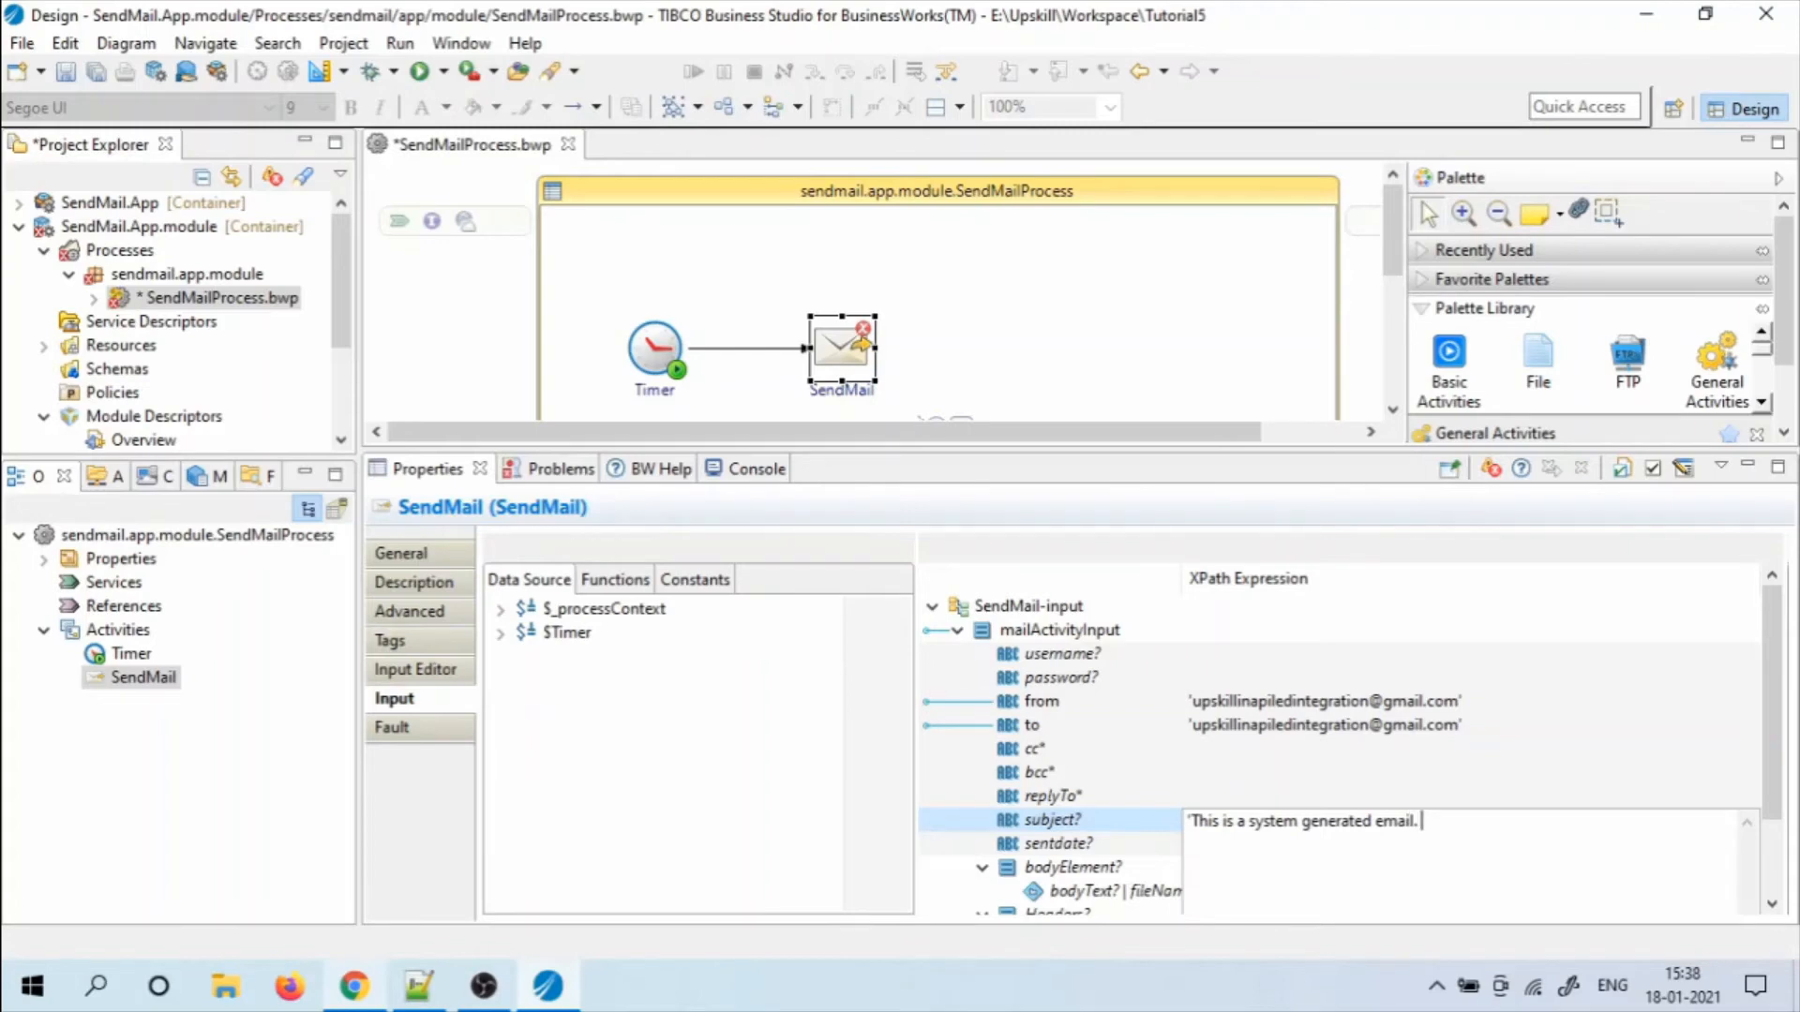
pyautogui.write(' Please DO NOT reply')
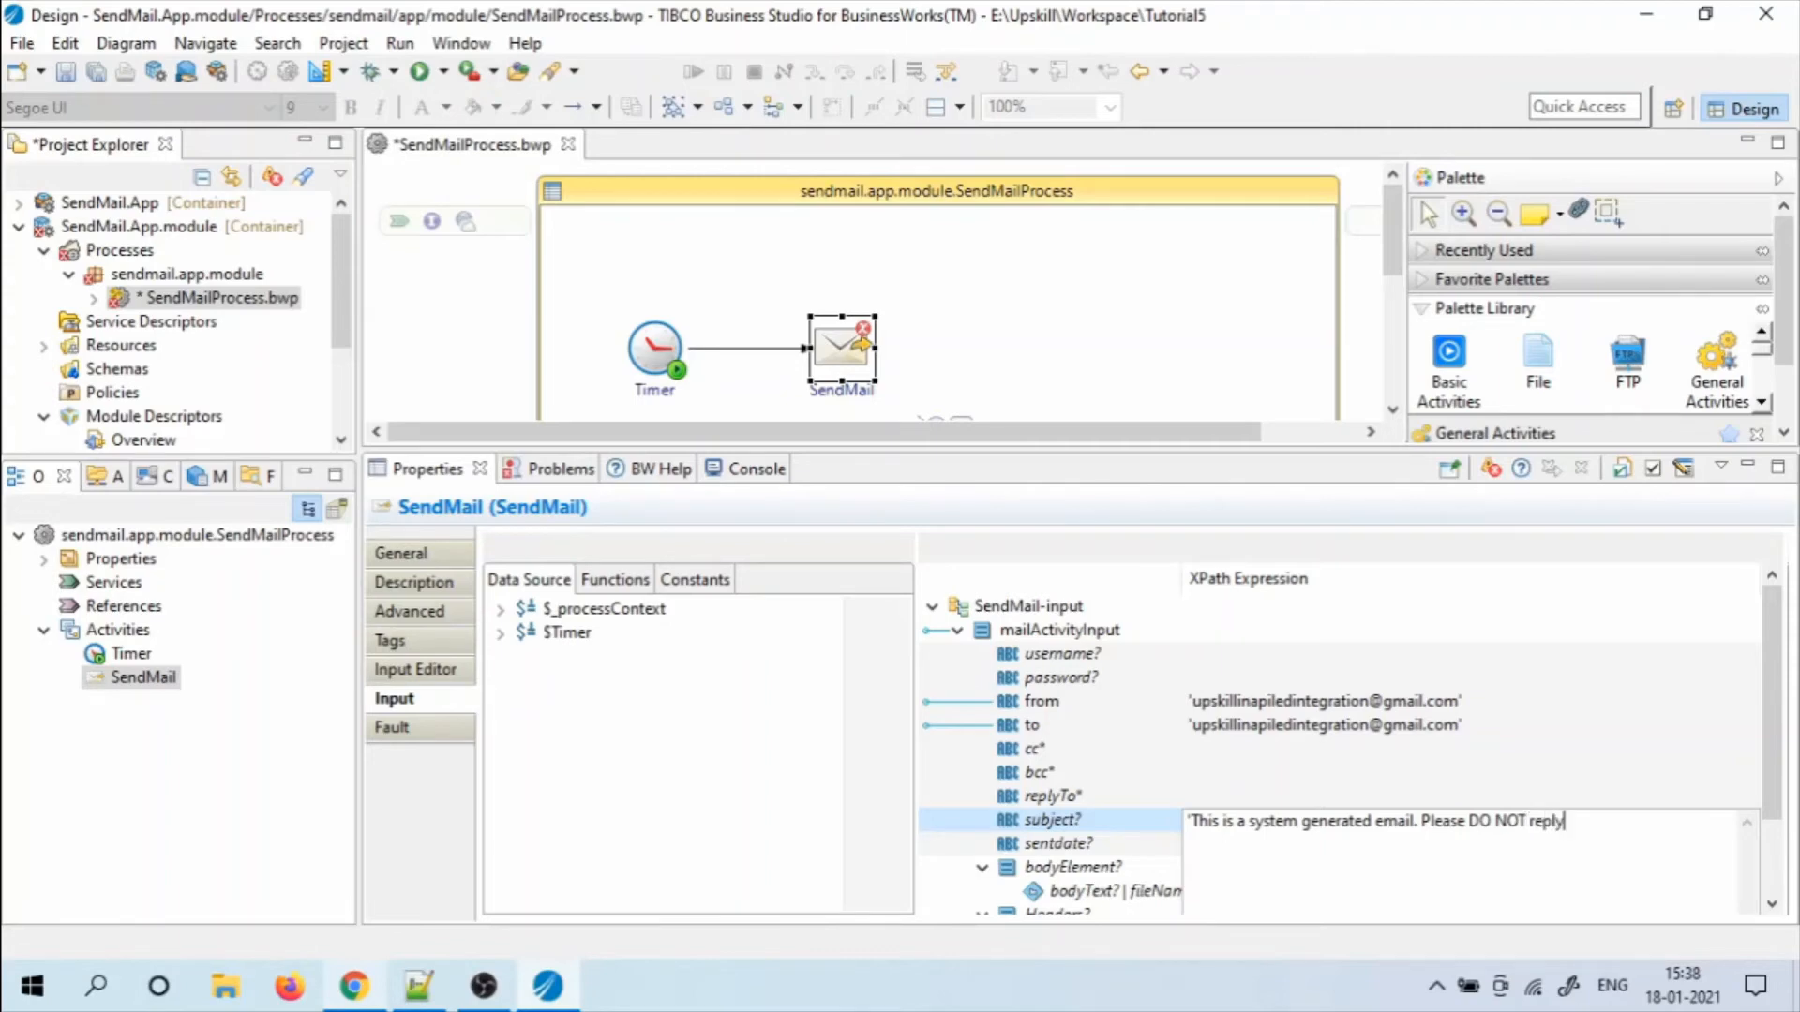
pyautogui.write(".'")
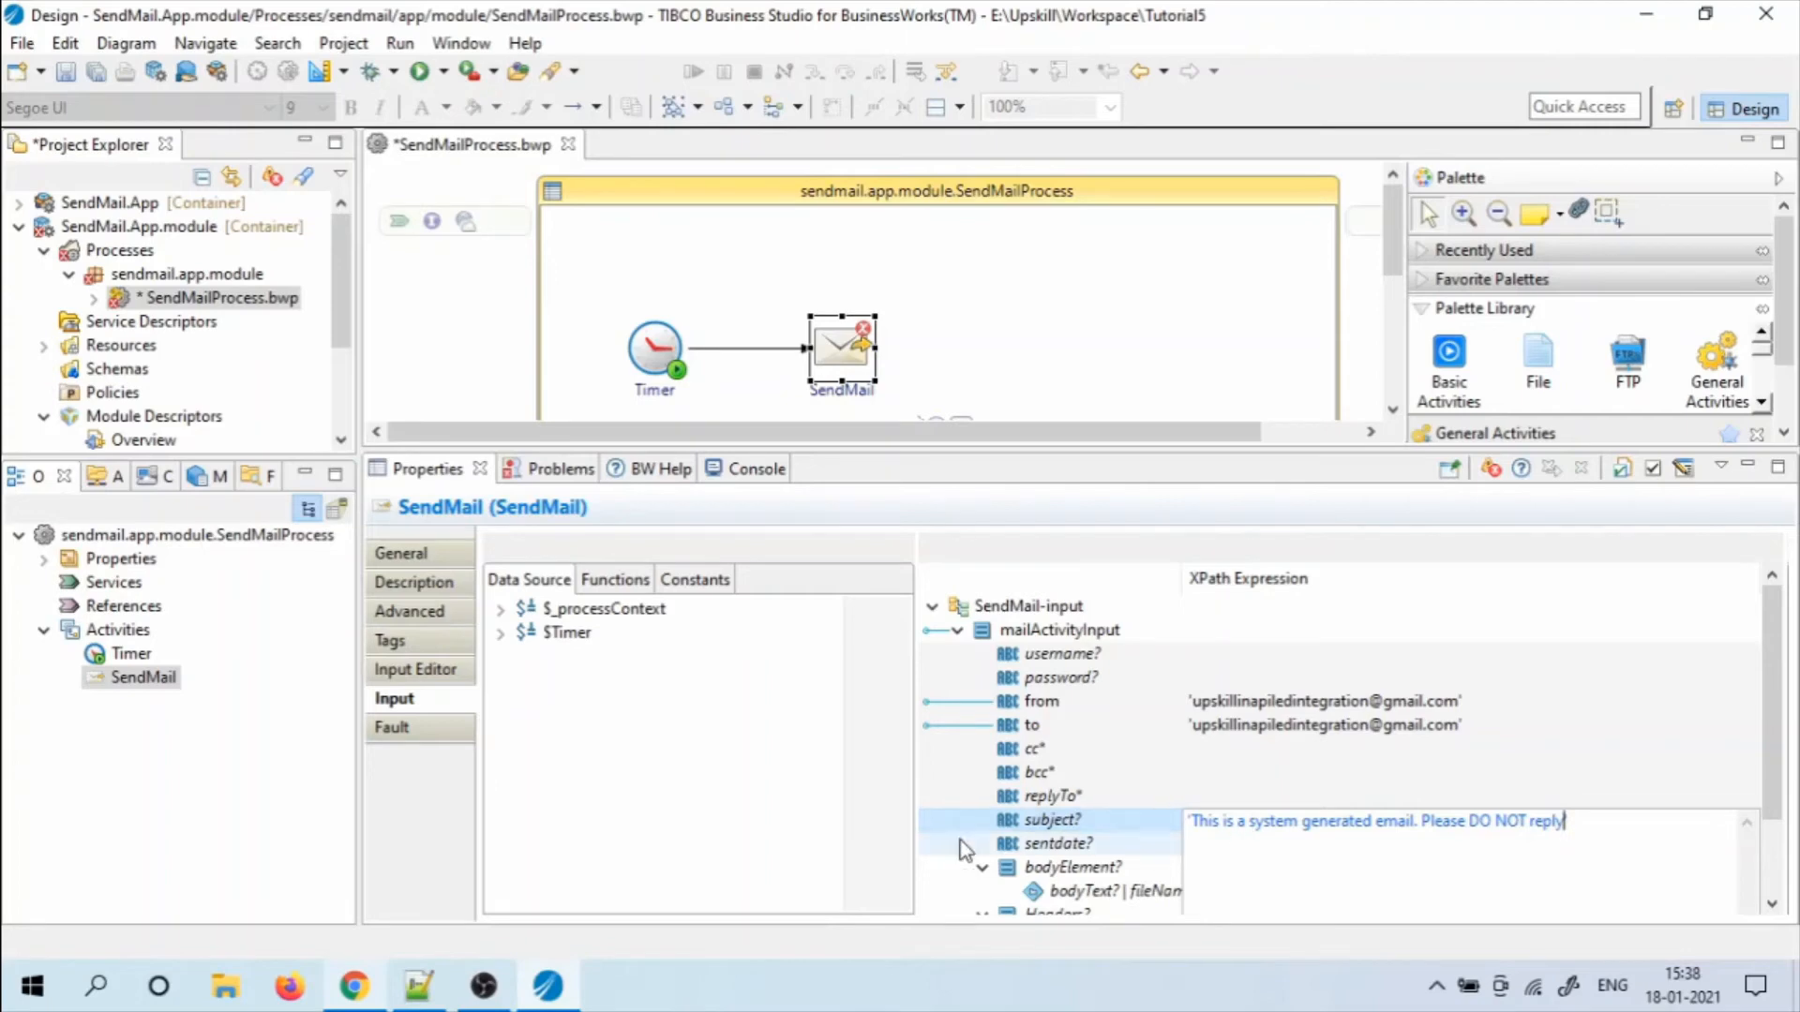
pyautogui.click(1066, 833)
# Map the Timer's Time output to the bodyElement choice as bodyText
pyautogui.scroll(-2, 1064, 830)
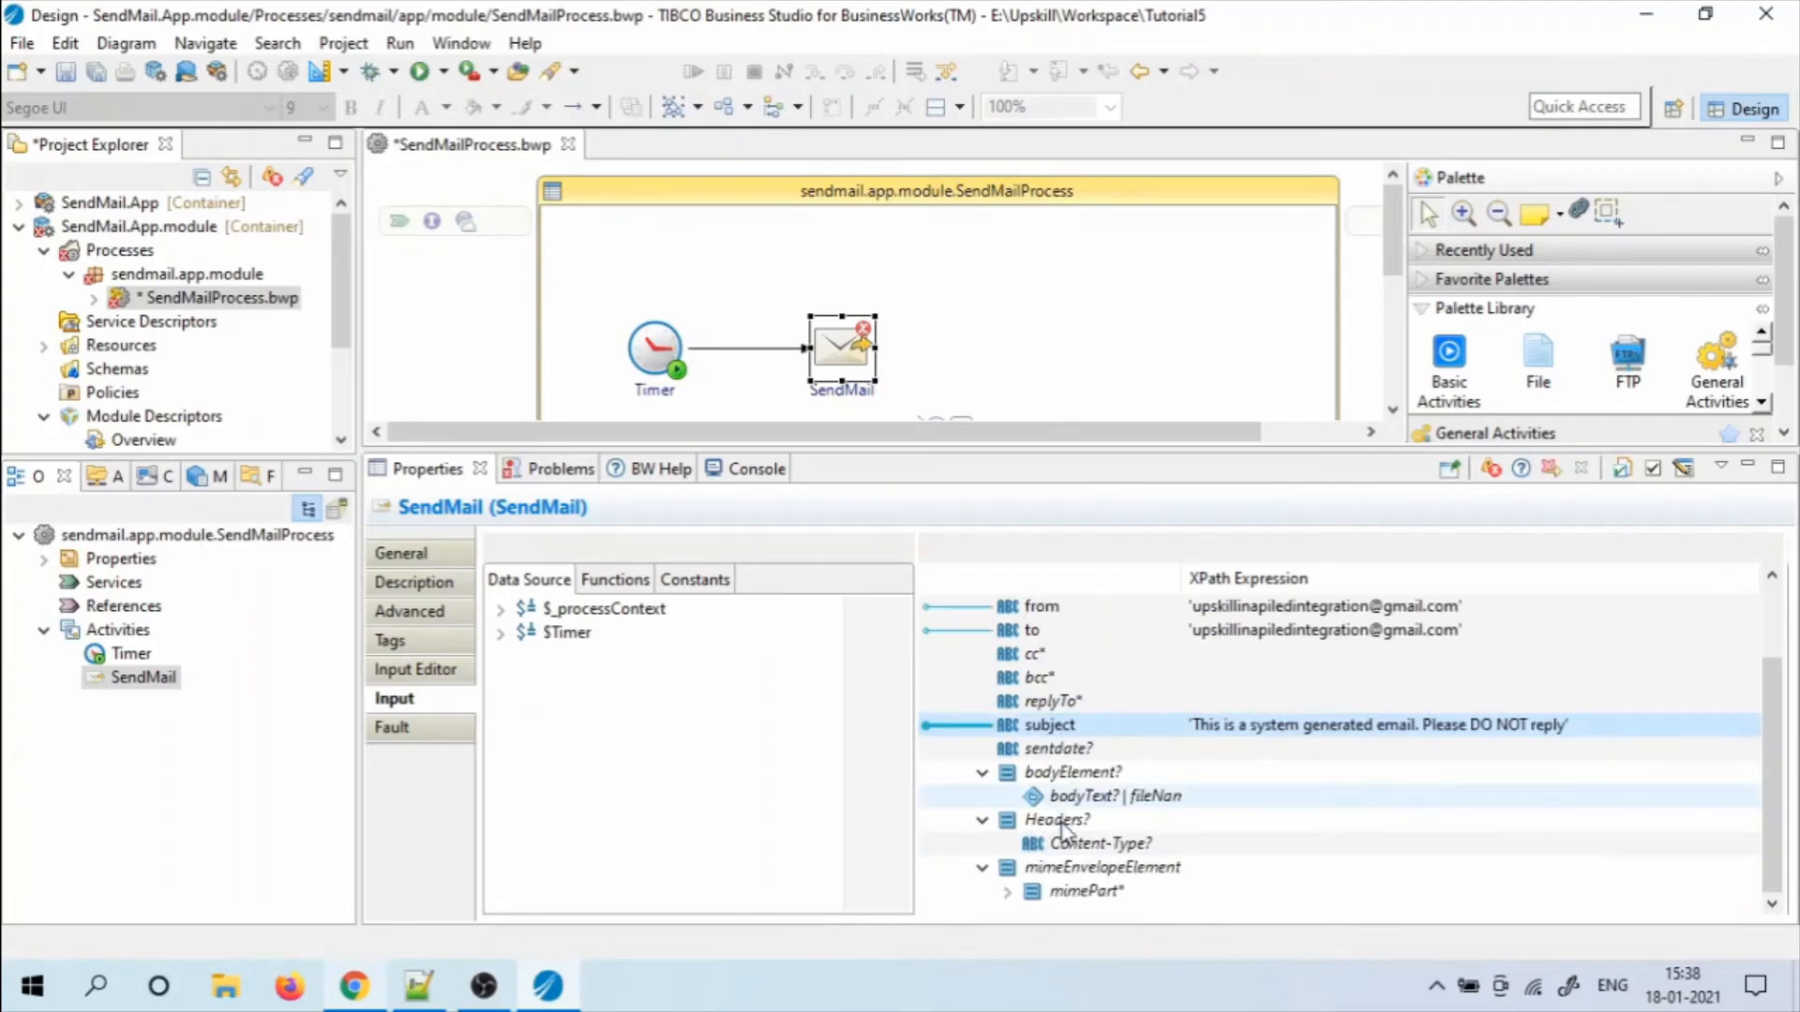
pyautogui.click(1084, 797)
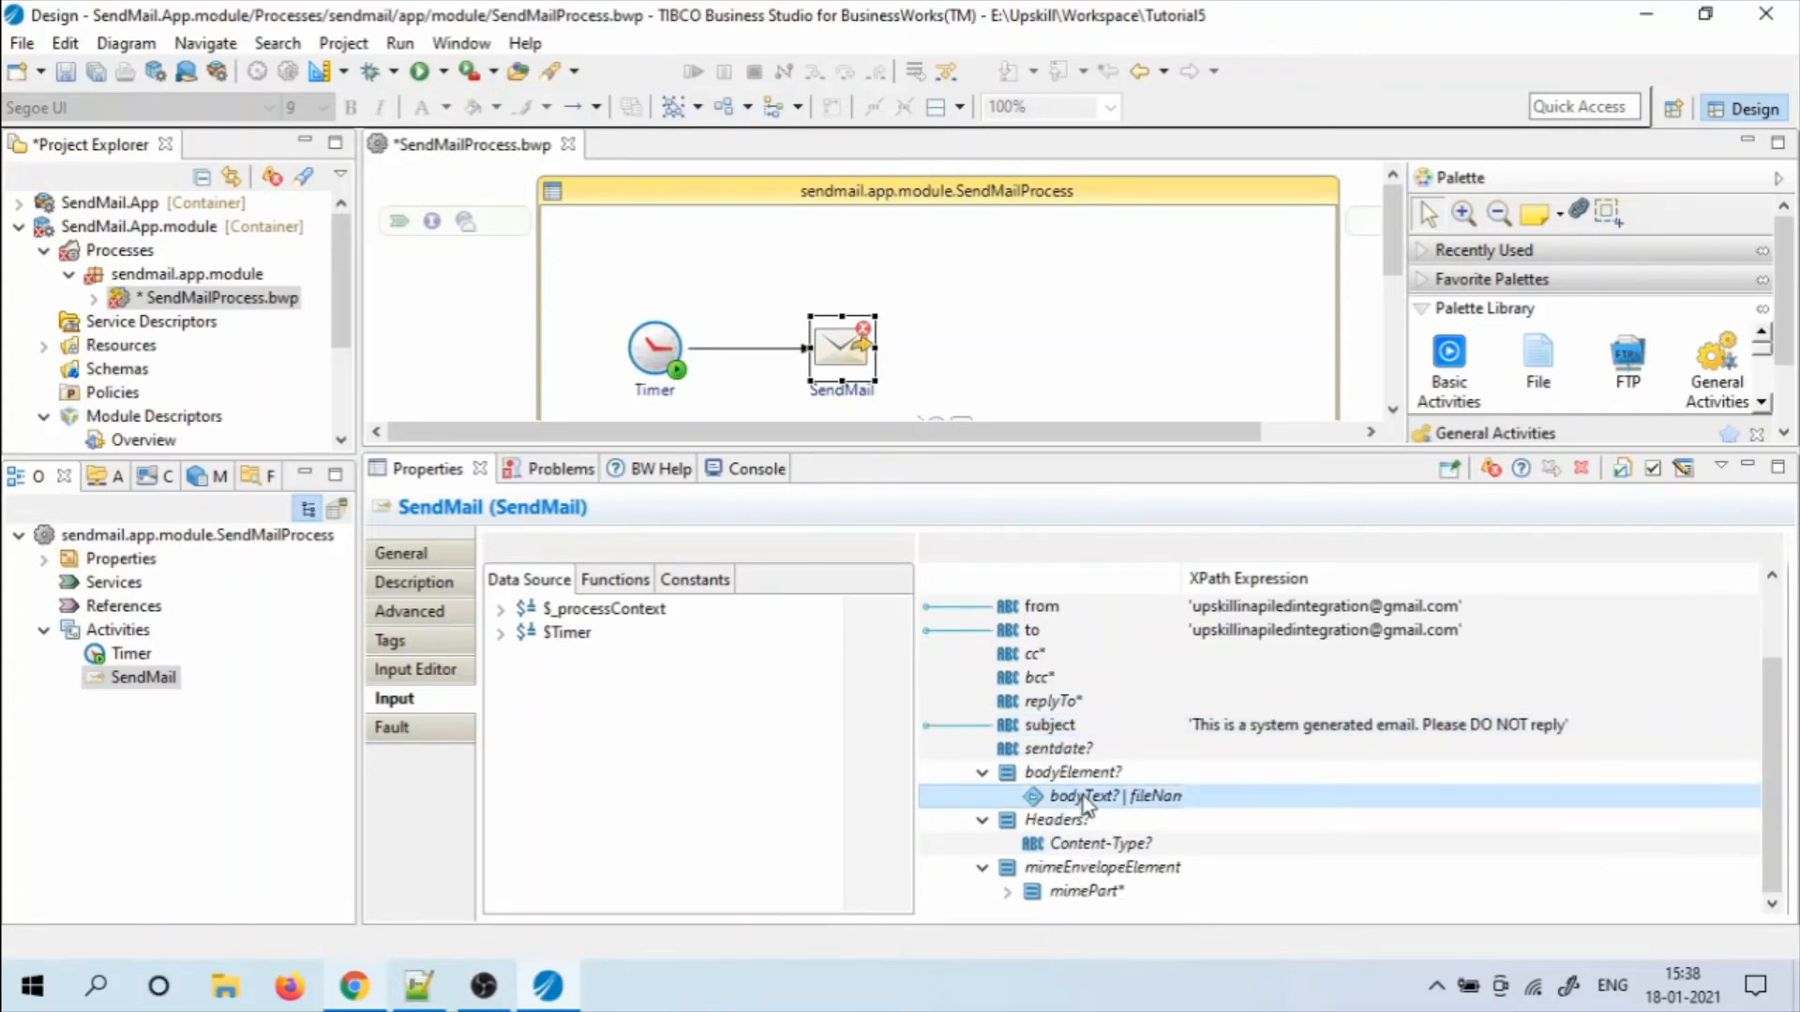
pyautogui.click(501, 633)
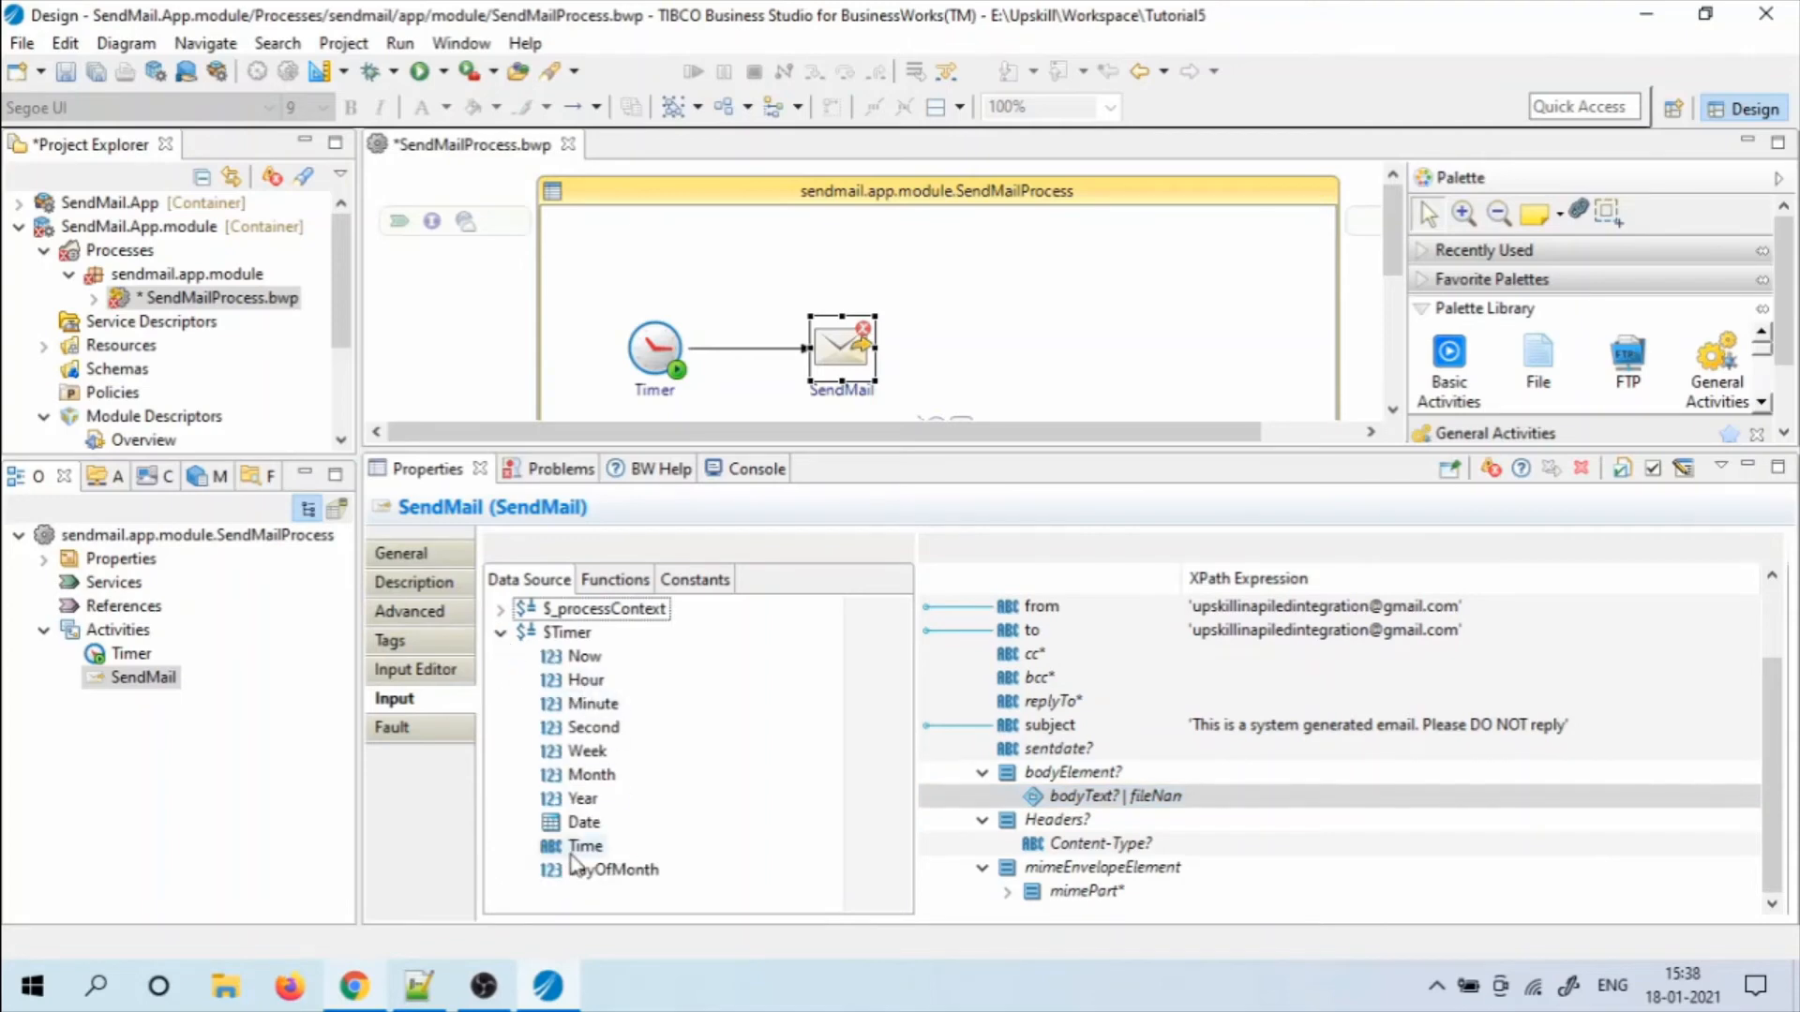
pyautogui.moveTo(581, 846); pyautogui.dragTo(1069, 804)
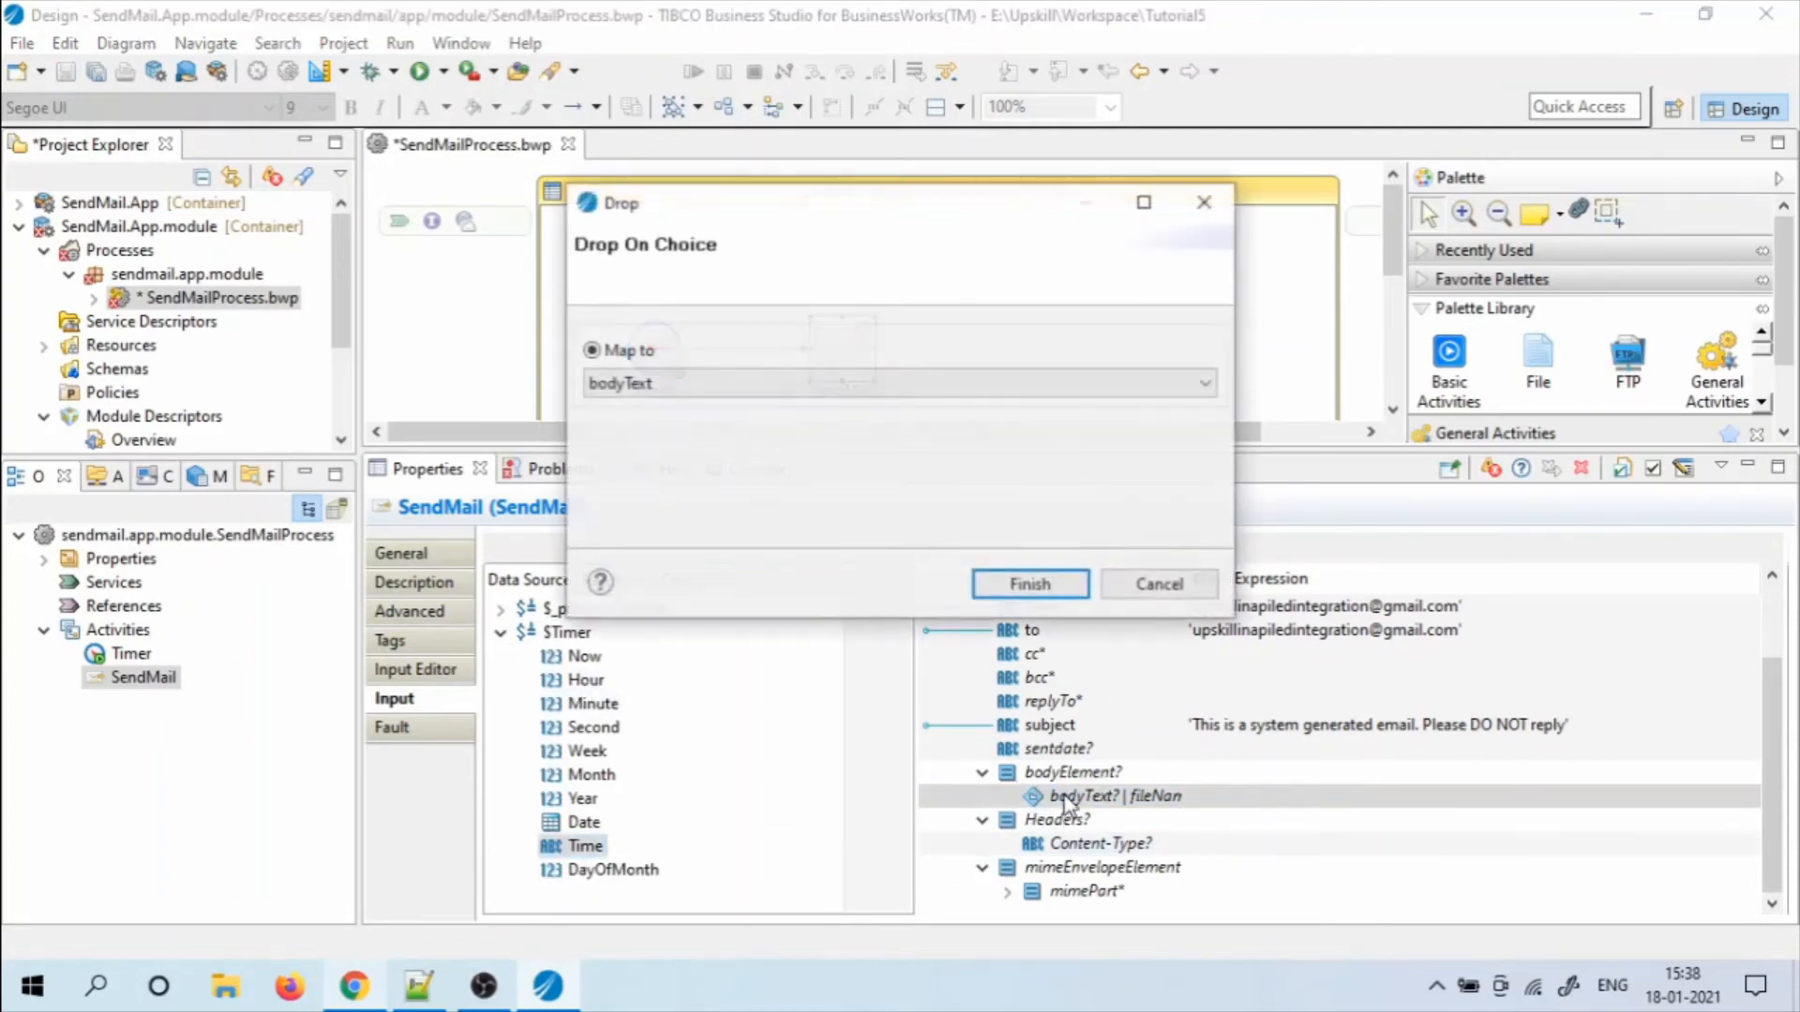
pyautogui.click(751, 383)
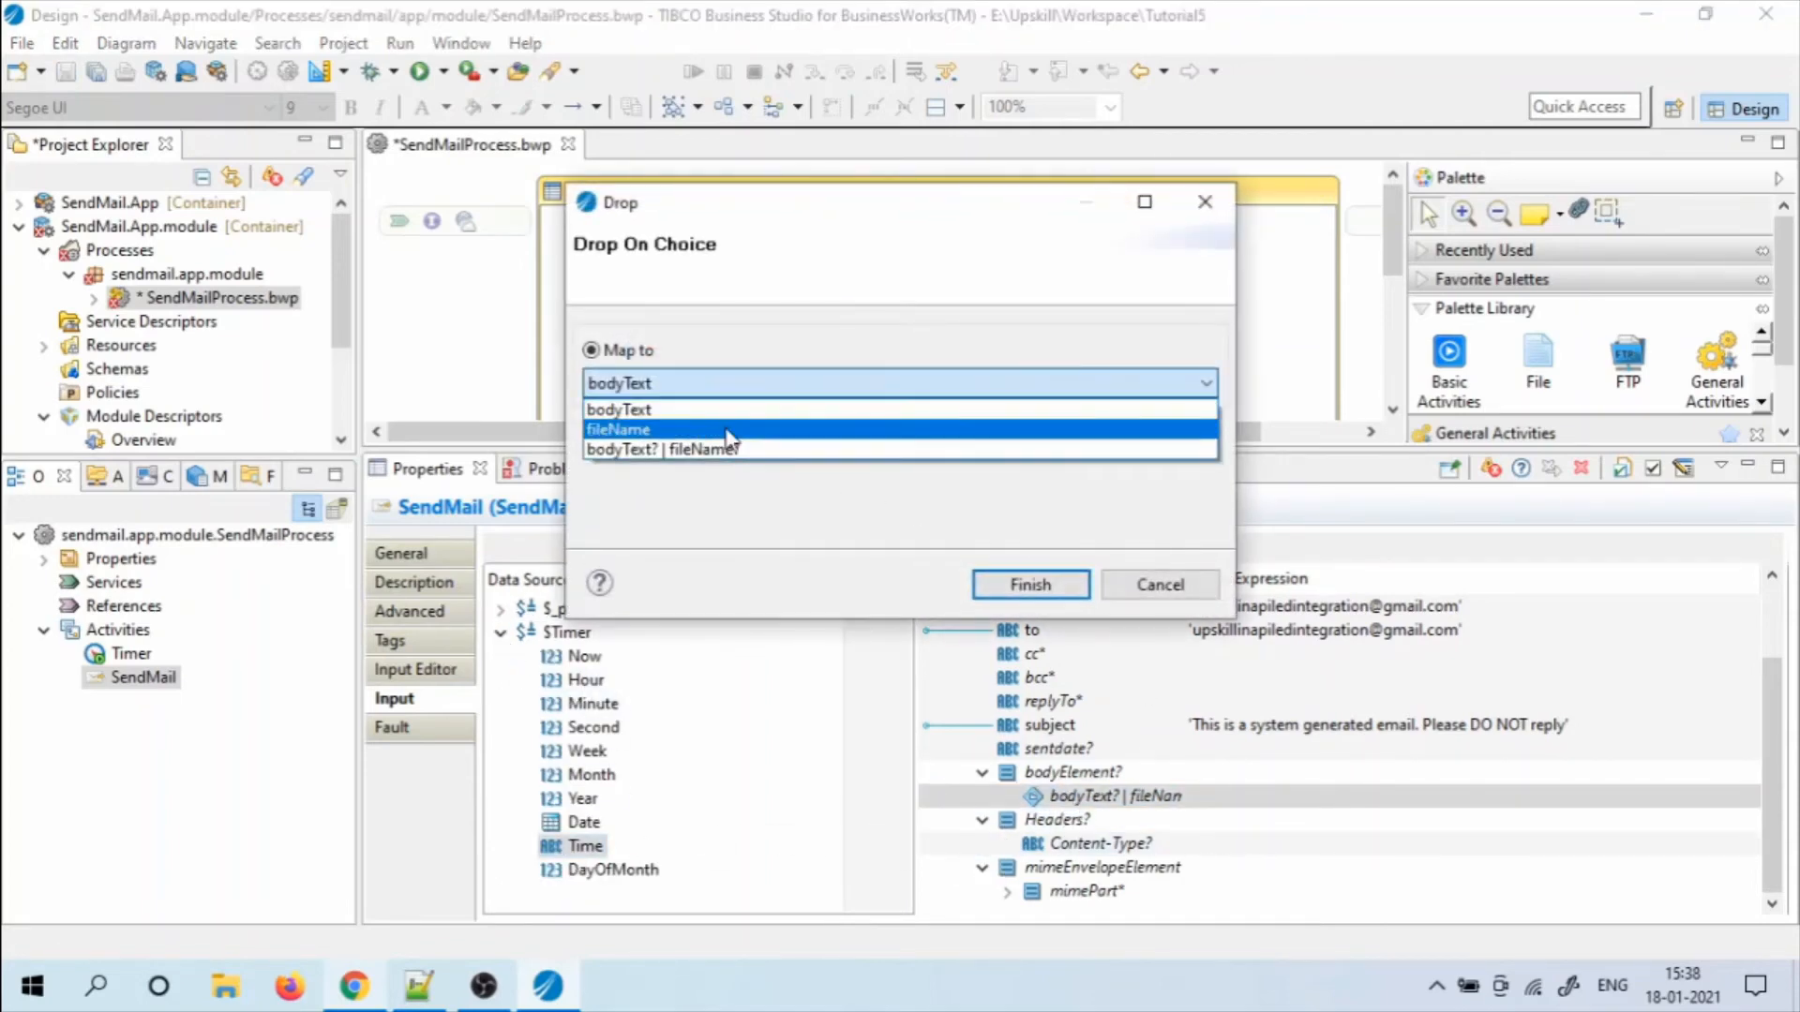
pyautogui.click(723, 410)
pyautogui.click(1029, 584)
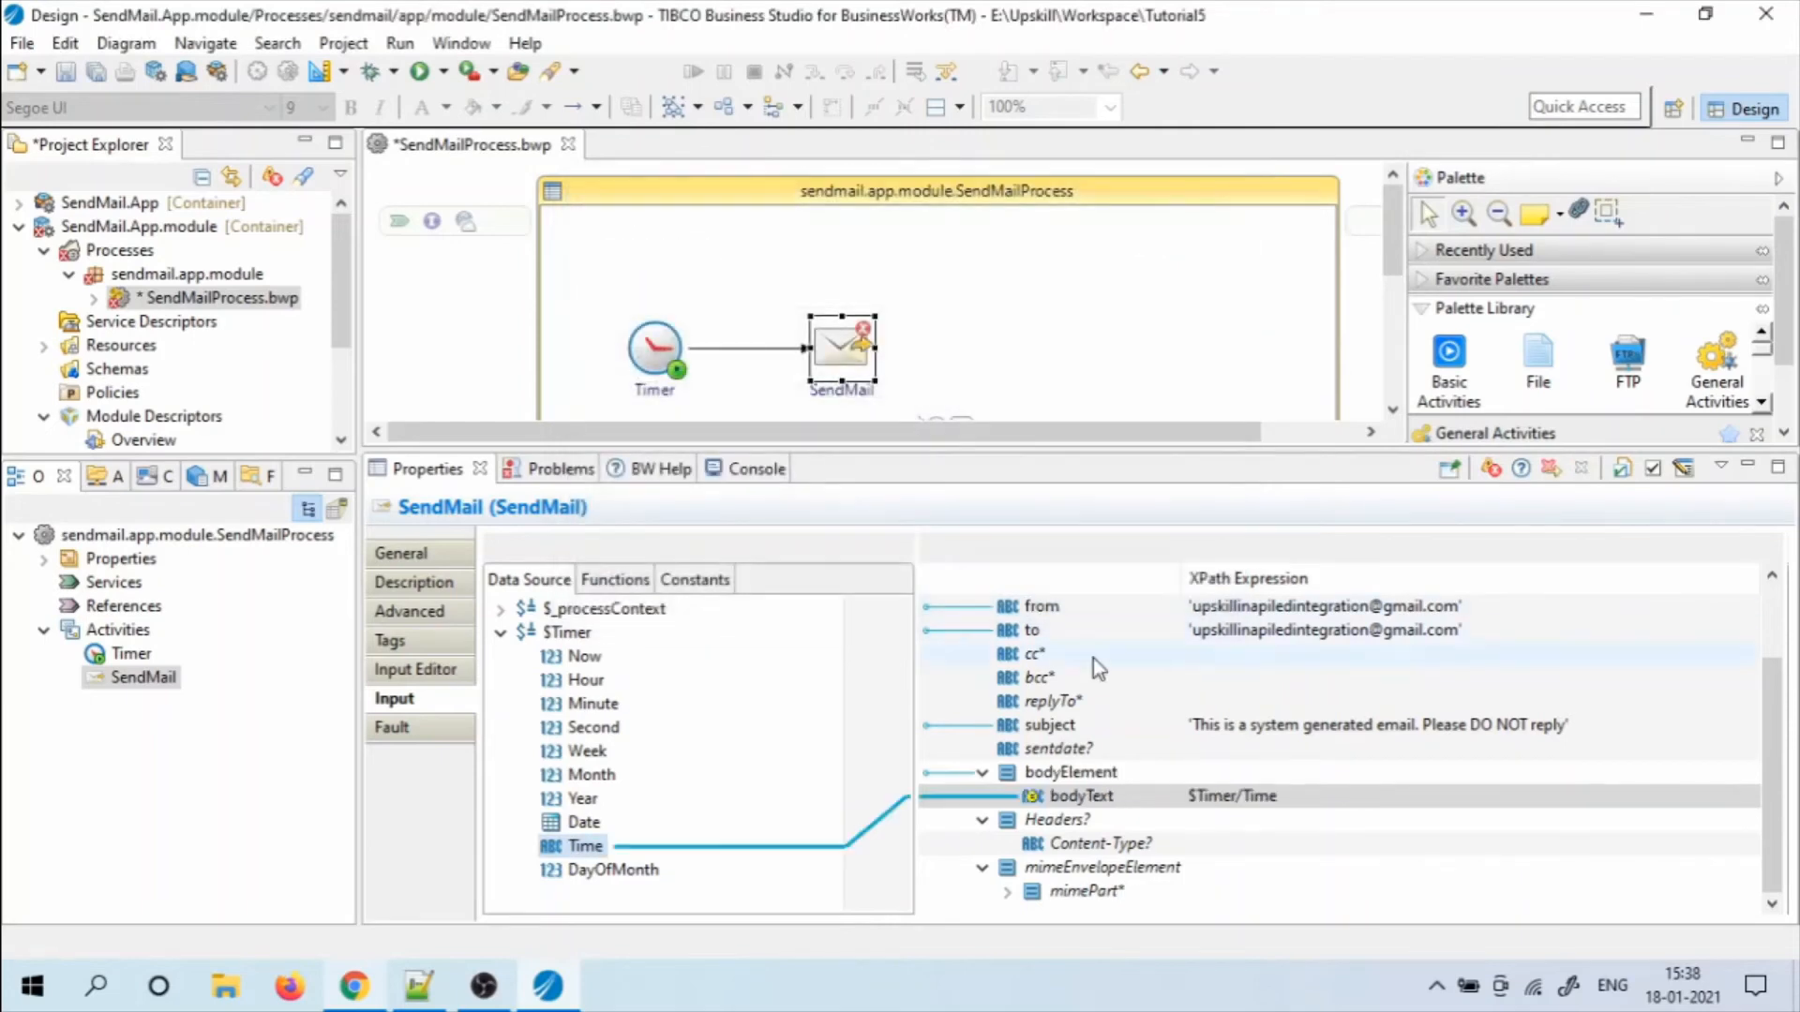
# Replace the bodyText expression with 'Hello! You have received a new email' in single quotes
pyautogui.click(1218, 796)
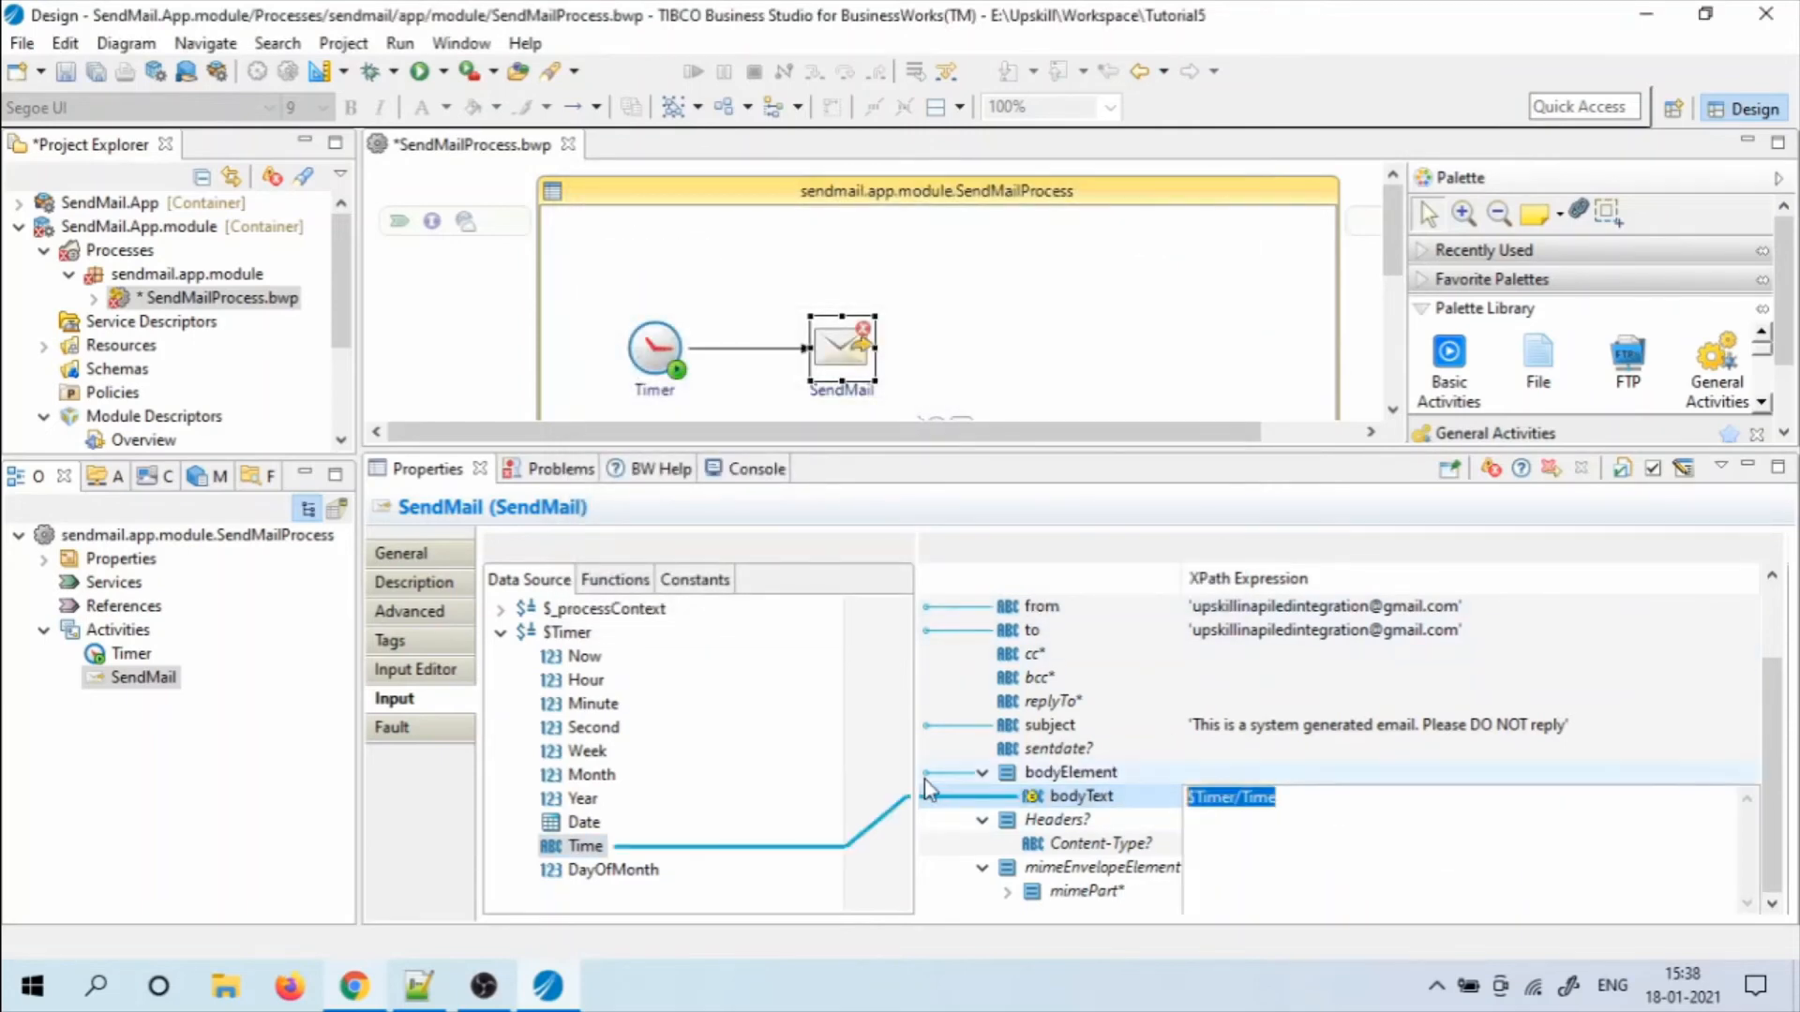
pyautogui.write("'H")
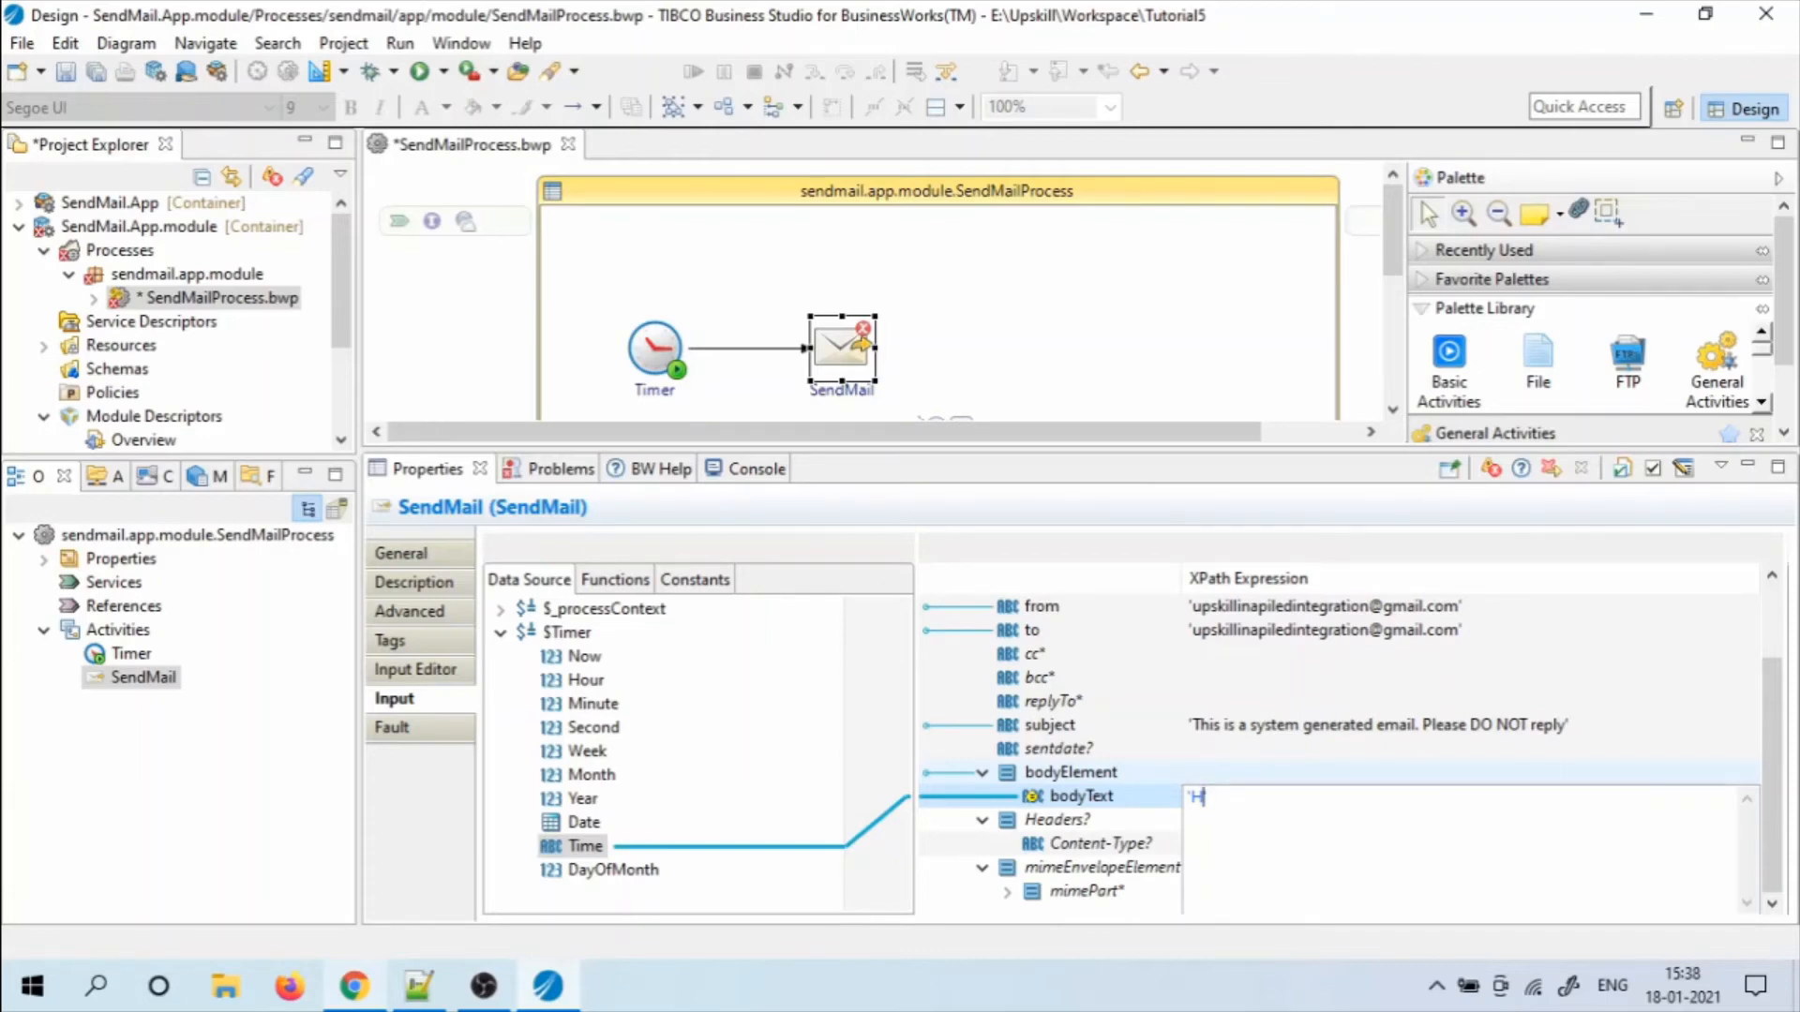
pyautogui.write('ello! You')
pyautogui.write('ha')
pyautogui.write('ve e')
pyautogui.write('eceived a ')
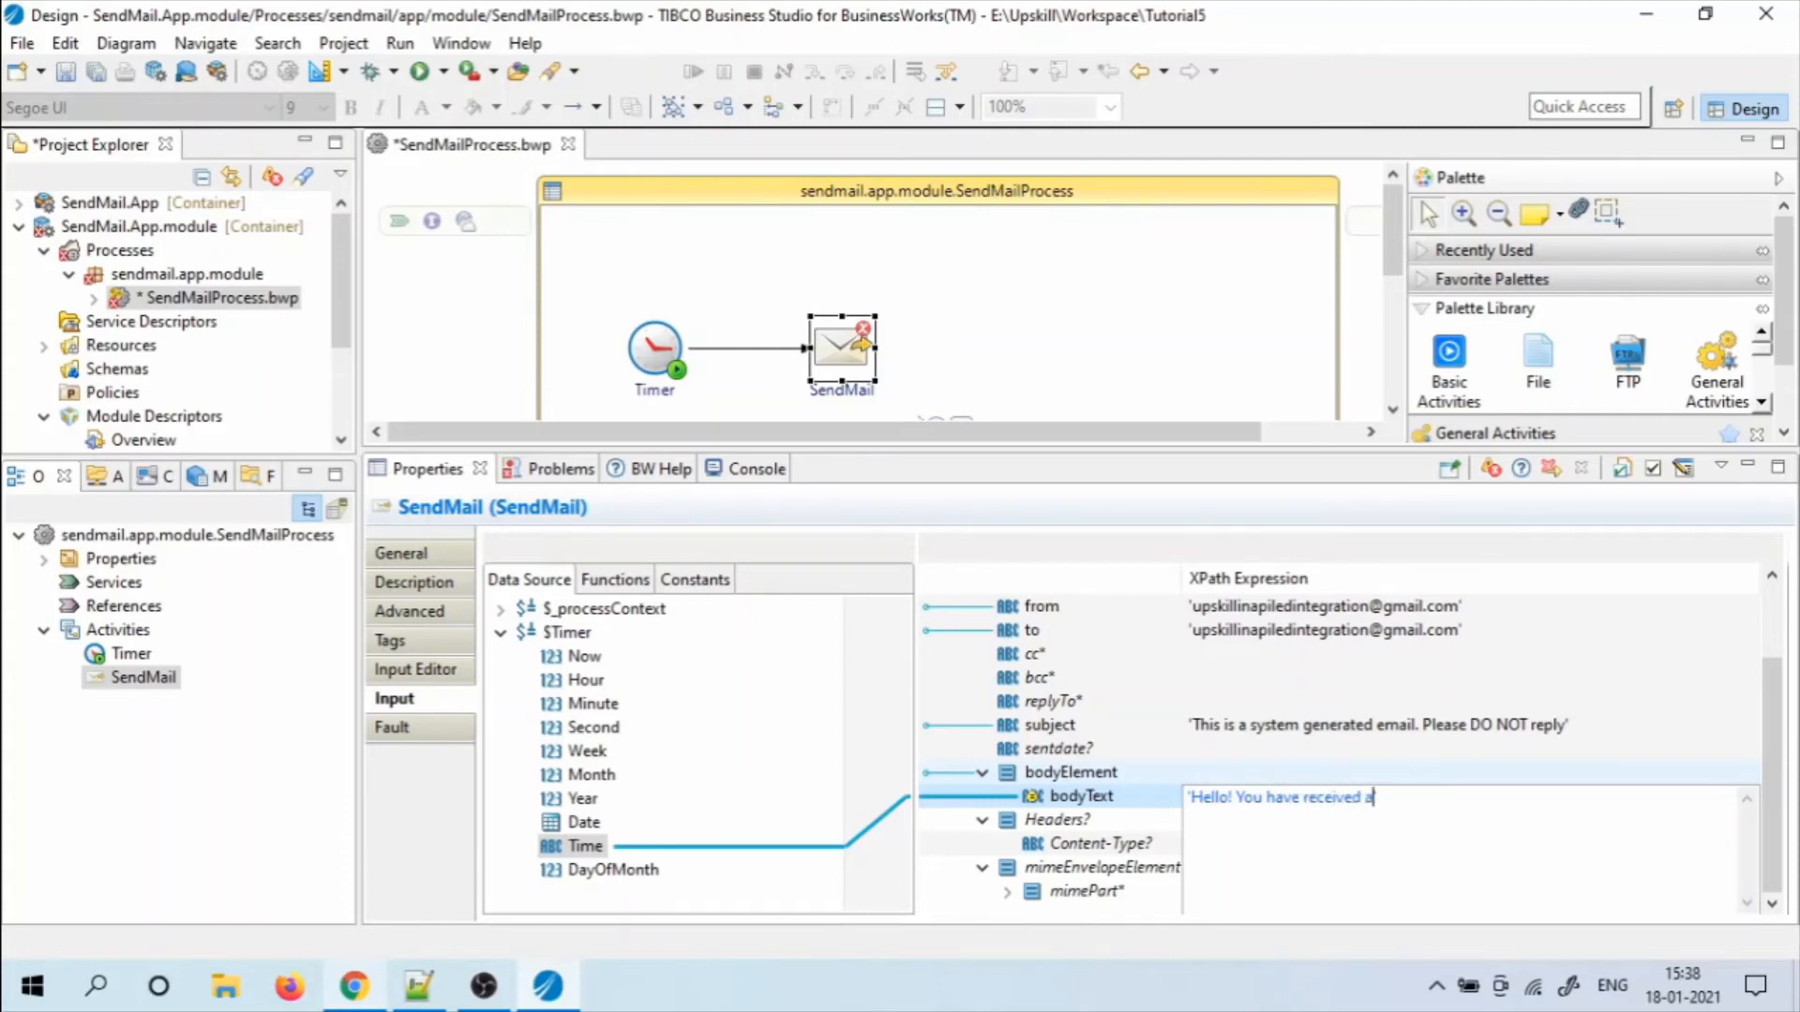
pyautogui.write('new email')
pyautogui.press('Return')
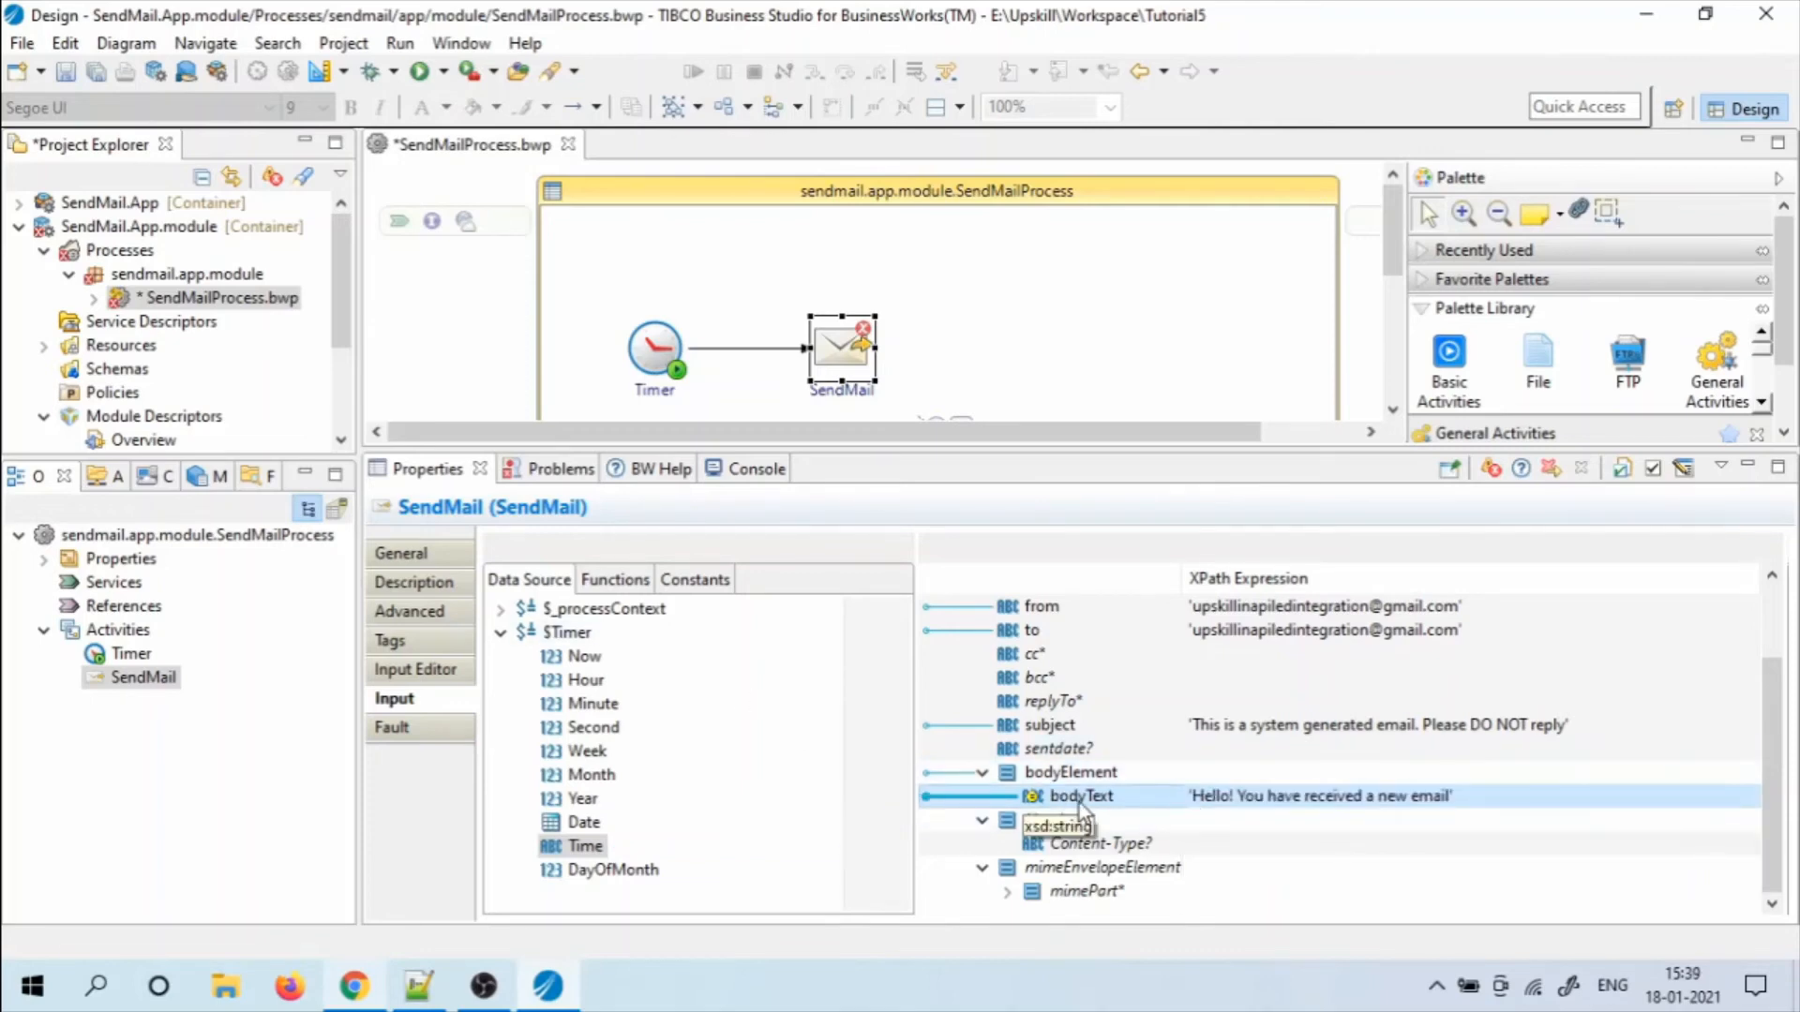
# Expand the mimePart headers, widen the element column and set content-disposition to '*;filename=filename'
pyautogui.click(1006, 890)
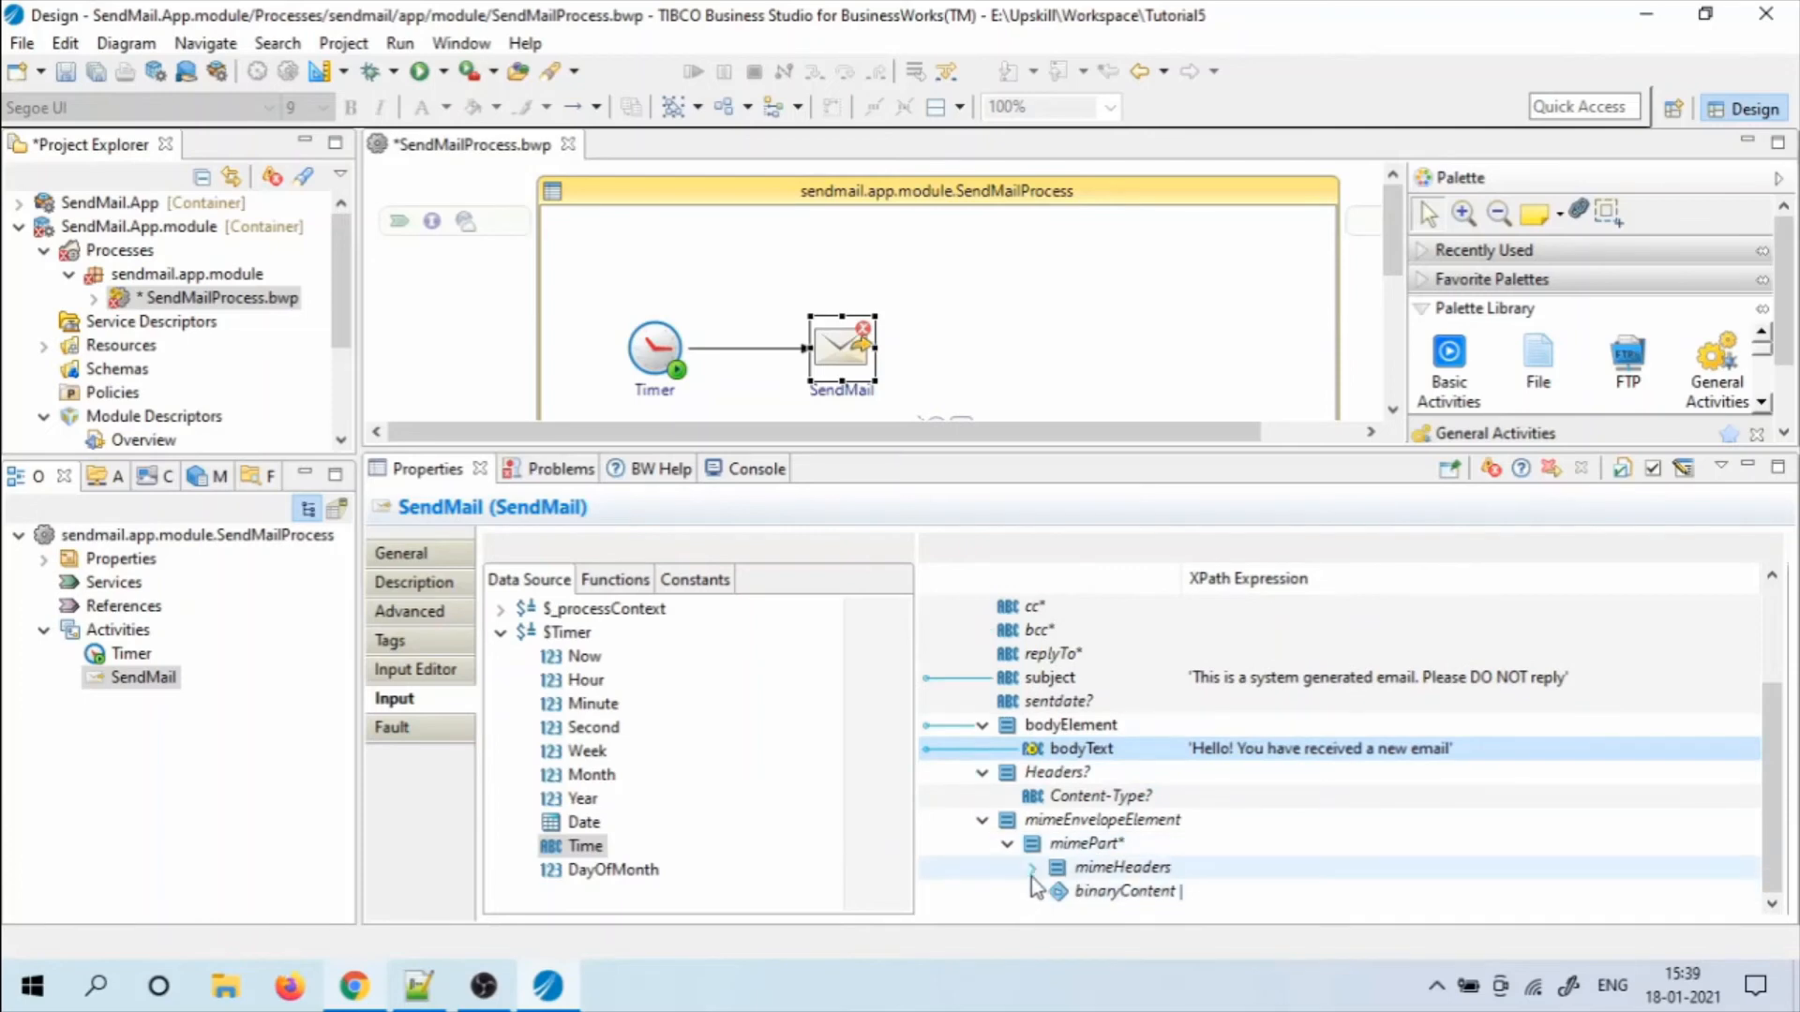
pyautogui.click(1032, 866)
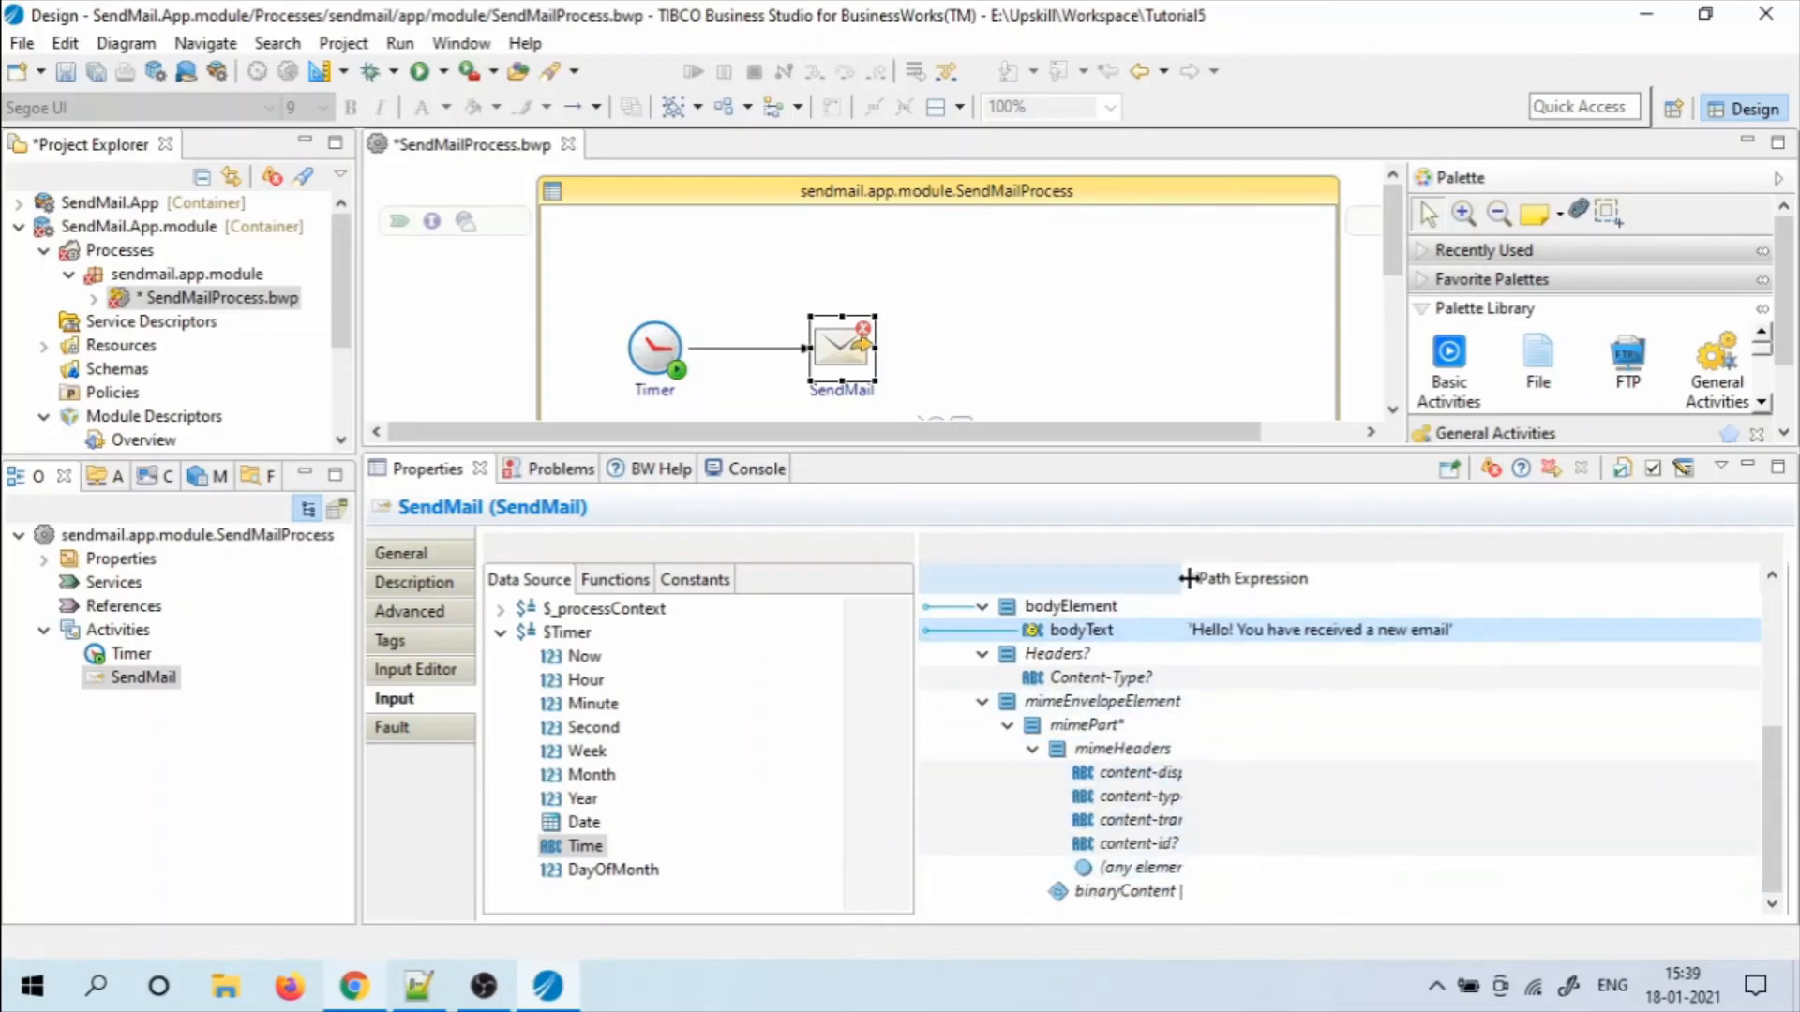
pyautogui.moveTo(1183, 578); pyautogui.dragTo(1350, 580)
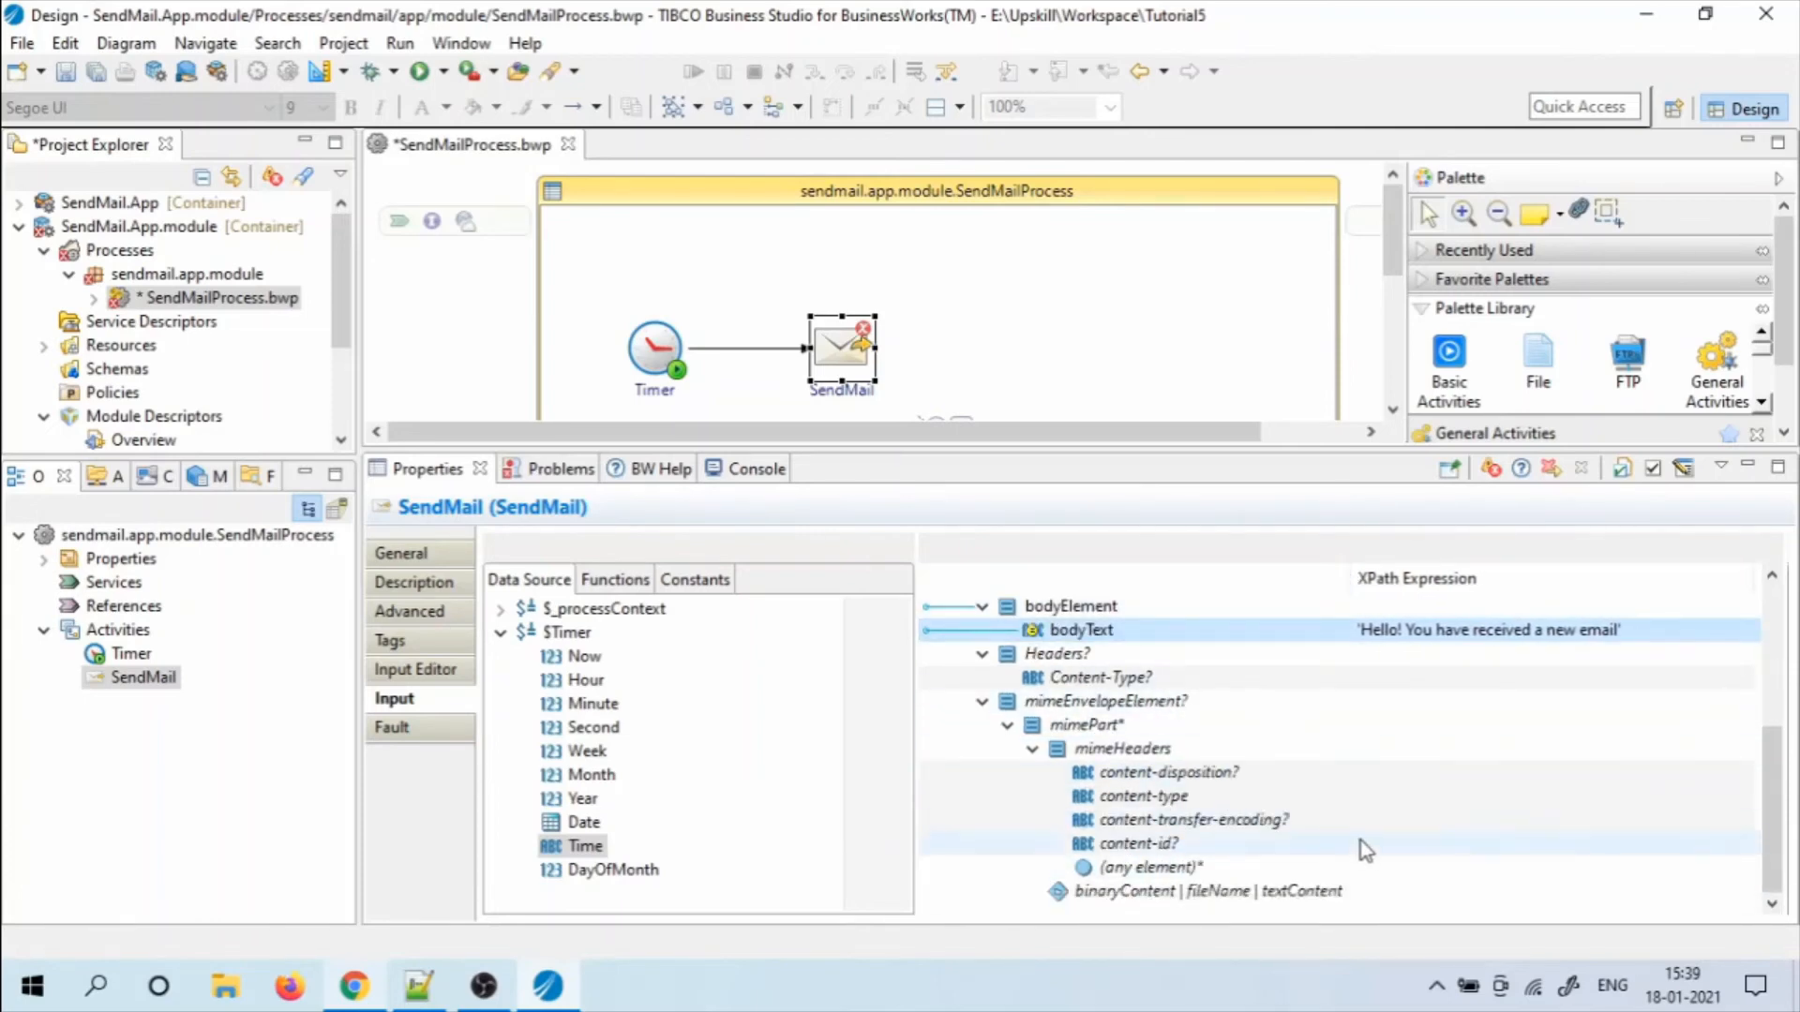
pyautogui.click(1367, 774)
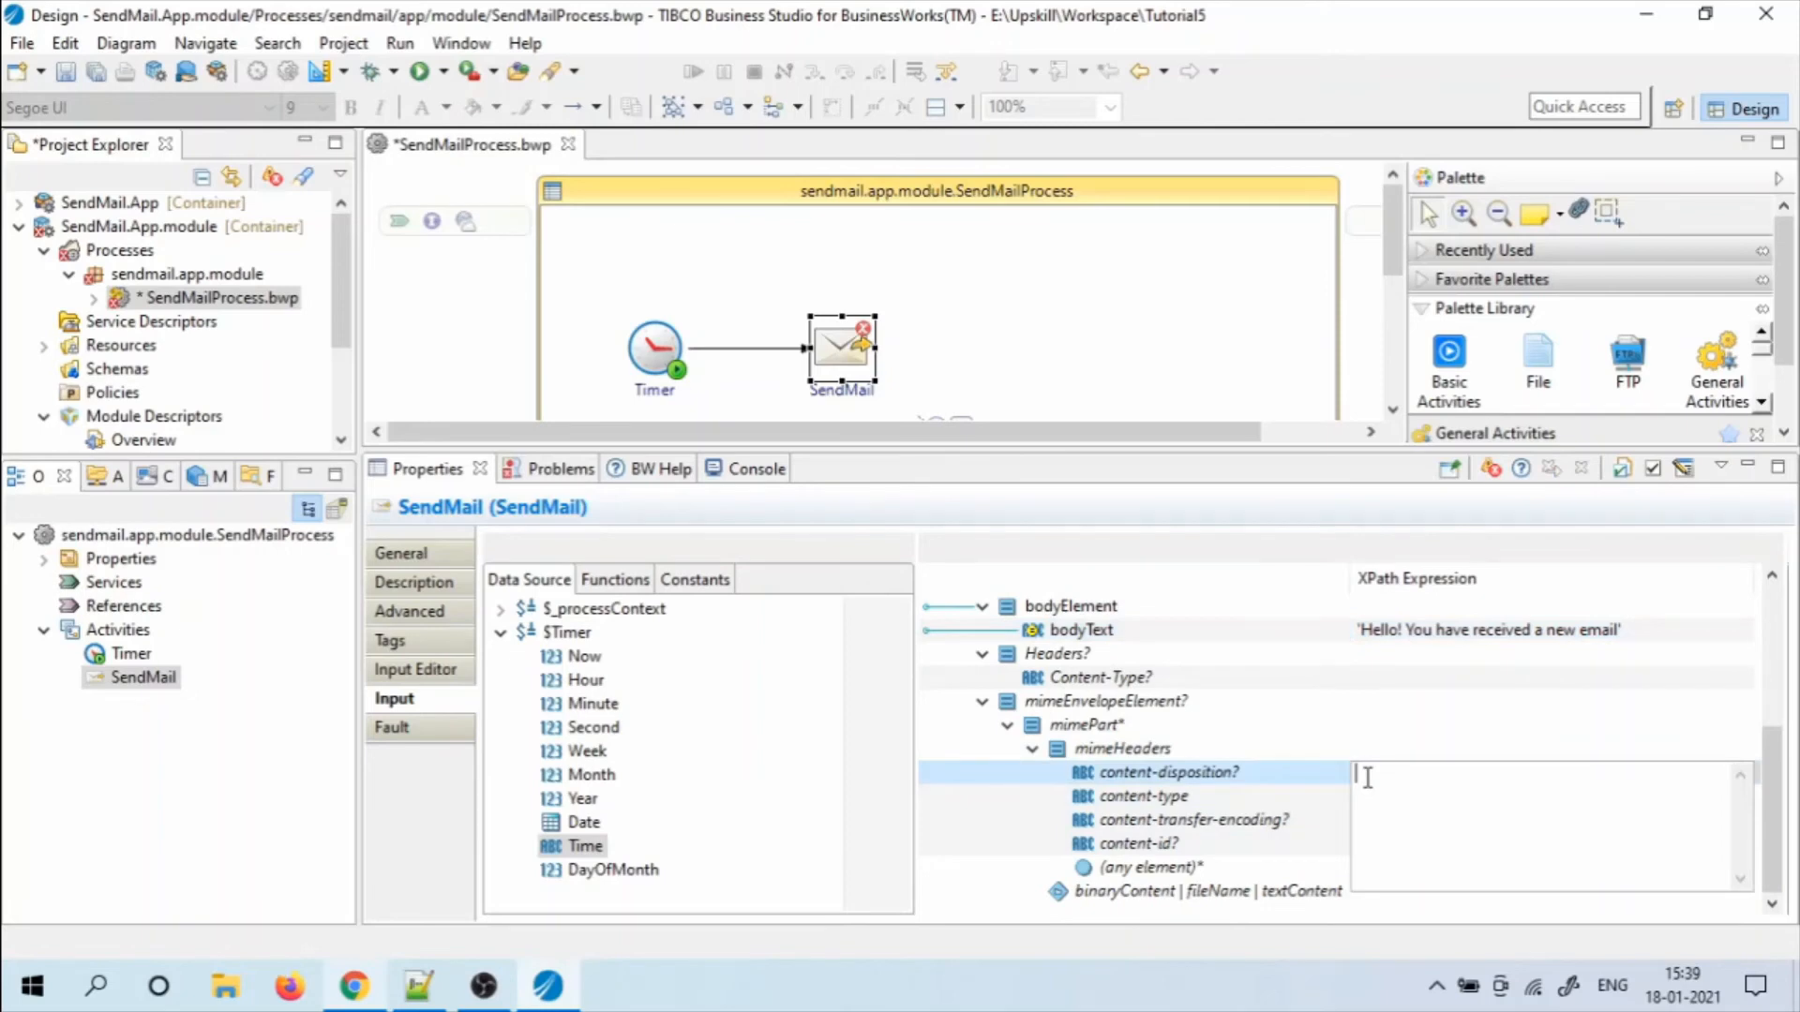
pyautogui.write("'*;filename=filename'")
# Set the content-type of the mime headers to 'text/plain'
pyautogui.click(1176, 798)
pyautogui.click(1405, 799)
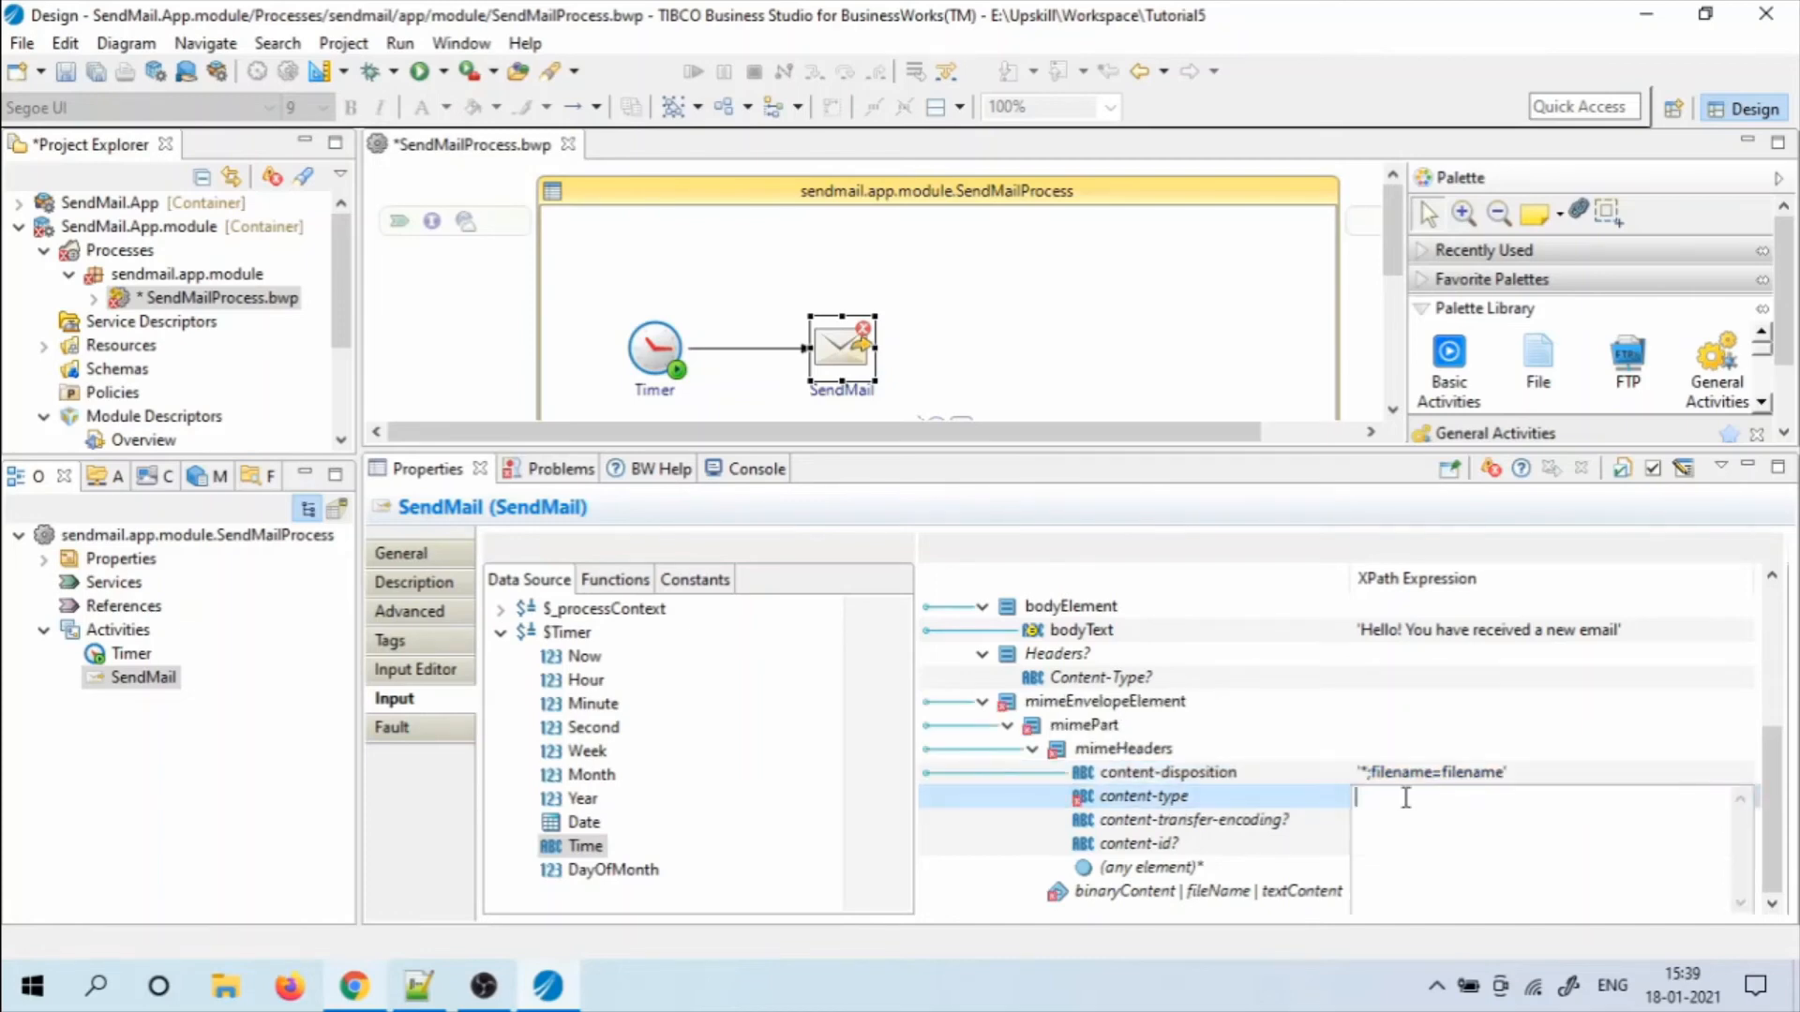
pyautogui.write("'te")
pyautogui.write("xt/plain'")
pyautogui.press('Return')
# Map the Timer's Time output to the mimePart content choice as fileName
pyautogui.click(1135, 903)
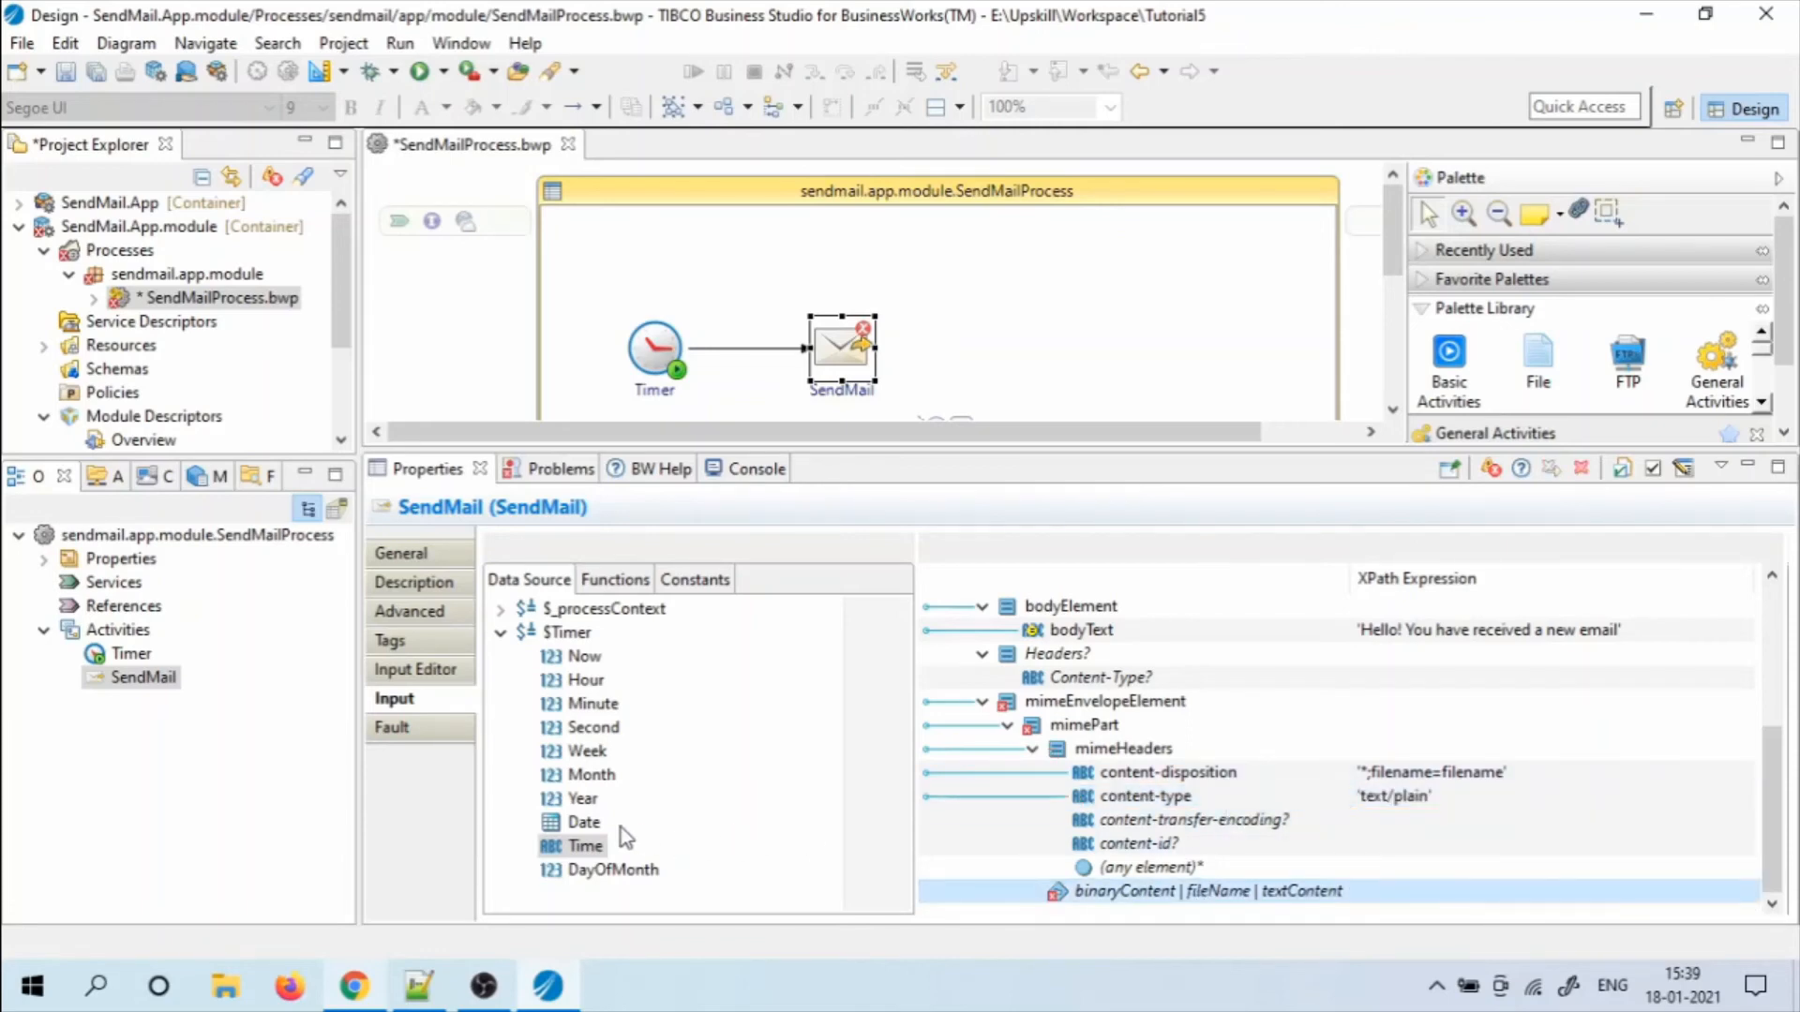
pyautogui.moveTo(591, 847); pyautogui.dragTo(1125, 890)
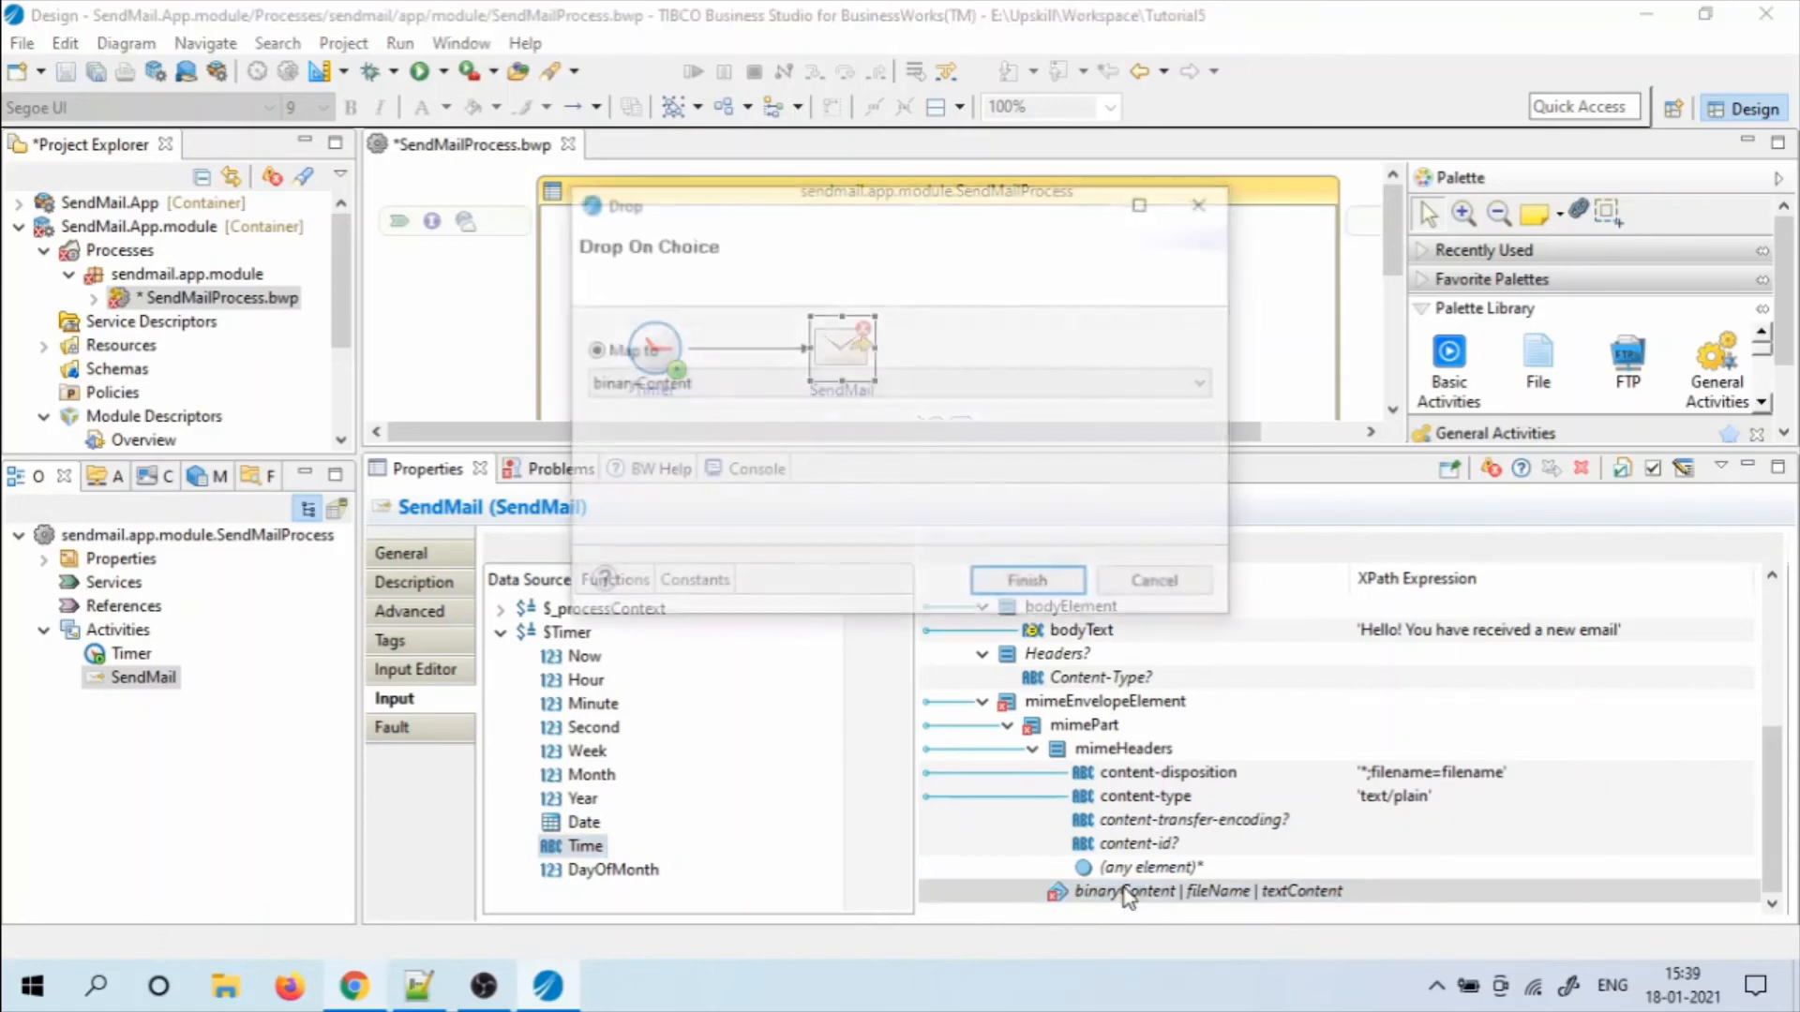
pyautogui.click(691, 384)
pyautogui.click(691, 425)
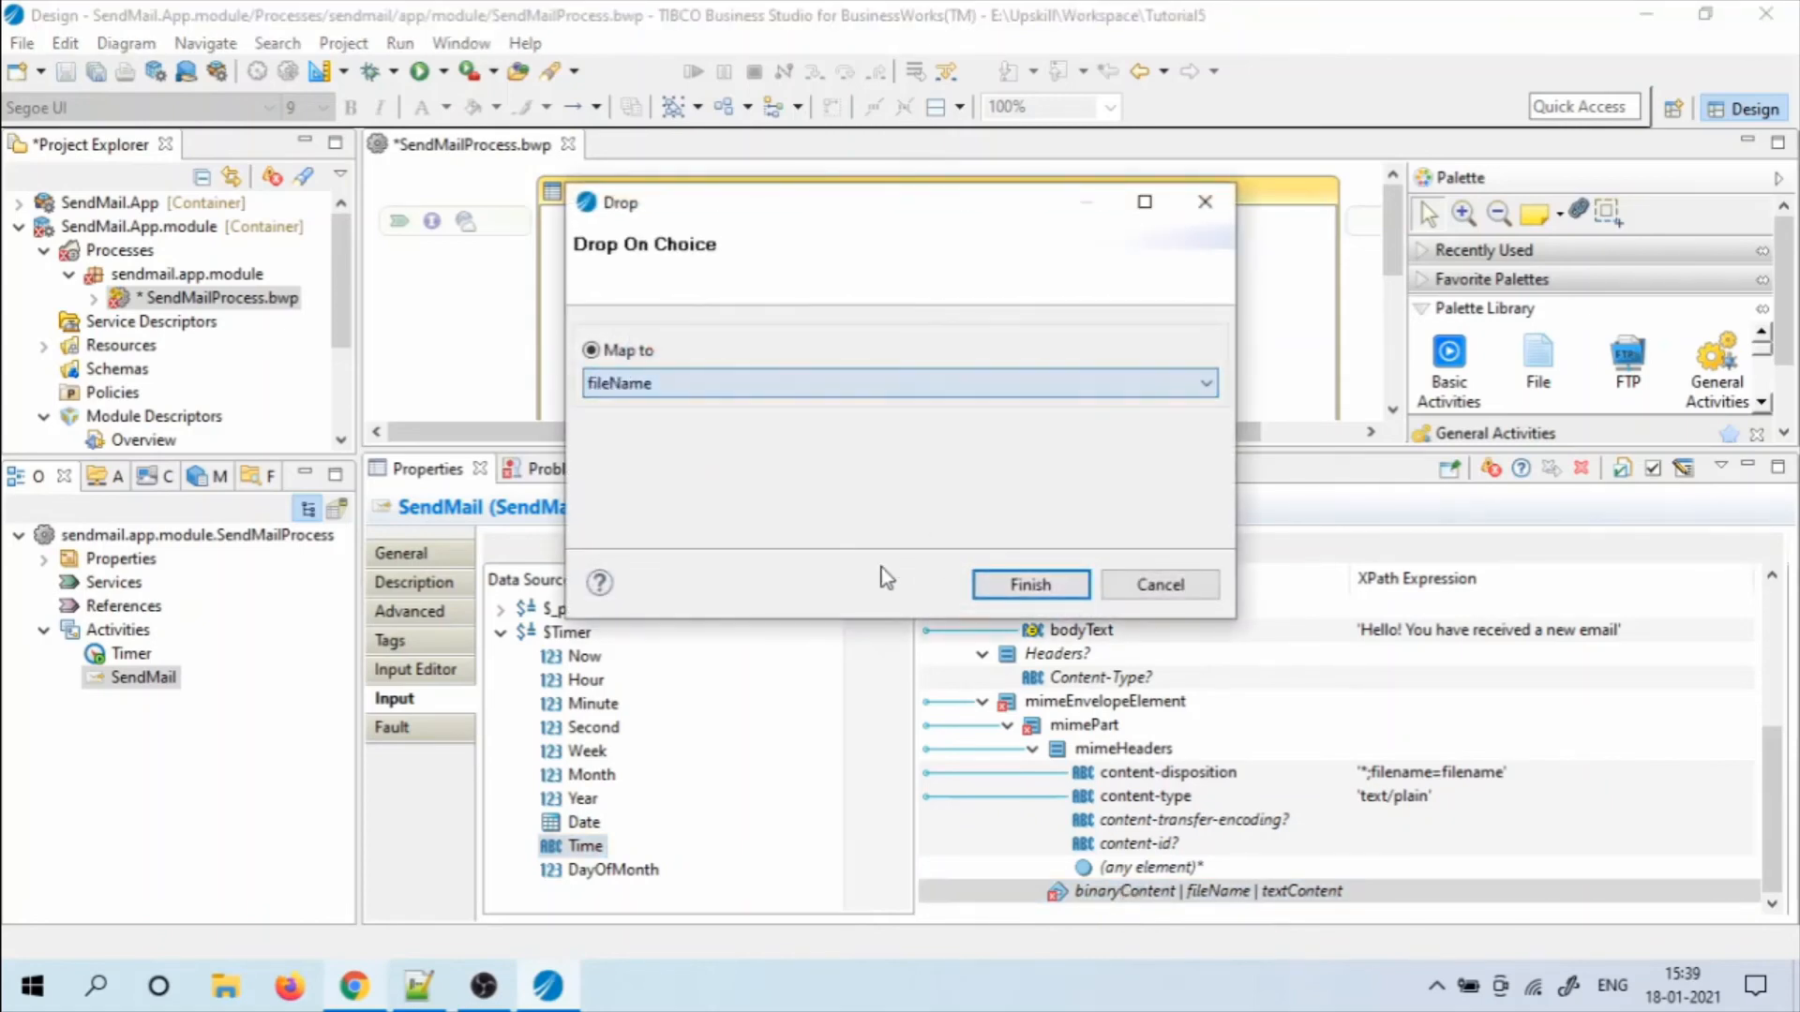
pyautogui.click(1043, 585)
# Replace the fileName expression with the path E:\Upskill\Videos\TIBCO\Bw6\Tutorial 5\attach.txt, copied from Upskill.txt in Notepad++
pyautogui.click(1452, 893)
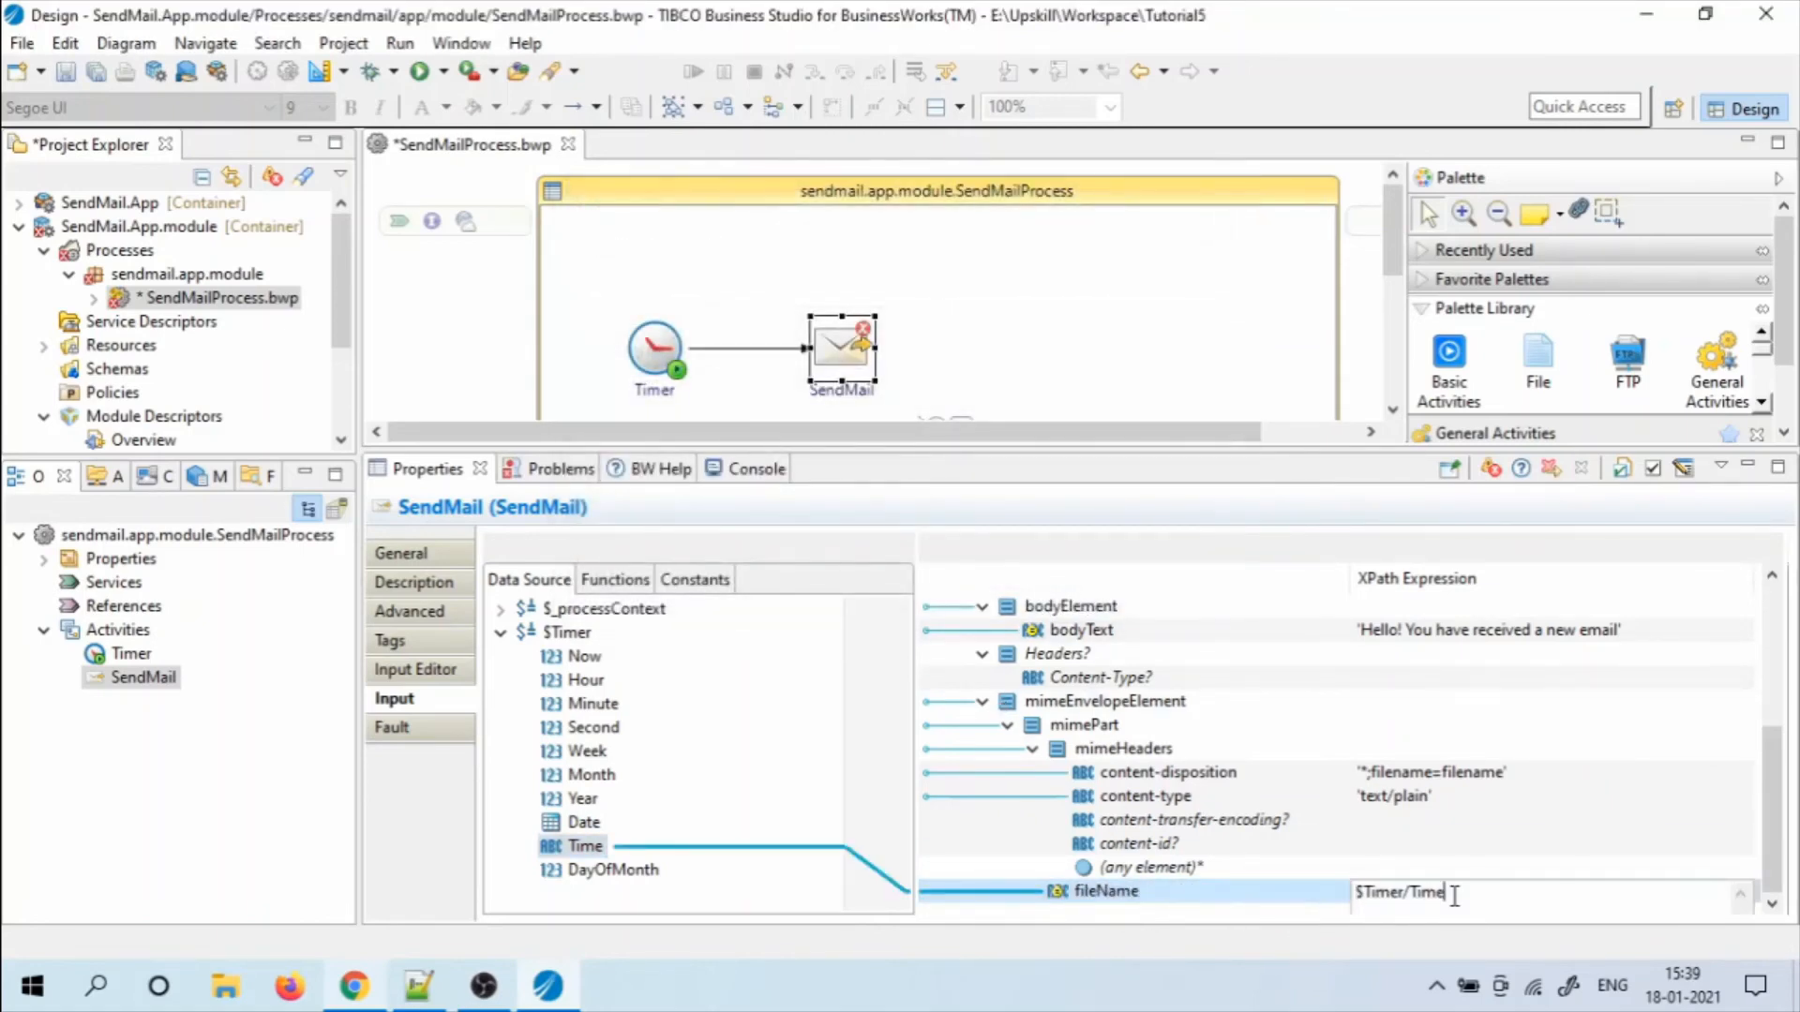
pyautogui.click(418, 986)
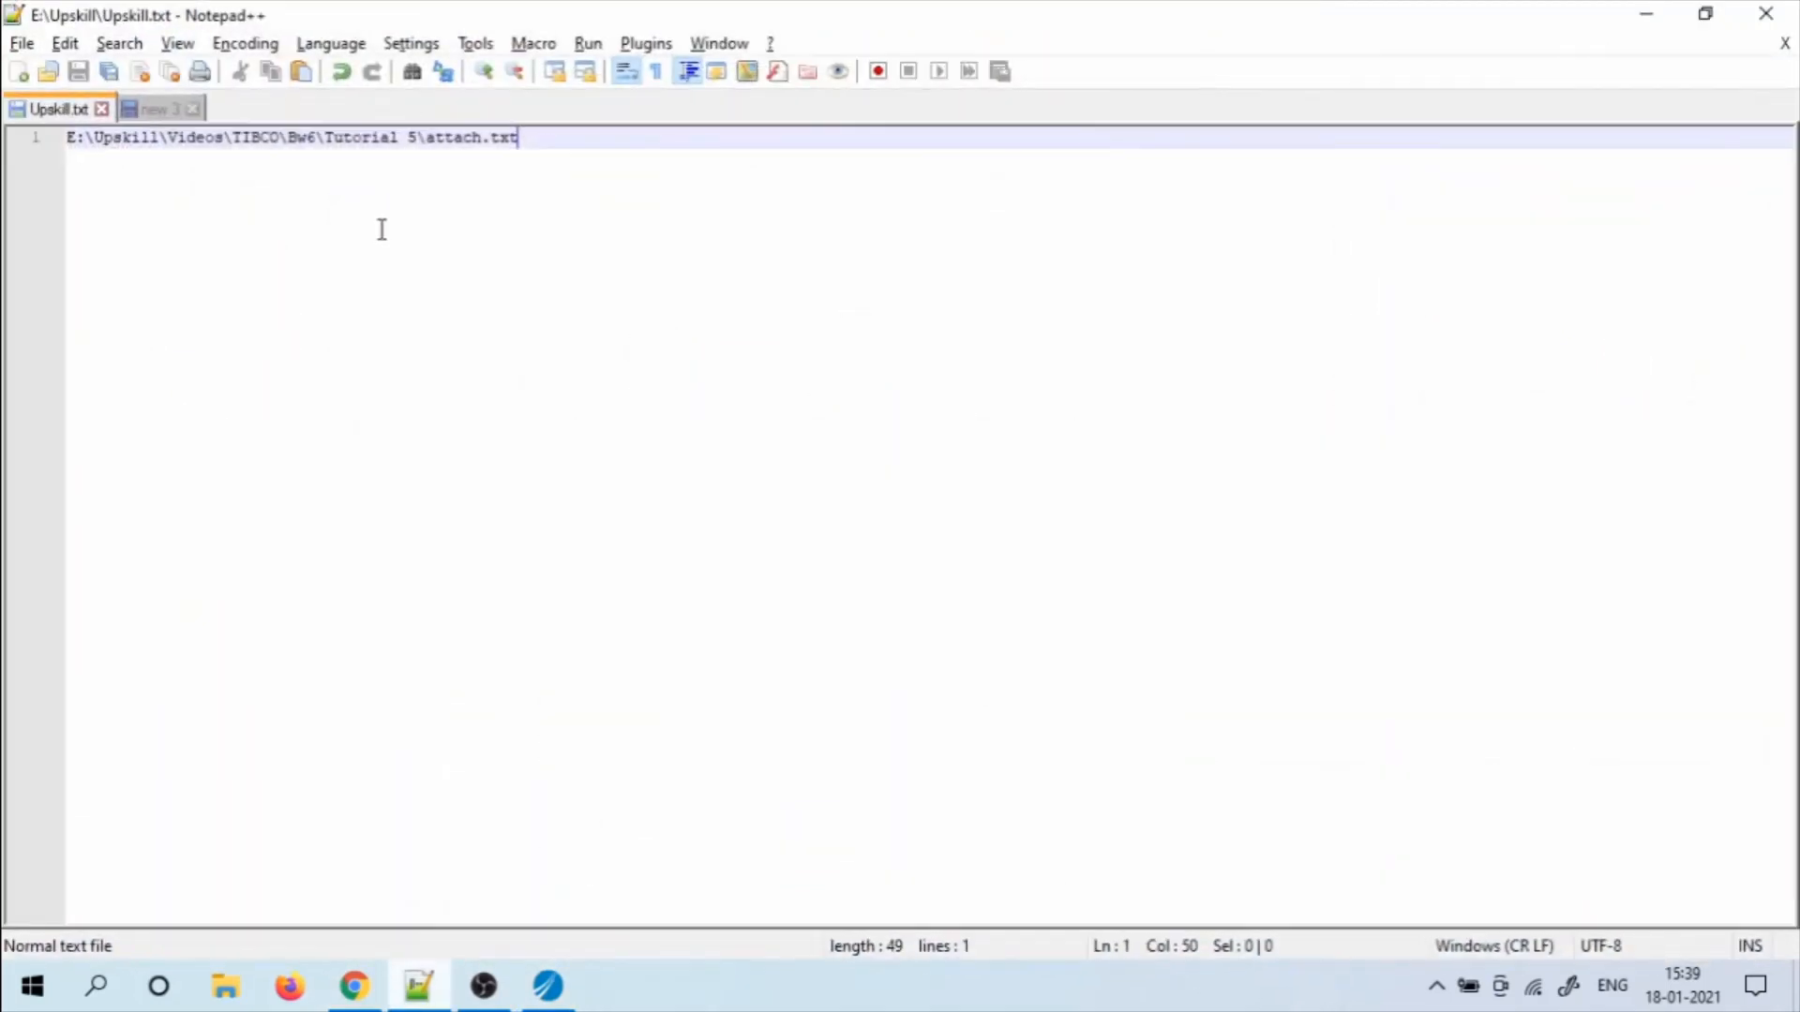
pyautogui.hotkey('shift', 'Home')
pyautogui.hotkey('ctrl', 'c')
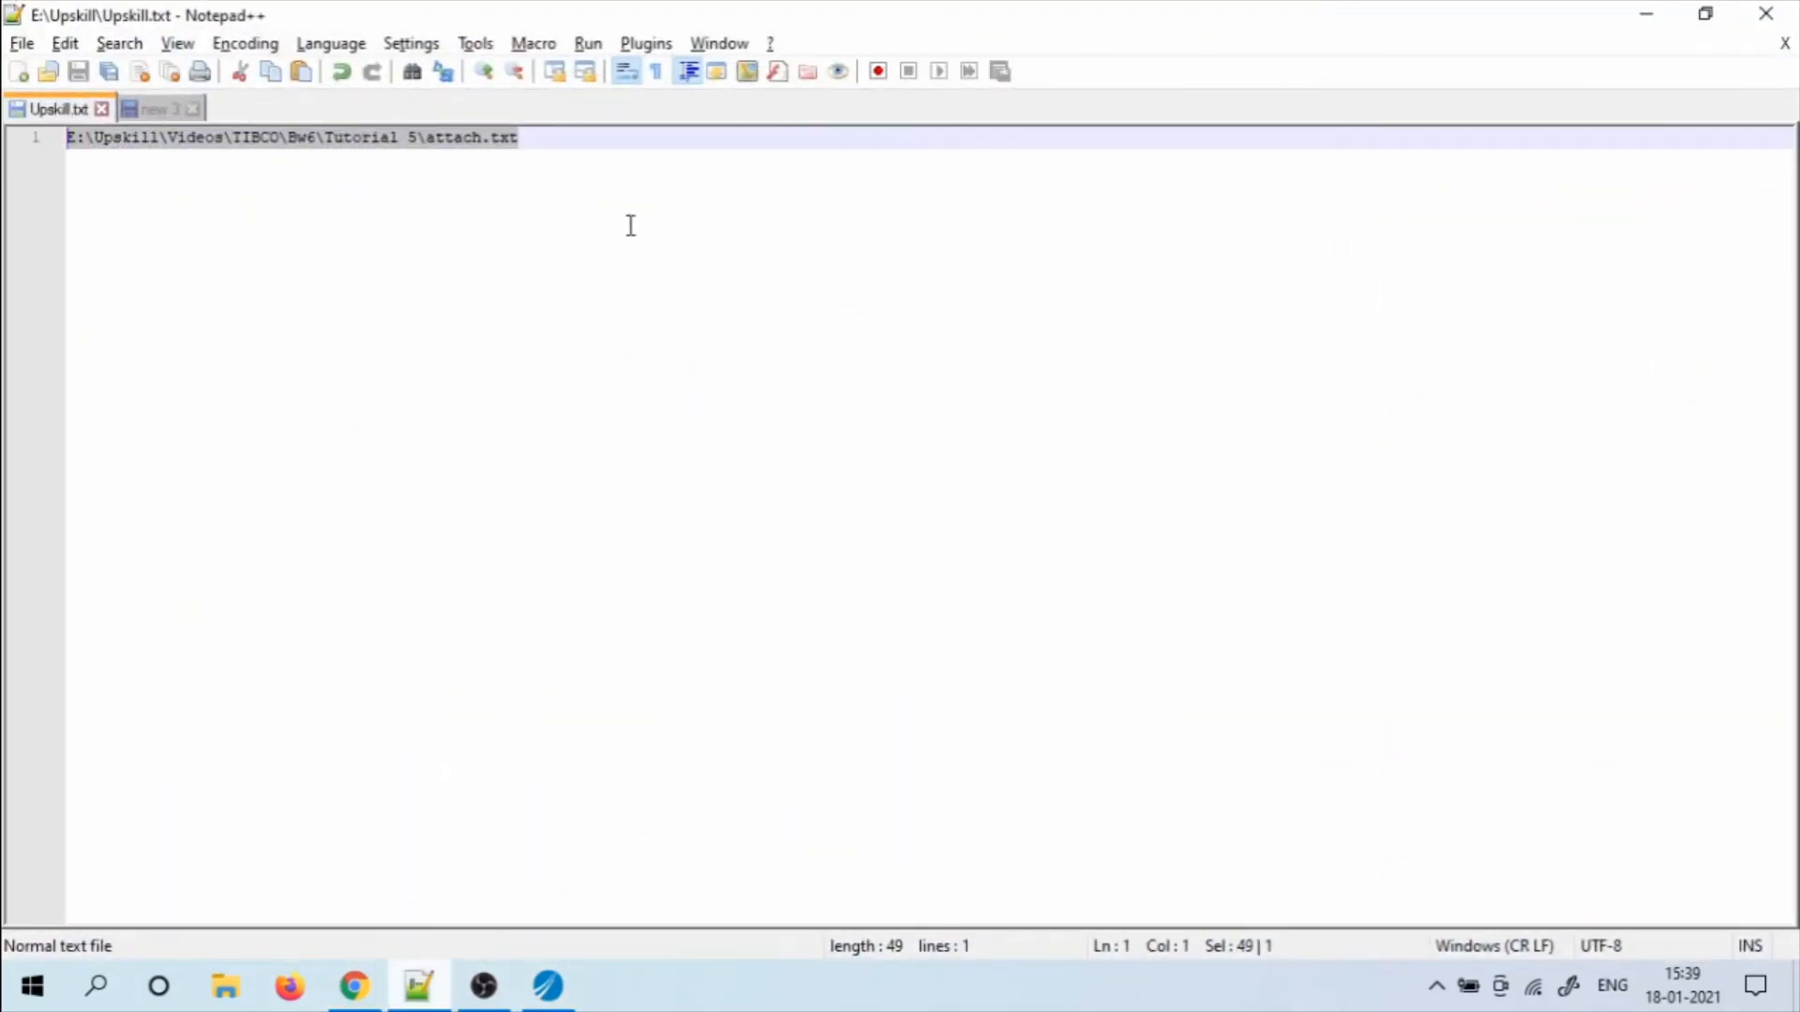
pyautogui.hotkey('alt', 'Tab')
pyautogui.hotkey('ctrl', 'v')
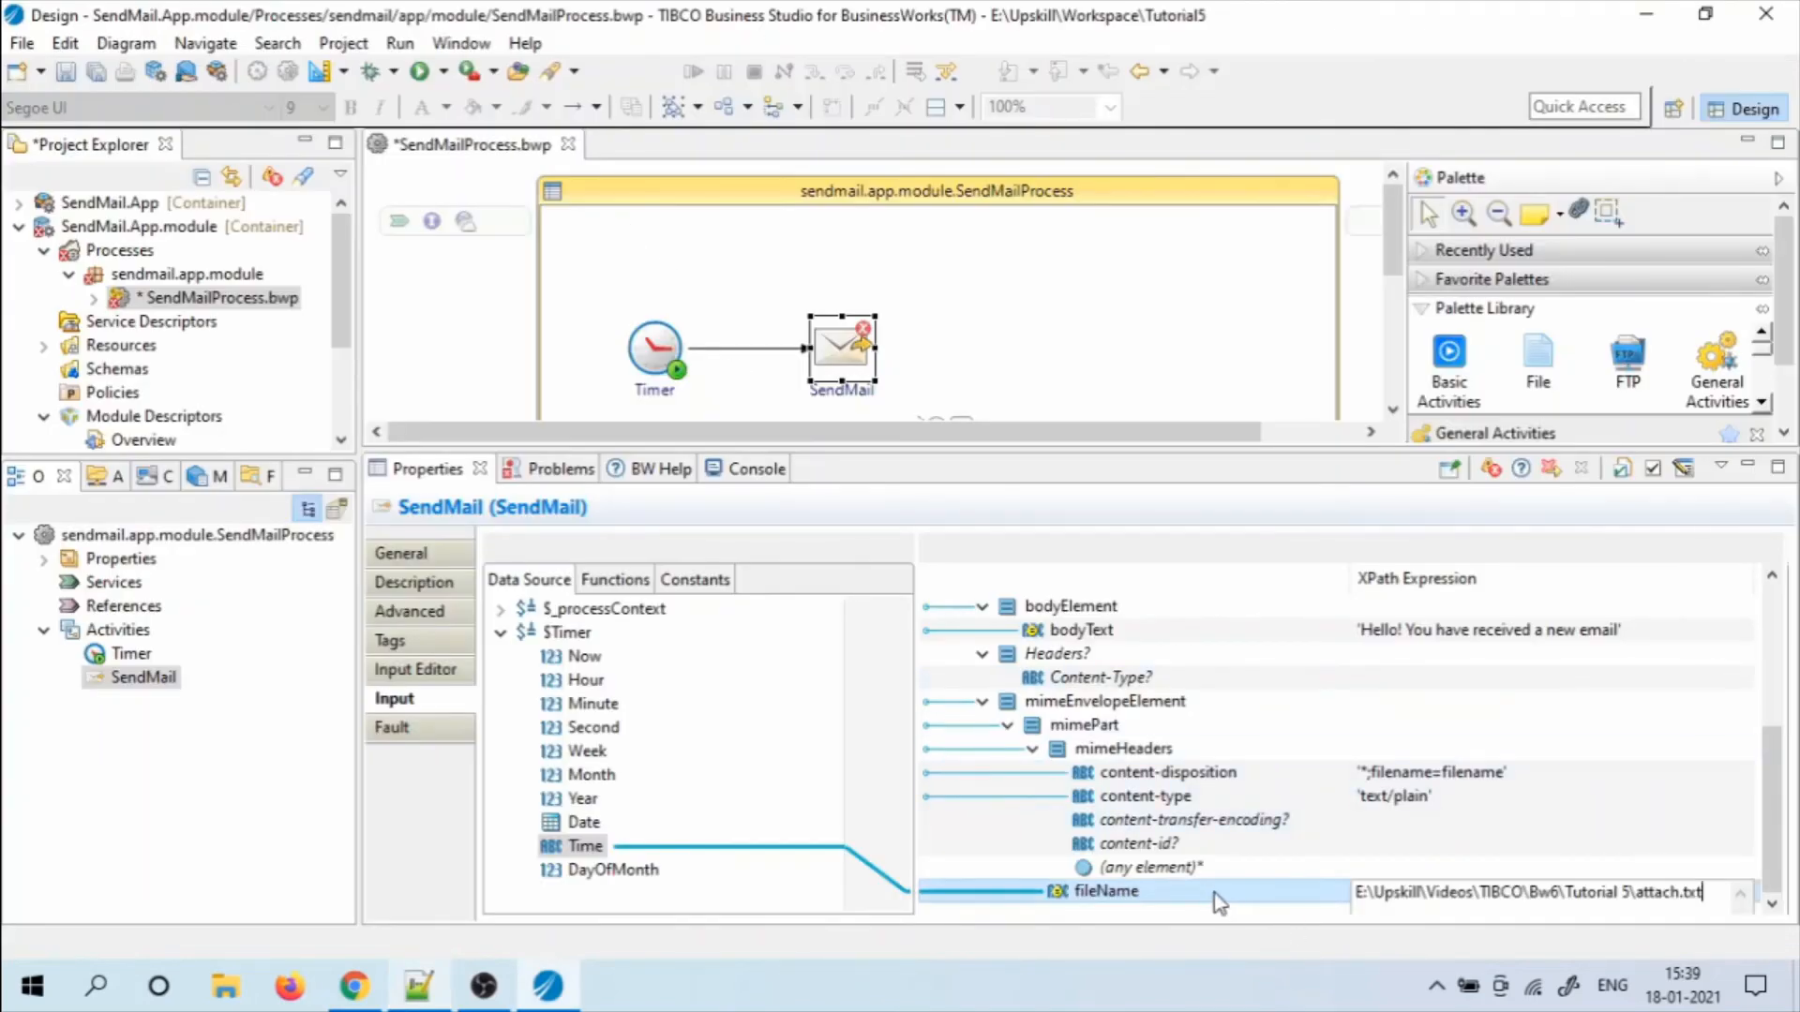
pyautogui.click(1217, 901)
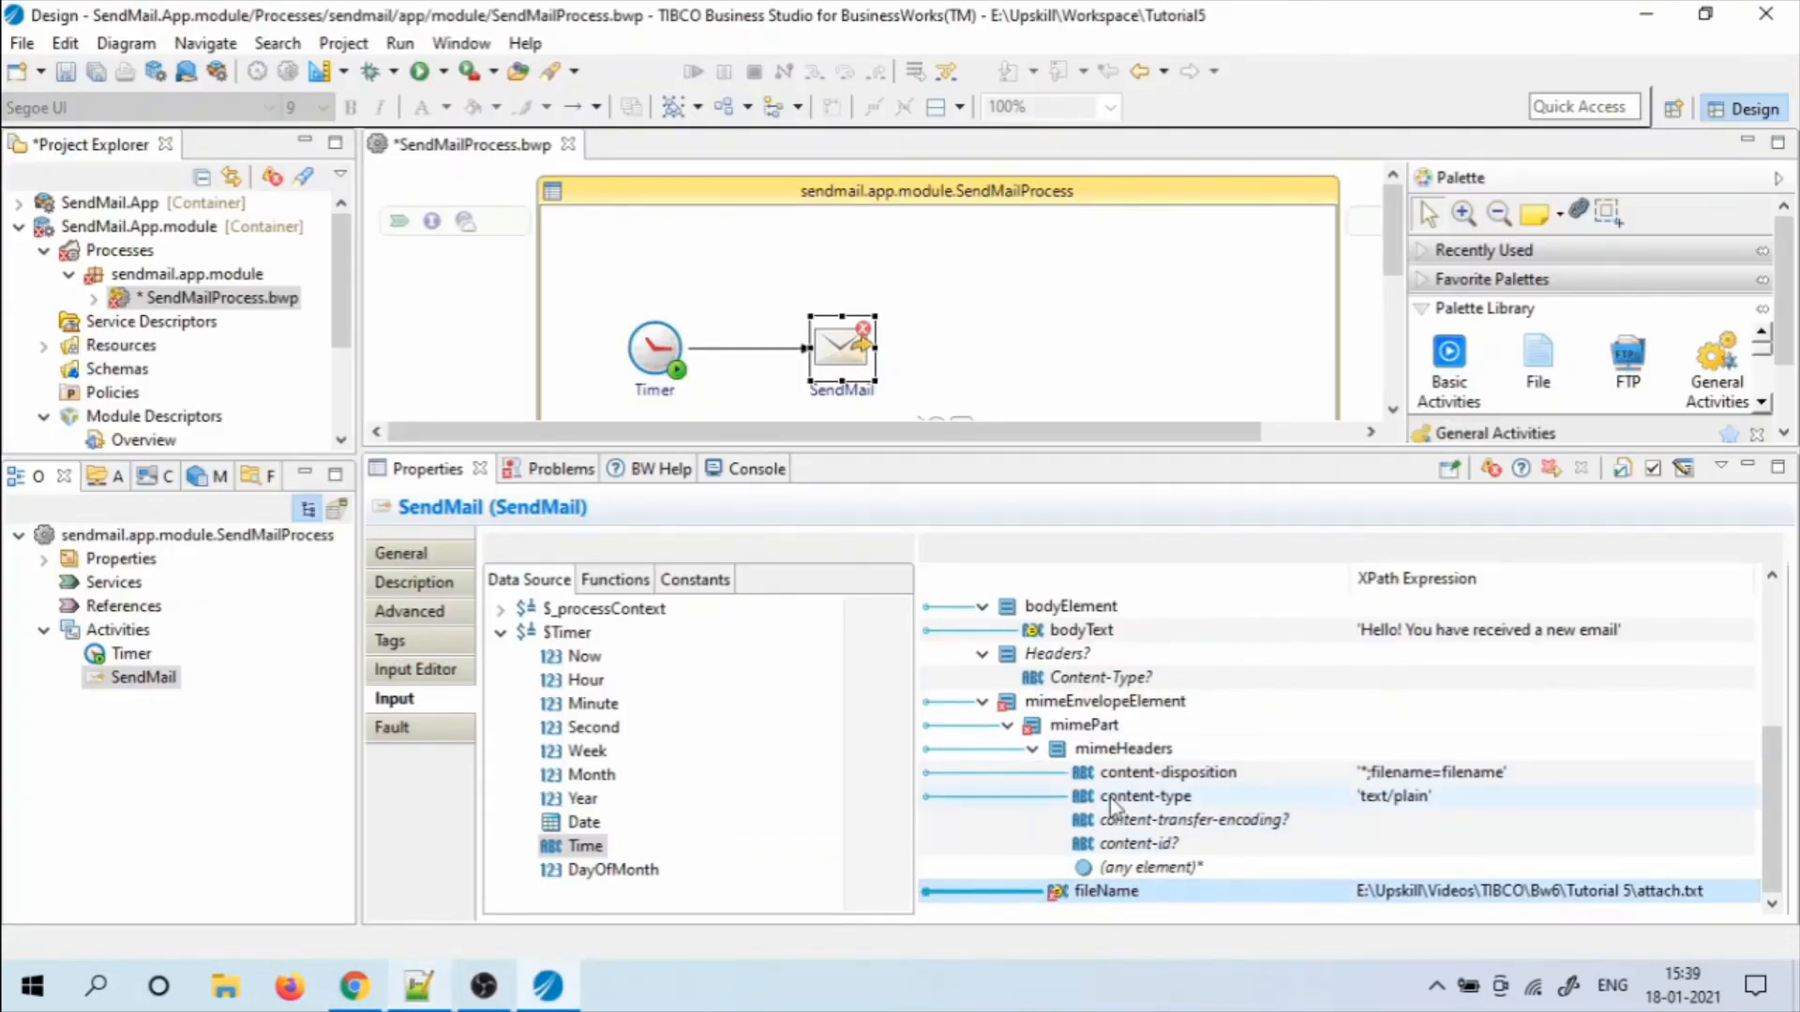
# Enclose the fileName attachment path in single quotes and save the process
pyautogui.click(1361, 893)
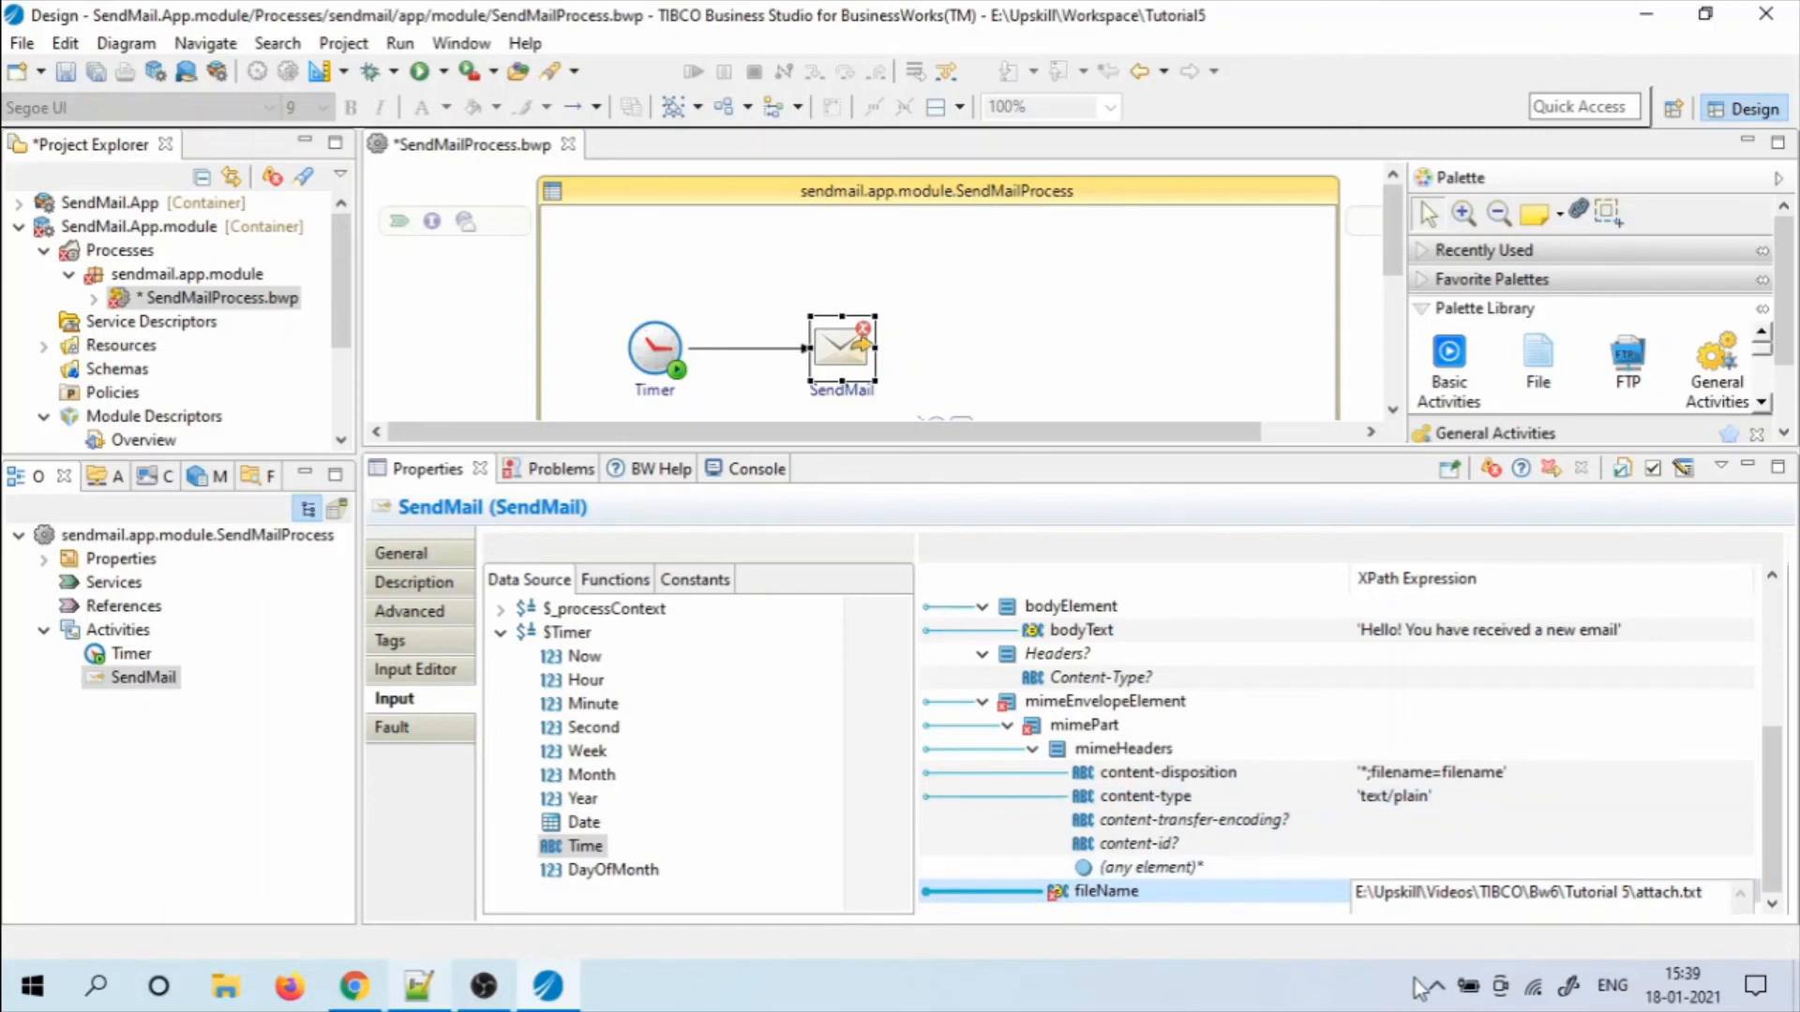
pyautogui.press('Home')
pyautogui.write("'")
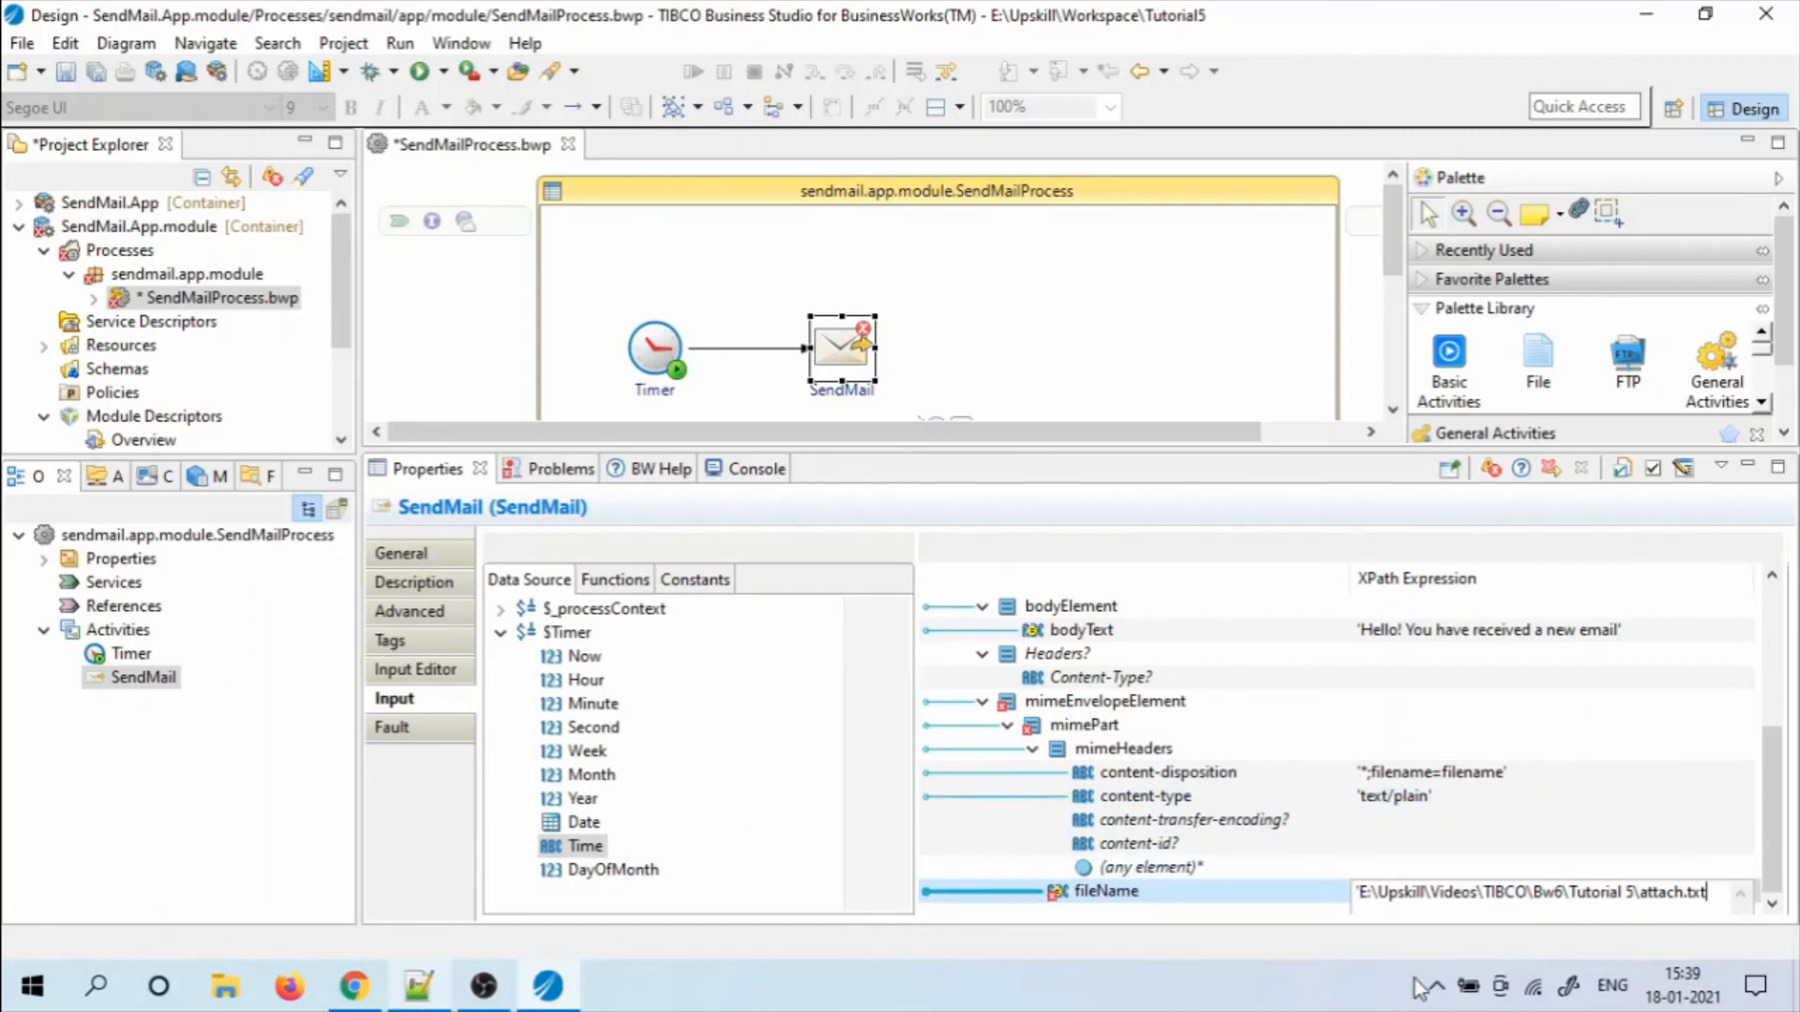
pyautogui.write("'")
pyautogui.click(1126, 891)
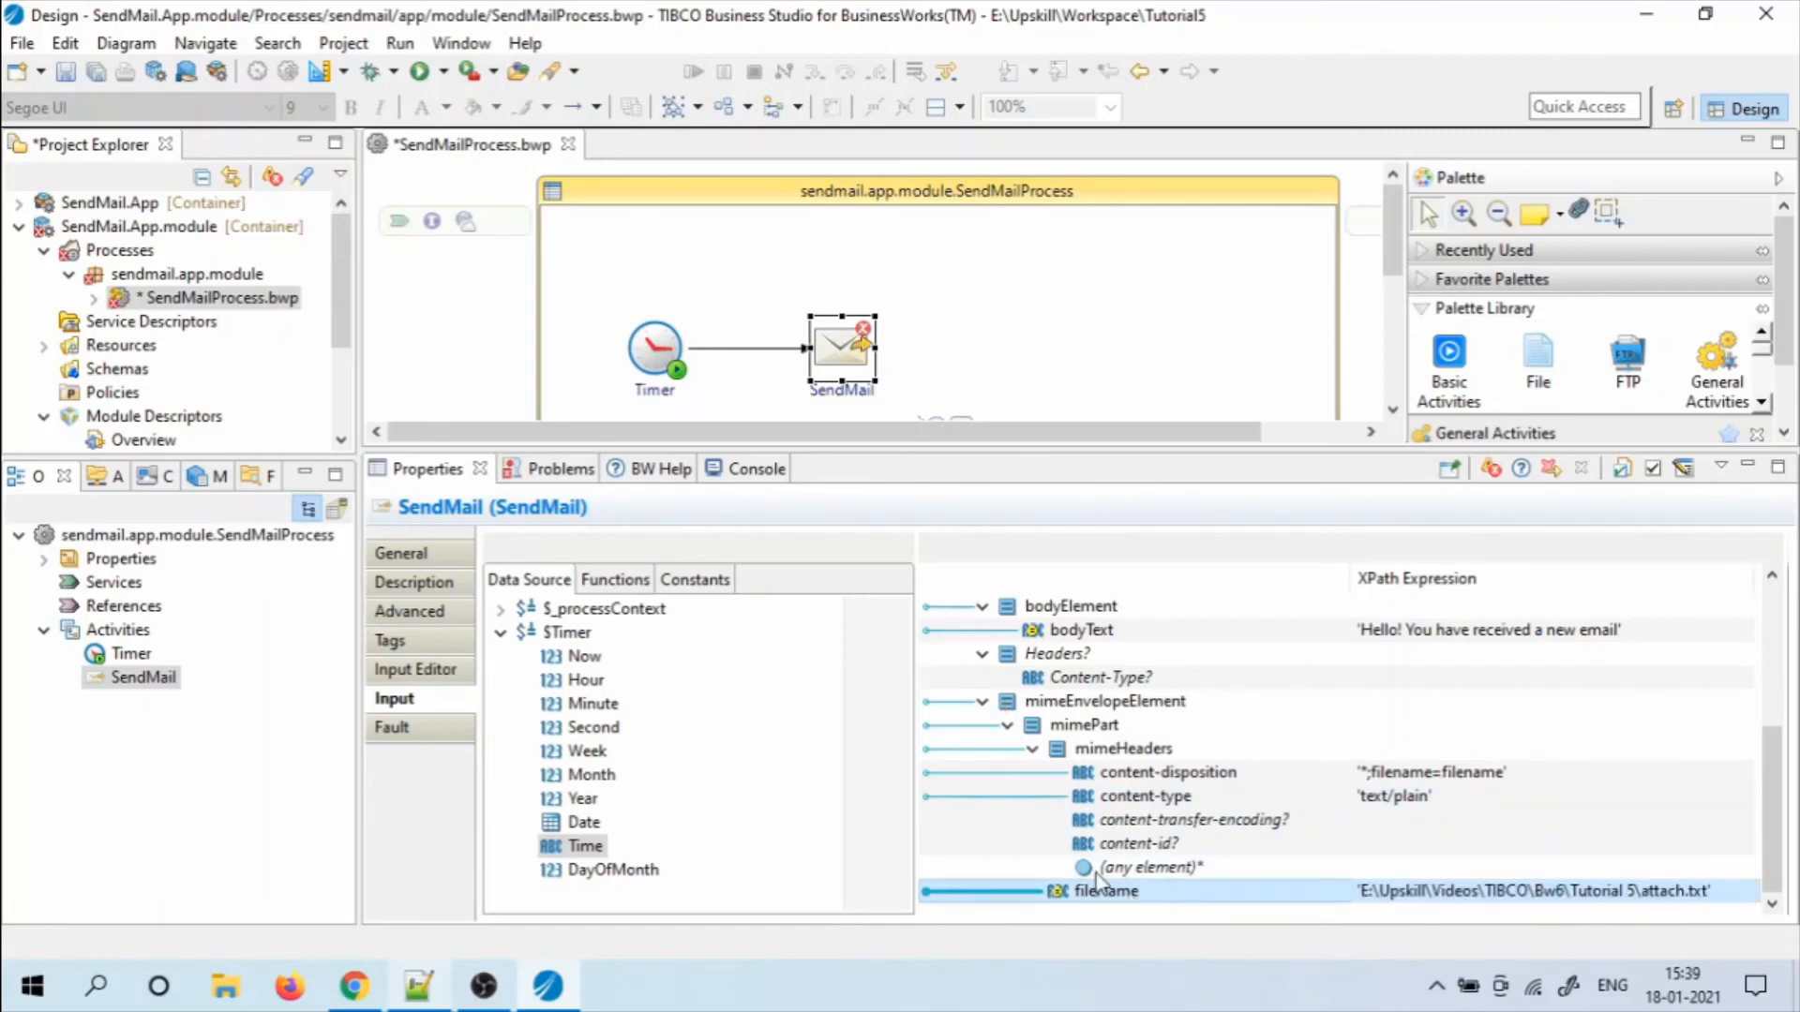
pyautogui.click(96, 75)
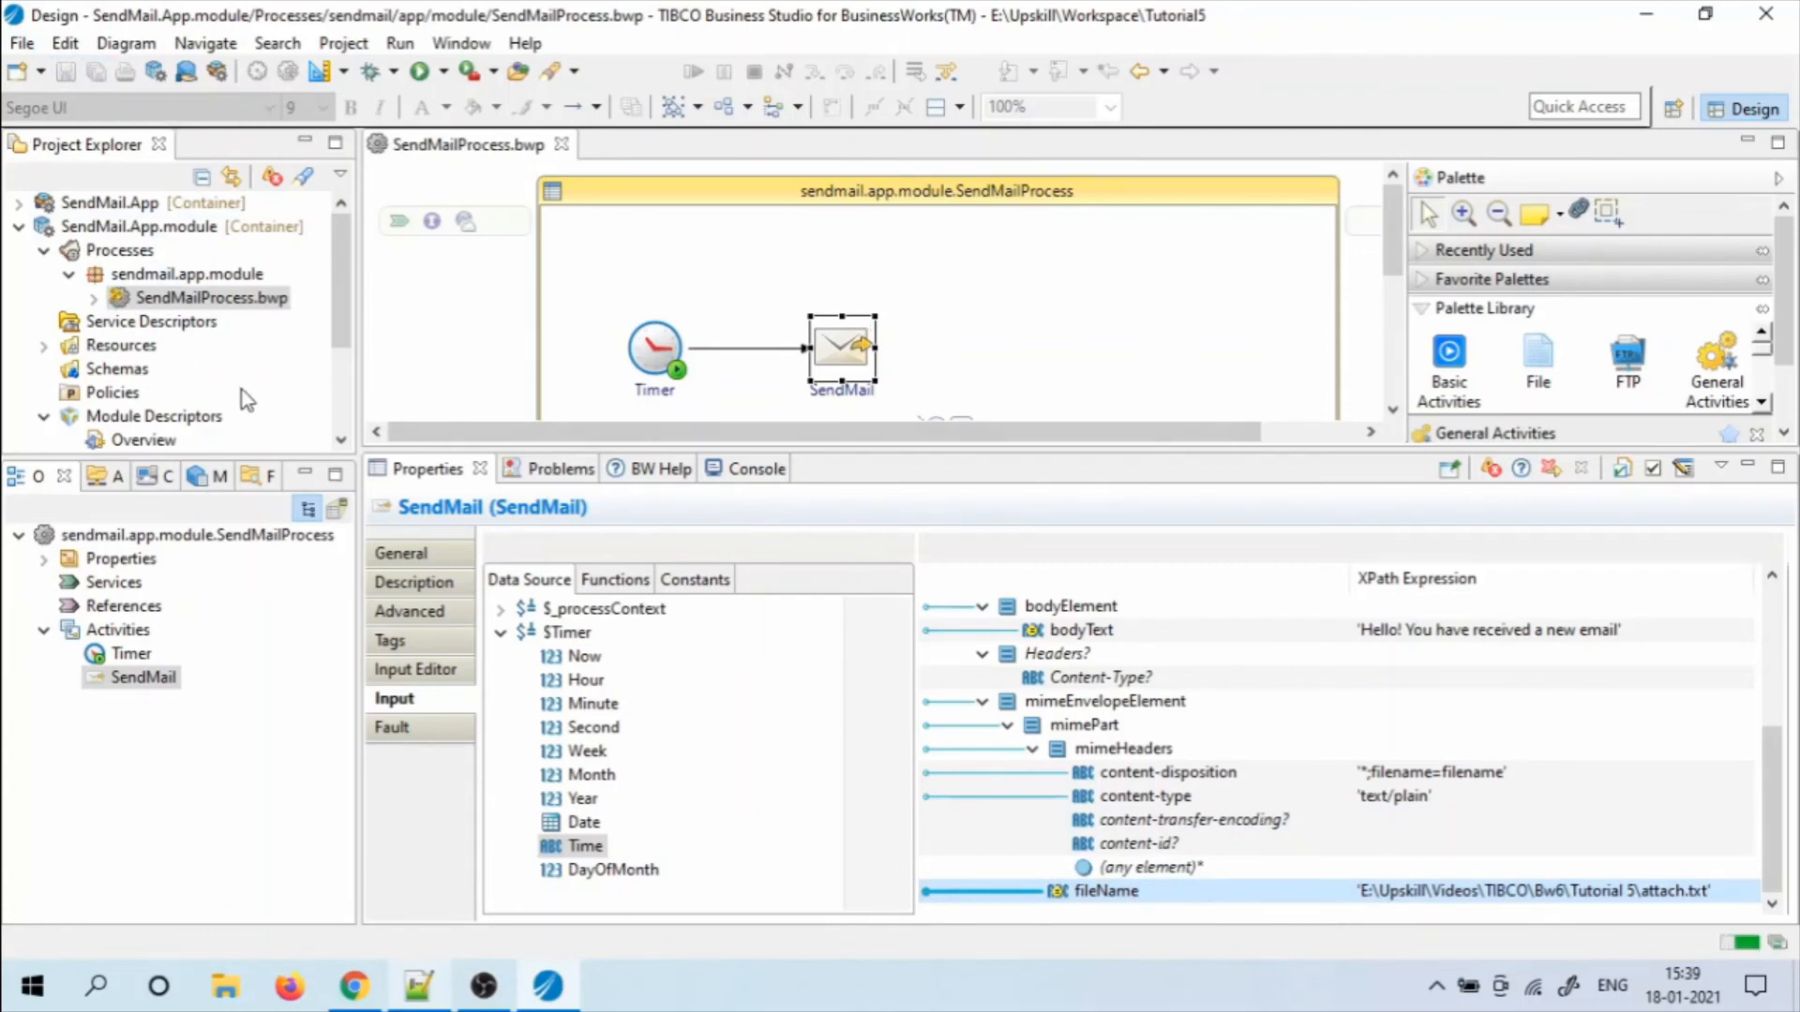
# Collapse the SendMail.App.module tree and add a Log activity from General Activities, connected after SendMail
pyautogui.click(43, 417)
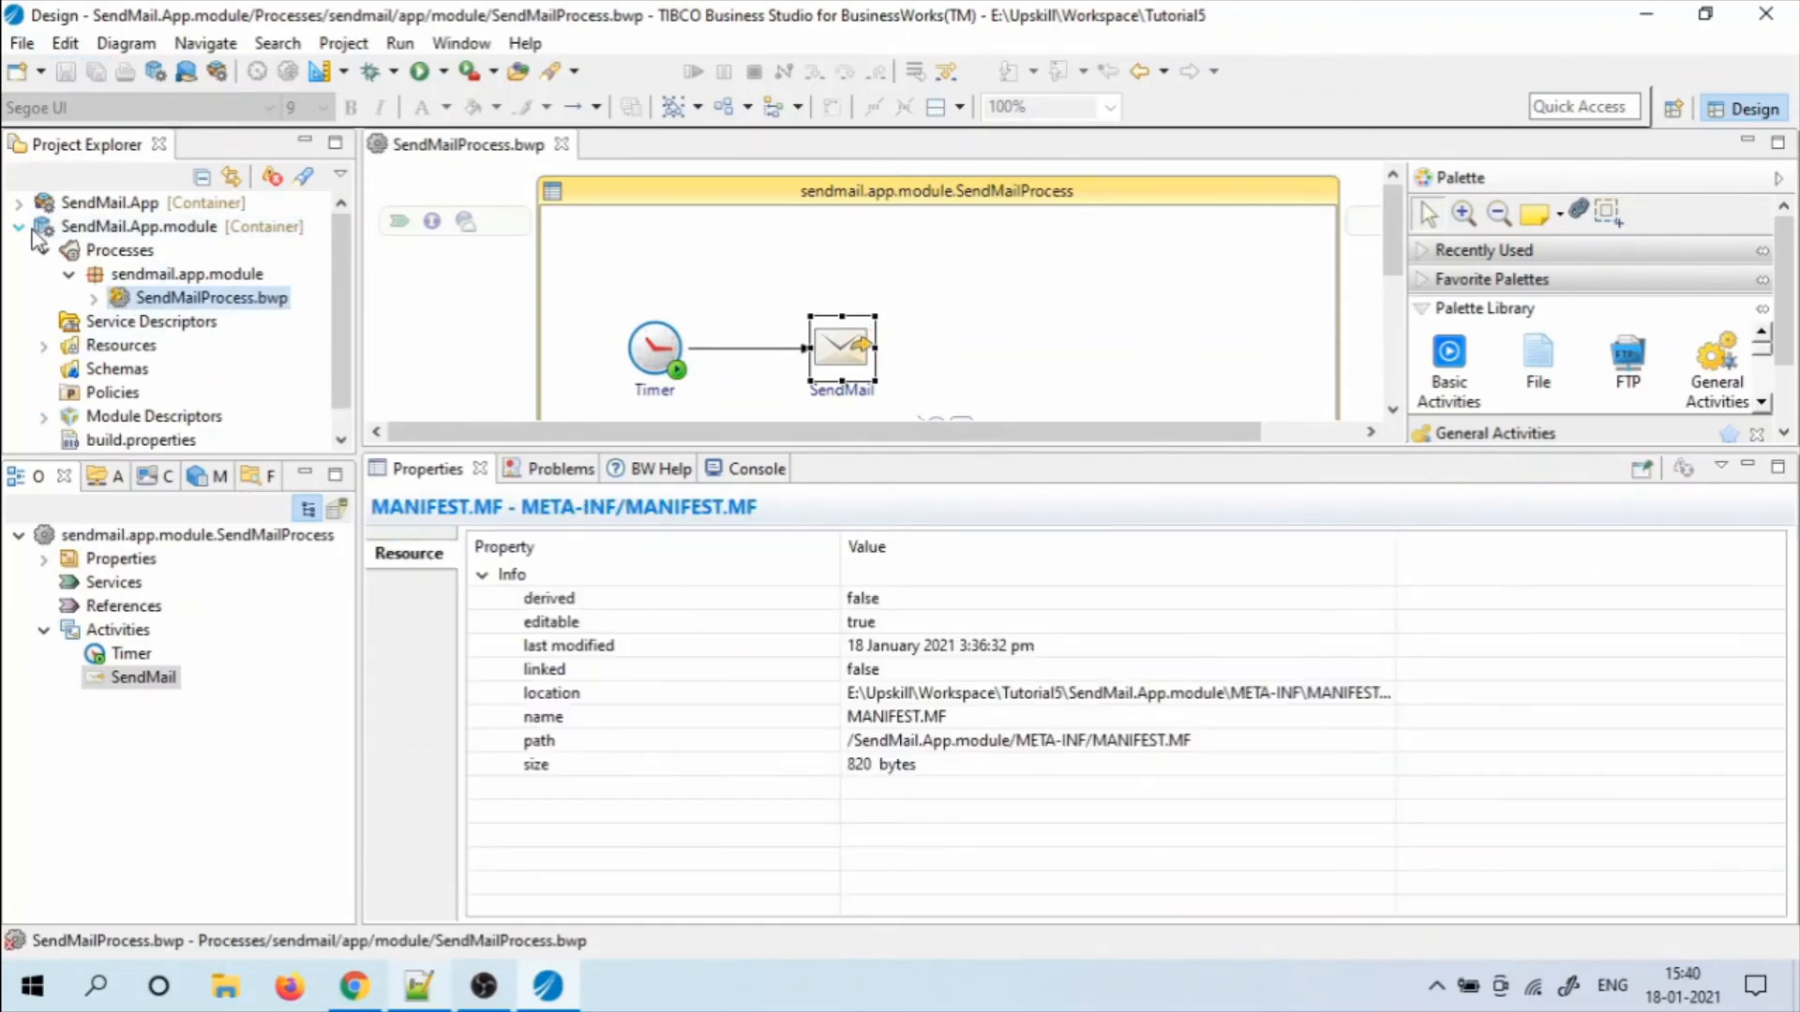
pyautogui.click(21, 227)
pyautogui.click(841, 348)
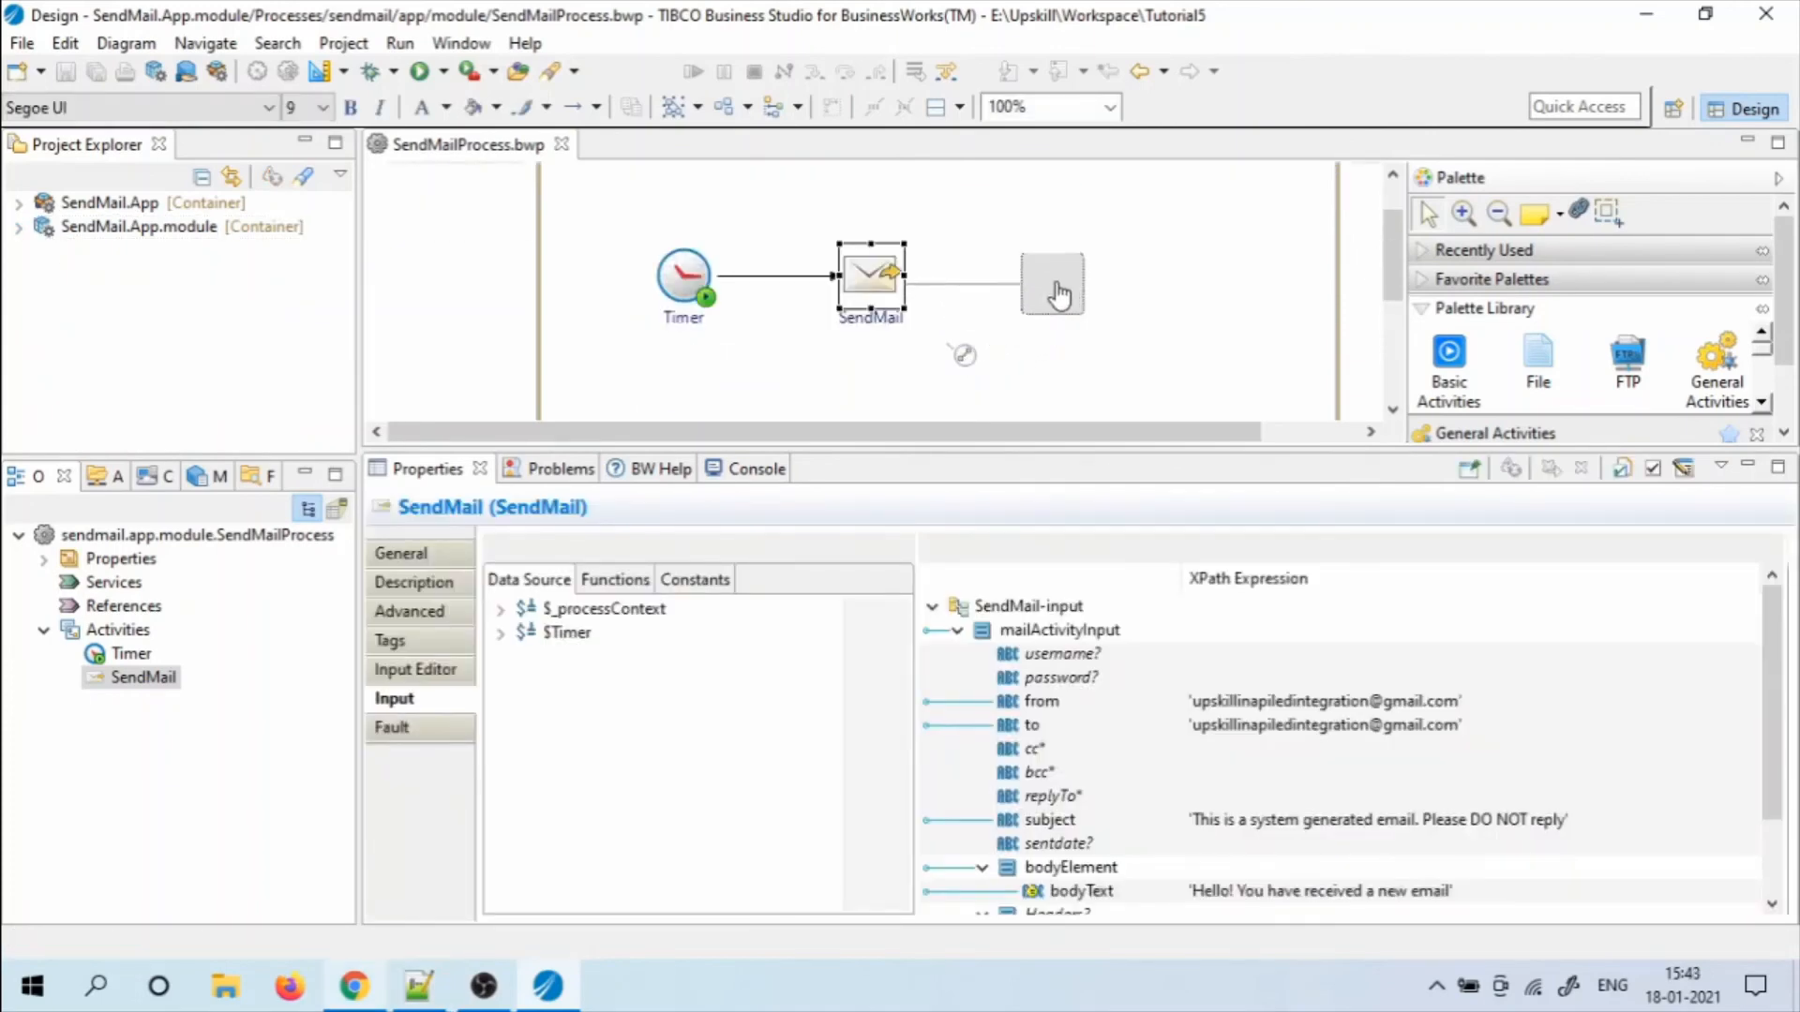
pyautogui.click(1059, 296)
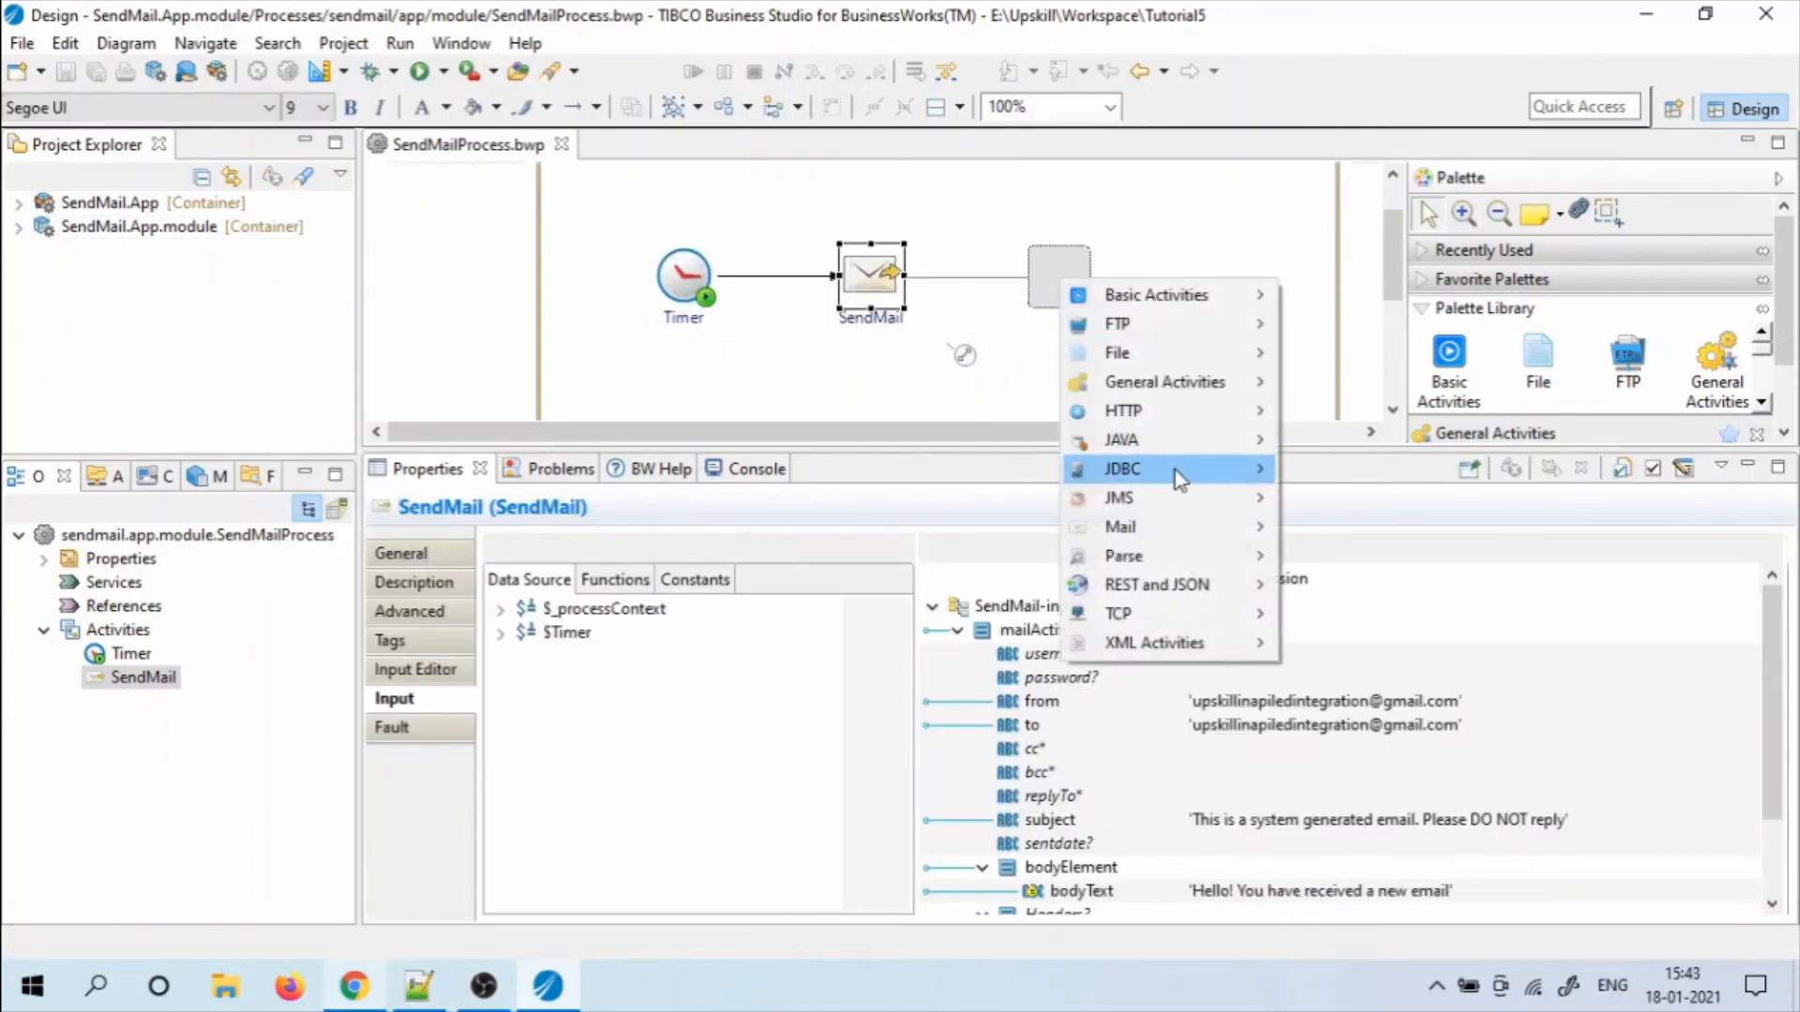
pyautogui.moveTo(1172, 369)
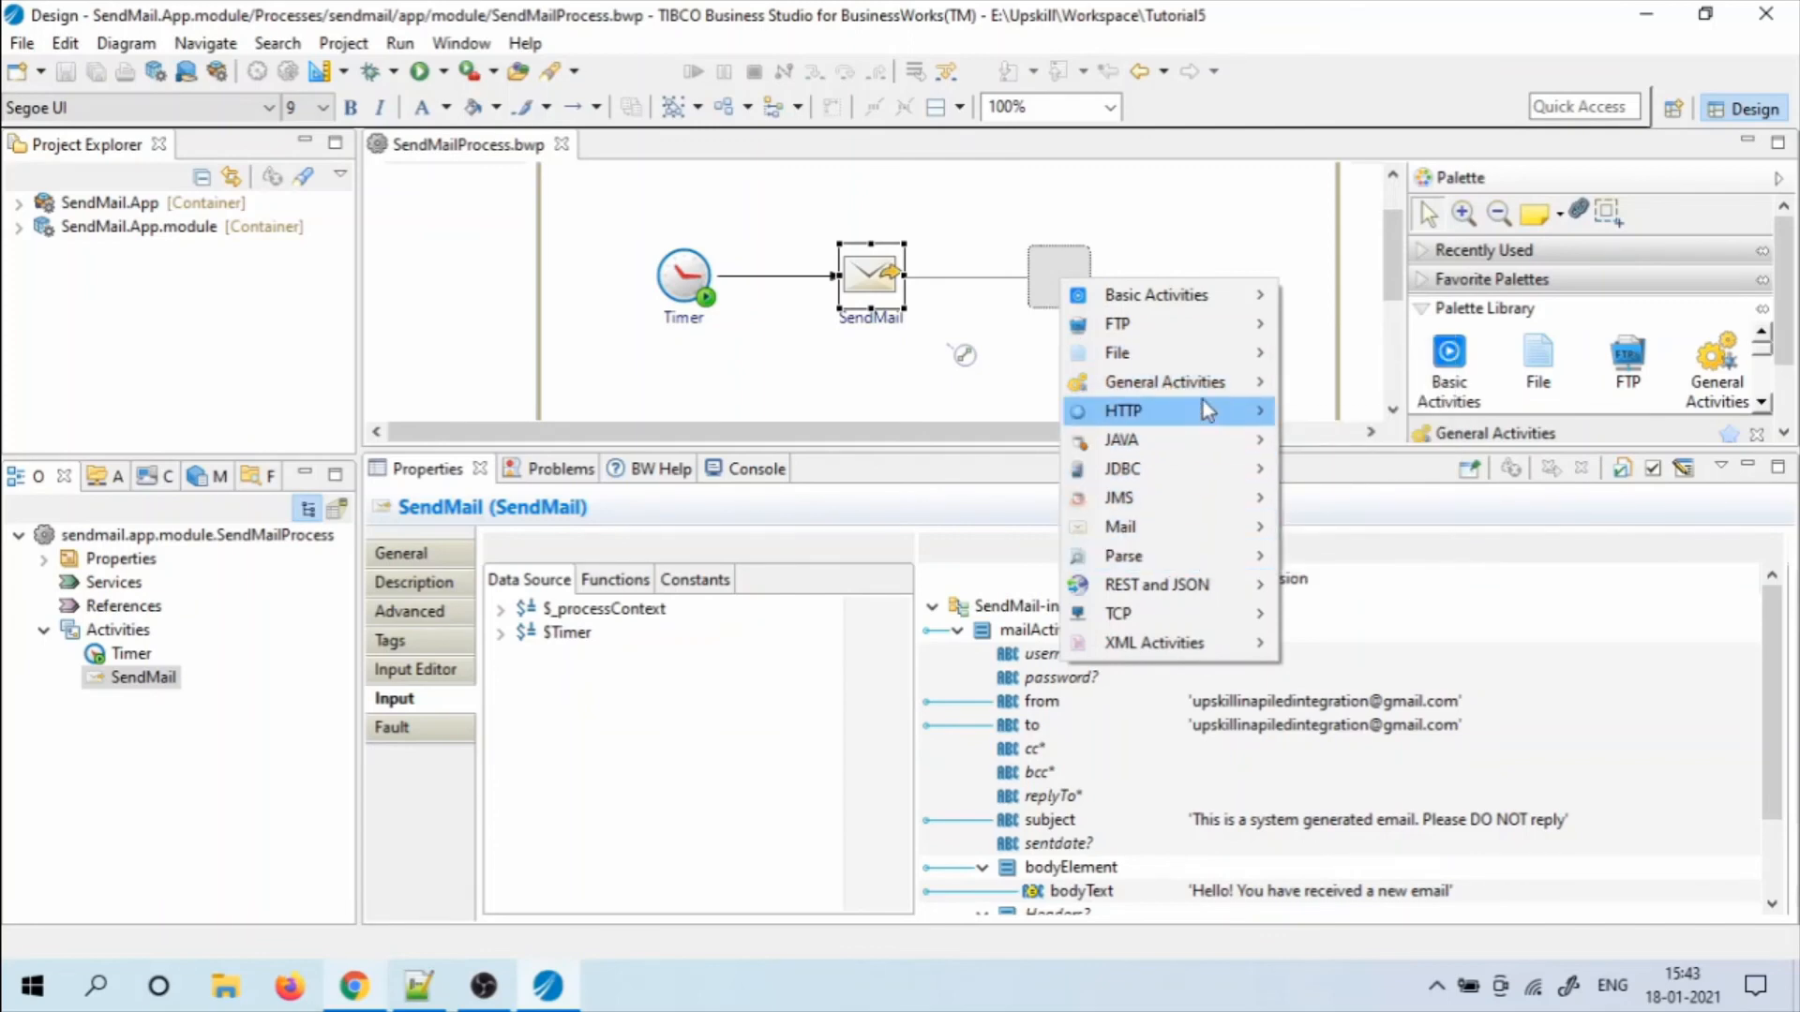
pyautogui.moveTo(1223, 386)
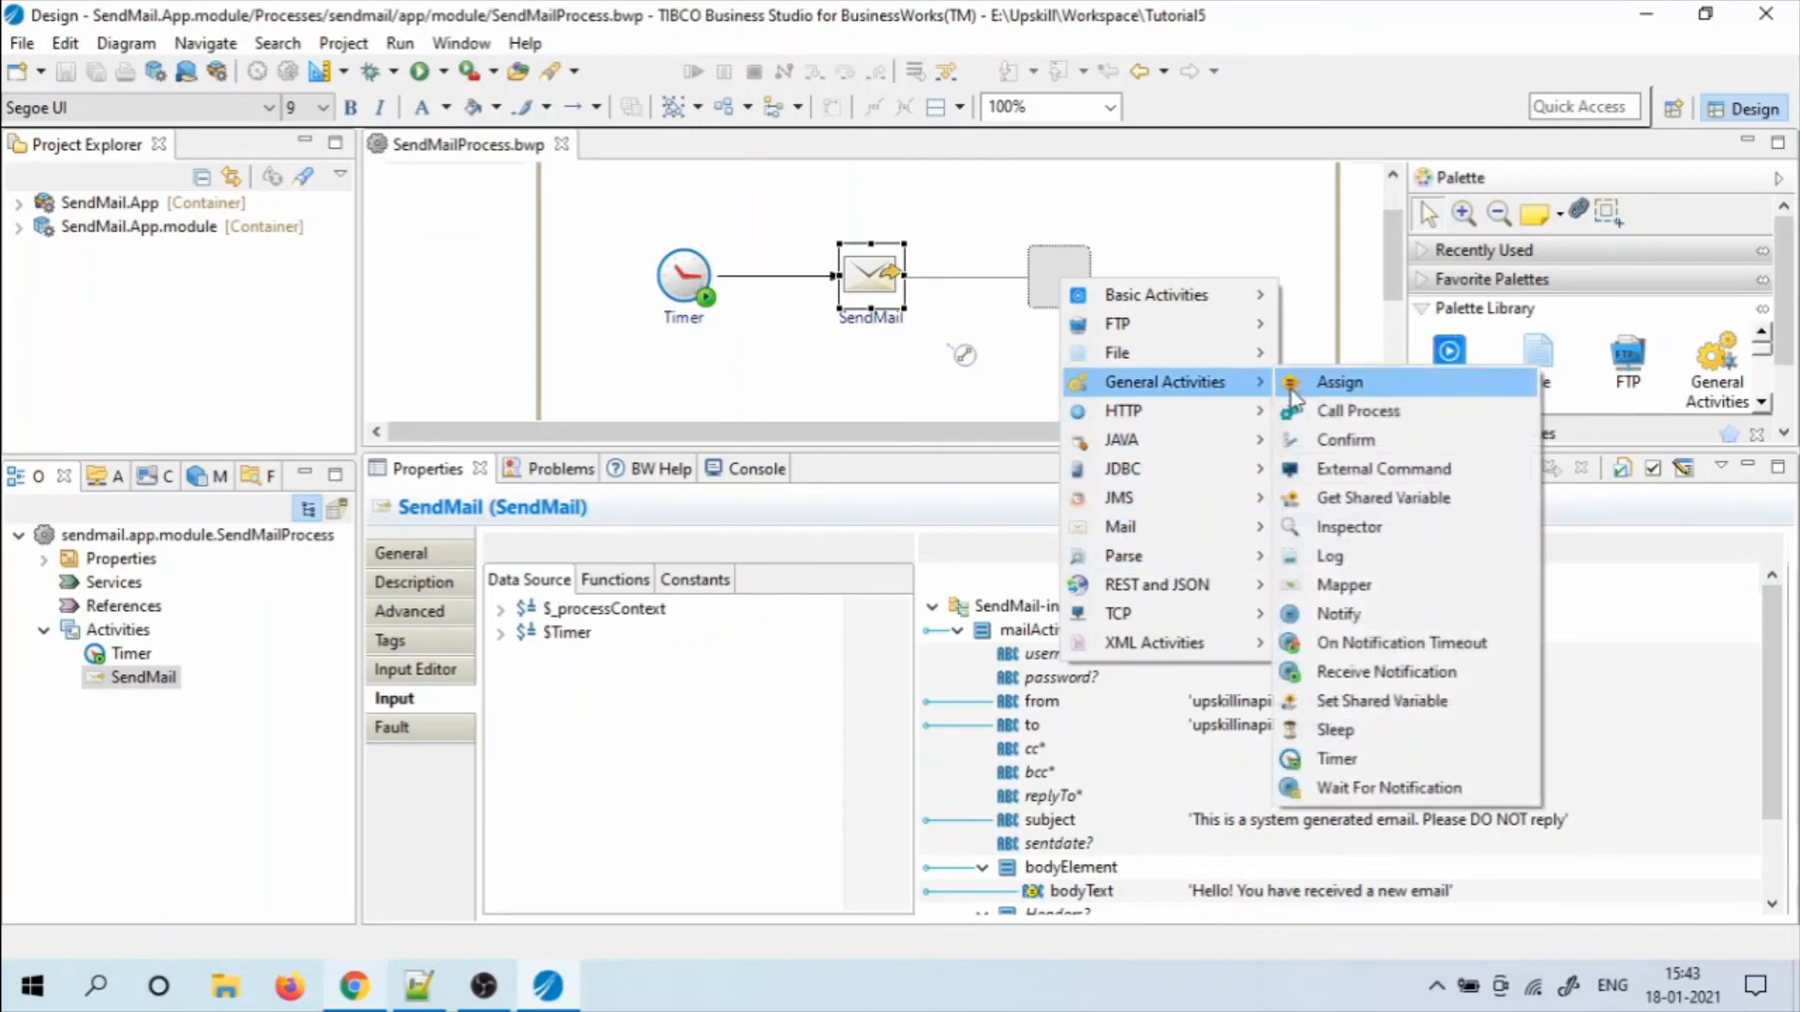
pyautogui.click(1331, 556)
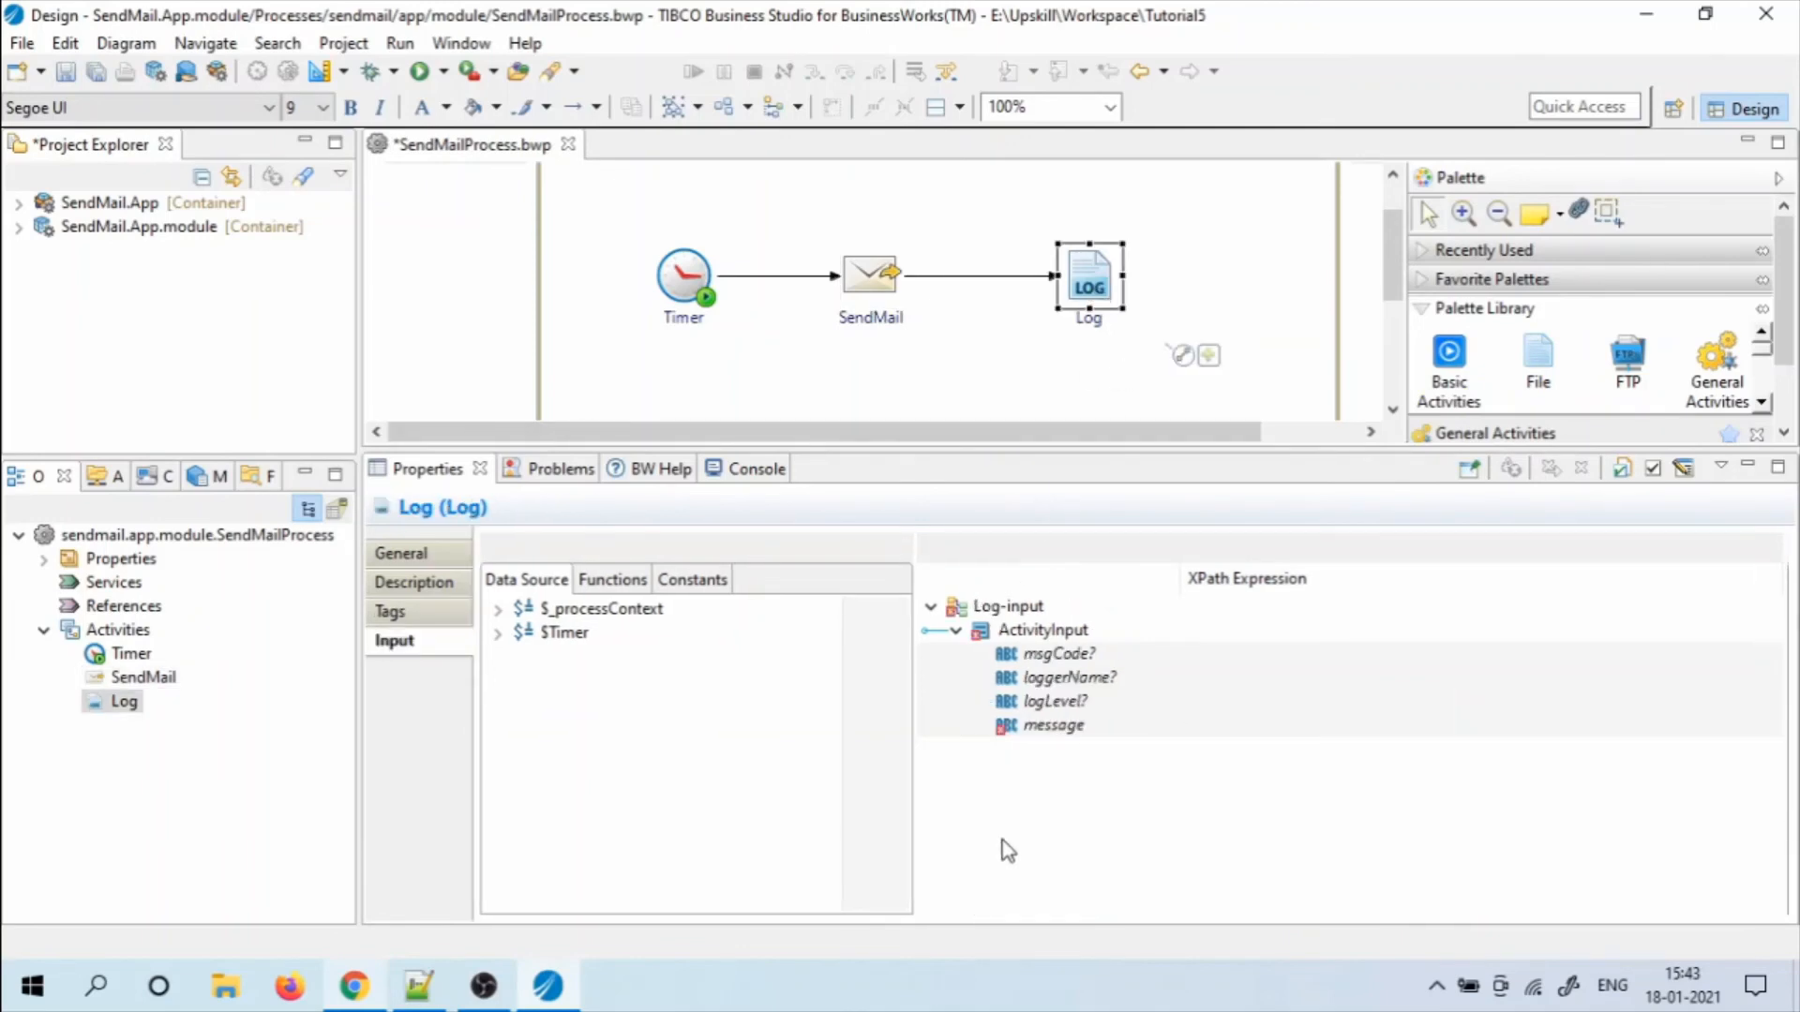
# Set the Log activity's message to 'Email has been sent successfully' in single quotes and save the process
pyautogui.click(1243, 738)
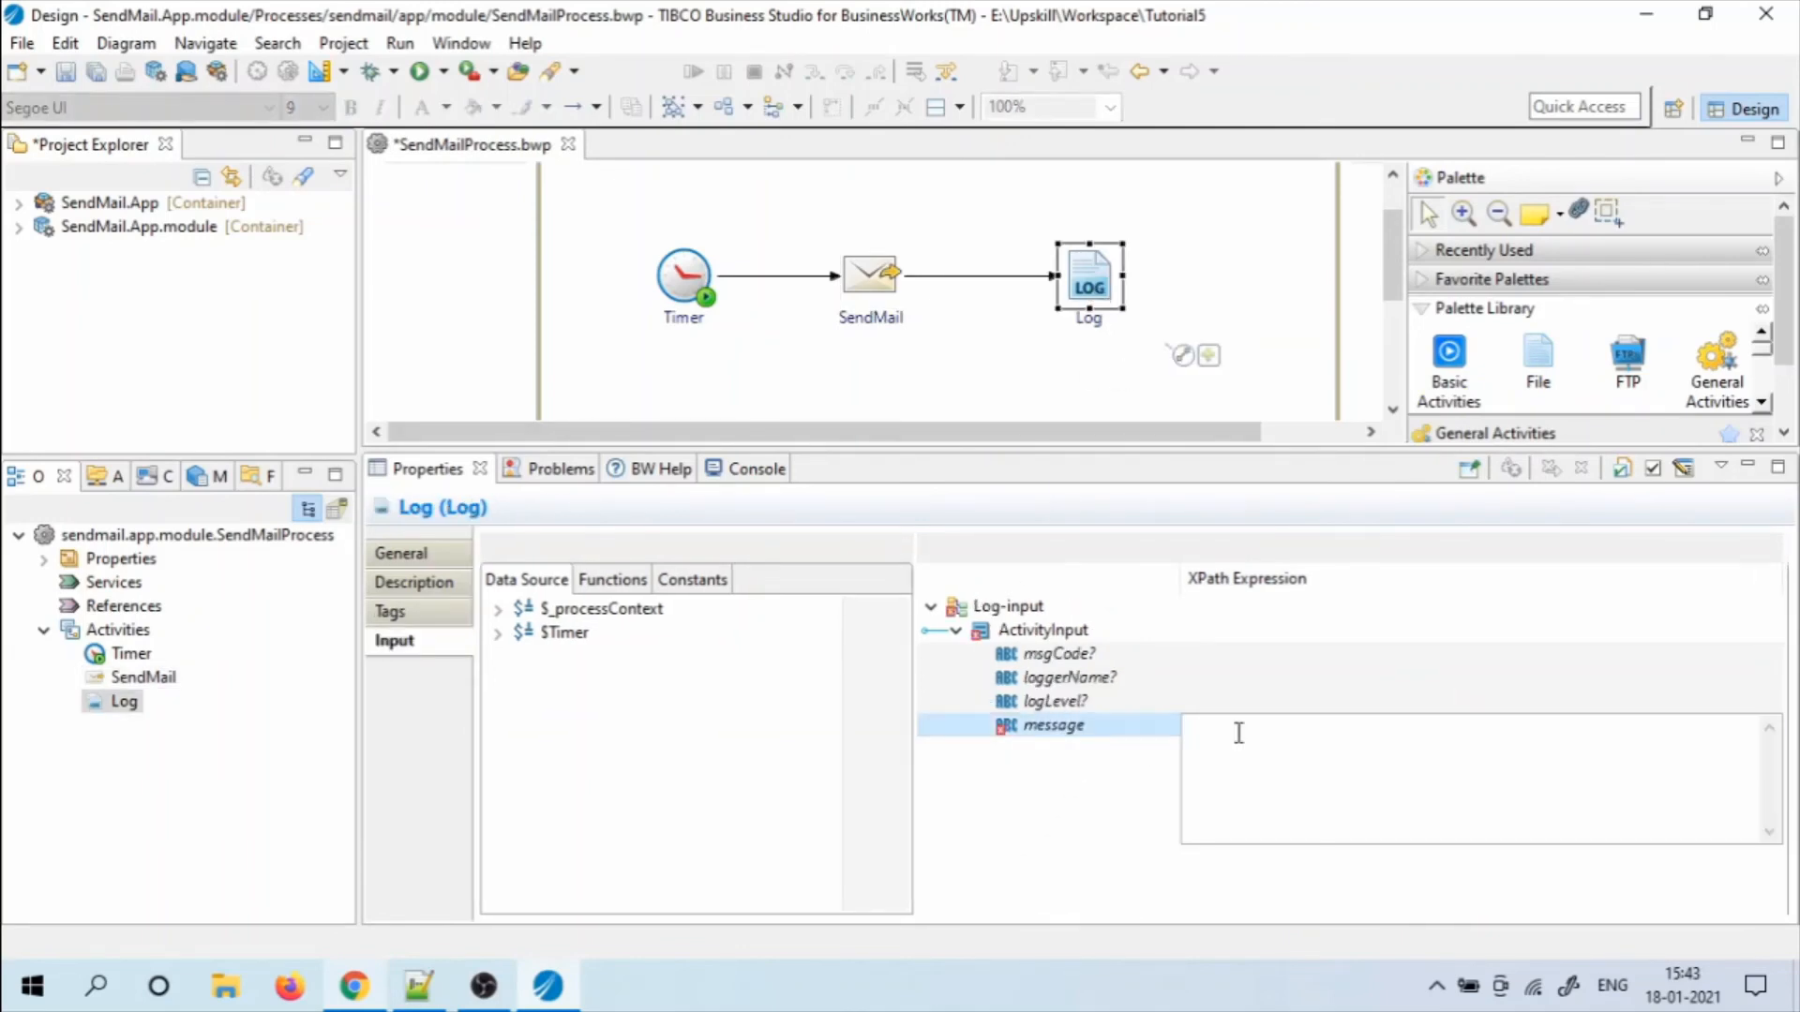
pyautogui.write('"')
pyautogui.write('Ema')
pyautogui.write('il has beem')
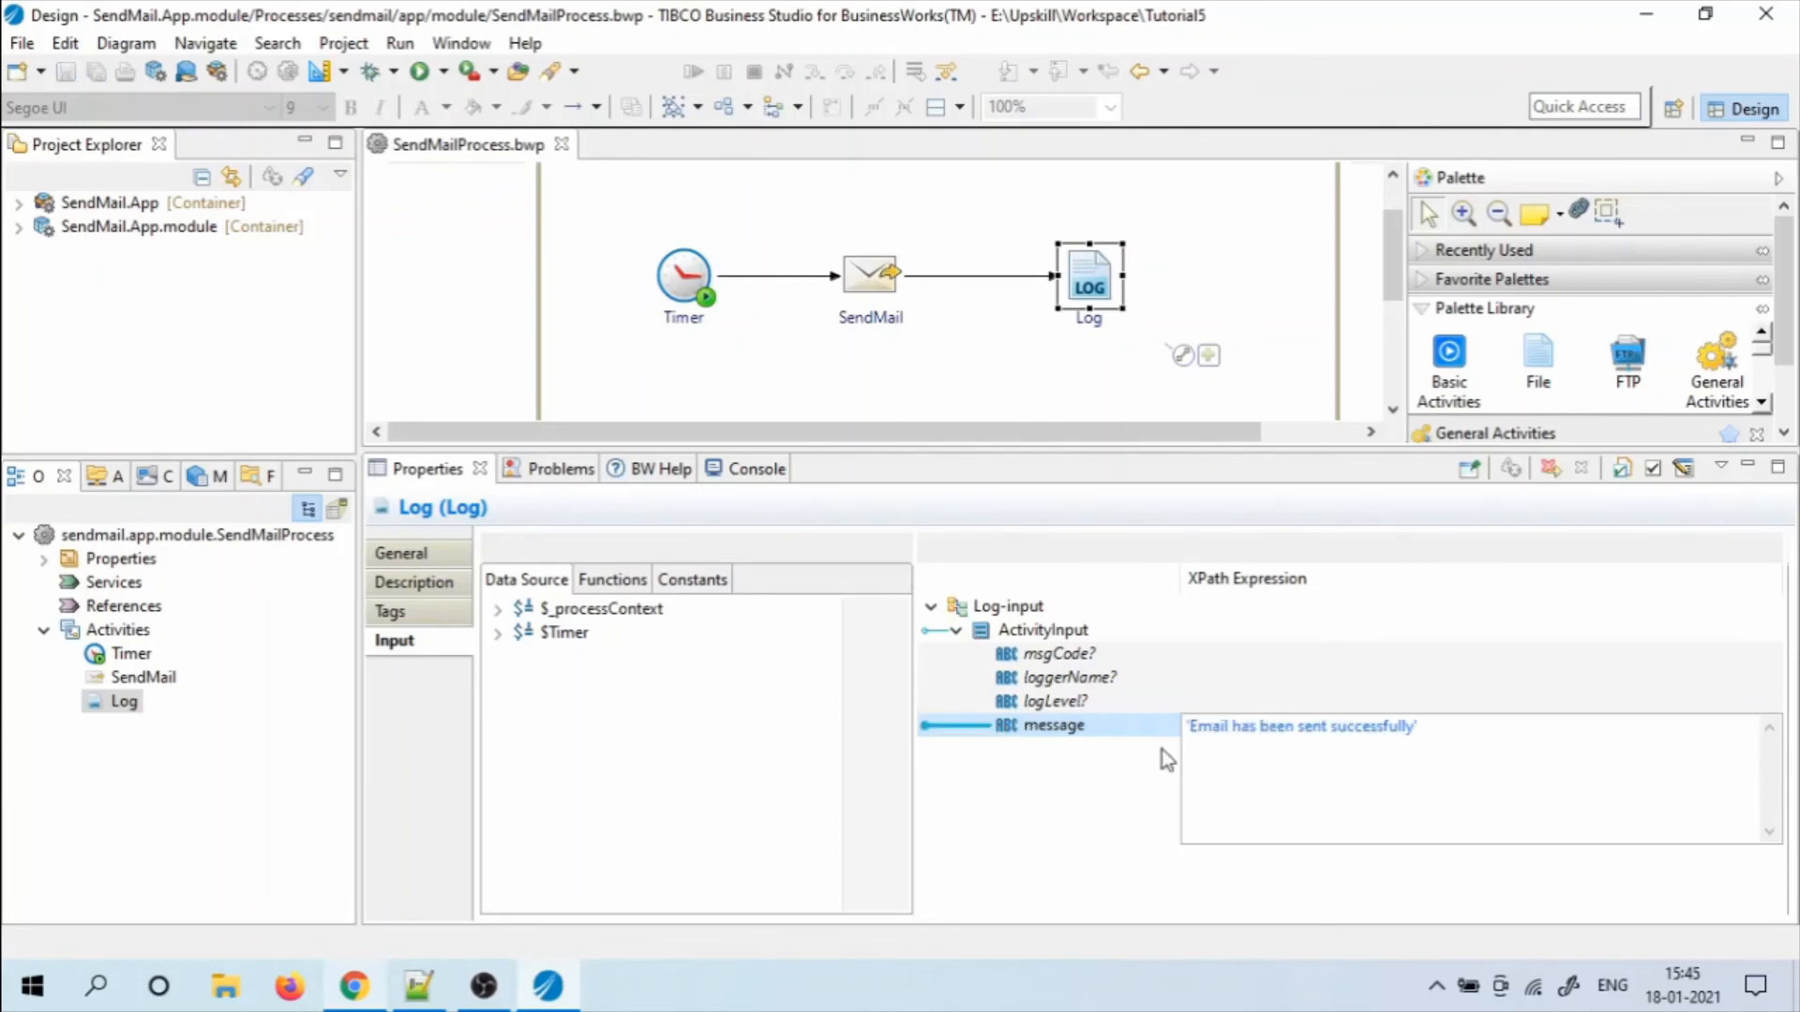
pyautogui.click(1110, 724)
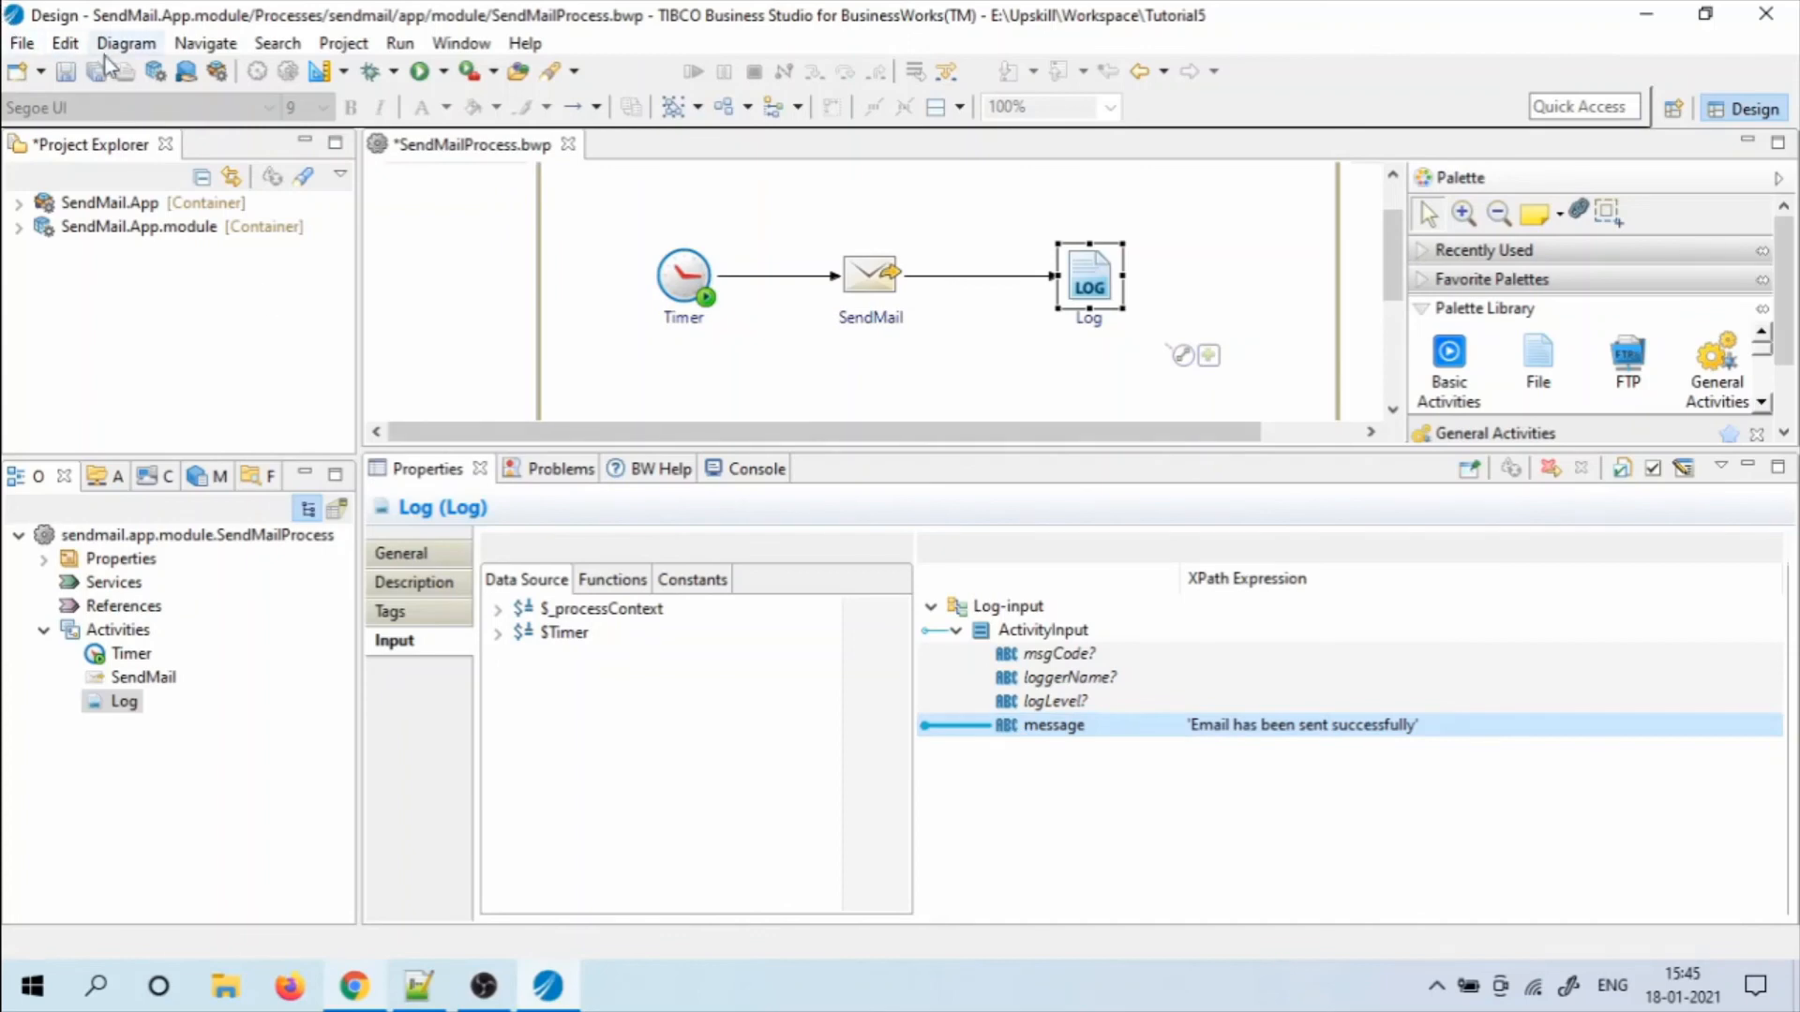
pyautogui.hotkey('ctrl', 's')
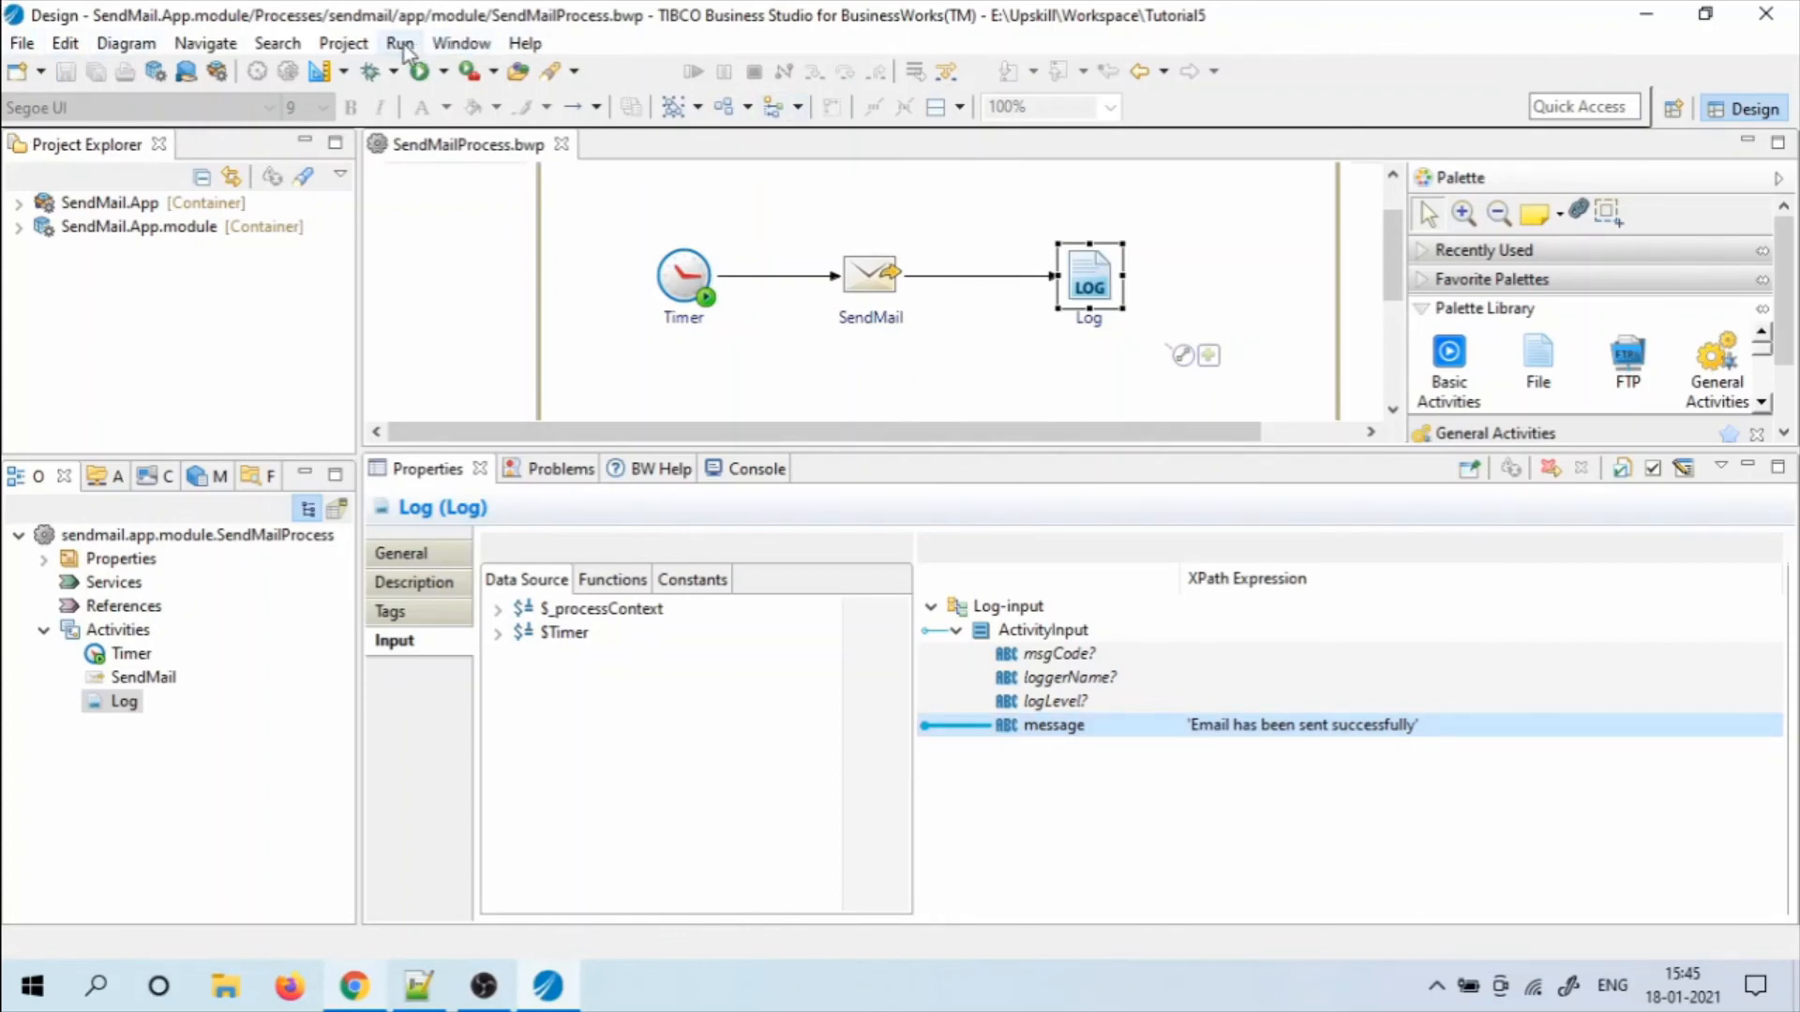
# Run SendMail.App with the BWApplication run configuration and check the console output for the Log activity's message
pyautogui.click(352, 996)
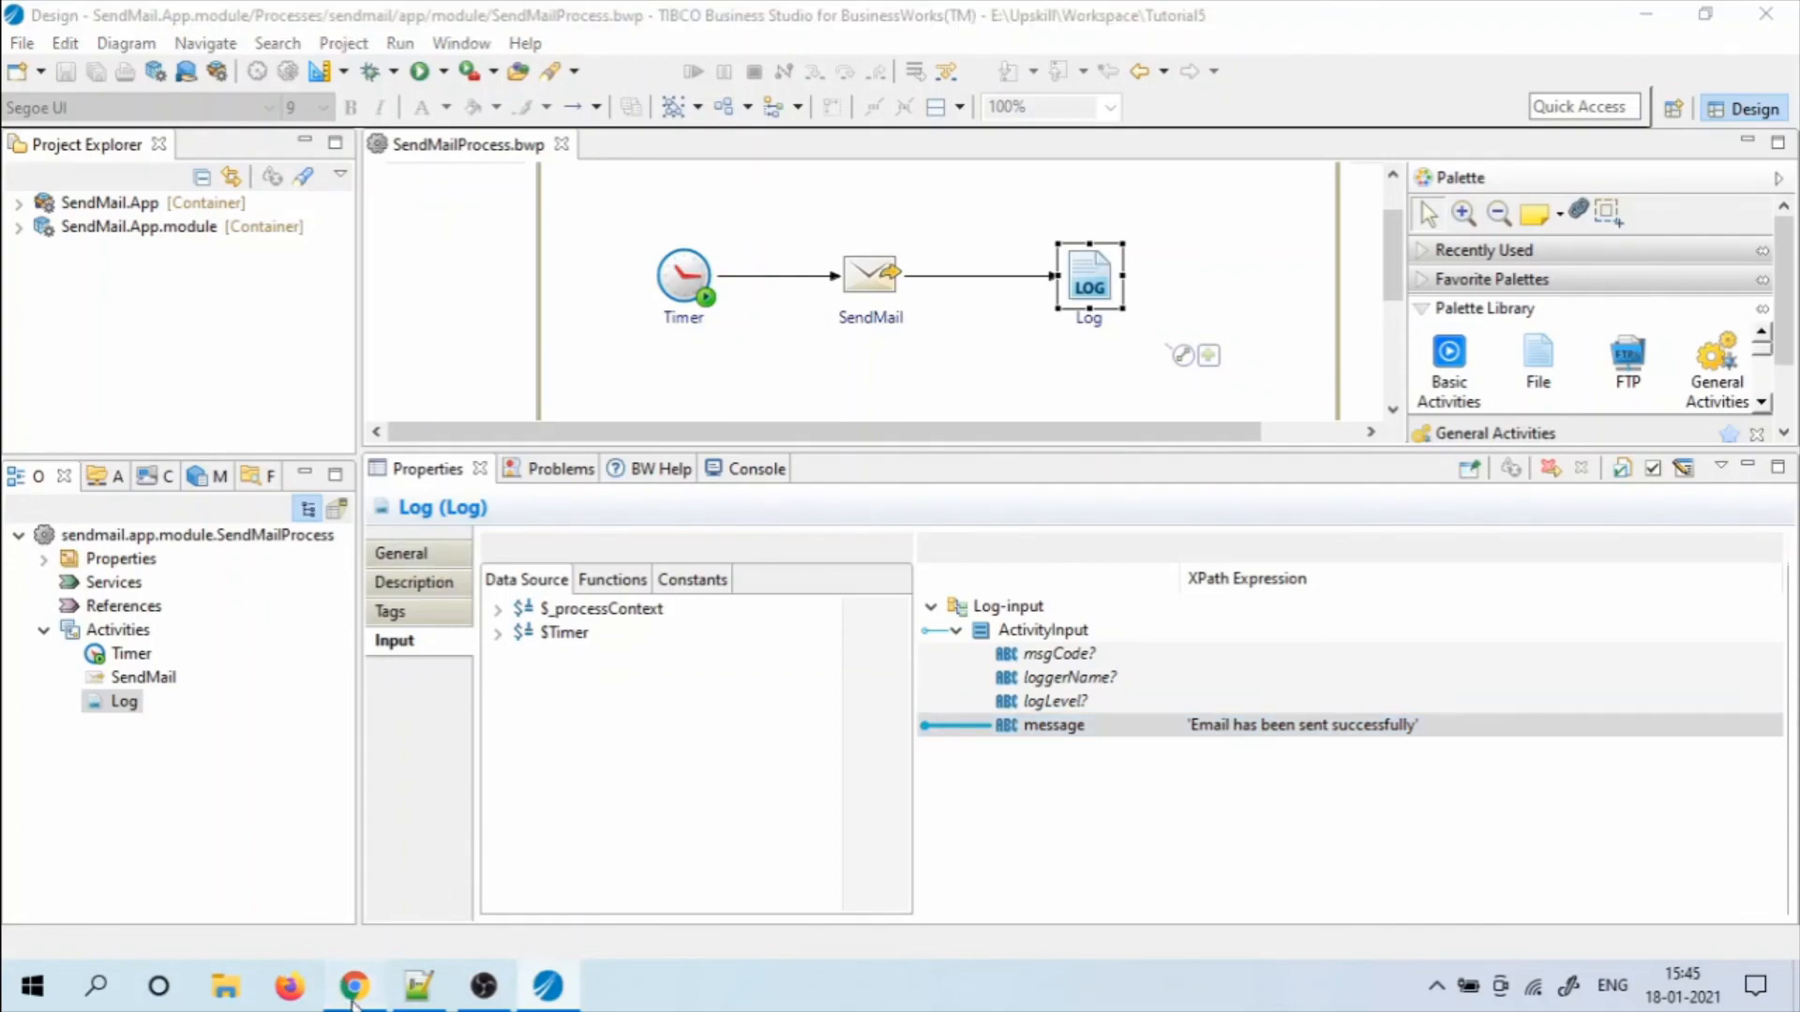
pyautogui.click(352, 996)
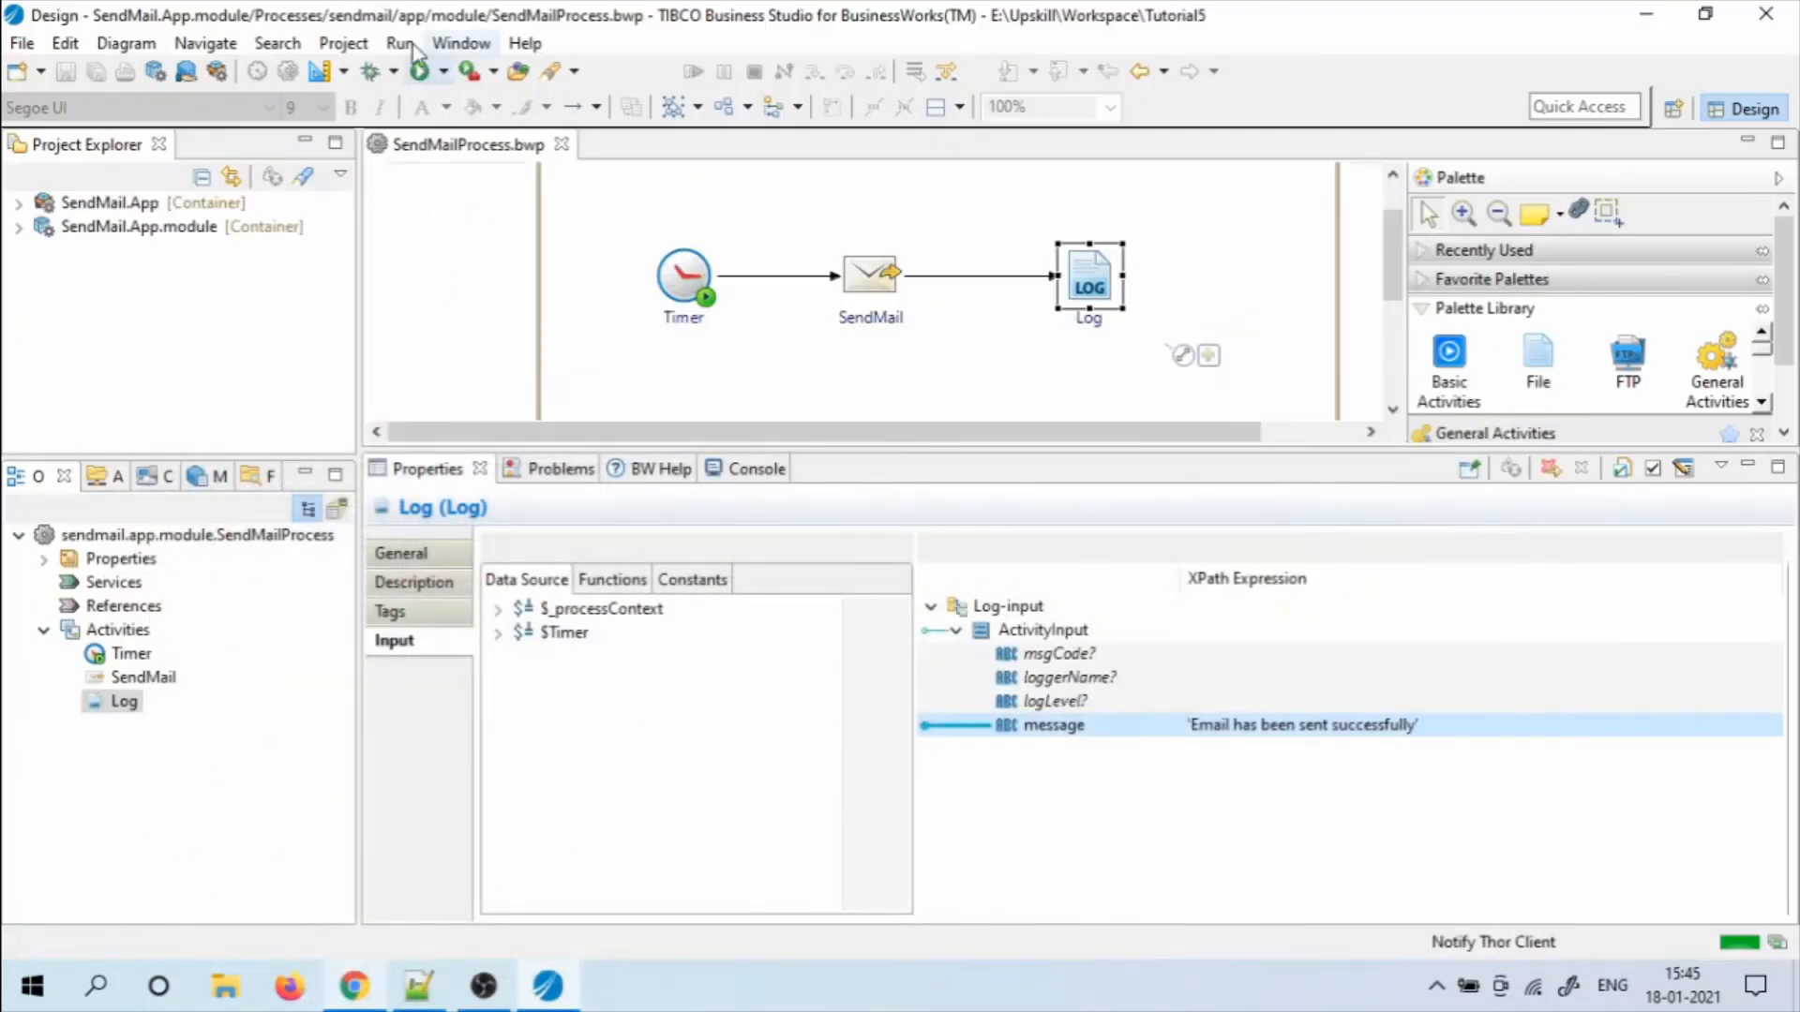
pyautogui.click(344, 43)
pyautogui.moveTo(400, 43)
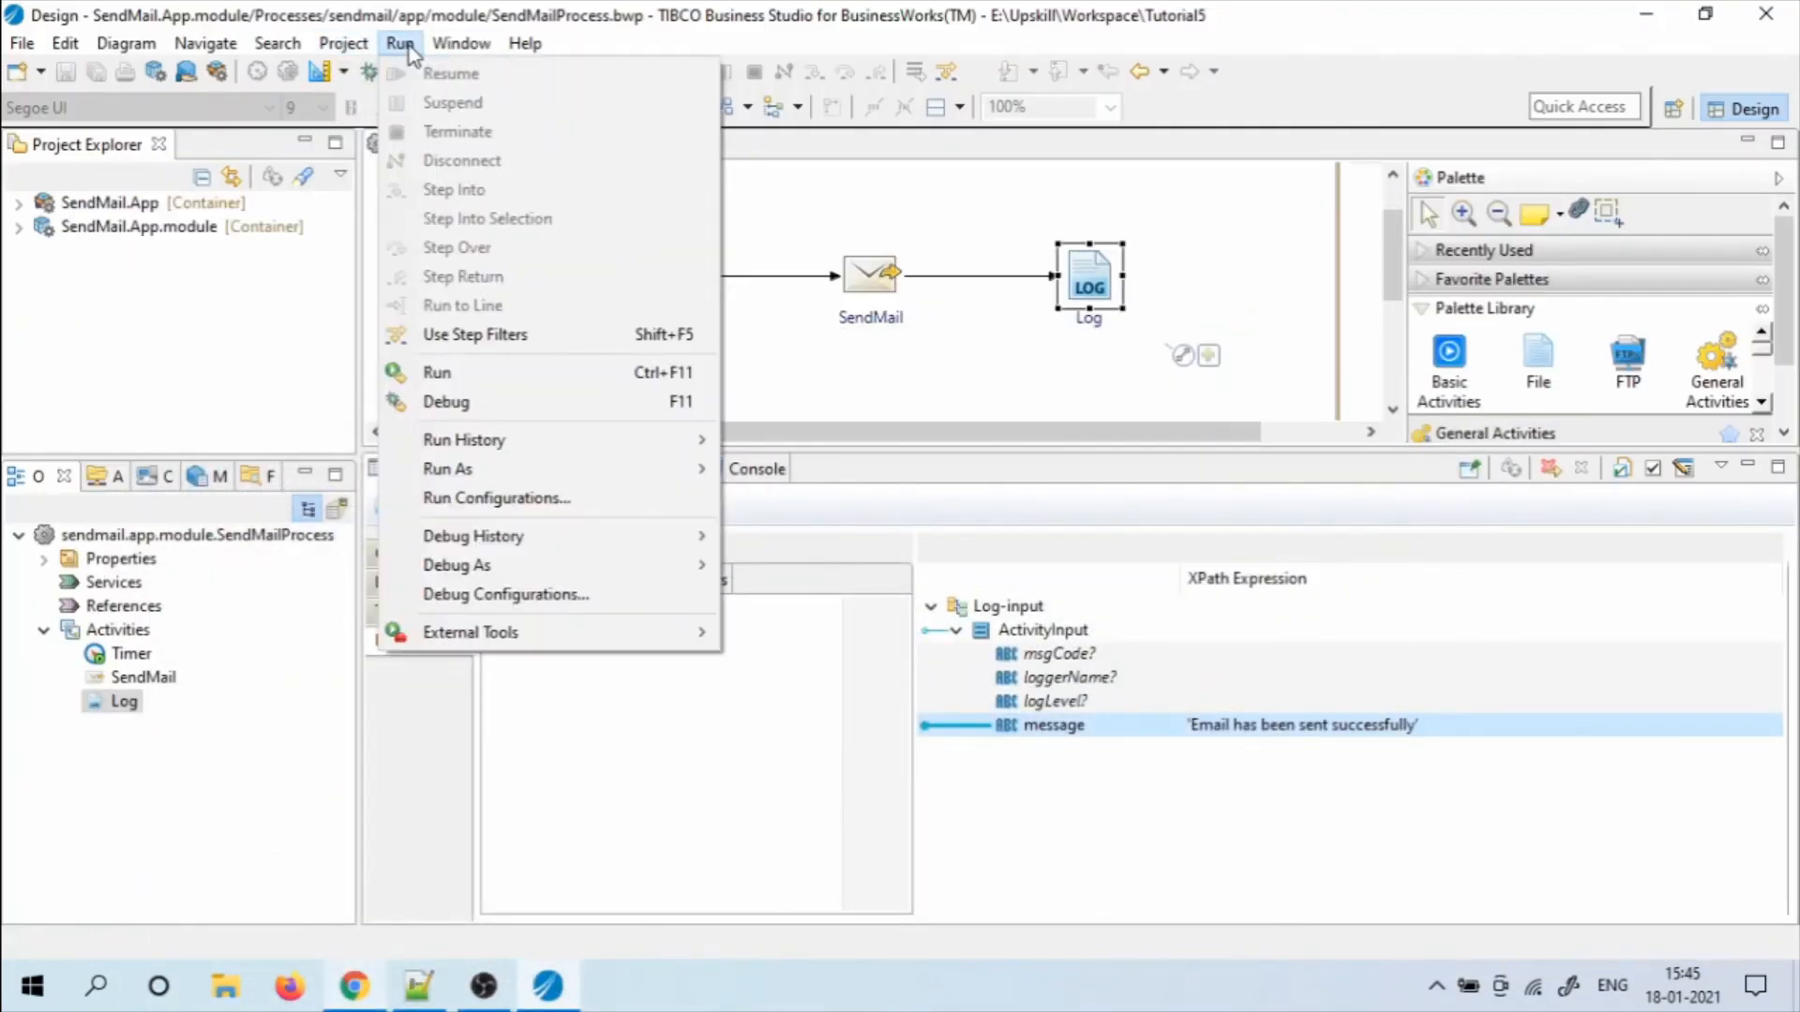
pyautogui.click(487, 498)
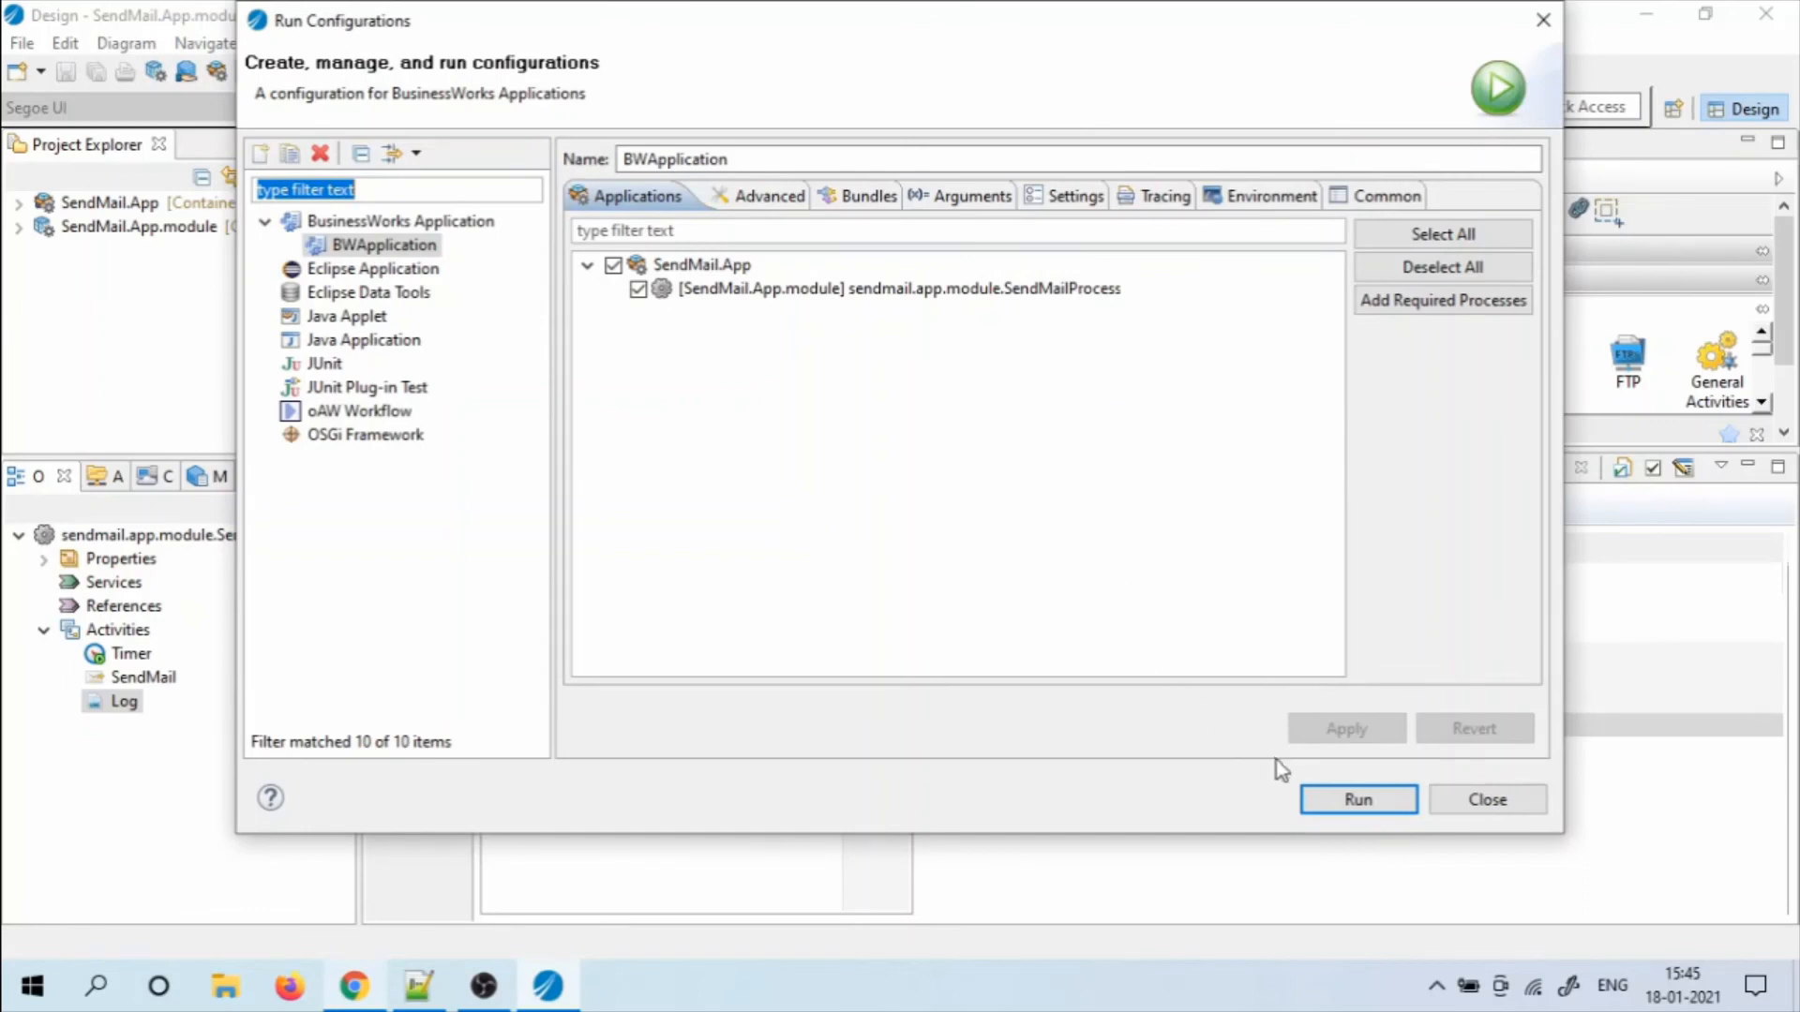
pyautogui.click(1323, 797)
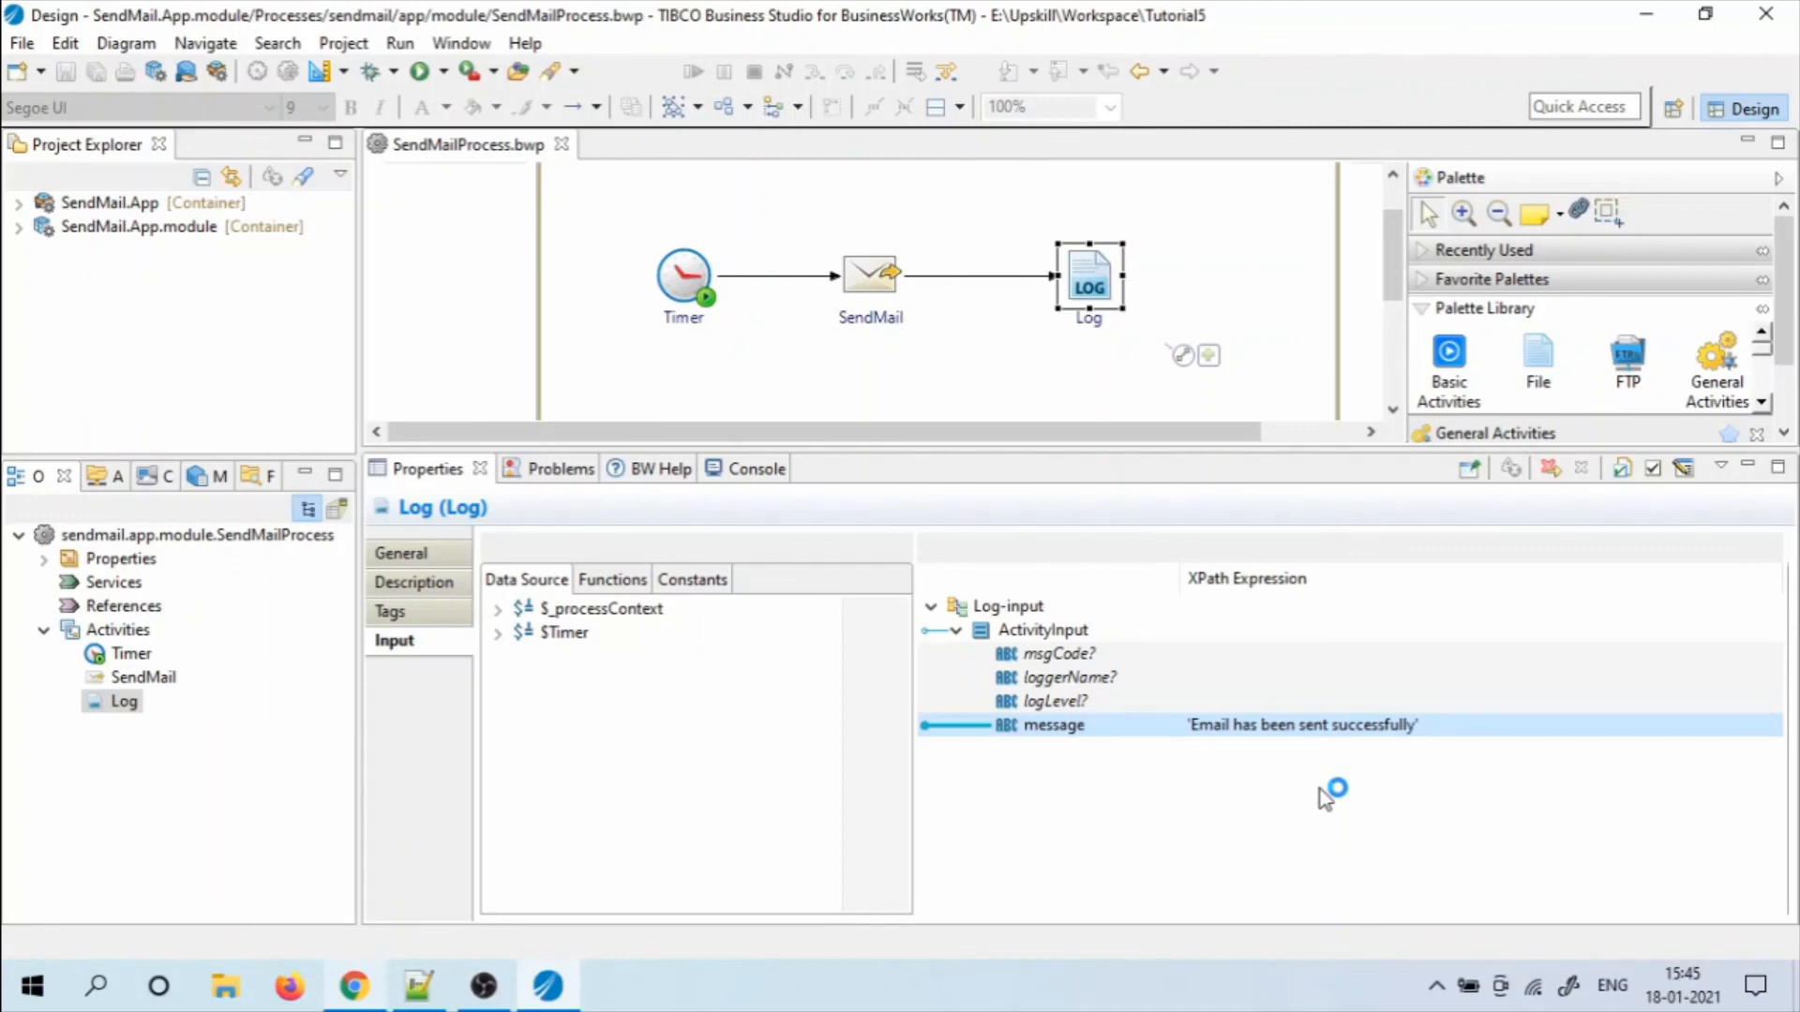
pyautogui.click(740, 469)
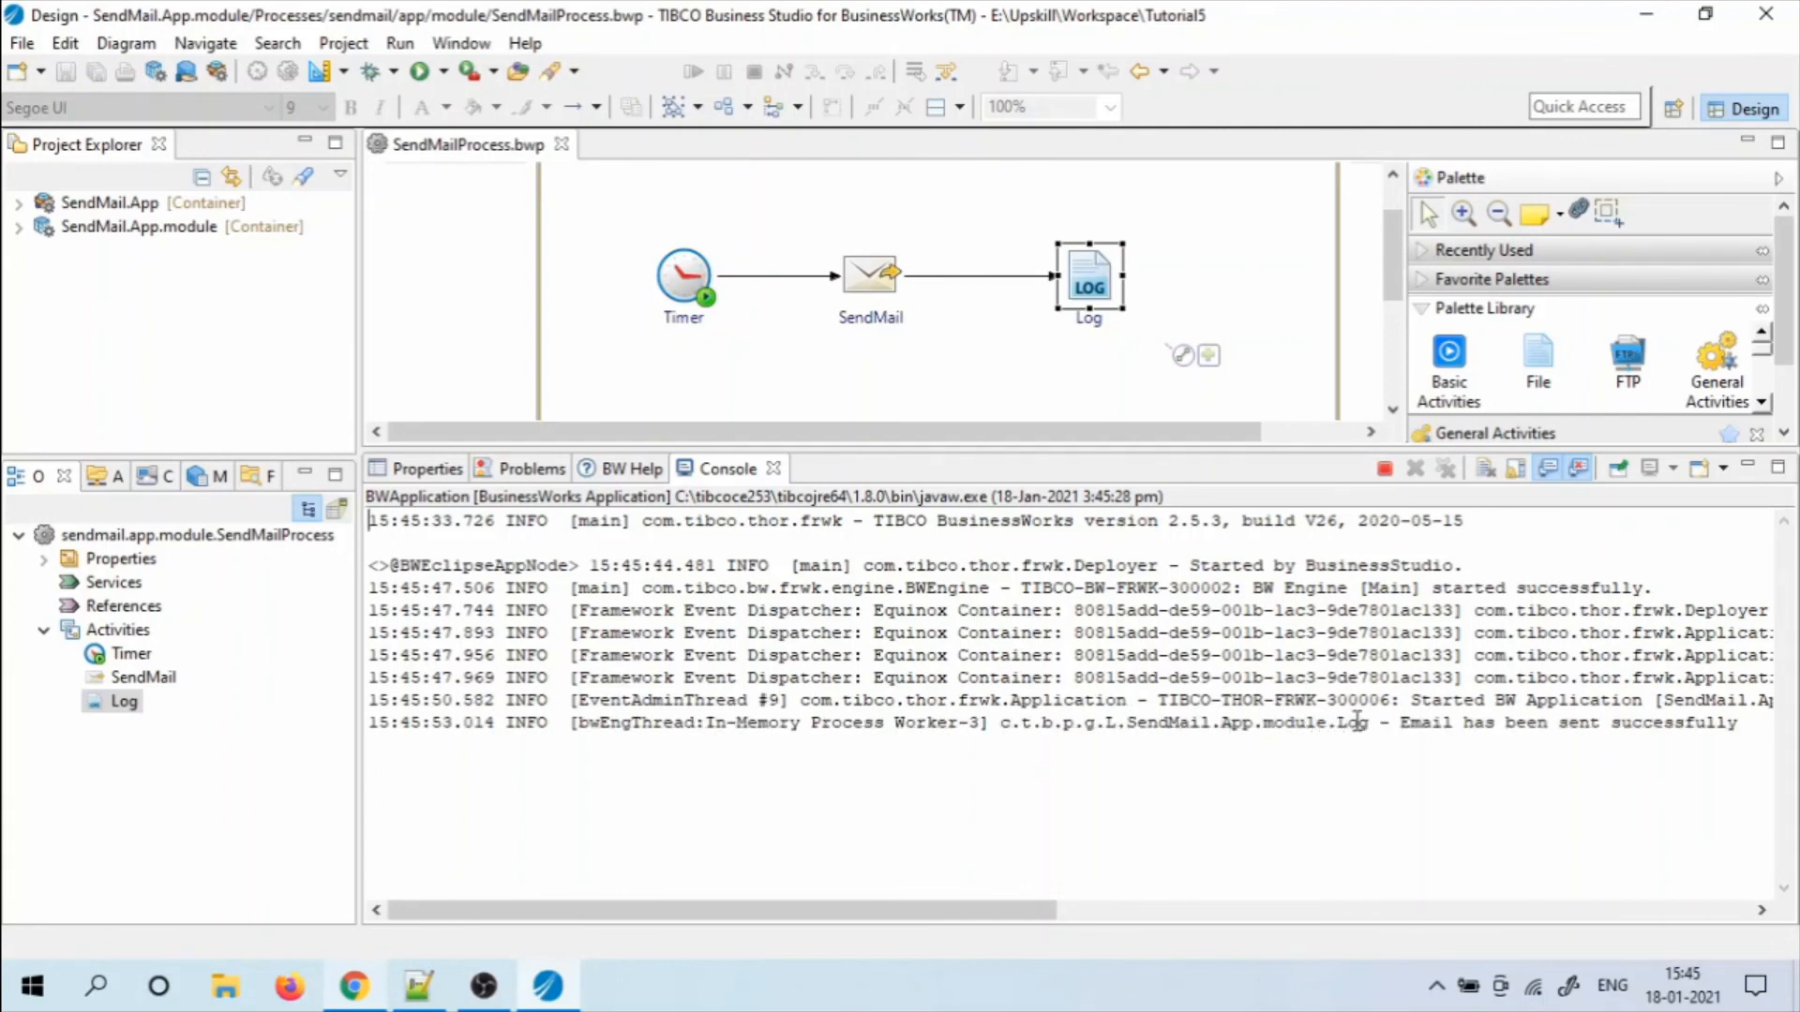
pyautogui.moveTo(1388, 722); pyautogui.dragTo(1755, 721)
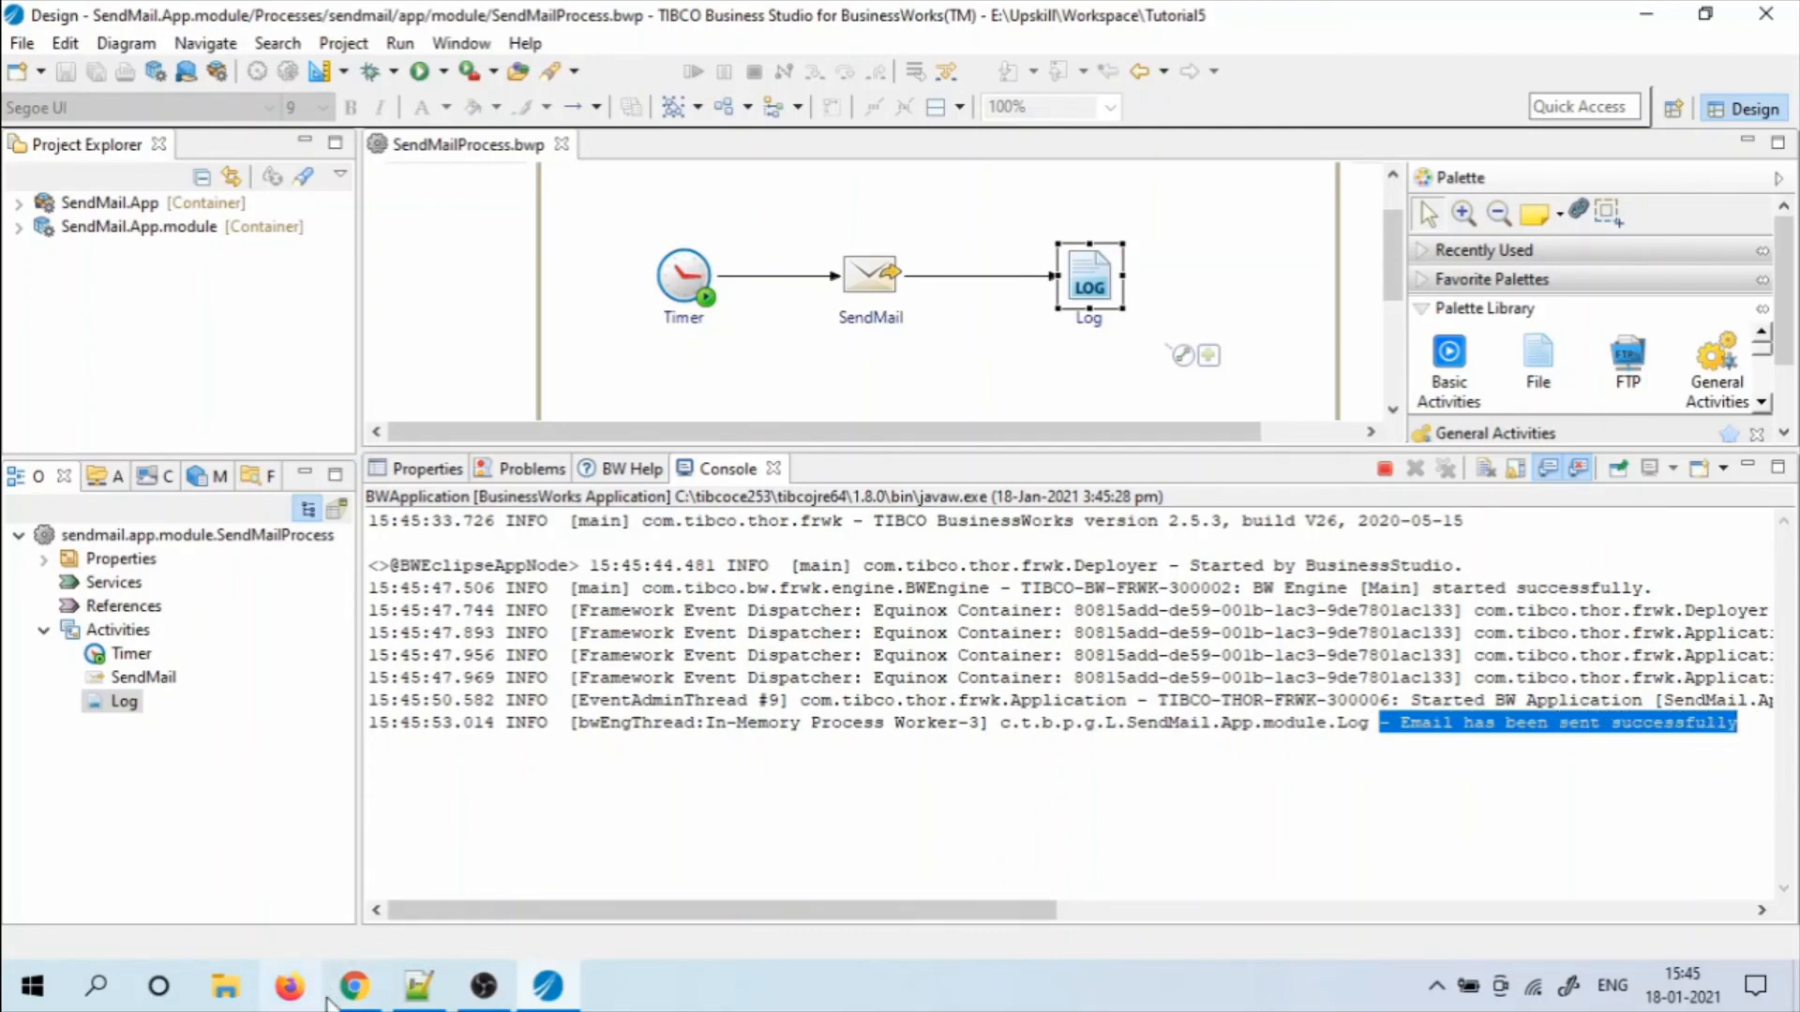
# Examine the received system-generated e-mail and its attachment in Gmail in Chrome, and return to TIBCO Business Studio
pyautogui.click(355, 986)
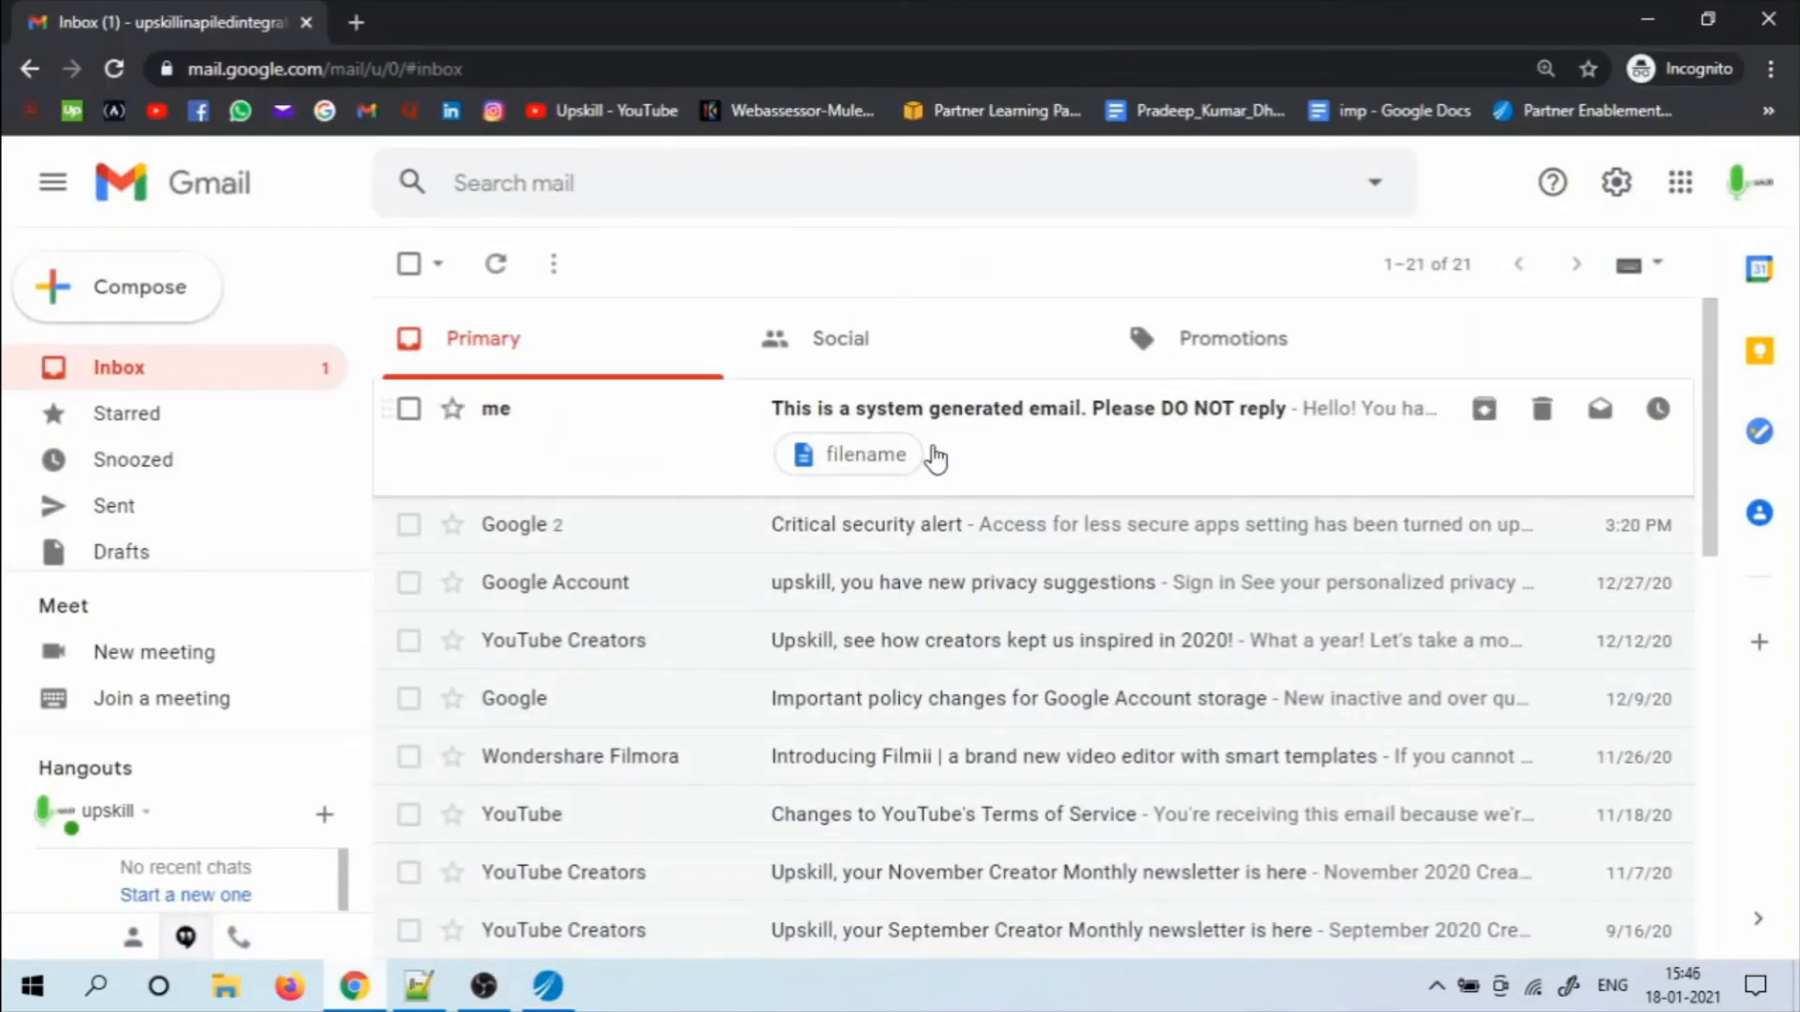
pyautogui.click(1072, 408)
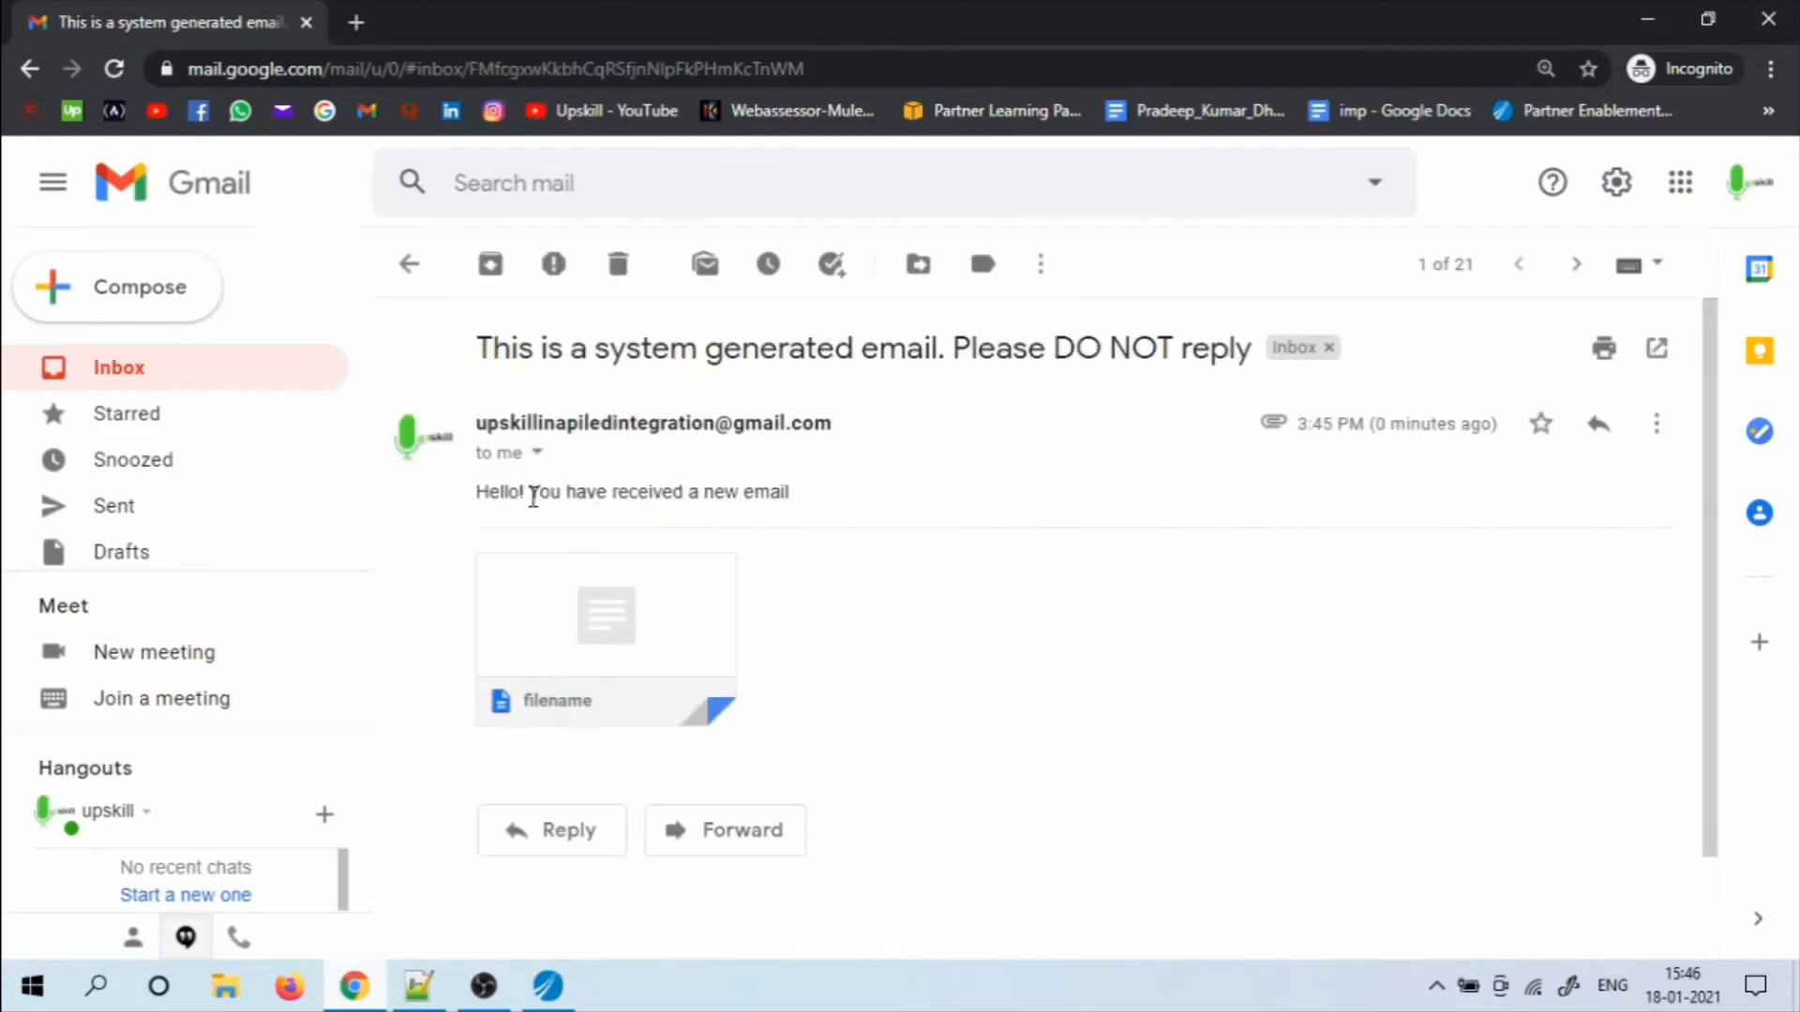
pyautogui.click(622, 619)
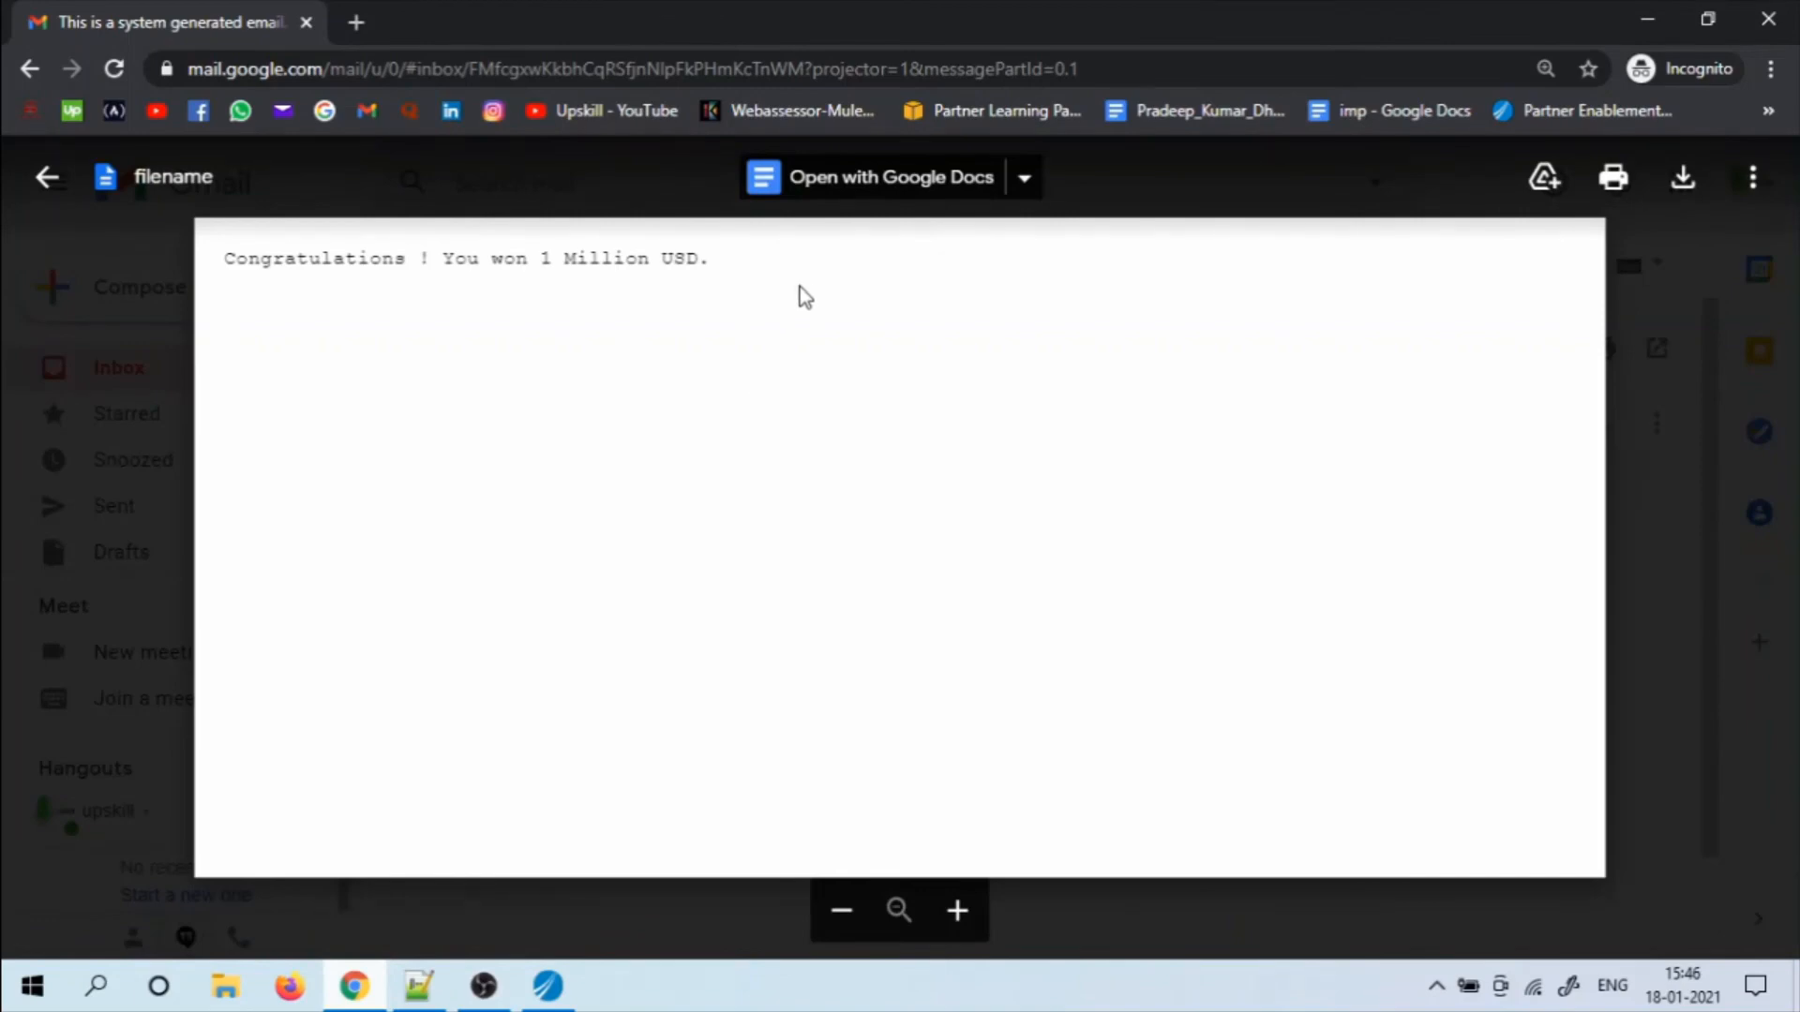
pyautogui.moveTo(714, 259); pyautogui.dragTo(212, 246)
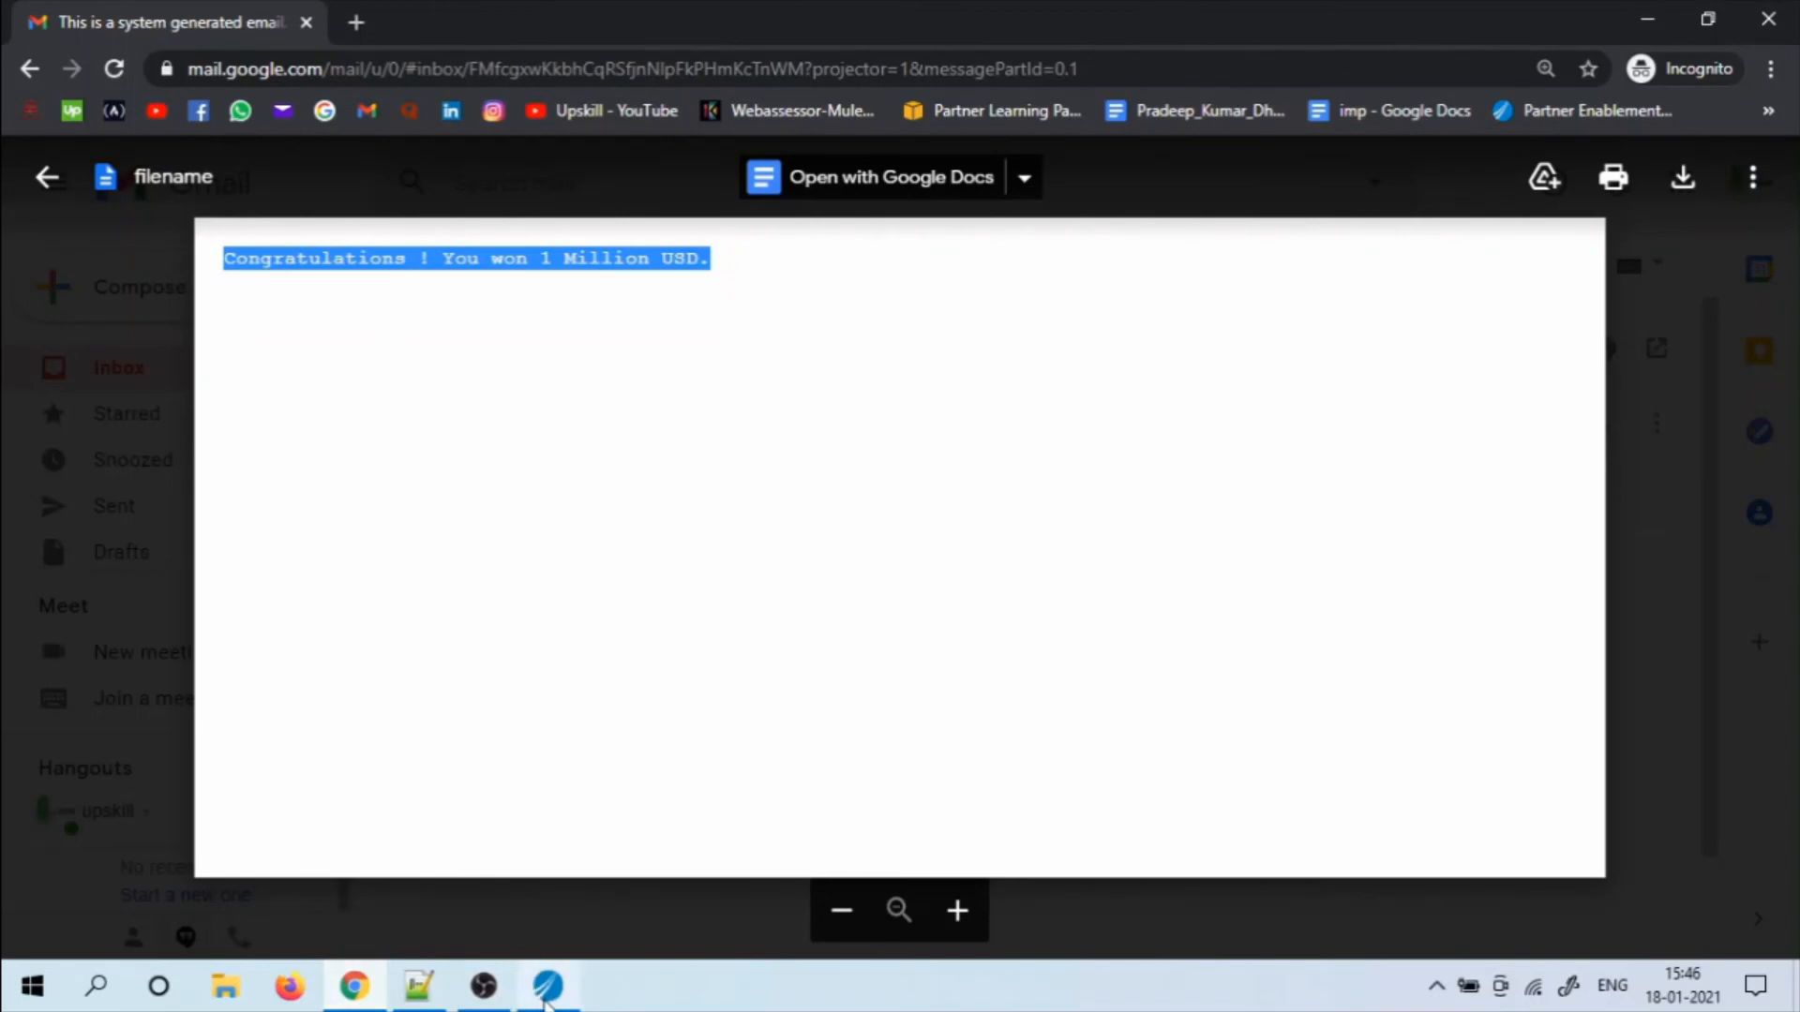
pyautogui.click(546, 993)
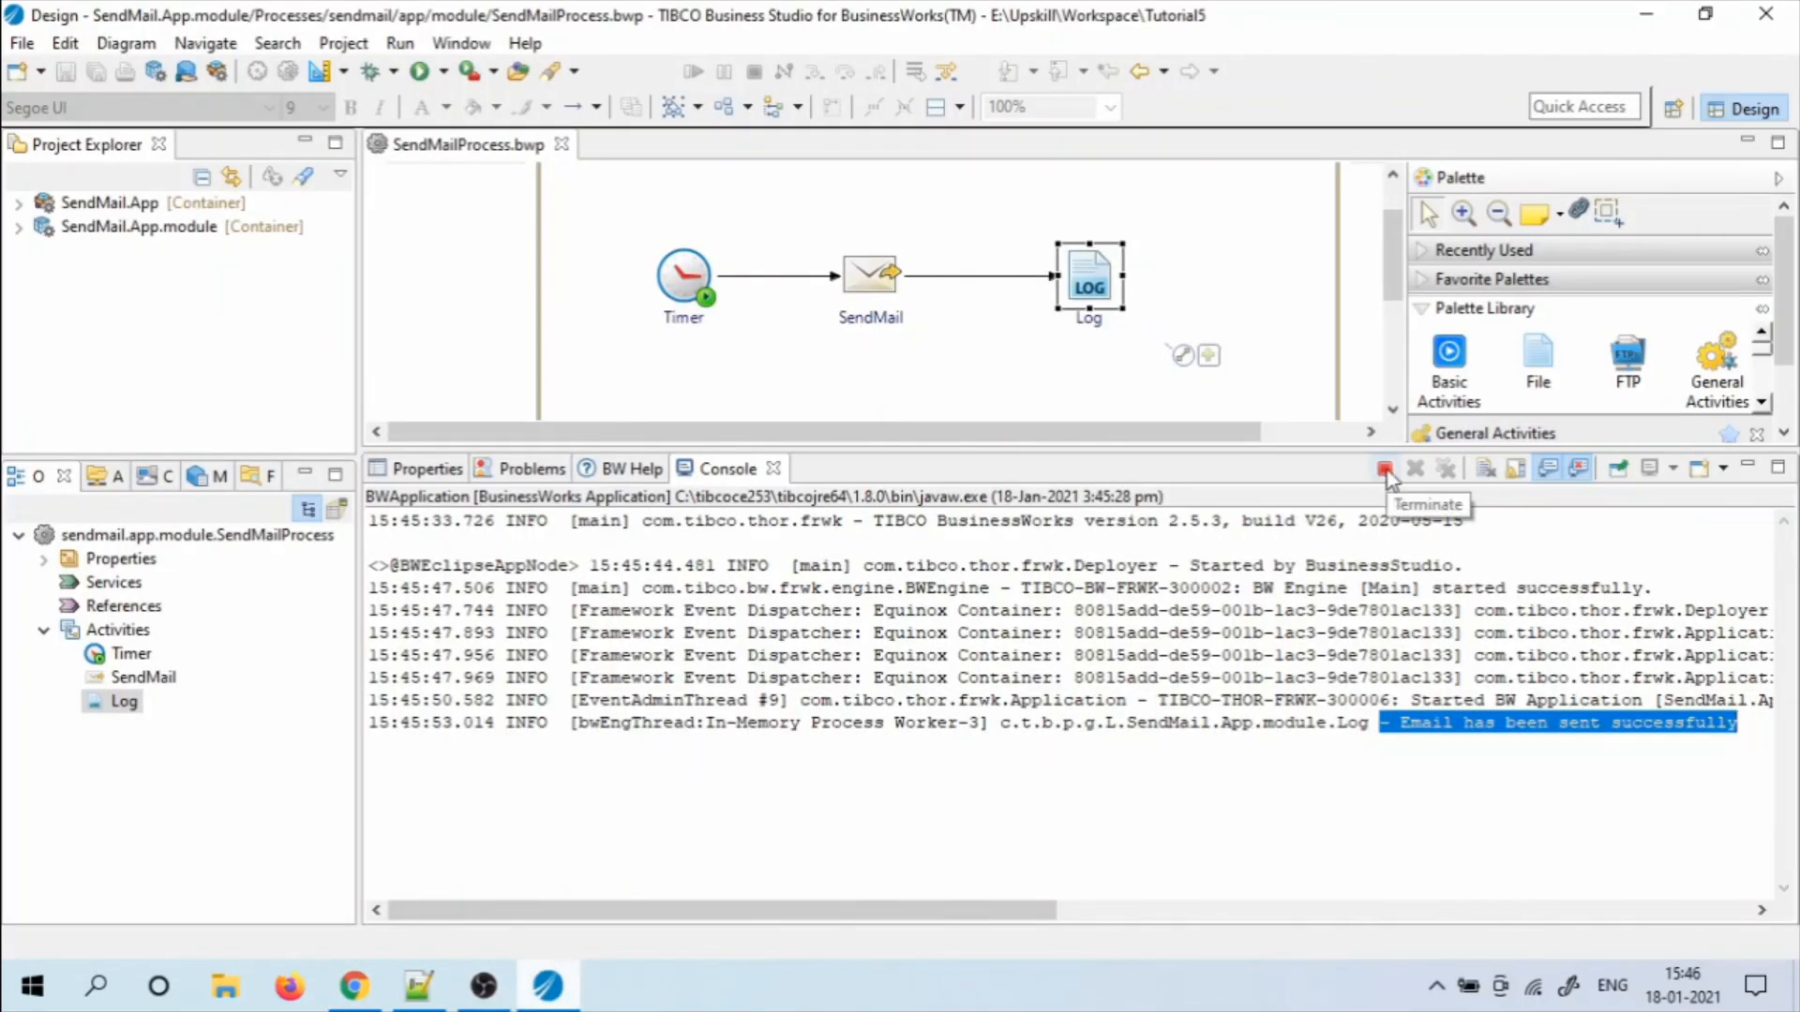